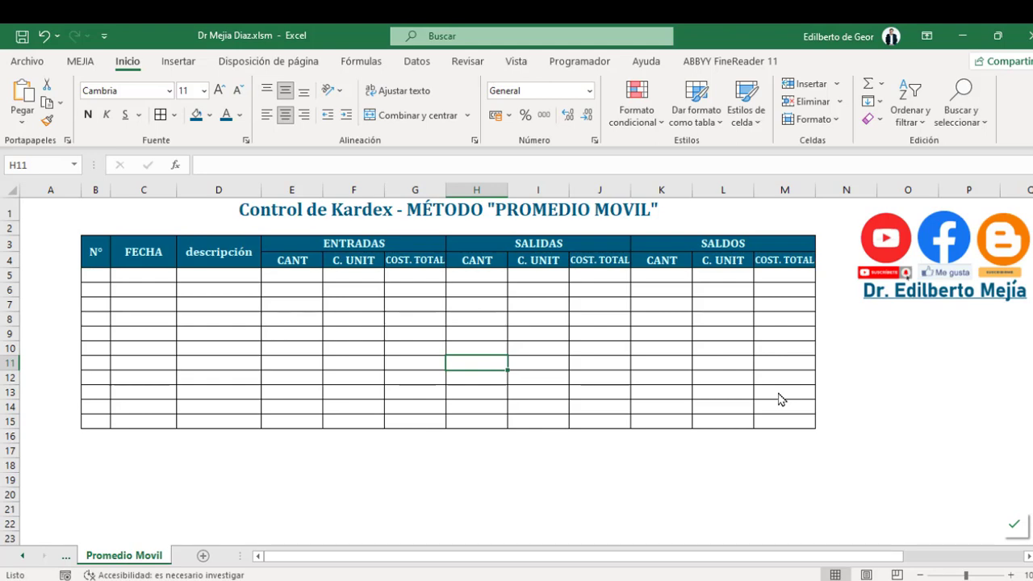
- Look over the empty Kardex table, from the merged title in B1 down to cell H9
{"action": "left_click", "coordinate": [404, 216]}
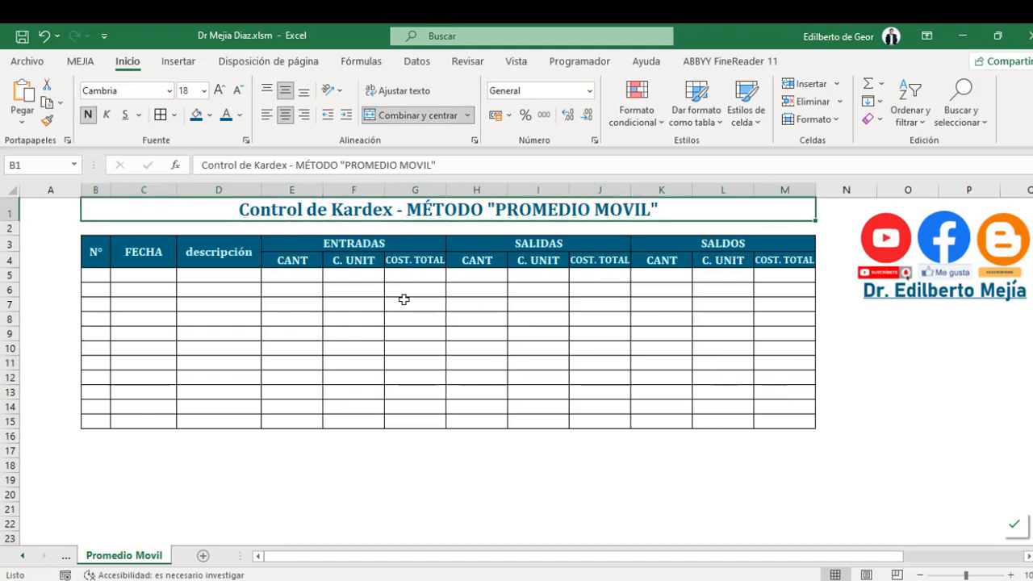
{"action": "left_click", "coordinate": [468, 322]}
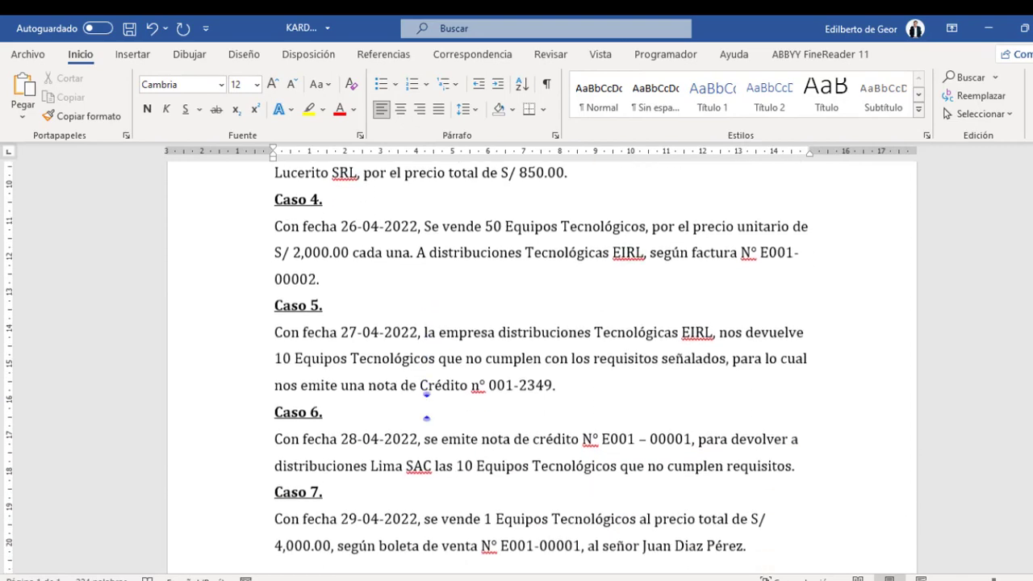
- Snip Word's Caso 1 paragraph, paste it into Excel and place the image under the Kardex table
{"action": "scroll", "coordinate": [979, 285], "scroll_direction": "up", "scroll_amount": 3}
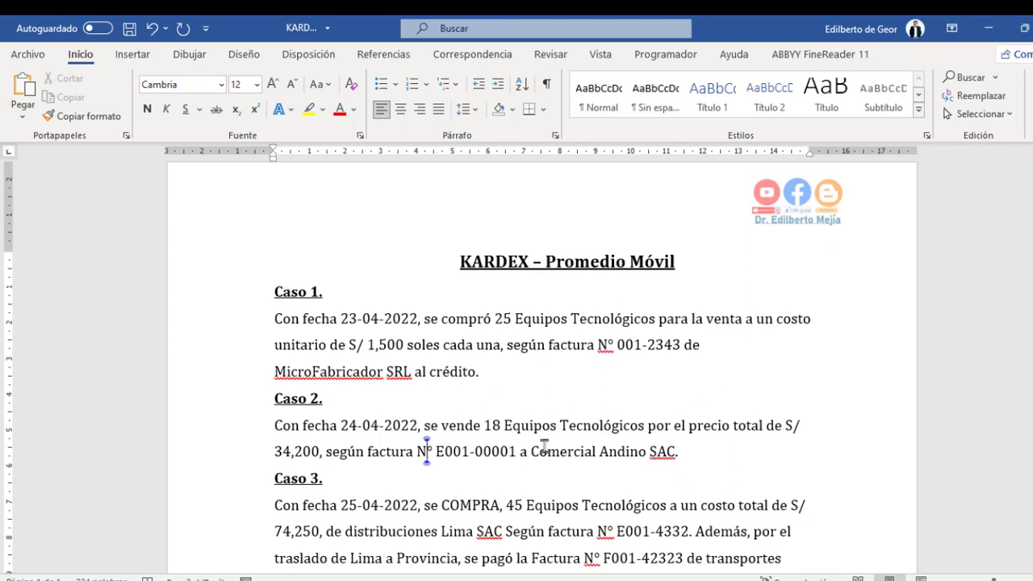
{"action": "key", "text": "alt+Tab"}
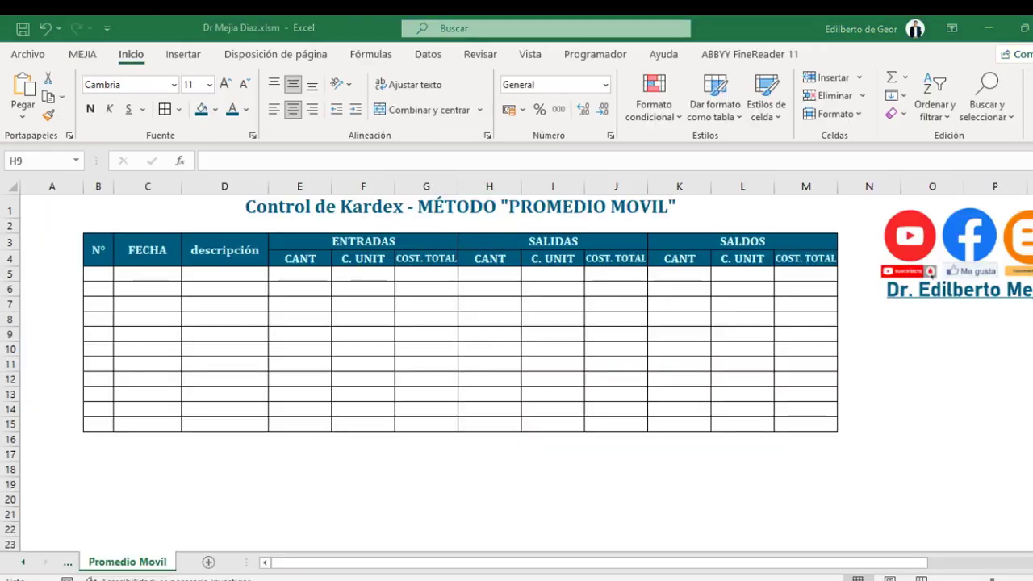
{"action": "left_click", "coordinate": [500, 477]}
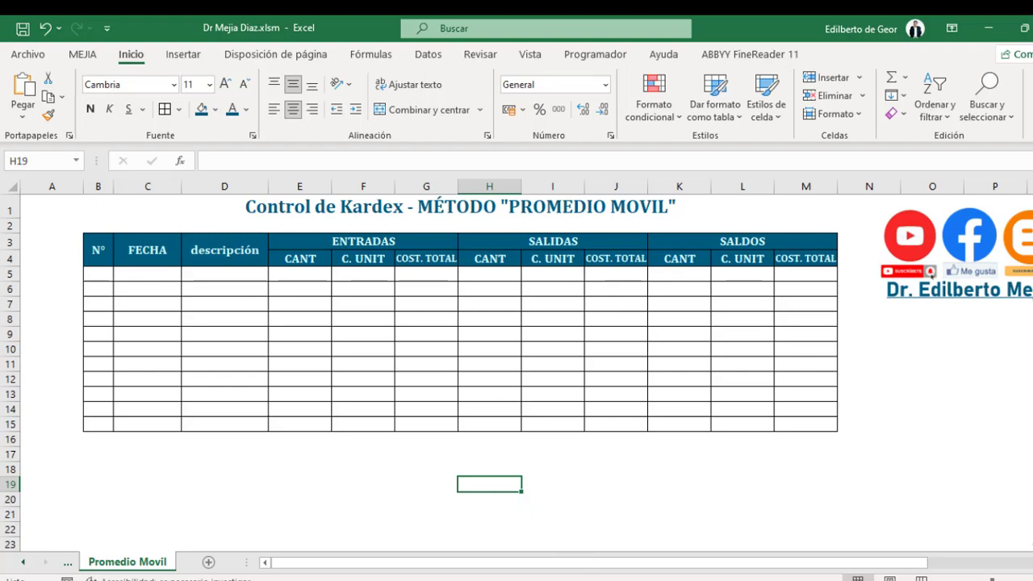
{"action": "key", "text": "alt+Tab"}
{"action": "left_click", "coordinate": [386, 481]}
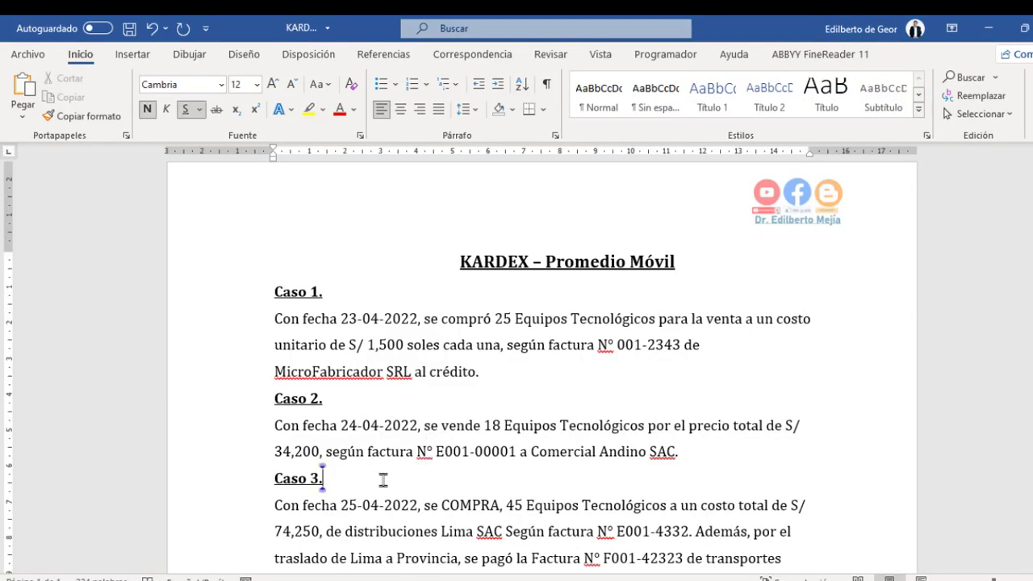
{"action": "key", "text": "super+shift+s"}
{"action": "left_click_drag", "start_coordinate": [265, 274], "coordinate": [824, 384]}
{"action": "key", "text": "alt+Tab"}
{"action": "key", "text": "ctrl+v"}
{"action": "left_click_drag", "start_coordinate": [509, 494], "coordinate": [242, 425]}
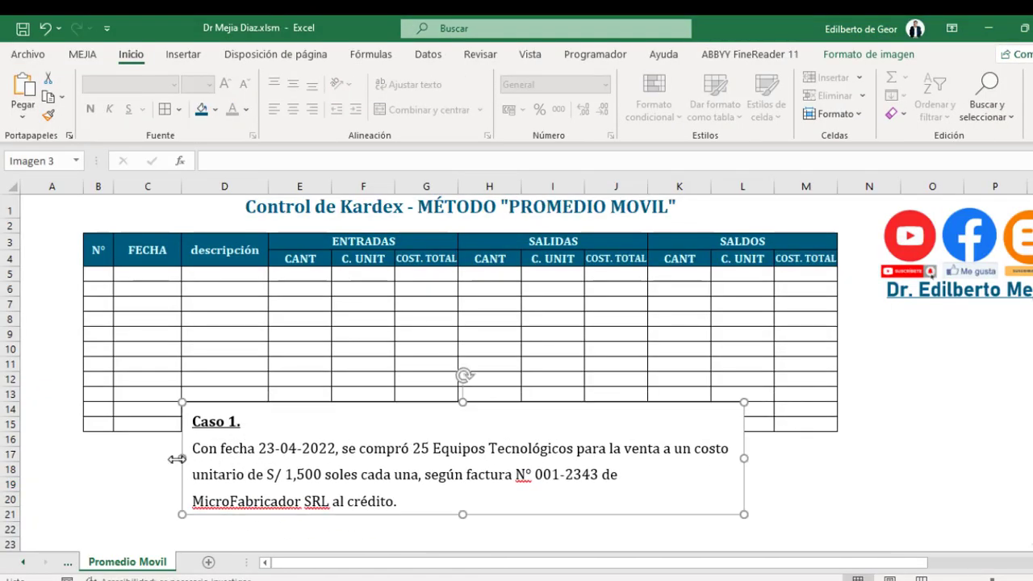
{"action": "left_click", "coordinate": [94, 277]}
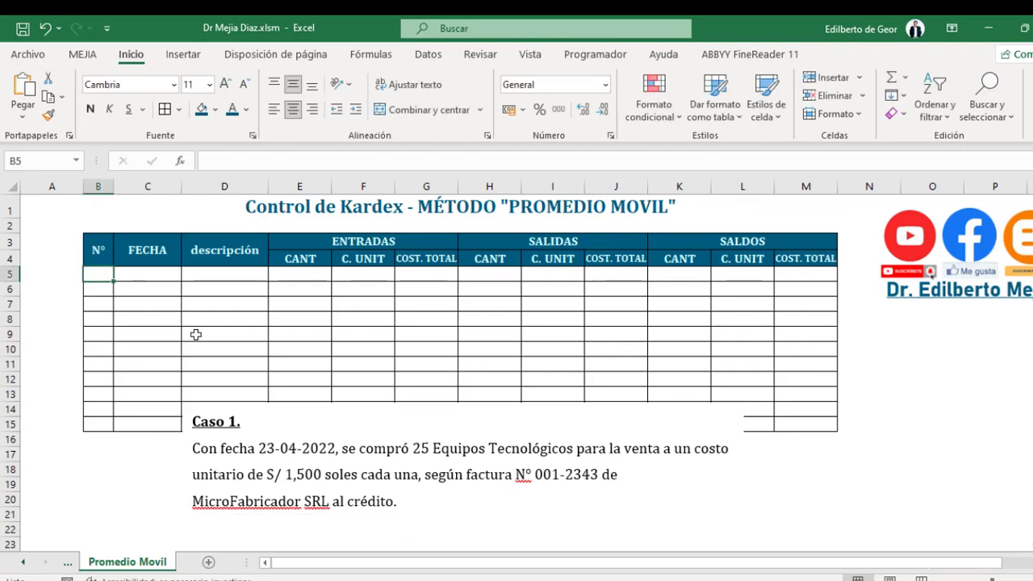
- Enter number 1, date 23-4-22 and description COMPRA in row 5
{"action": "type", "text": "1"}
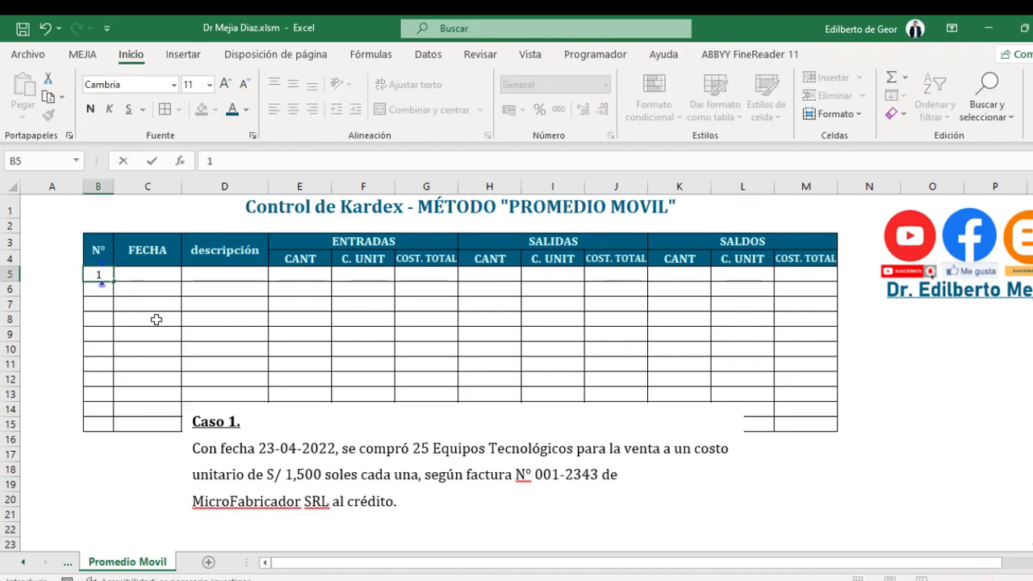
{"action": "left_click", "coordinate": [157, 320]}
{"action": "left_click", "coordinate": [150, 275]}
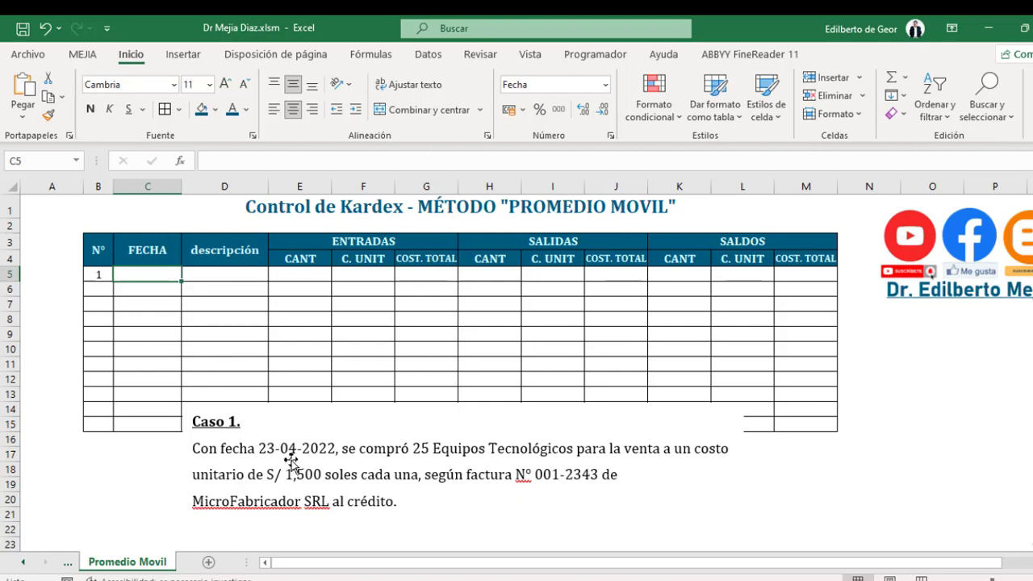
{"action": "type", "text": "2"}
{"action": "type", "text": "3-4-22"}
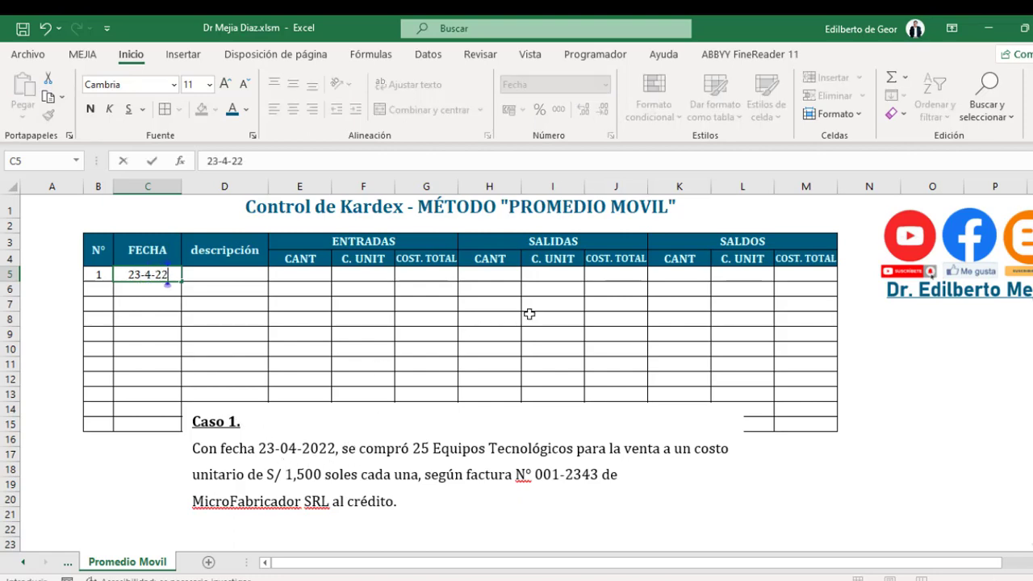
{"action": "key", "text": "Tab"}
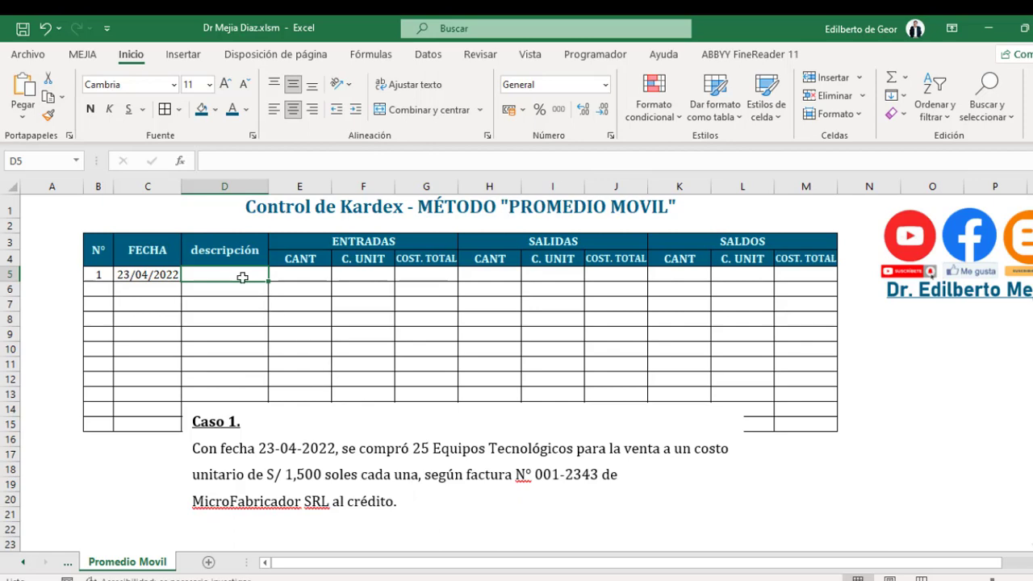
{"action": "type", "text": "C"}
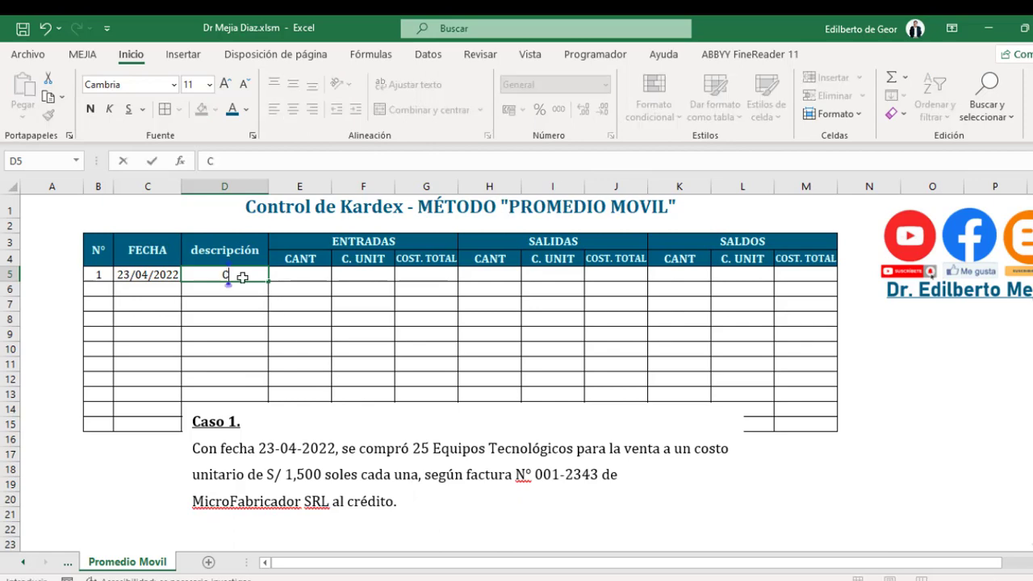
{"action": "type", "text": "OMPRA"}
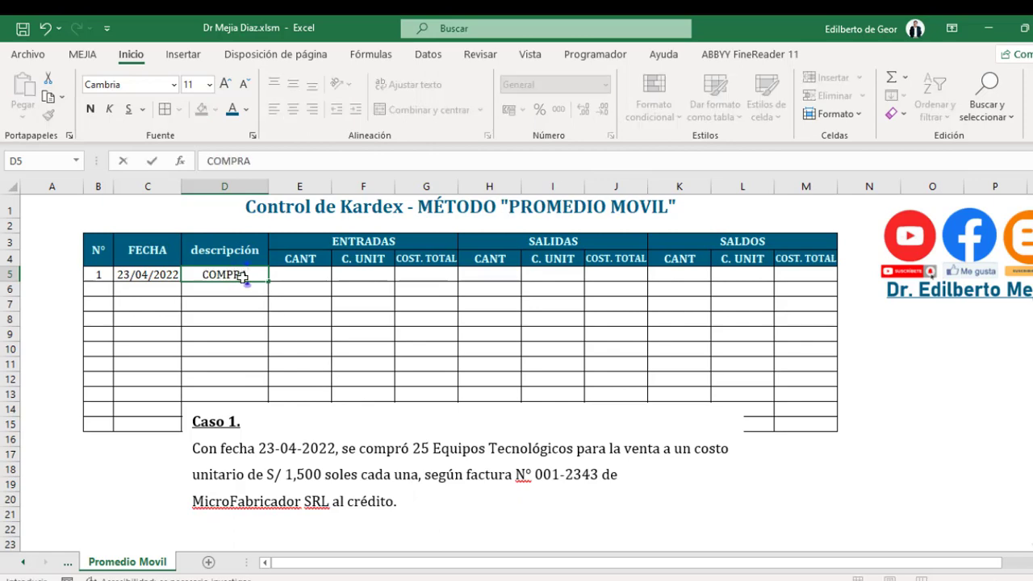
{"action": "left_click", "coordinate": [321, 334]}
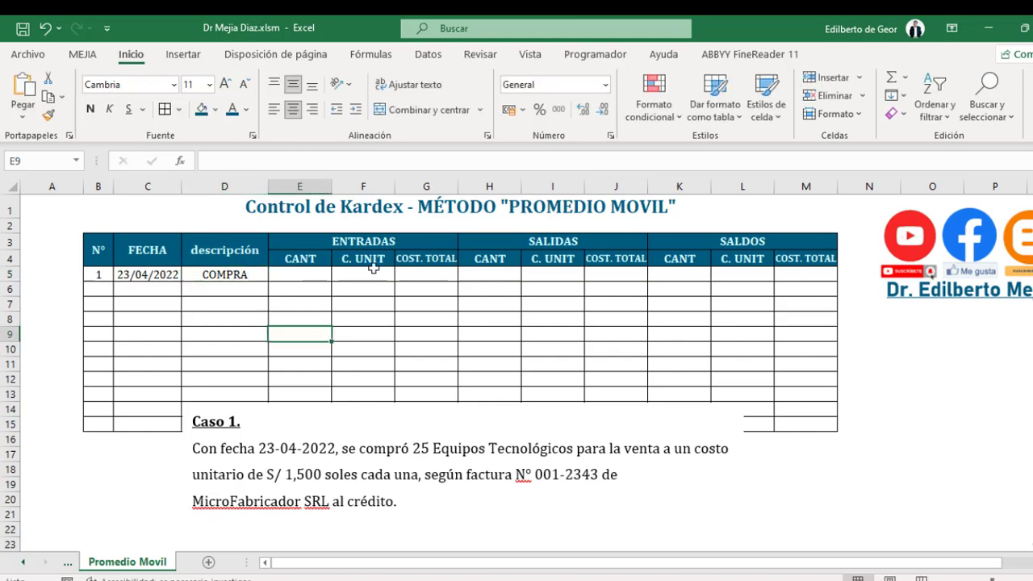
- Enter 25 units at 1,500 under ENTRADAS, with total =E5*F5 giving 37,500.00
{"action": "left_click_drag", "start_coordinate": [374, 244], "coordinate": [382, 277]}
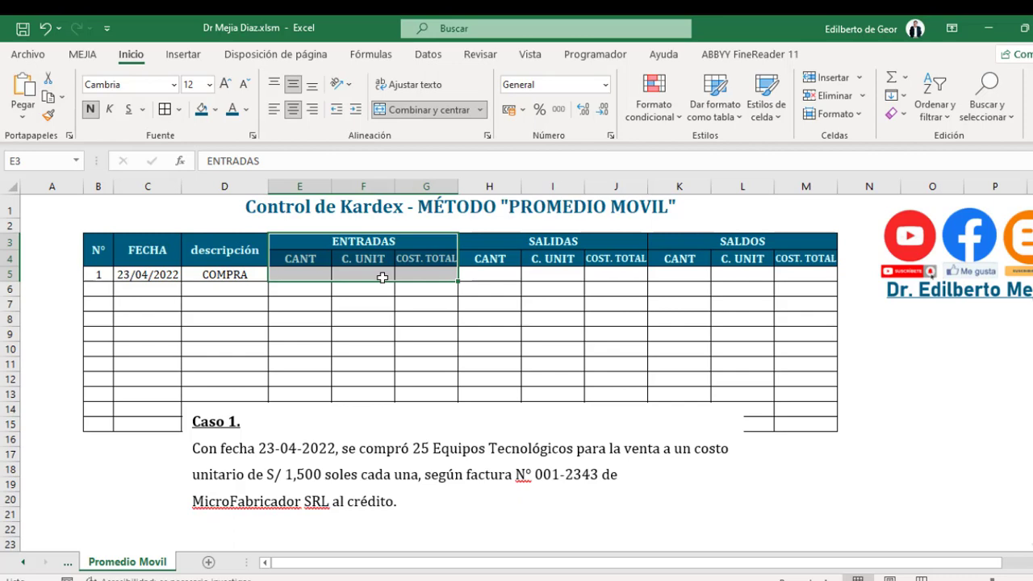
{"action": "left_click", "coordinate": [308, 274]}
{"action": "key", "text": "shift+Right"}
{"action": "left_click", "coordinate": [308, 275]}
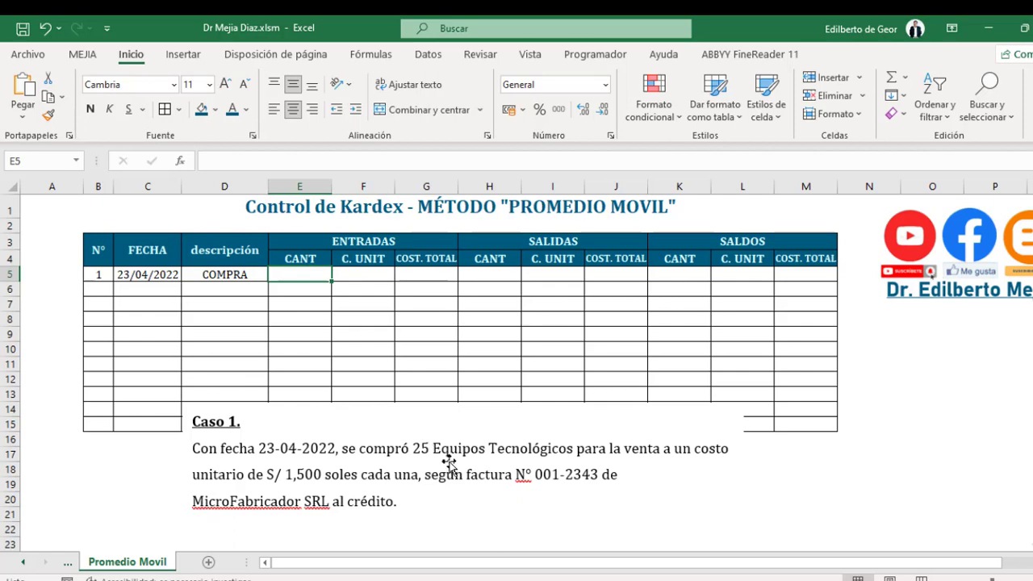
{"action": "type", "text": "25"}
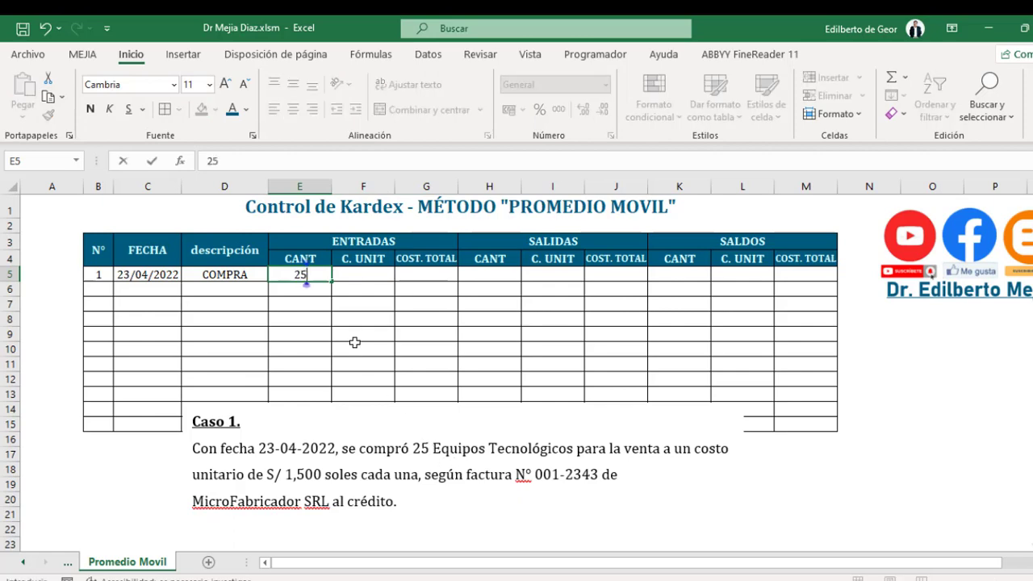
{"action": "key", "text": "Tab"}
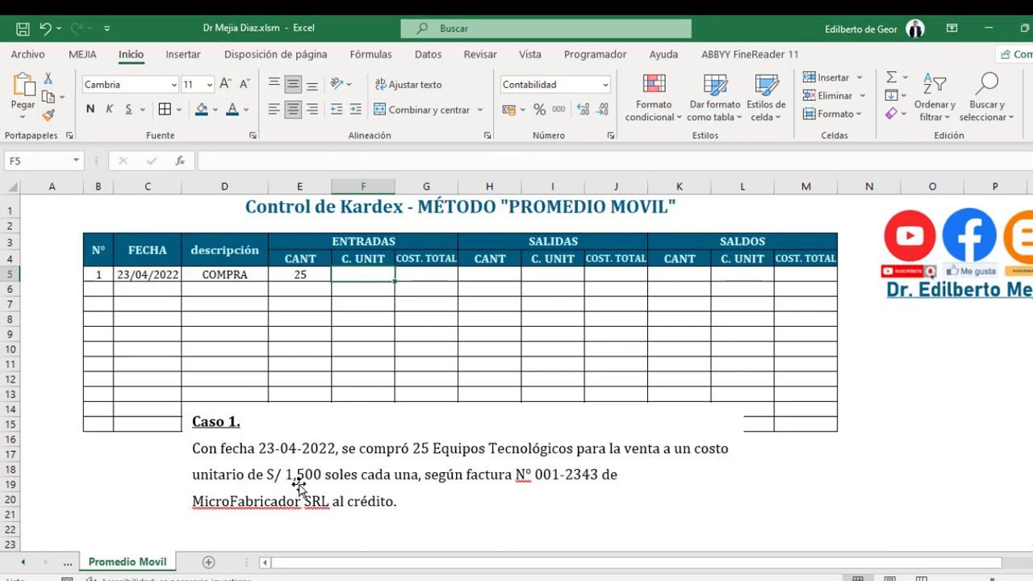
{"action": "type", "text": "1,50"}
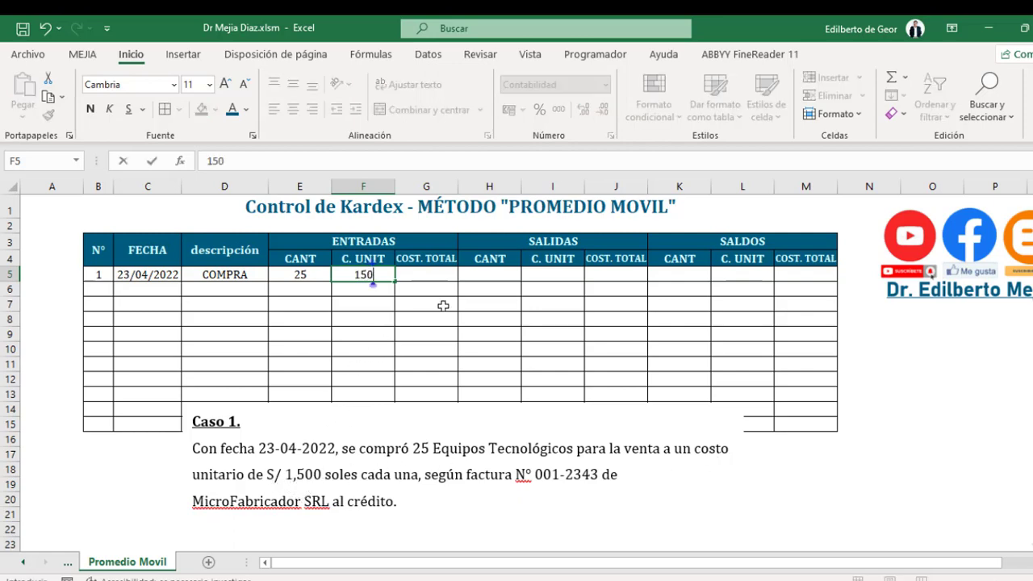
{"action": "type", "text": "0"}
{"action": "key", "text": "Return"}
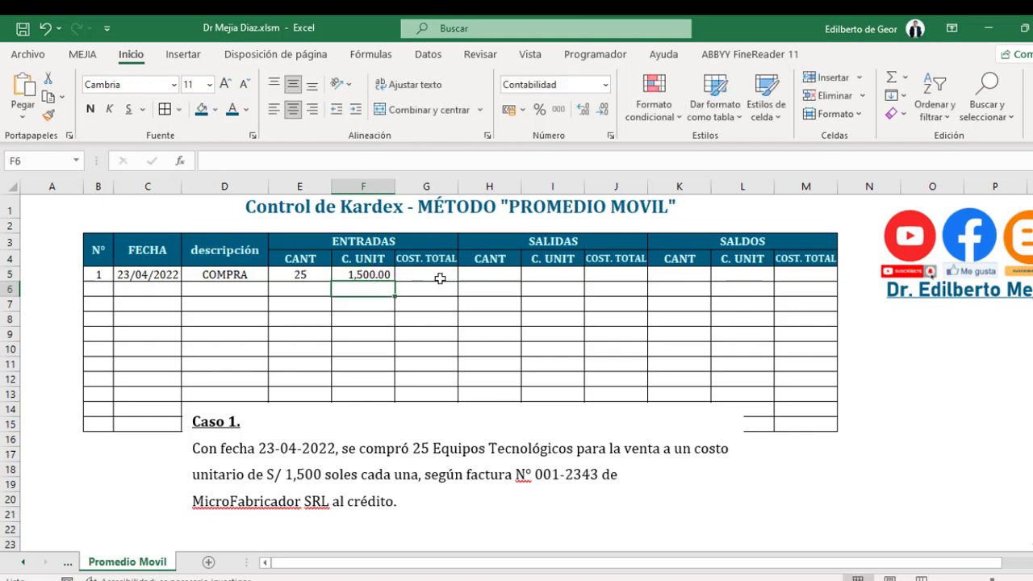
{"action": "left_click", "coordinate": [439, 276]}
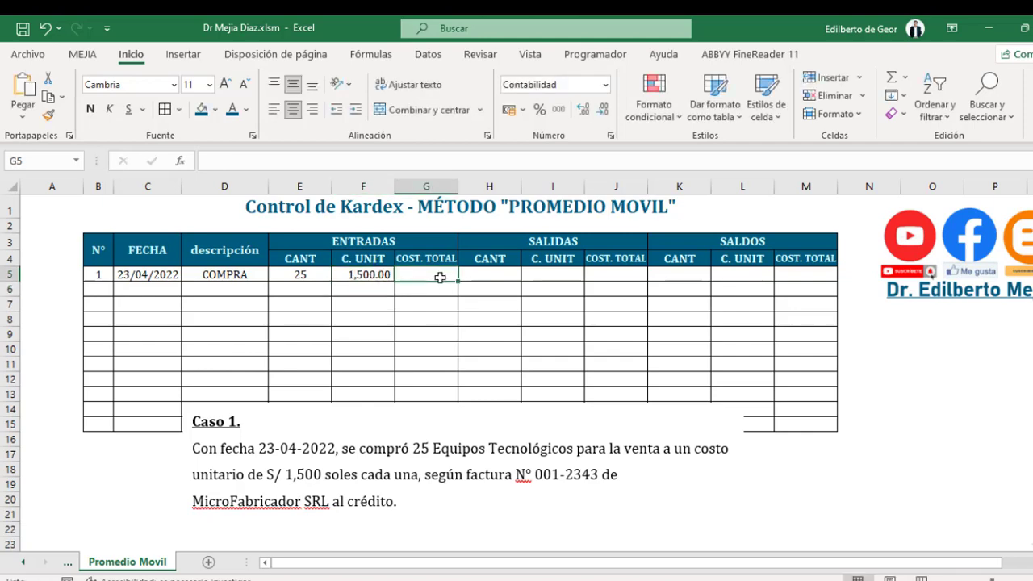
{"action": "type", "text": "=E5*F5"}
{"action": "key", "text": "Return"}
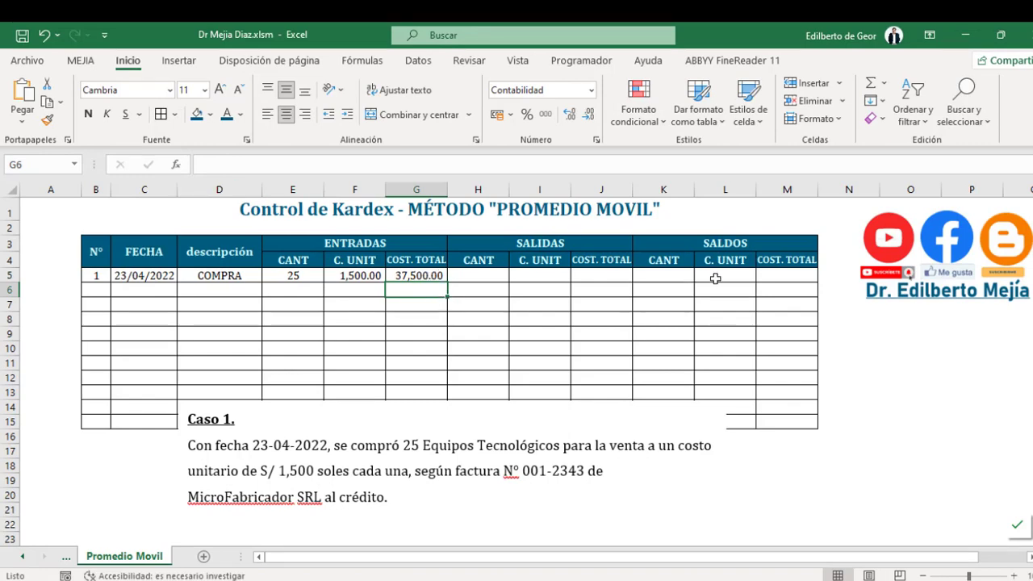
- Link the balance quantity and unit cost in K5 and L5 to the purchase's 25 and 1,500.00
{"action": "left_click", "coordinate": [680, 275]}
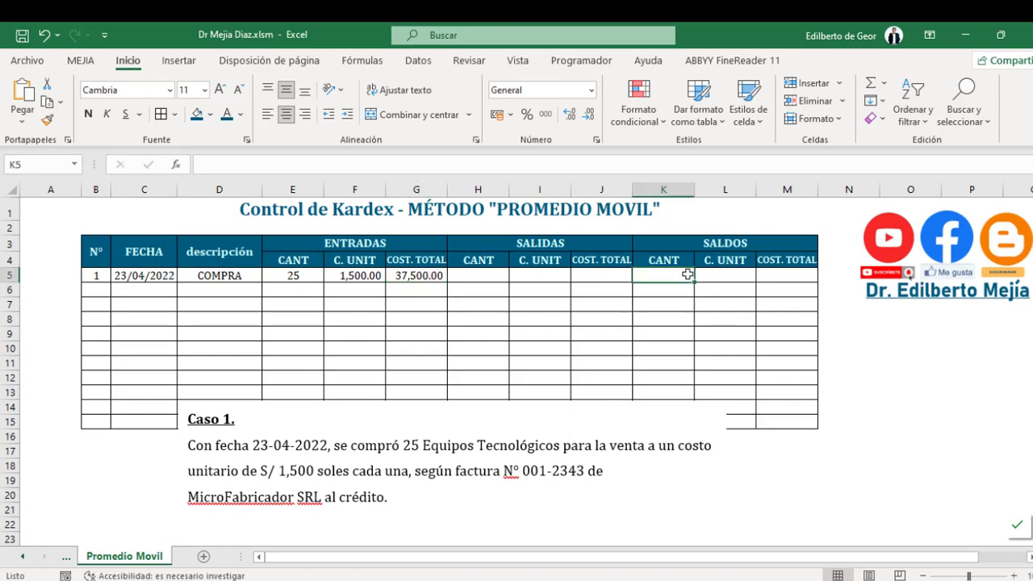
{"action": "type", "text": "+"}
{"action": "left_click", "coordinate": [279, 276]}
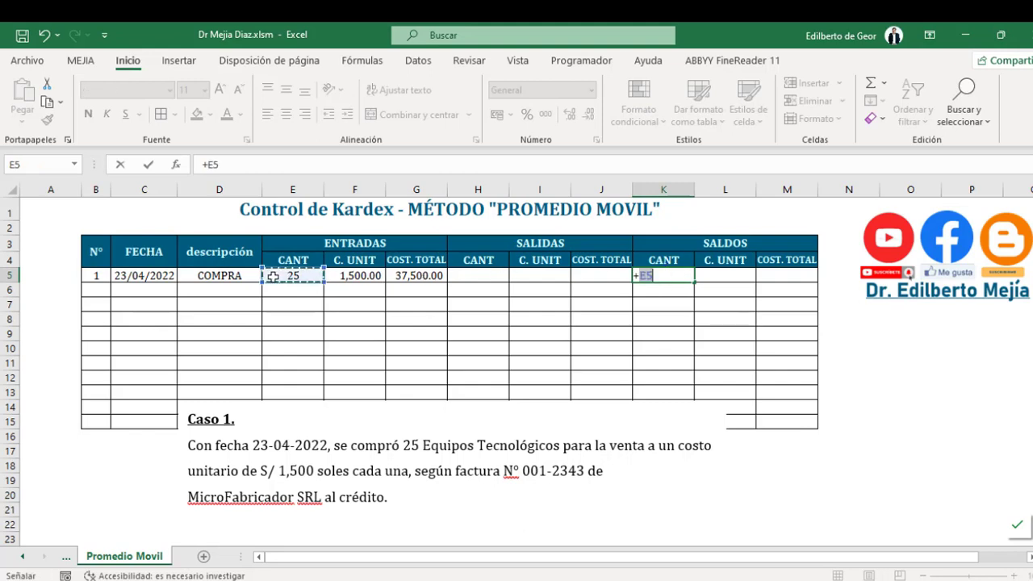
{"action": "key", "text": "ctrl+Return"}
{"action": "left_click", "coordinate": [722, 277]}
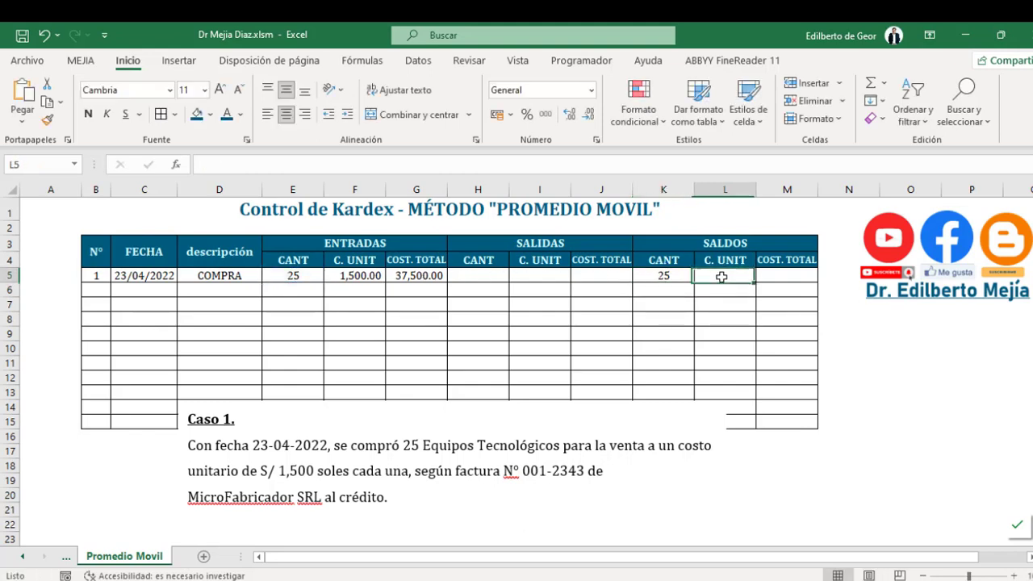
{"action": "type", "text": "+"}
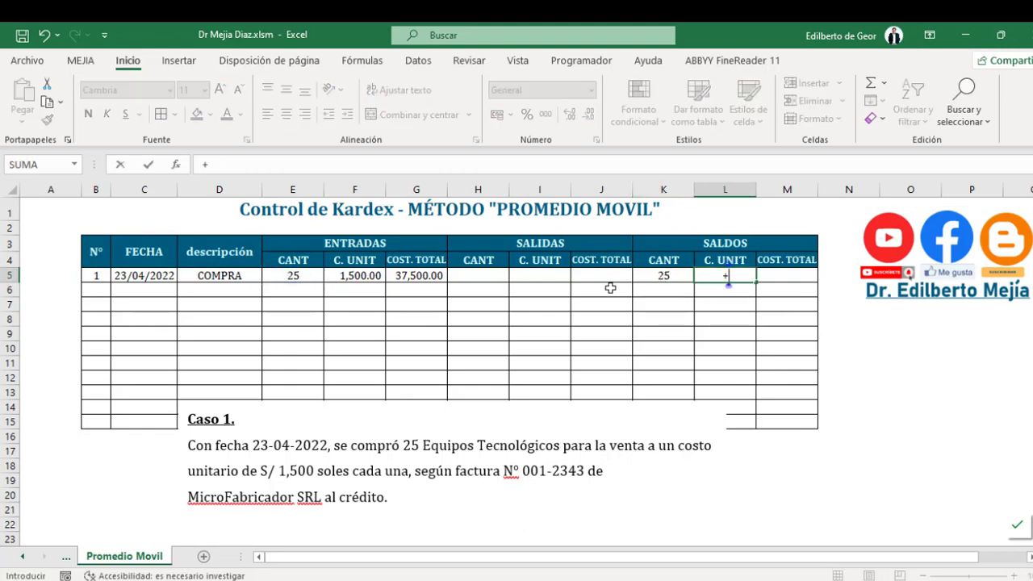
{"action": "left_click", "coordinate": [371, 275]}
{"action": "key", "text": "ctrl+Return"}
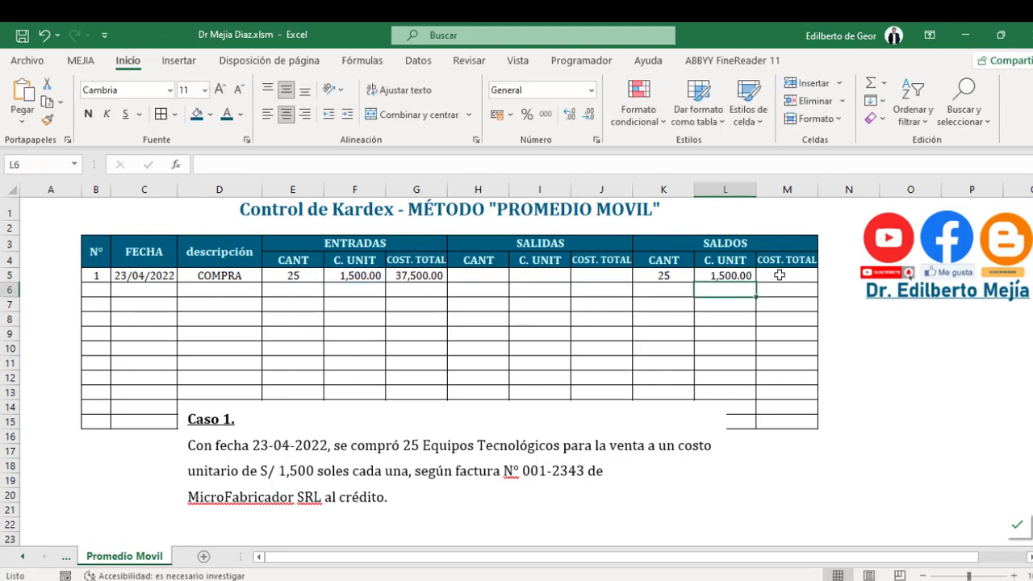
- Set the balance total M5 to =K5*L5, showing 37,500.00
{"action": "left_click", "coordinate": [782, 275]}
{"action": "type", "text": "+"}
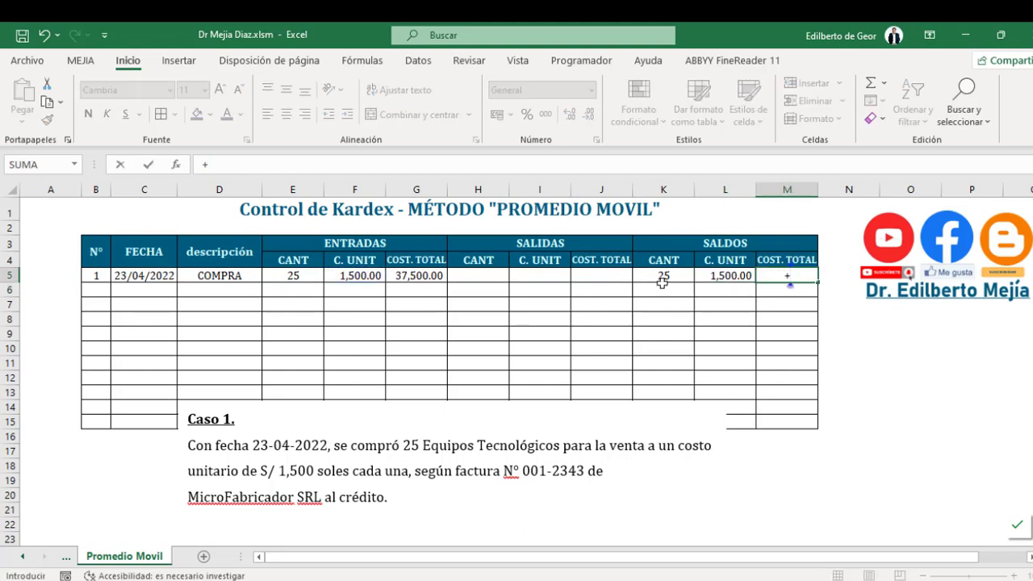
{"action": "left_click", "coordinate": [662, 276]}
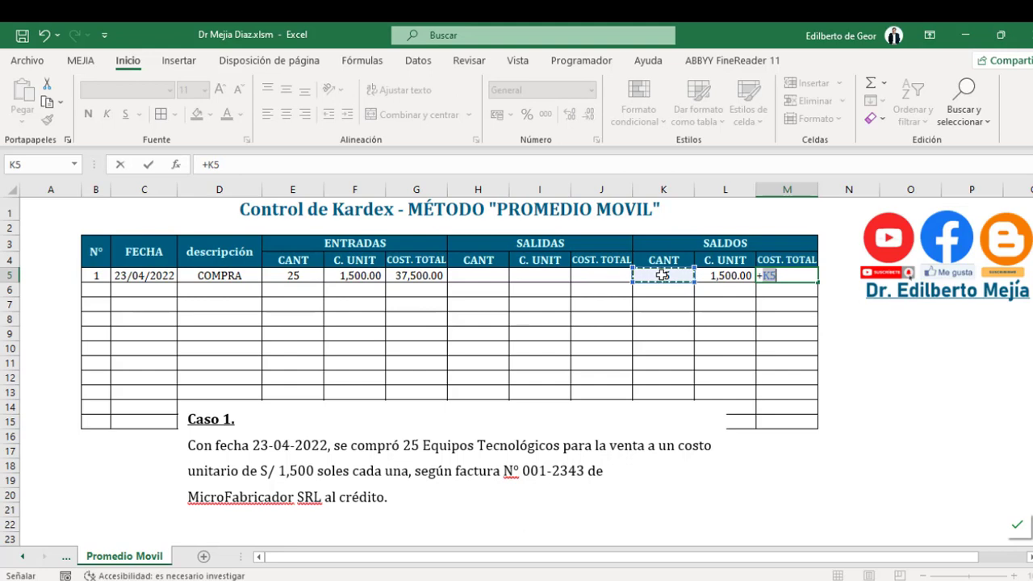
{"action": "type", "text": "*"}
{"action": "left_click", "coordinate": [721, 276]}
{"action": "key", "text": "Return"}
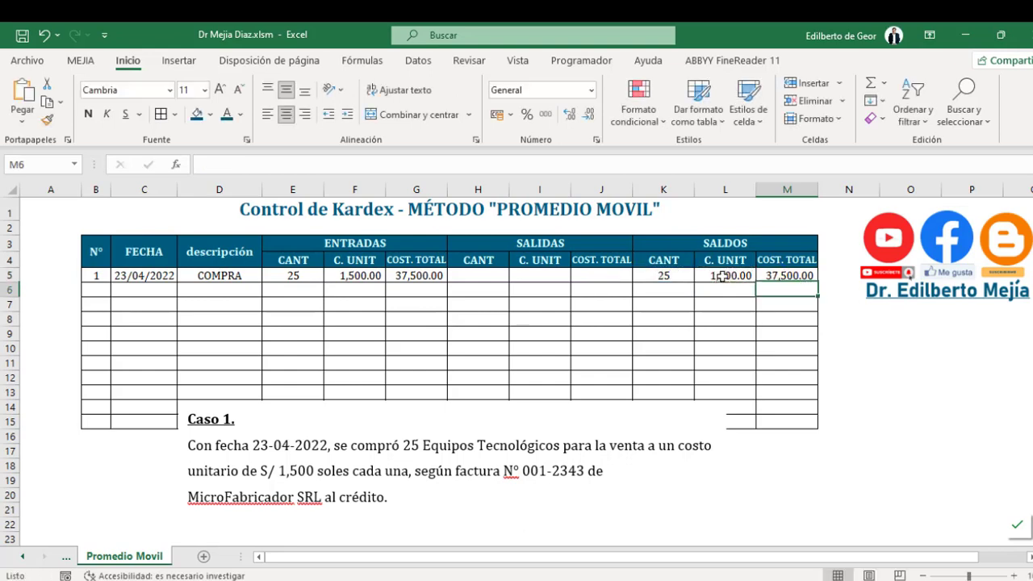
- Replace the Caso 1 image with a snip of Word's Caso 2 paragraph placed below the table
{"action": "left_click", "coordinate": [437, 425]}
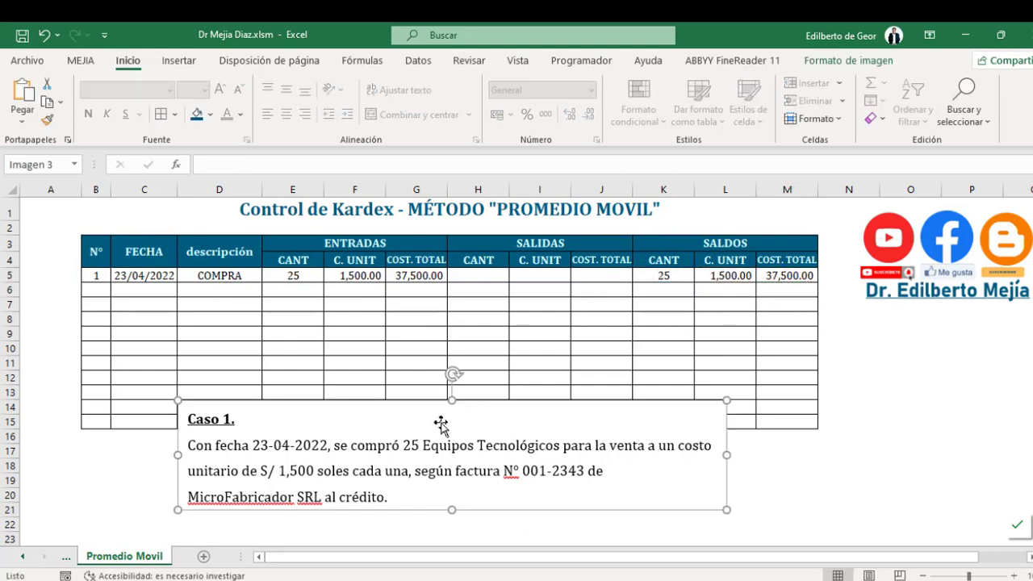
{"action": "key", "text": "Delete"}
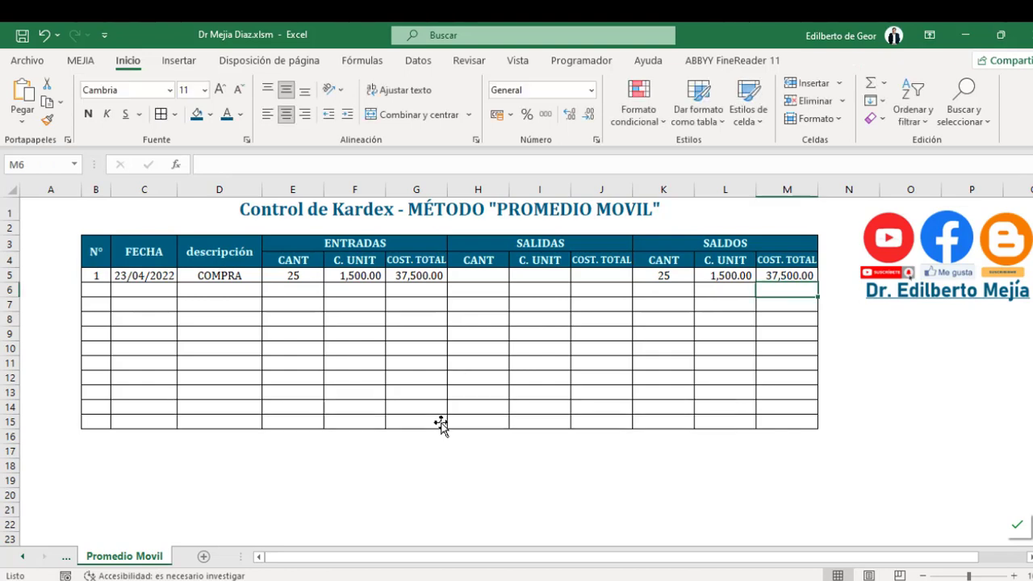
{"action": "key", "text": "alt+Tab"}
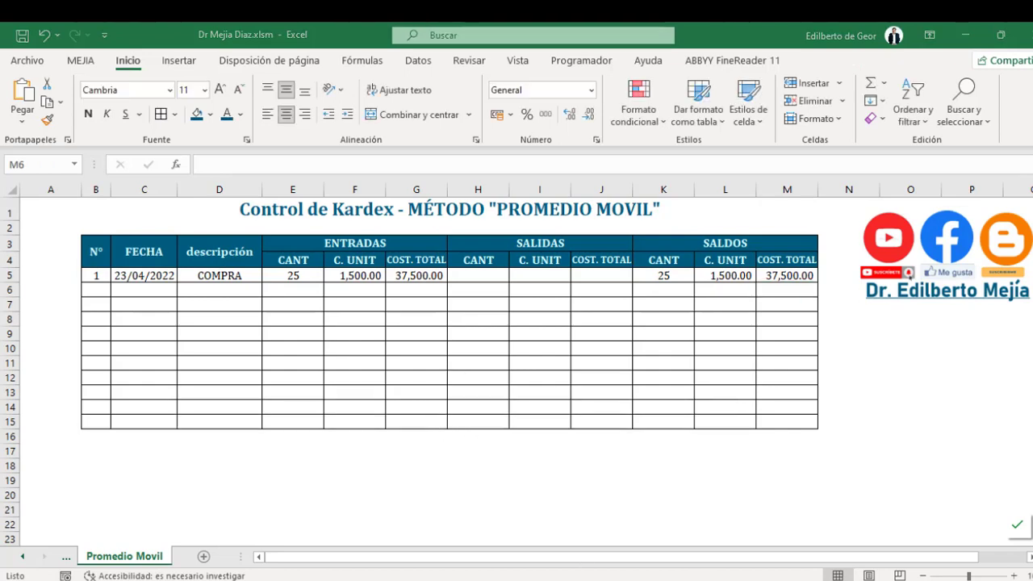
{"action": "key", "text": "super+shift+s"}
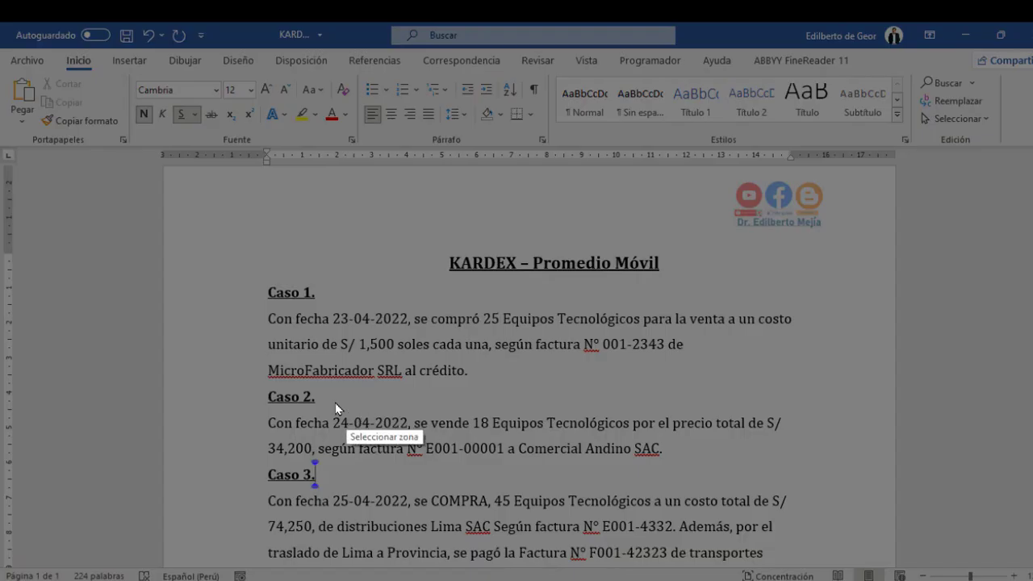
{"action": "mouse_move", "coordinate": [245, 382]}
{"action": "left_mouse_down"}
{"action": "mouse_move", "coordinate": [734, 473]}
{"action": "mouse_move", "coordinate": [796, 469]}
{"action": "left_mouse_up"}
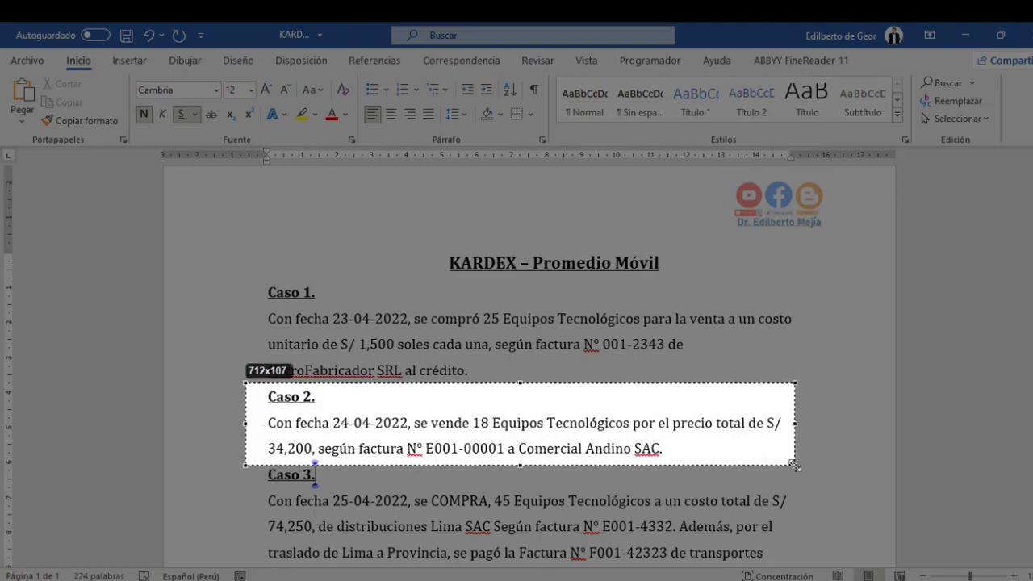
{"action": "key", "text": "alt+Tab"}
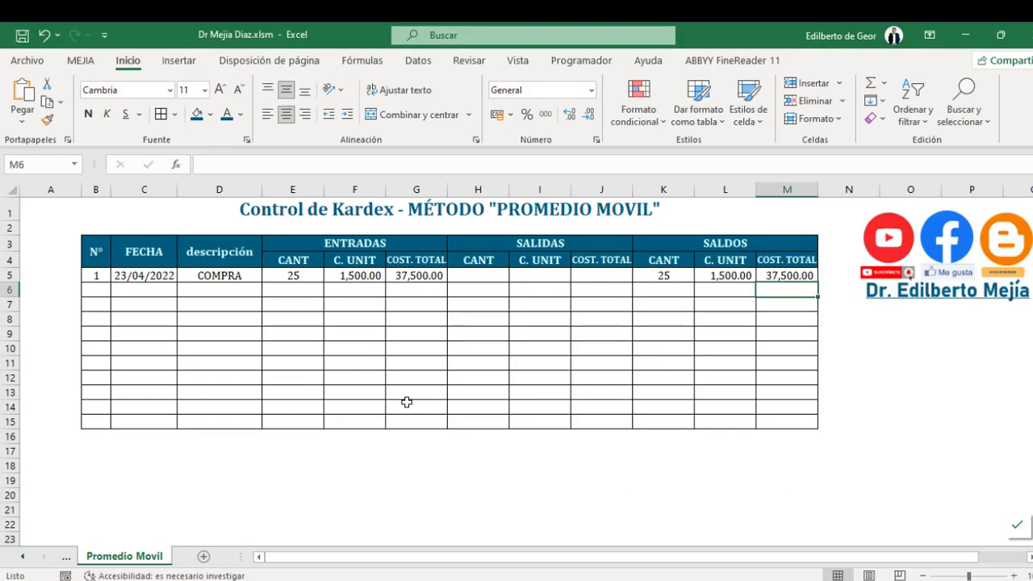
{"action": "key", "text": "ctrl+v"}
{"action": "mouse_move", "coordinate": [799, 347]}
{"action": "left_mouse_down"}
{"action": "mouse_move", "coordinate": [195, 486]}
{"action": "mouse_move", "coordinate": [145, 485]}
{"action": "left_mouse_up"}
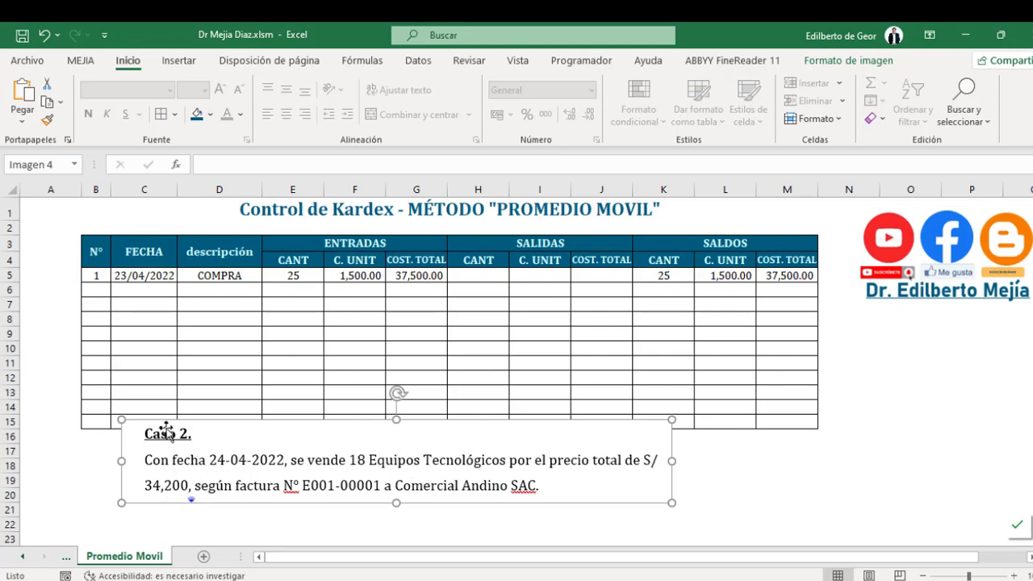
{"action": "left_click", "coordinate": [101, 292]}
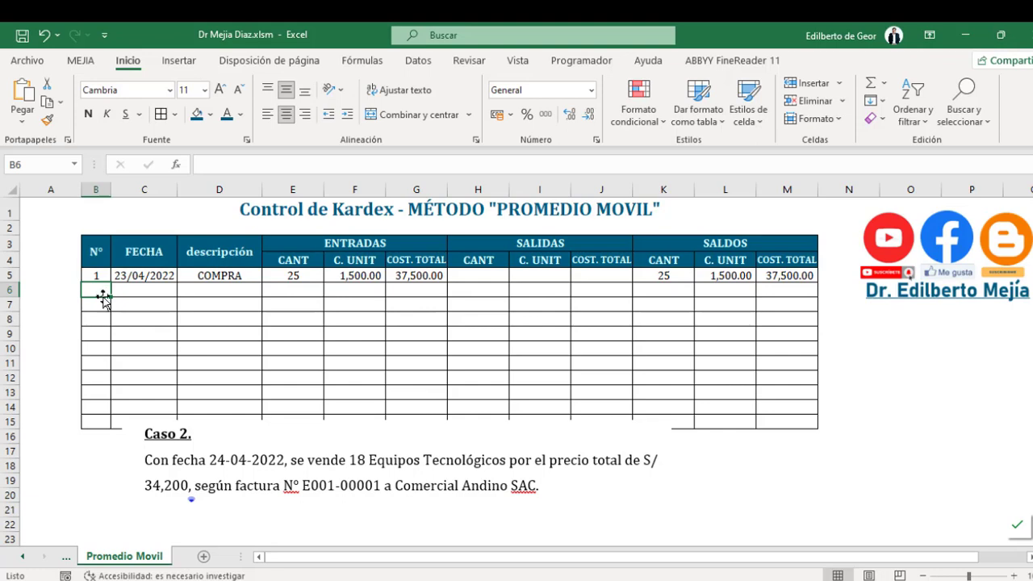
- Fill row 6 with number 2, date 24-4-2022, VENTA, and 18 units under SALIDAS CANT
{"action": "type", "text": "2"}
{"action": "left_click", "coordinate": [149, 291]}
{"action": "type", "text": "24"}
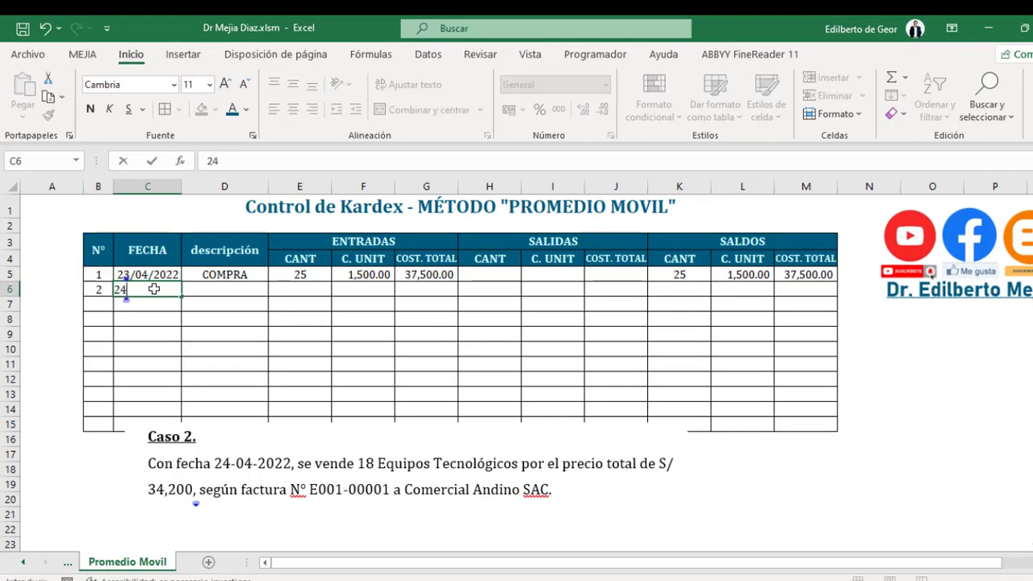
{"action": "type", "text": "-4-2"}
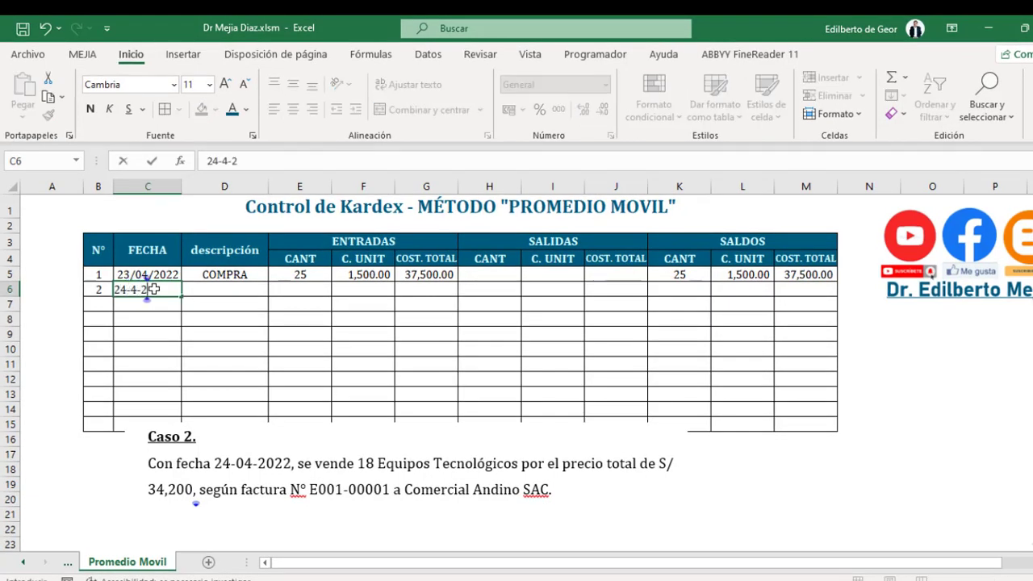
{"action": "type", "text": "022"}
{"action": "key", "text": "Tab"}
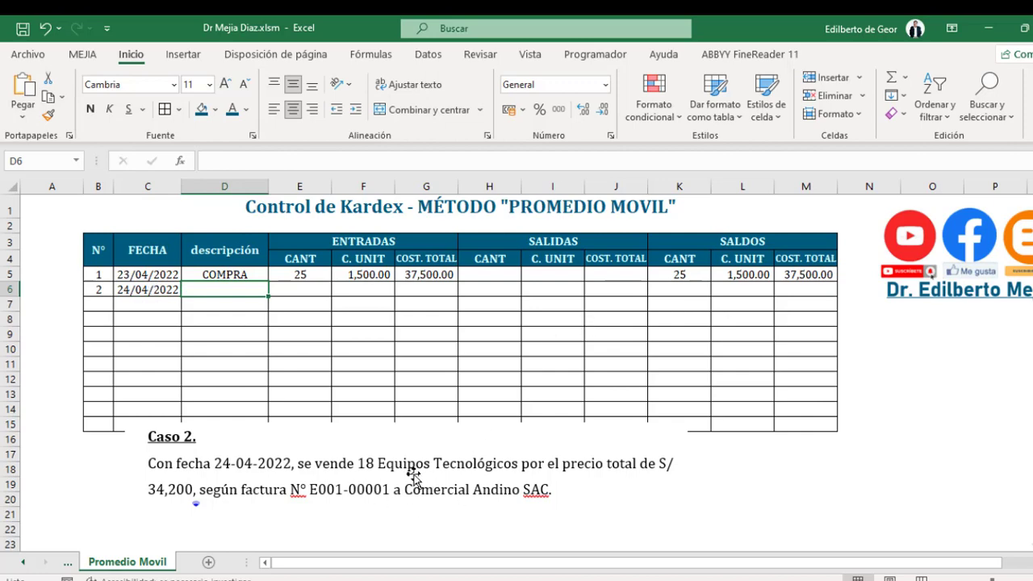
{"action": "type", "text": "VENTA"}
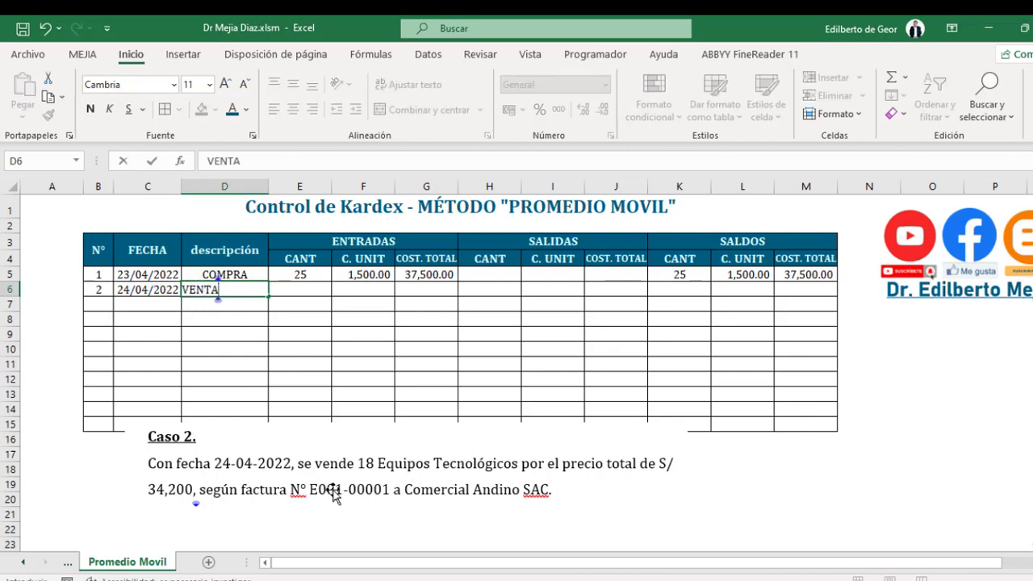
{"action": "key", "text": "Tab"}
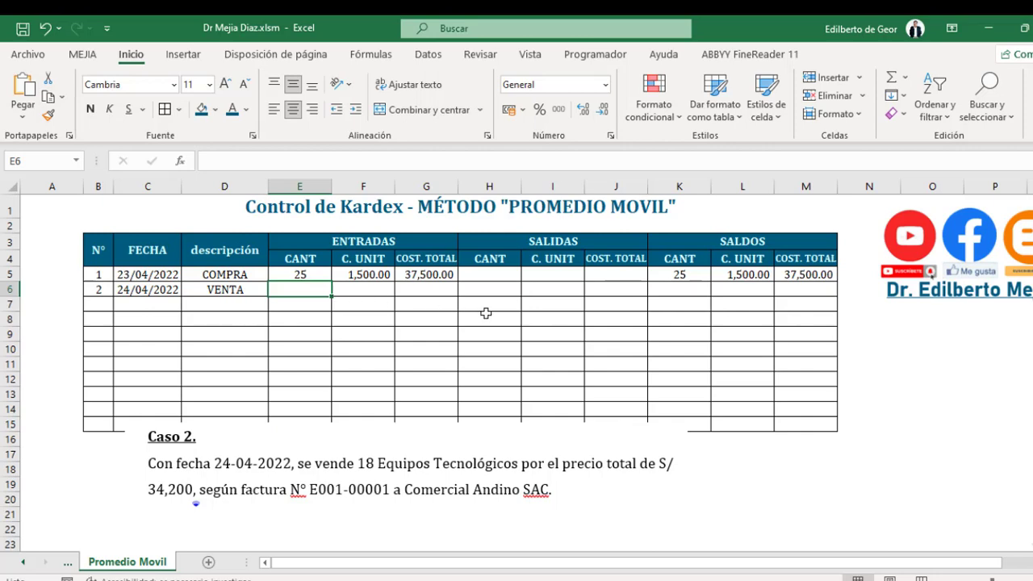
{"action": "left_click_drag", "start_coordinate": [498, 240], "coordinate": [584, 397]}
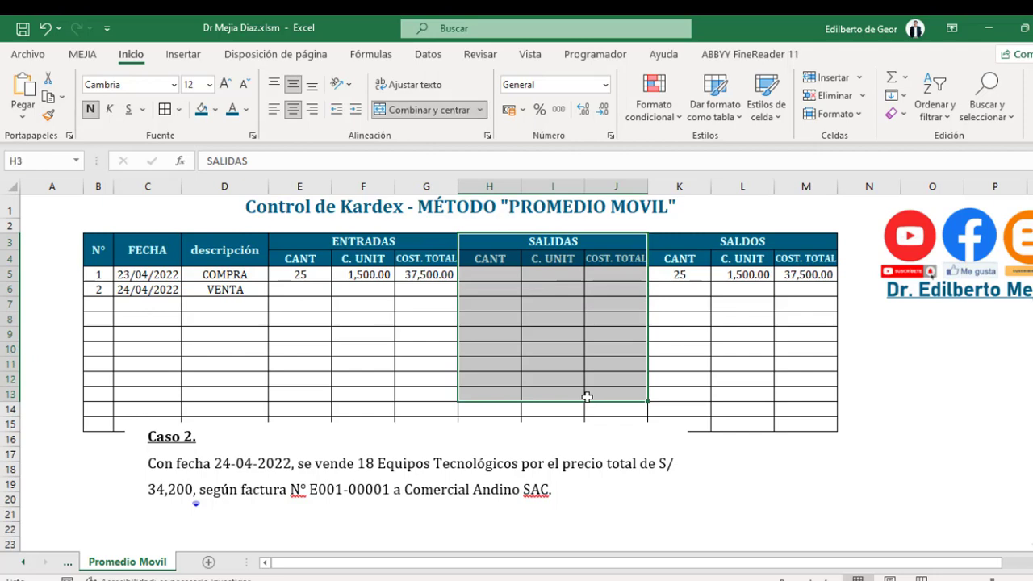
{"action": "left_click", "coordinate": [533, 243]}
{"action": "left_click", "coordinate": [490, 289]}
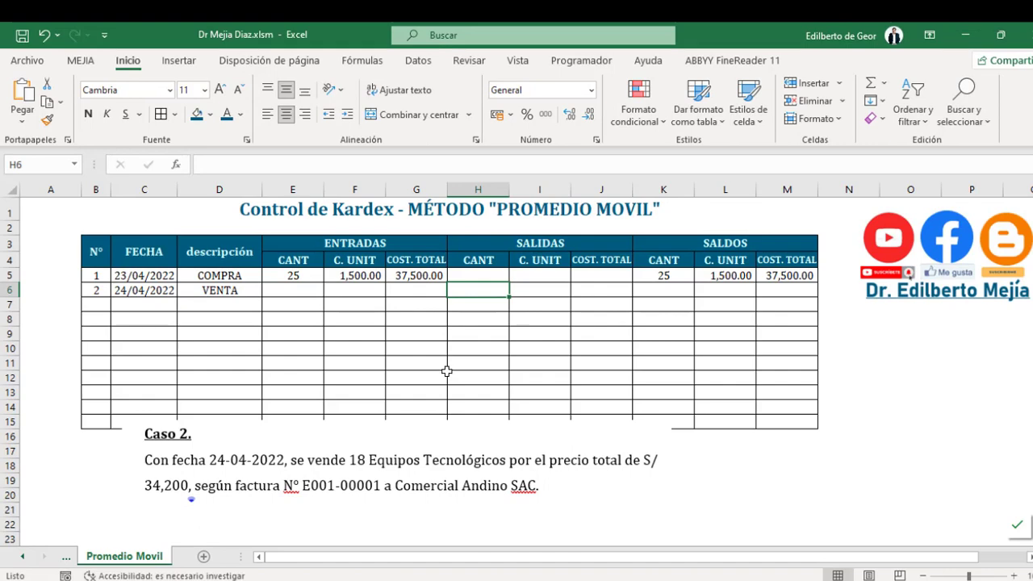
{"action": "type", "text": "18"}
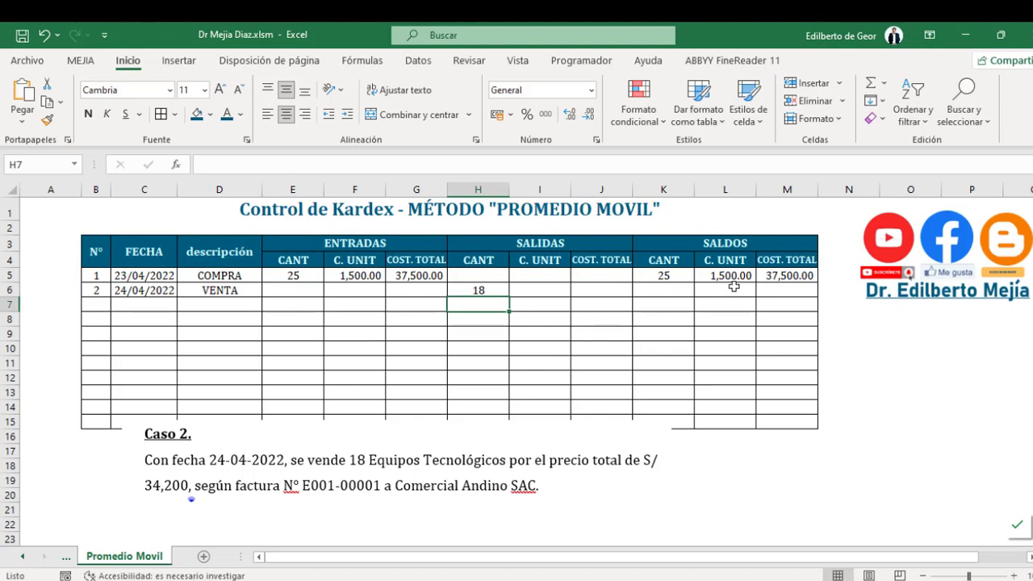
- Set the sale's unit cost I6 to =L5 and its total J6 to =H6*I6 (27,000.00)
{"action": "left_click", "coordinate": [732, 279]}
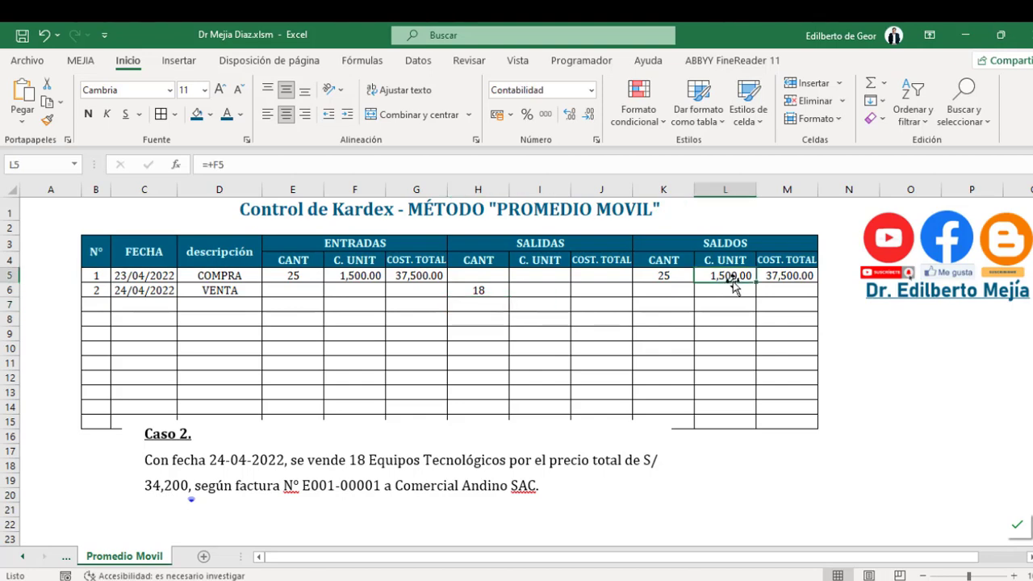
{"action": "left_click", "coordinate": [552, 292]}
{"action": "type", "text": "+"}
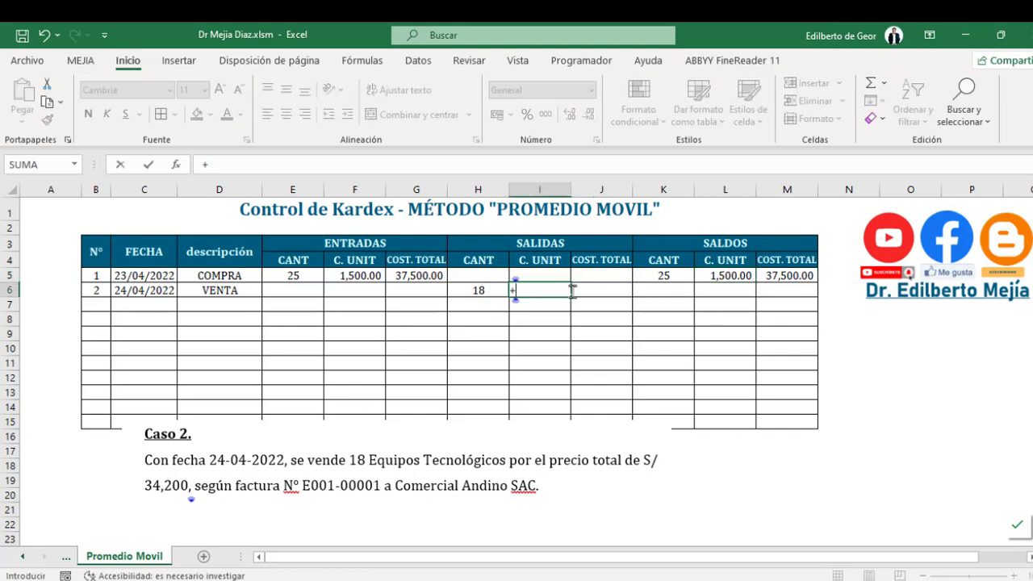
{"action": "left_click", "coordinate": [723, 274]}
{"action": "key", "text": "Return"}
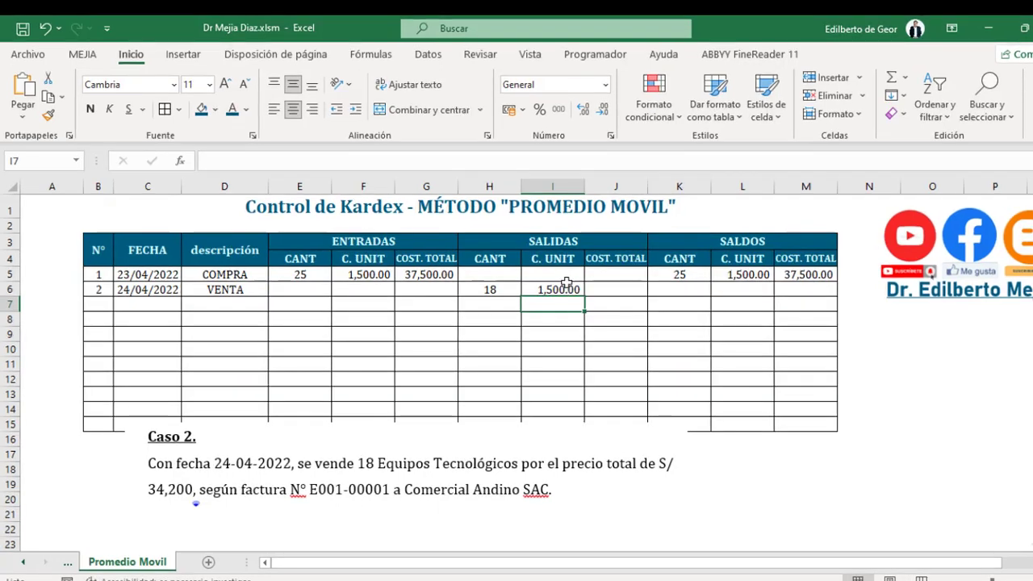
{"action": "left_click", "coordinate": [619, 289]}
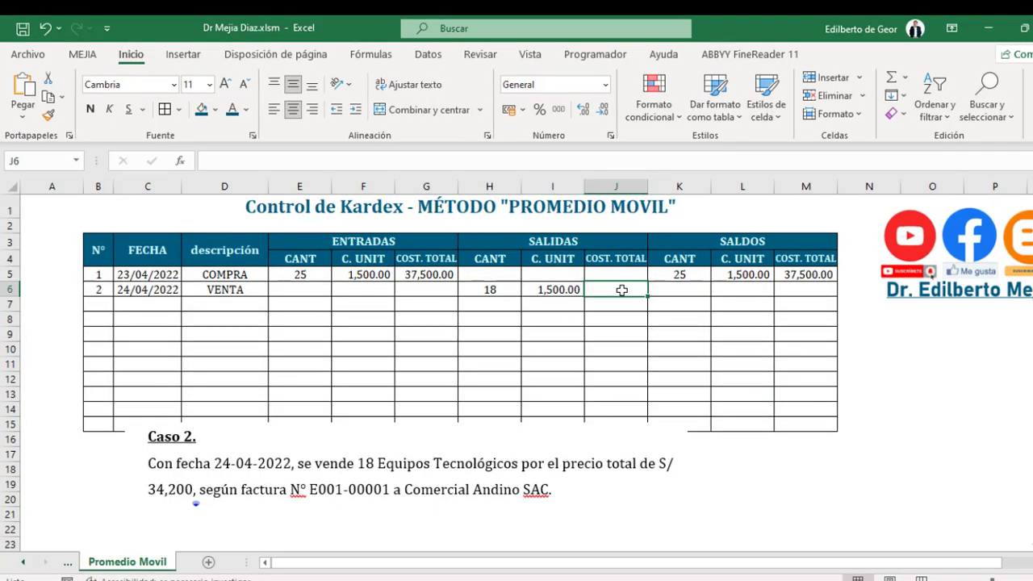
{"action": "type", "text": "+"}
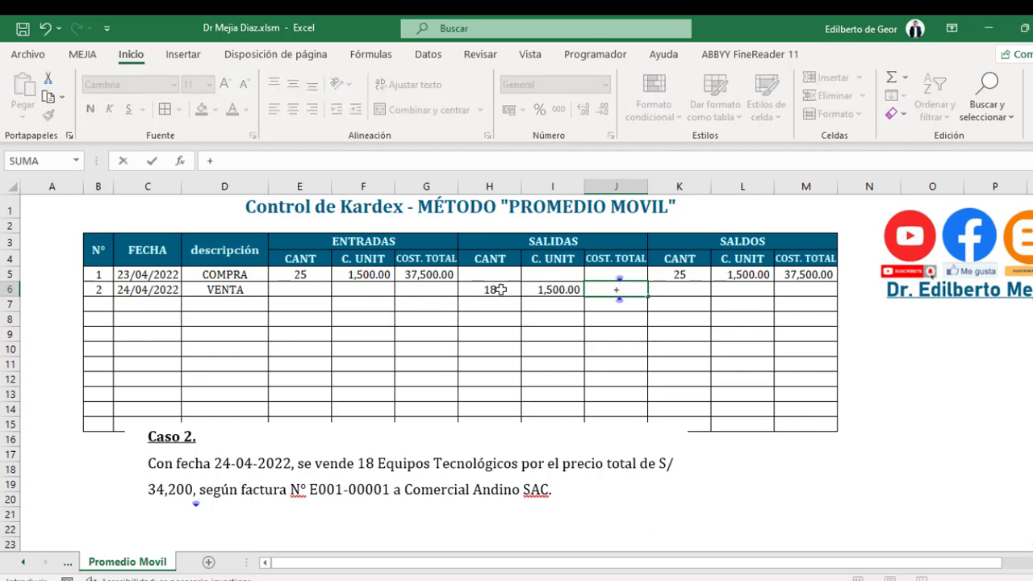
{"action": "left_click", "coordinate": [491, 289]}
{"action": "type", "text": "*"}
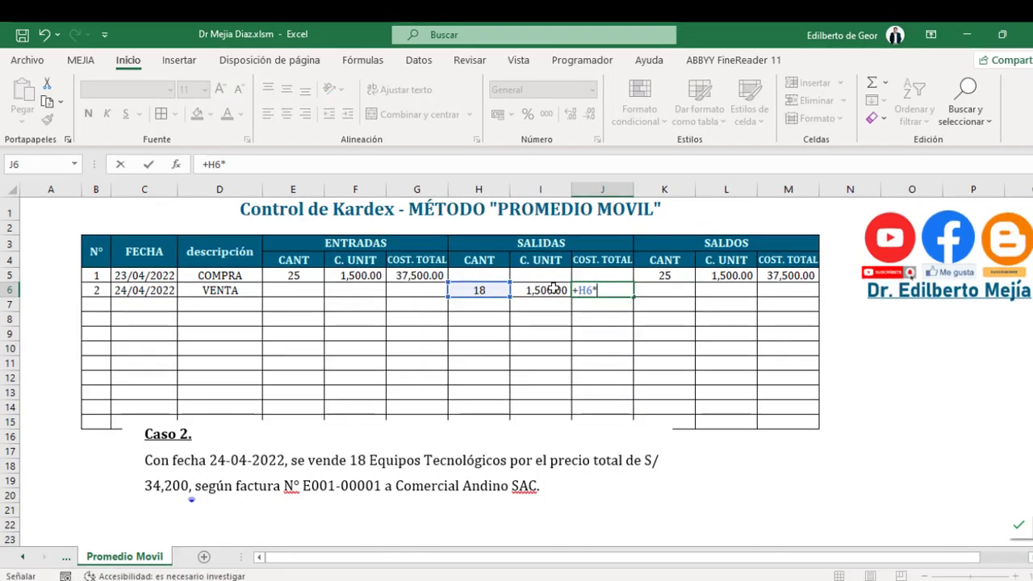
{"action": "left_click", "coordinate": [554, 289]}
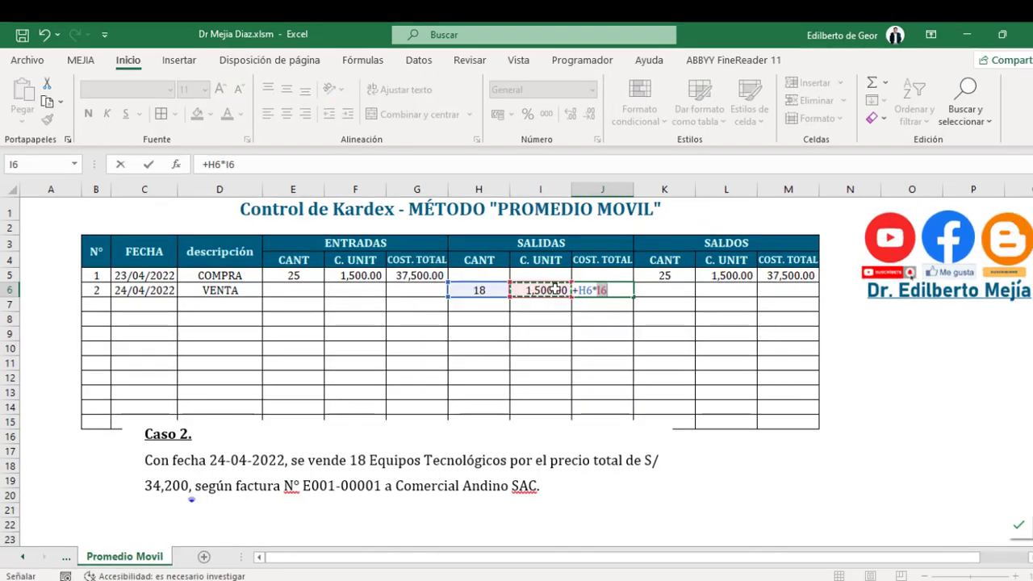
{"action": "key", "text": "Return"}
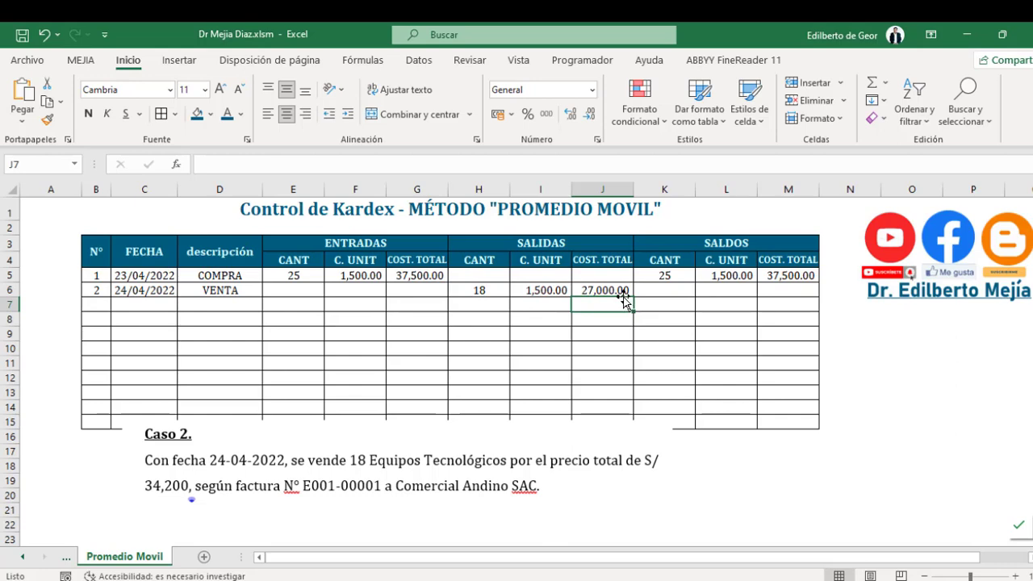
- Compute the remaining balance: K6 =K5-H6 (7 units) and M6 =M5-J6 (10,500.00)
{"action": "left_click", "coordinate": [668, 288]}
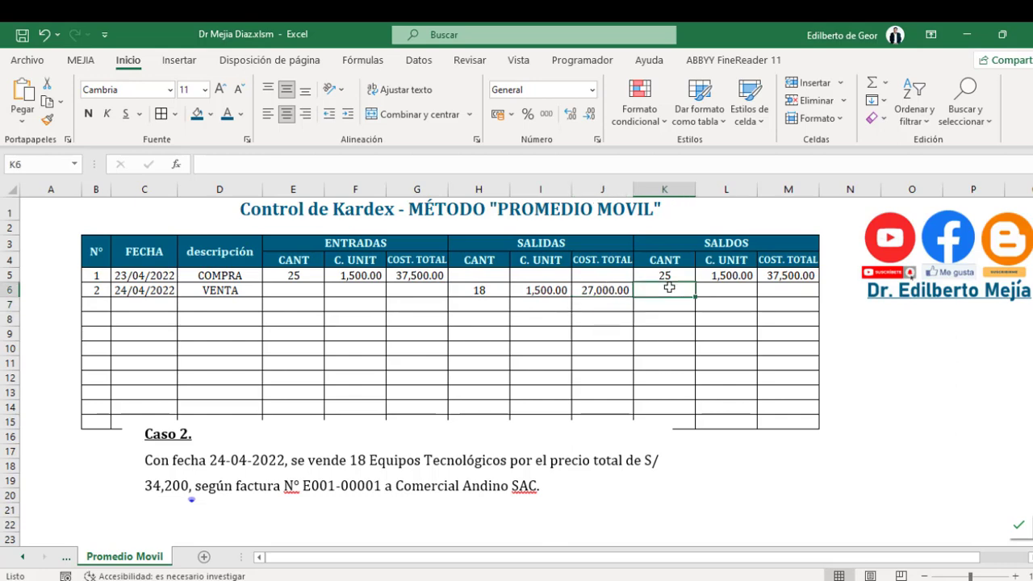
{"action": "type", "text": "+"}
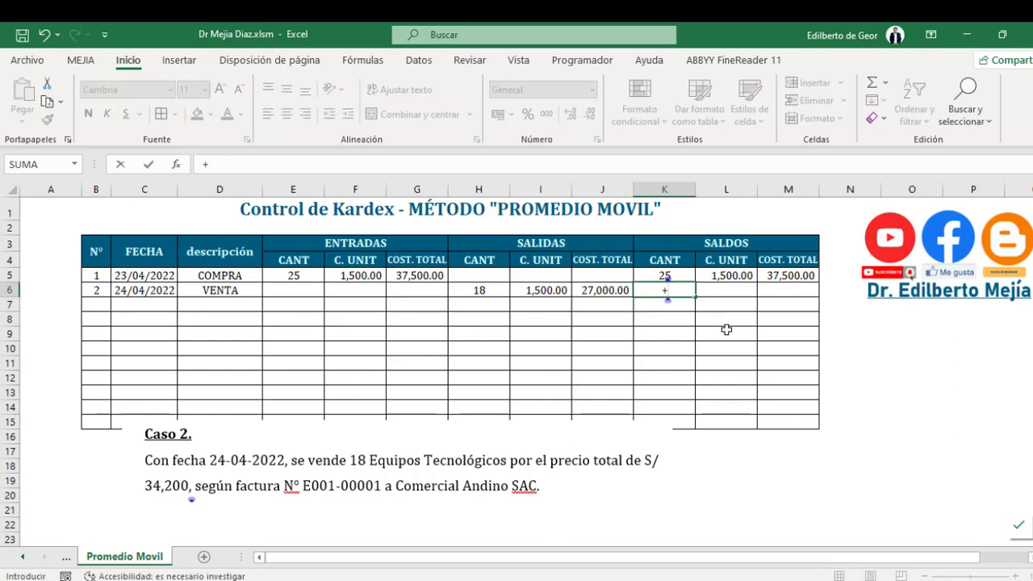
{"action": "left_click", "coordinate": [683, 277]}
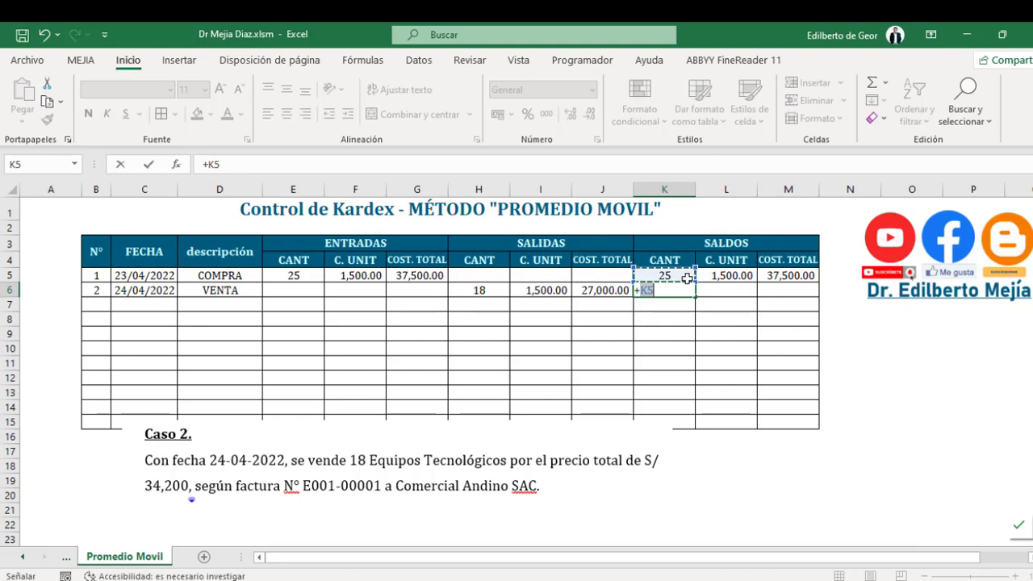
{"action": "type", "text": "-"}
{"action": "left_click", "coordinate": [481, 290]}
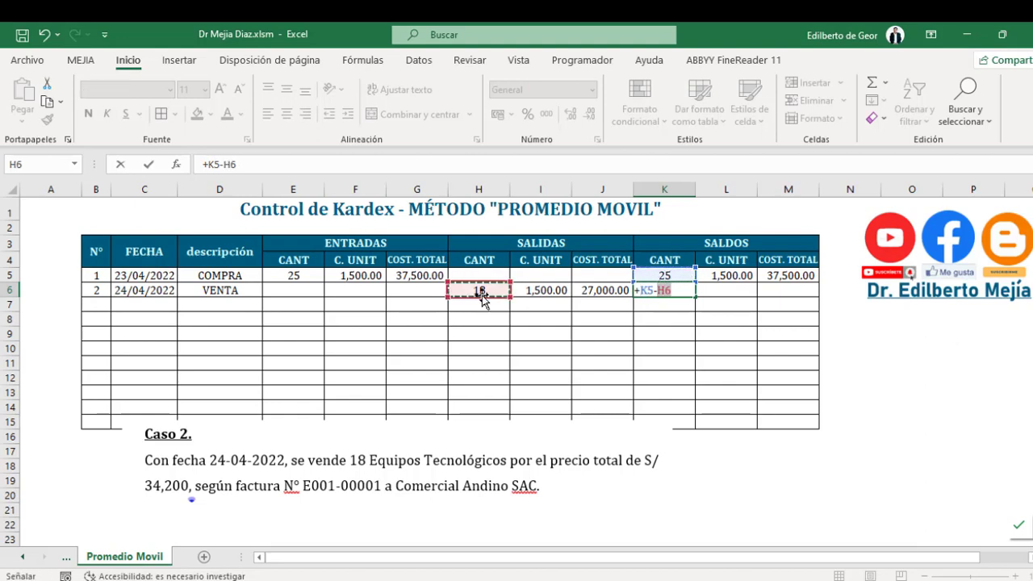
{"action": "key", "text": "Return"}
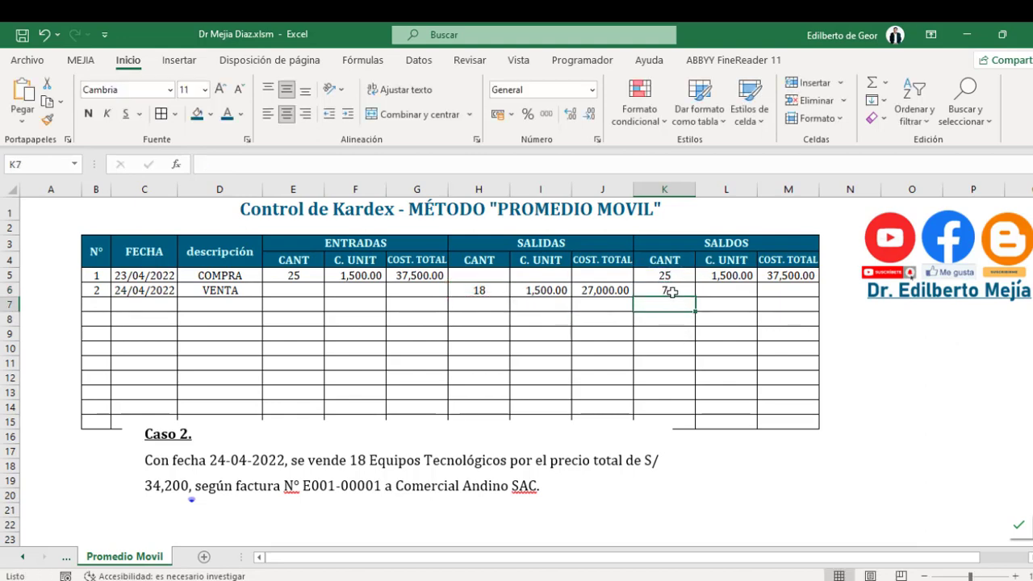
{"action": "left_click", "coordinate": [788, 291]}
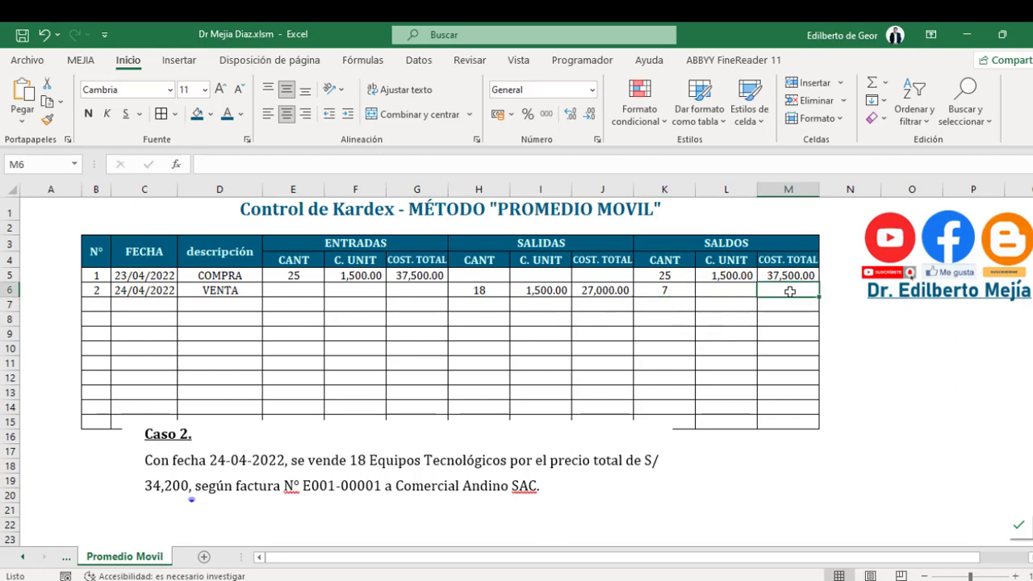
{"action": "type", "text": "+"}
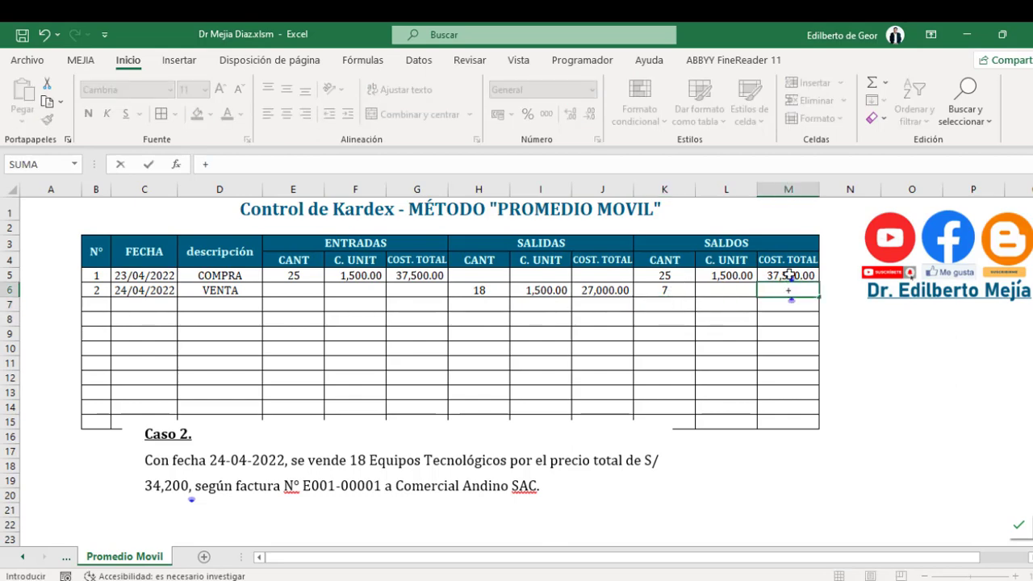
{"action": "left_click", "coordinate": [788, 276]}
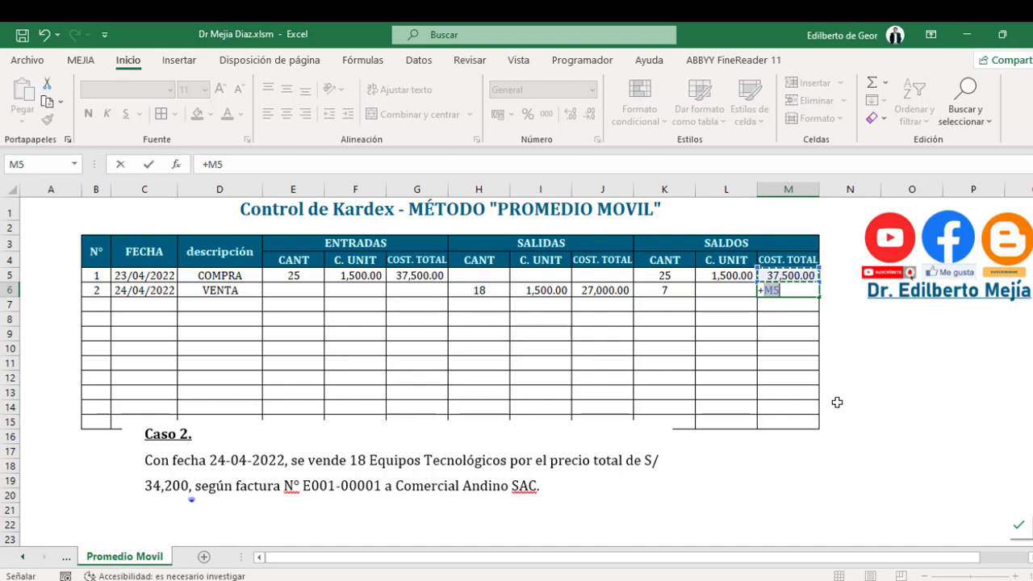
{"action": "type", "text": "-"}
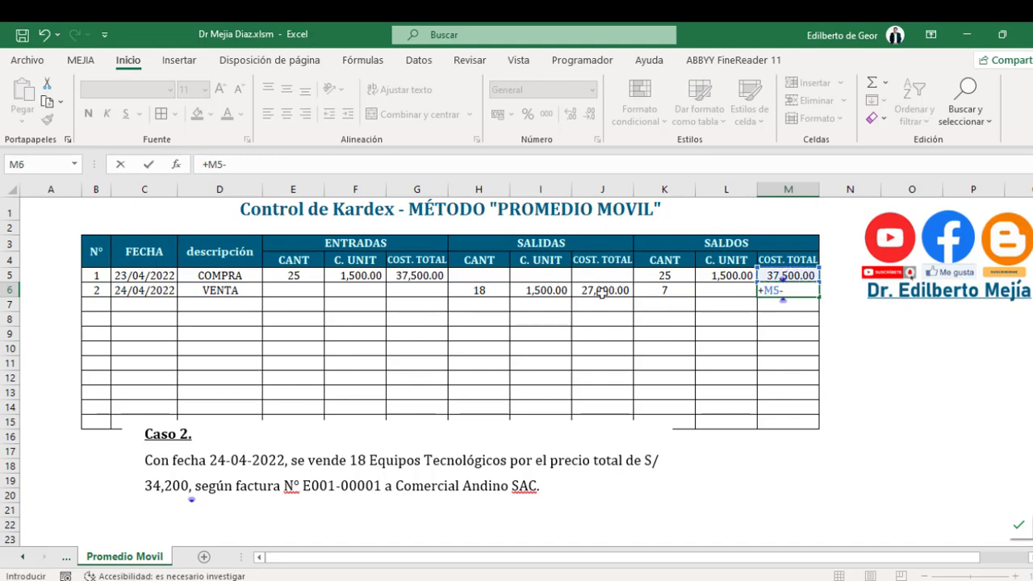
{"action": "left_click", "coordinate": [602, 292]}
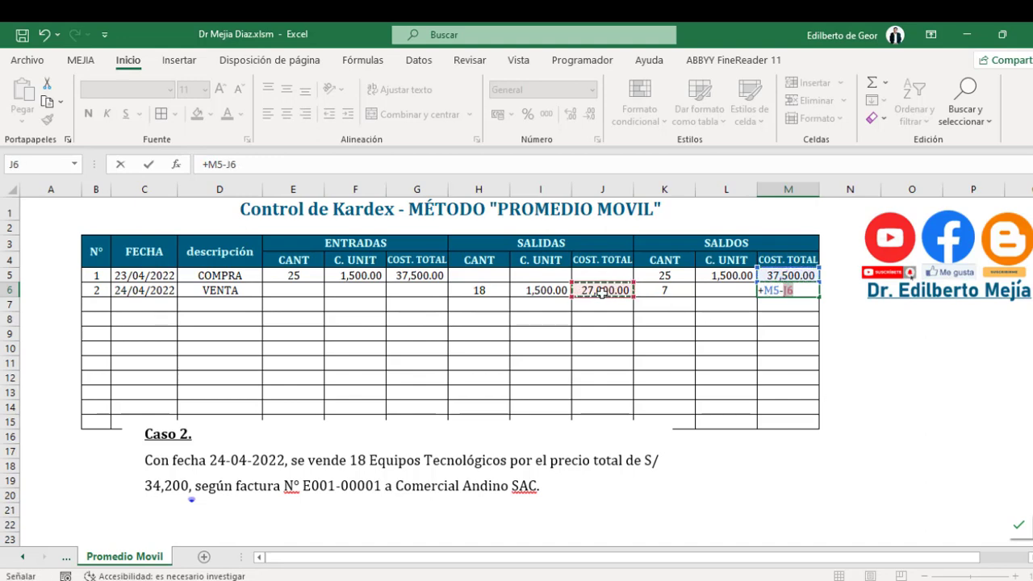
{"action": "key", "text": "Return"}
- Set the balance unit cost L6 to =M6/K6, giving 1,500.00
{"action": "left_click", "coordinate": [716, 289]}
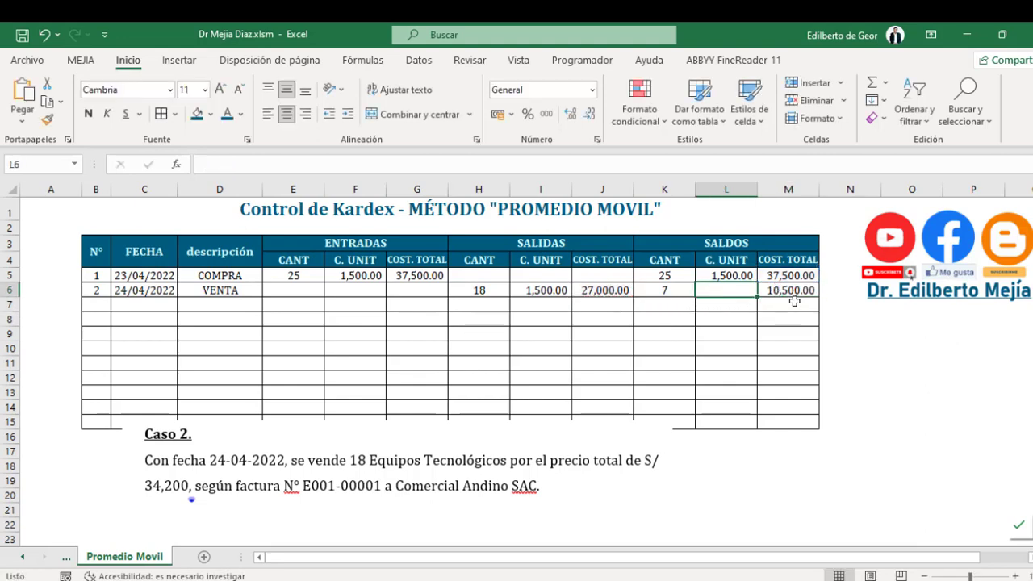
{"action": "type", "text": "+"}
{"action": "left_click", "coordinate": [801, 293]}
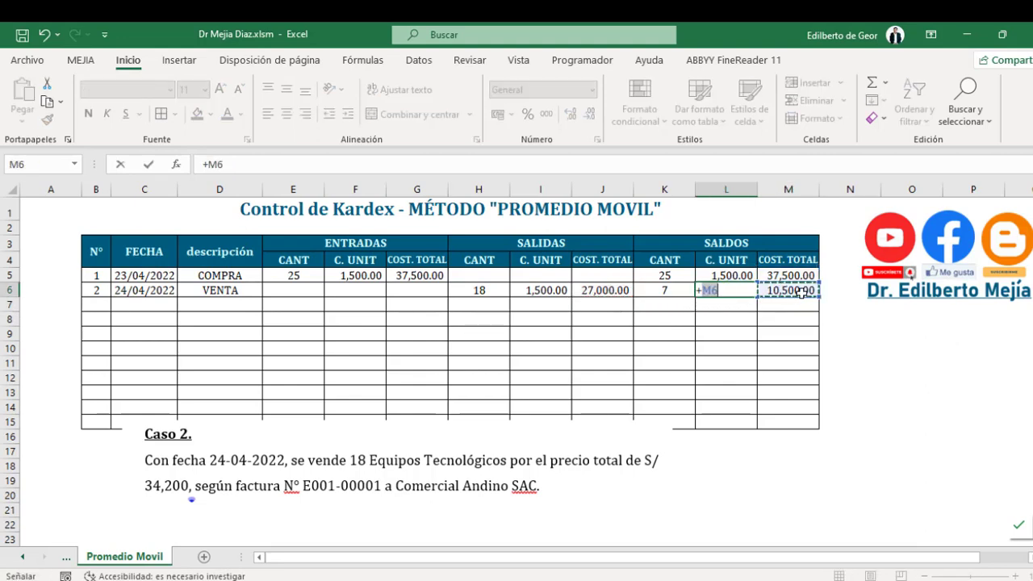
{"action": "type", "text": "/"}
{"action": "left_click", "coordinate": [668, 289]}
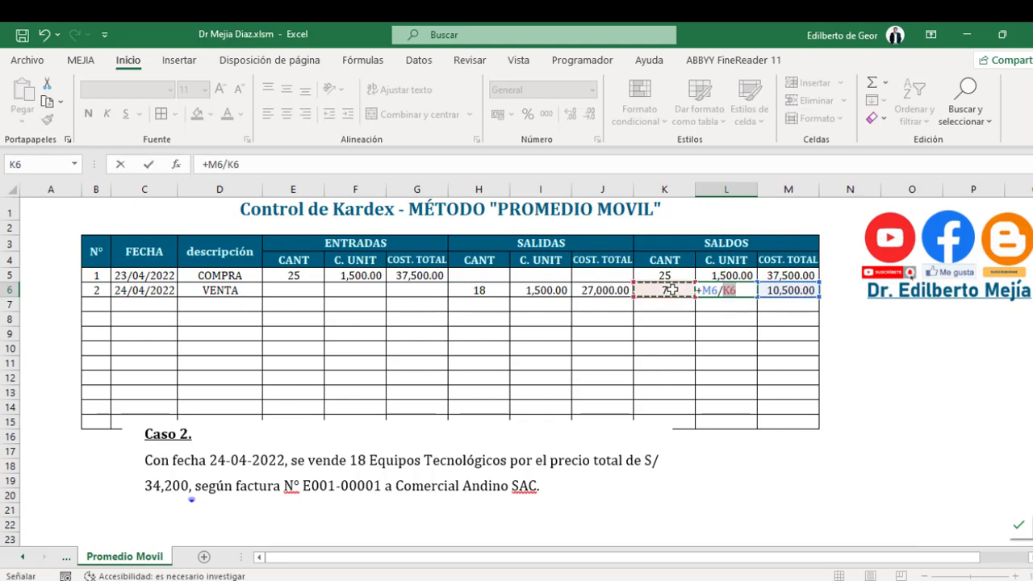
{"action": "key", "text": "Return"}
{"action": "left_click", "coordinate": [721, 290]}
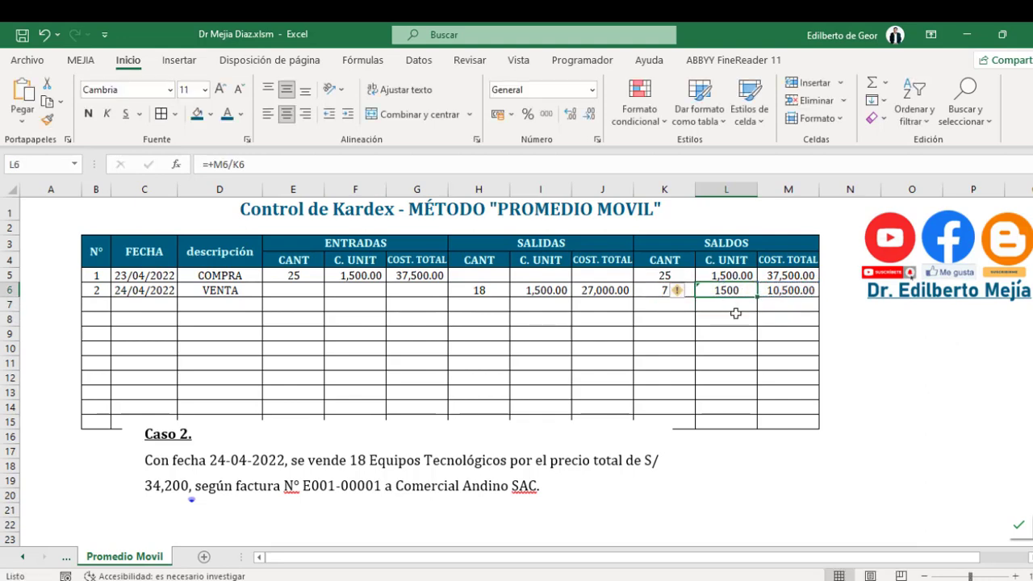
- Apply thousands-separator number format to the balance columns L:M and sales columns I:J
{"action": "left_click_drag", "start_coordinate": [736, 224], "coordinate": [788, 540]}
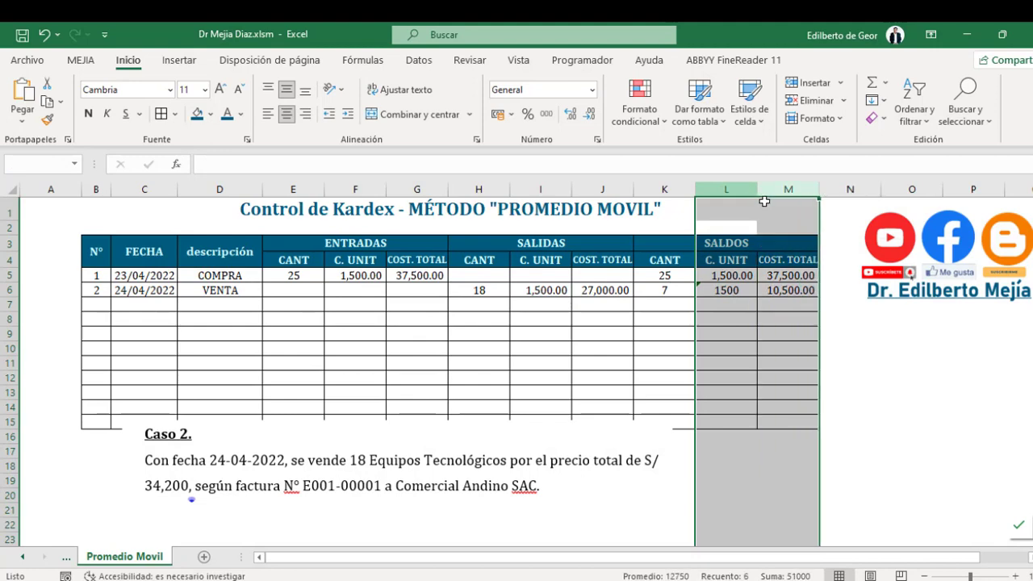
{"action": "left_click", "coordinate": [547, 115]}
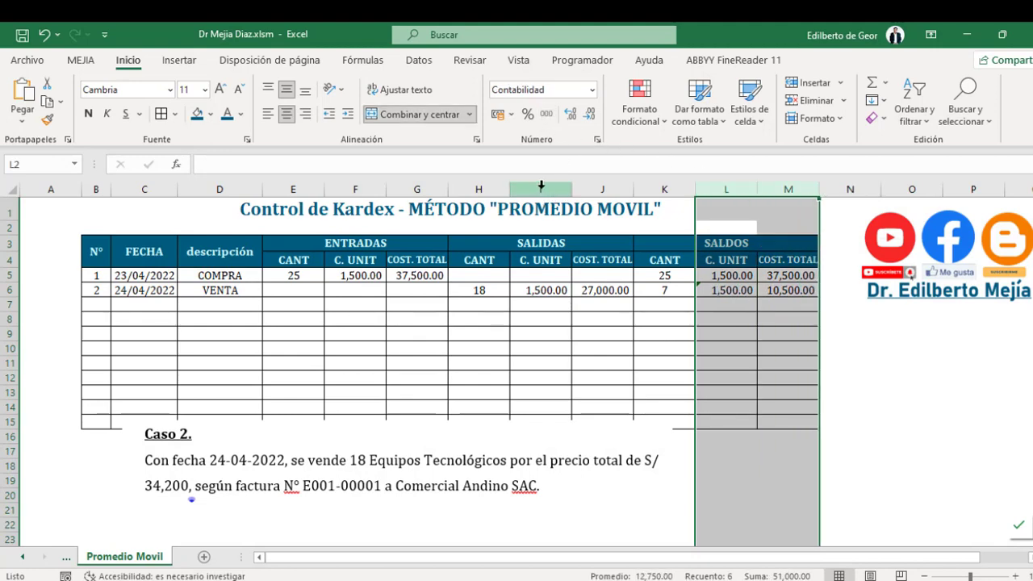
{"action": "left_click_drag", "start_coordinate": [540, 226], "coordinate": [602, 539]}
{"action": "left_click", "coordinate": [546, 114]}
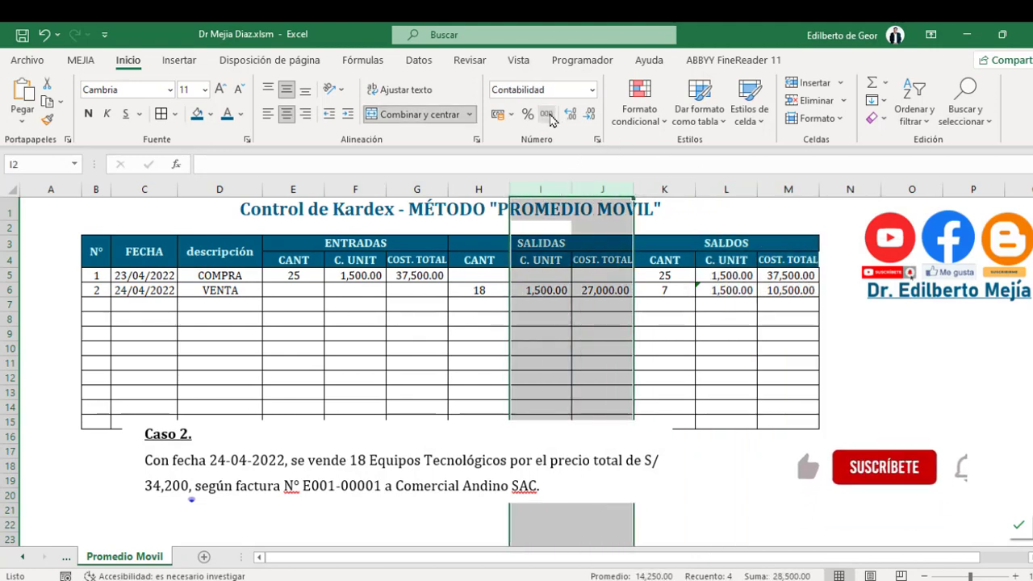
- Delete the Caso 2 image from below the table
{"action": "left_click", "coordinate": [787, 419]}
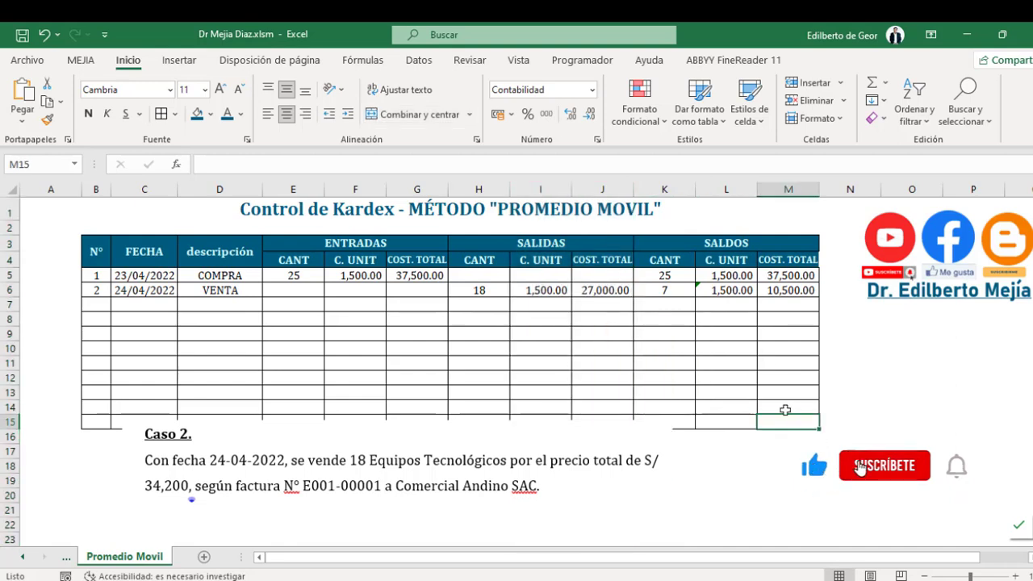
{"action": "left_click", "coordinate": [342, 439]}
{"action": "key", "text": "Delete"}
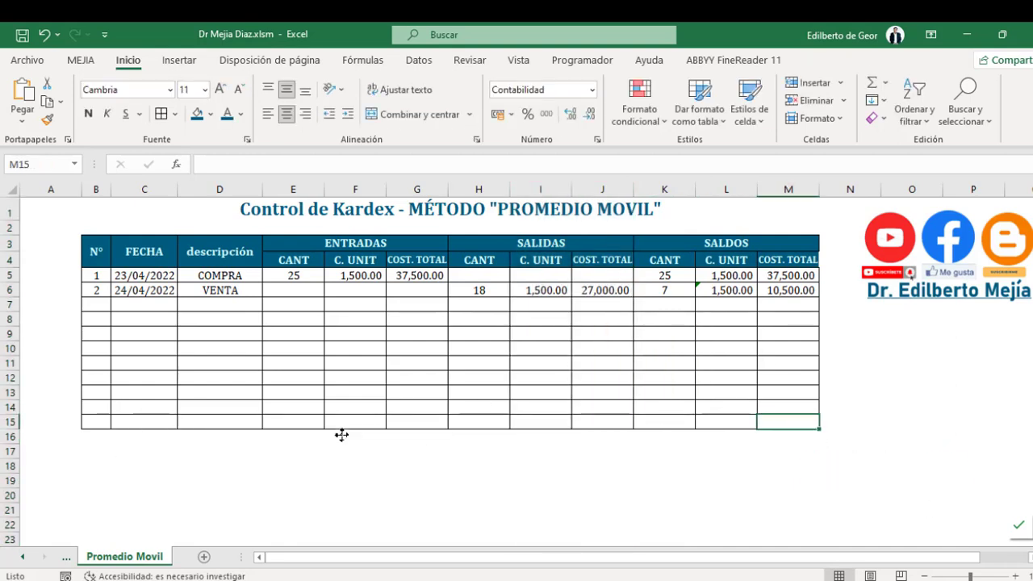
- Snip Word's Caso 3 paragraph (45 units for S/ 74,250 plus freight) and paste it into Excel
{"action": "key", "text": "alt+Tab"}
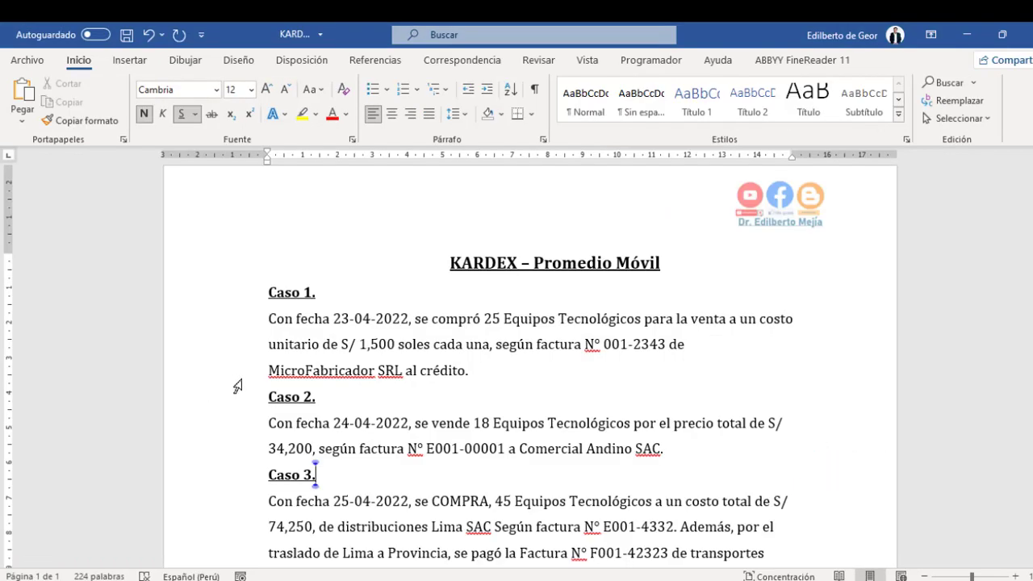
{"action": "scroll", "coordinate": [303, 412], "scroll_direction": "down", "scroll_amount": 1}
{"action": "scroll", "coordinate": [303, 412], "scroll_direction": "down", "scroll_amount": 1}
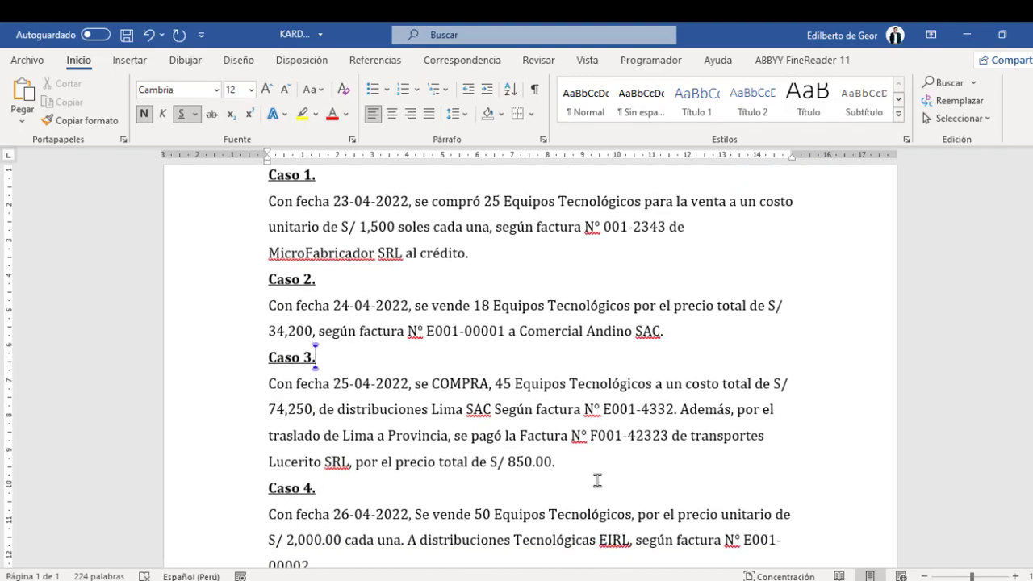
{"action": "key", "text": "Print"}
{"action": "left_click_drag", "start_coordinate": [252, 344], "coordinate": [804, 474]}
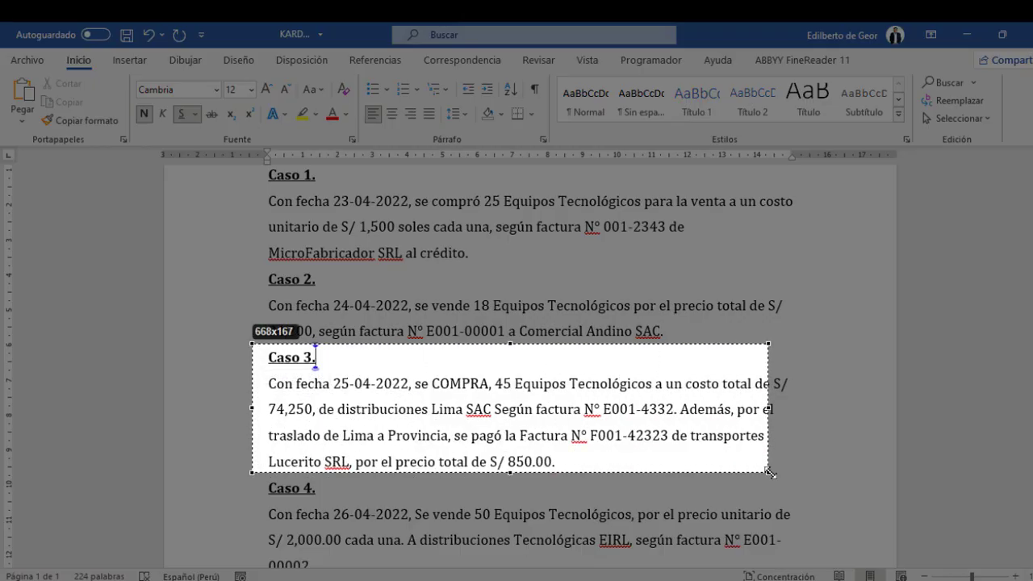
{"action": "key", "text": "ctrl+c"}
{"action": "key", "text": "alt+Tab"}
{"action": "key", "text": "ctrl+v"}
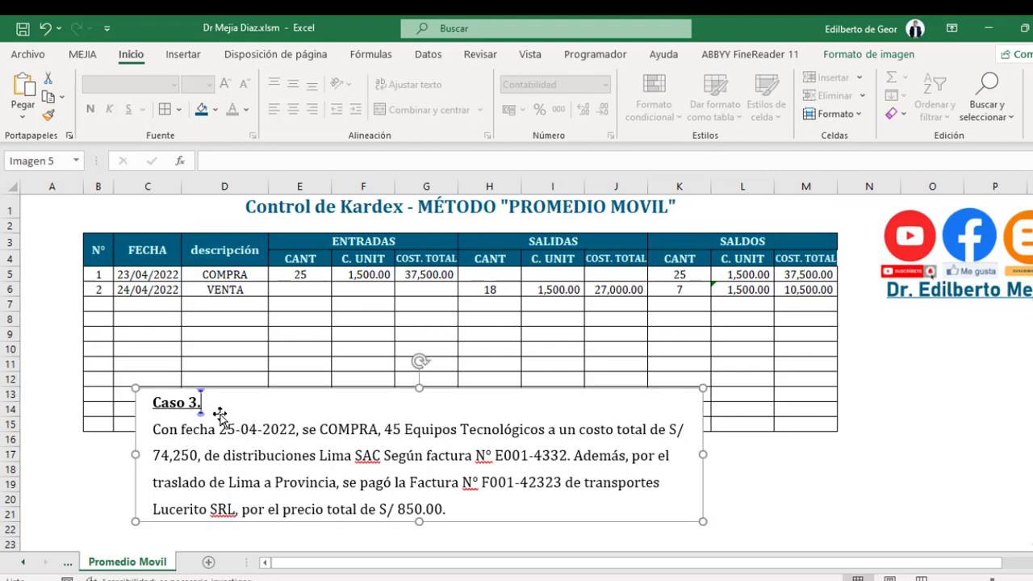
- Enter 3 as the entry number in cell B7
{"action": "left_click", "coordinate": [88, 305]}
{"action": "type", "text": "3"}
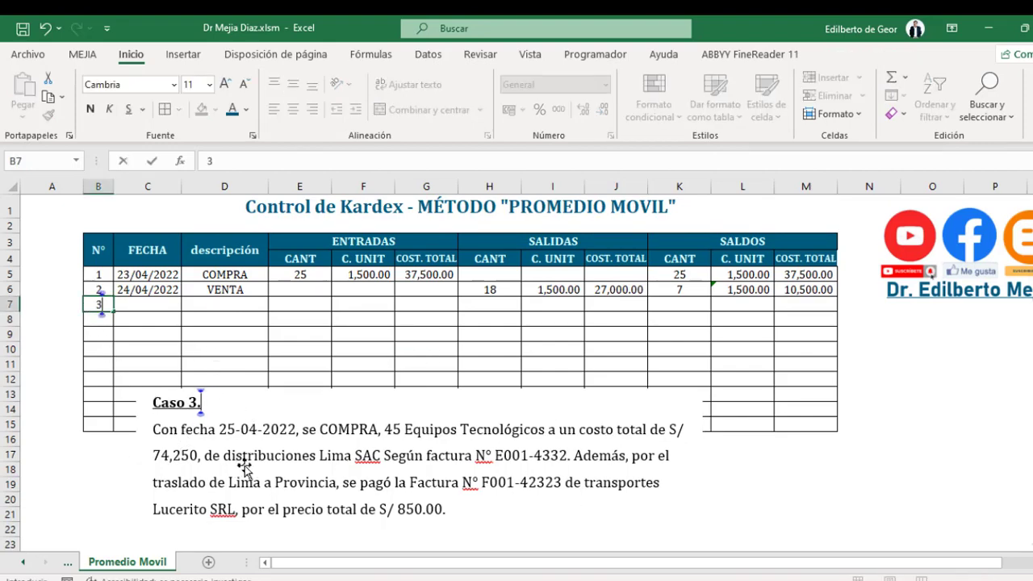
{"action": "left_click", "coordinate": [101, 456]}
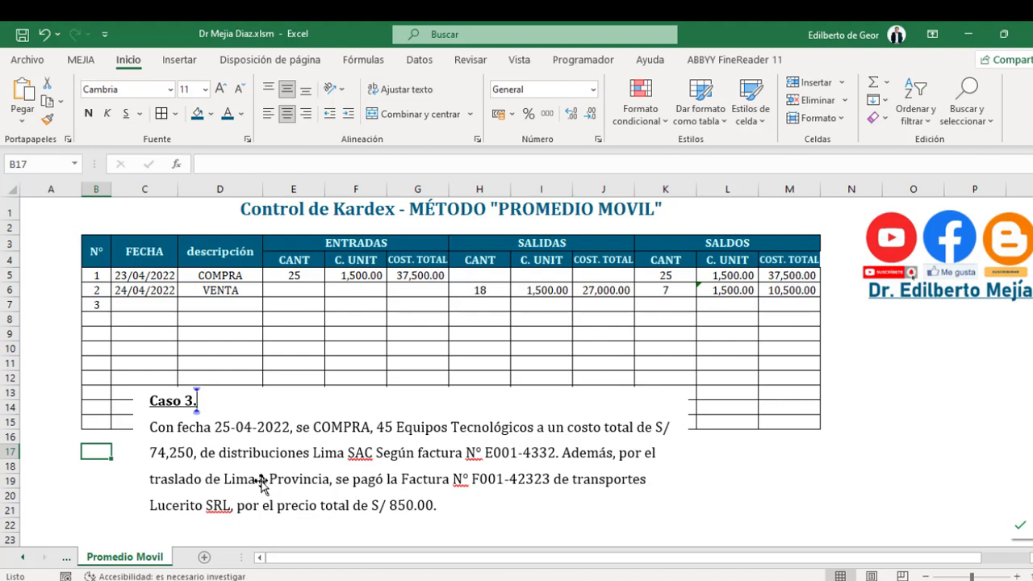
- Fill row 7 with date 25-4-22, description COMPRA and 45 incoming units
{"action": "left_click", "coordinate": [147, 307]}
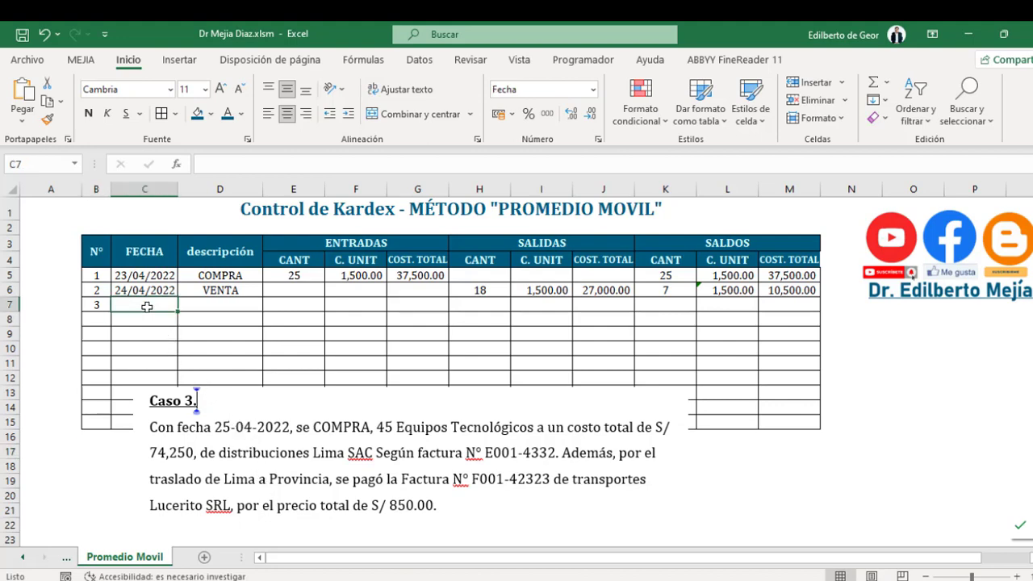
{"action": "type", "text": "24"}
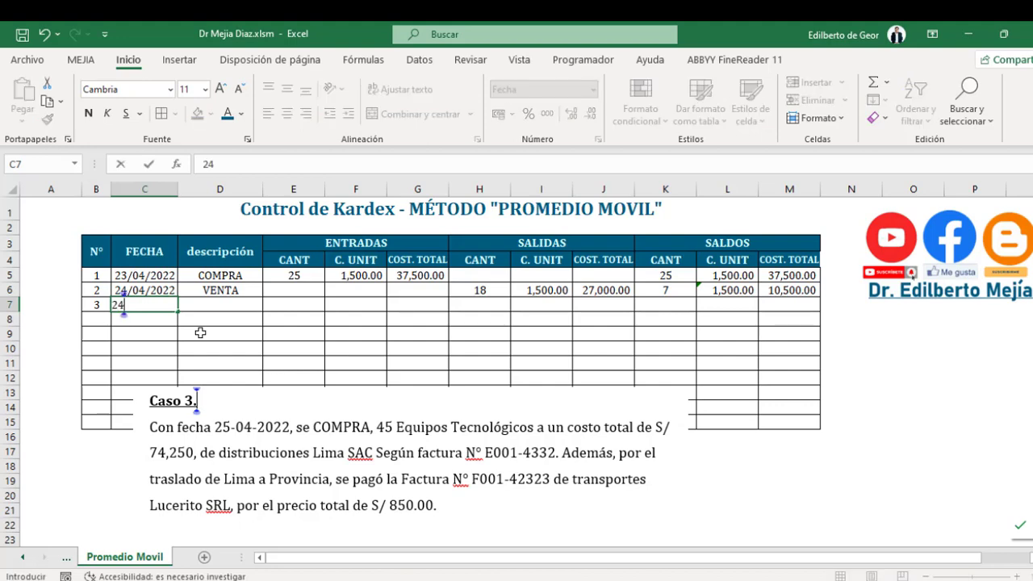
{"action": "key", "text": "BackSpace"}
{"action": "type", "text": "5-4"}
{"action": "type", "text": "-22"}
{"action": "key", "text": "Tab"}
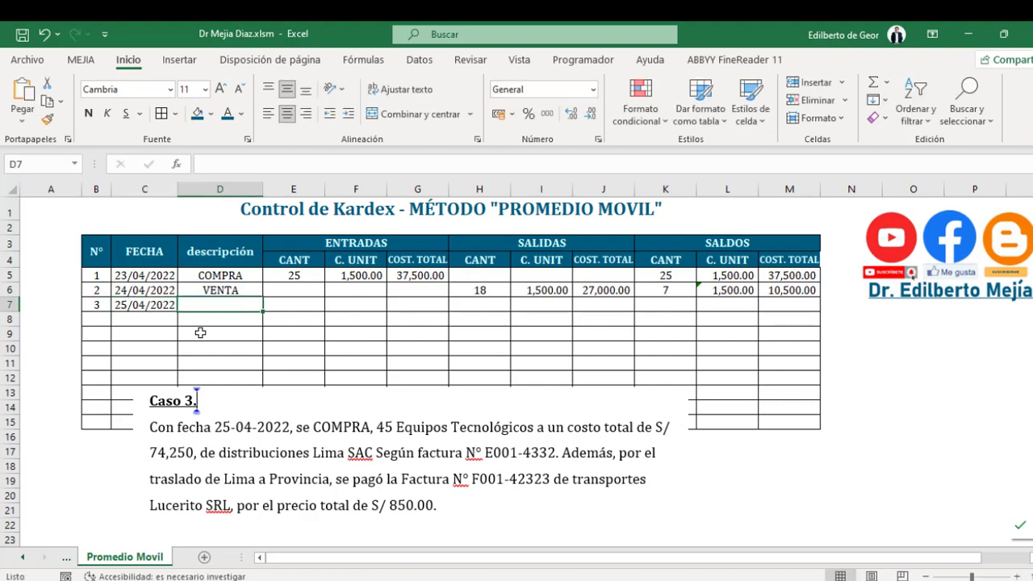
{"action": "type", "text": "COM"}
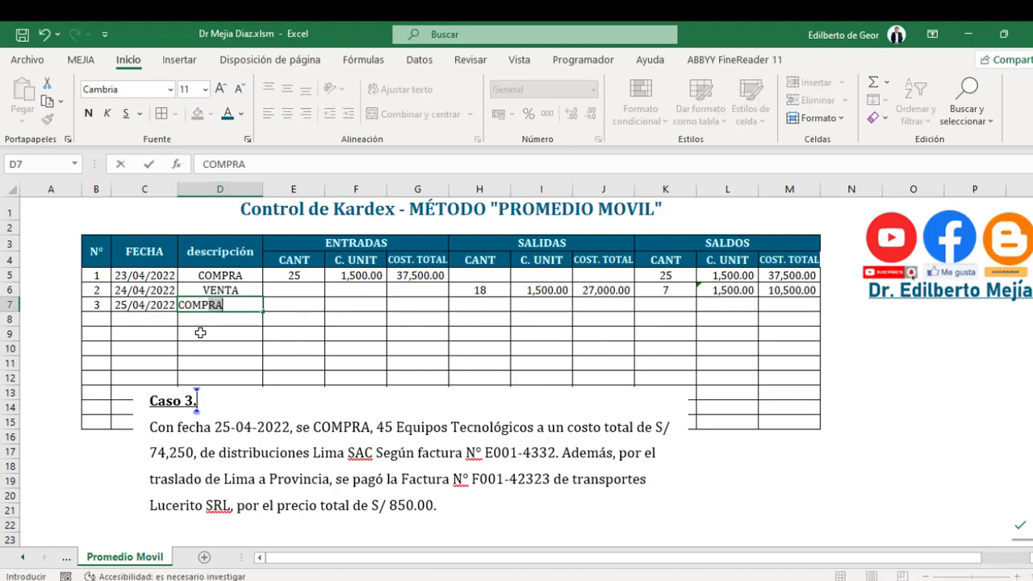
{"action": "type", "text": "PRA"}
{"action": "left_click", "coordinate": [334, 334]}
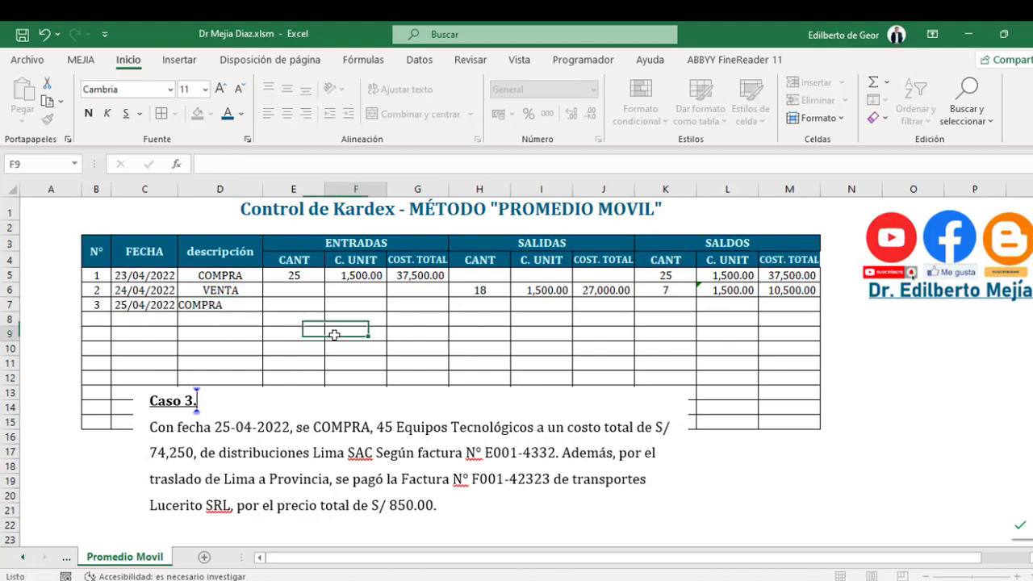
{"action": "left_click", "coordinate": [301, 304]}
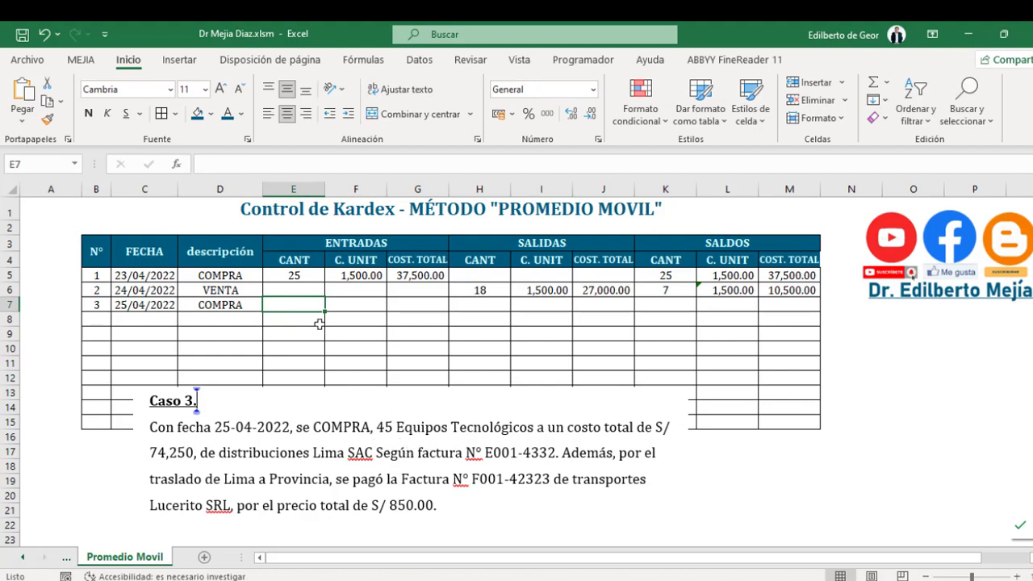
{"action": "type", "text": "45"}
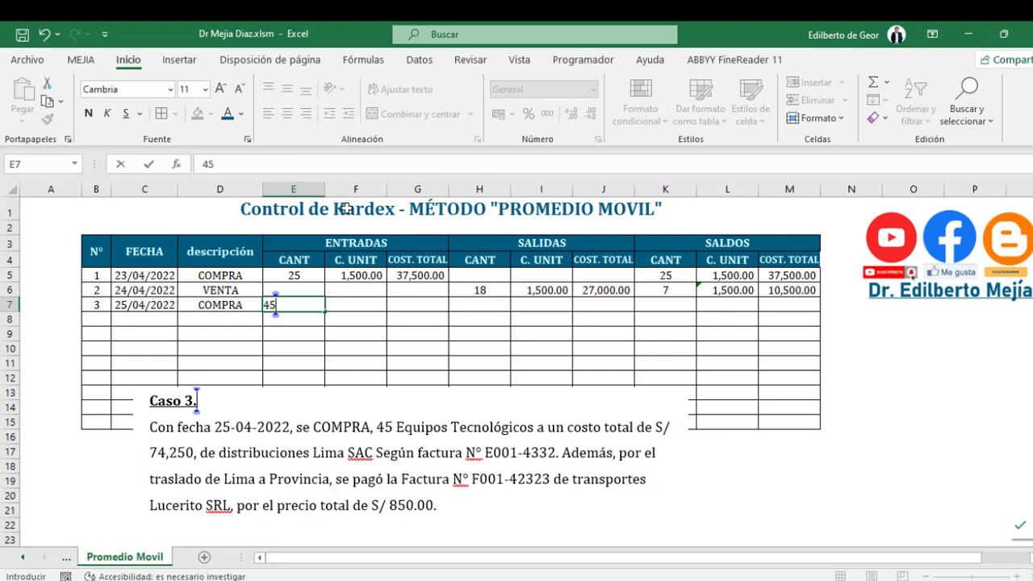
{"action": "key", "text": "Return"}
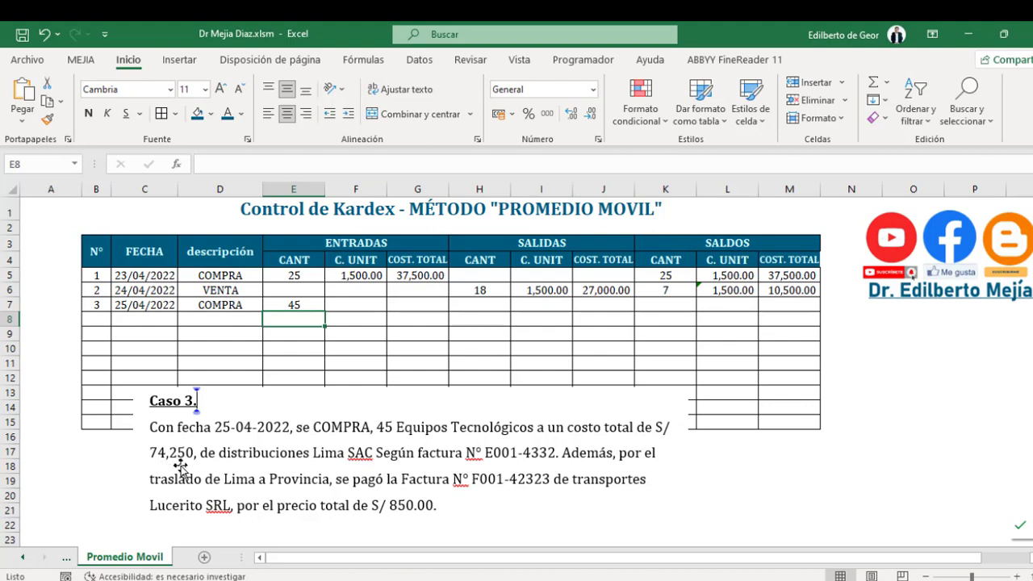
- Enter the 74,250 total cost in G7 and set unit cost F7 to =G7/E7 (1,650.00)
{"action": "left_click", "coordinate": [418, 304]}
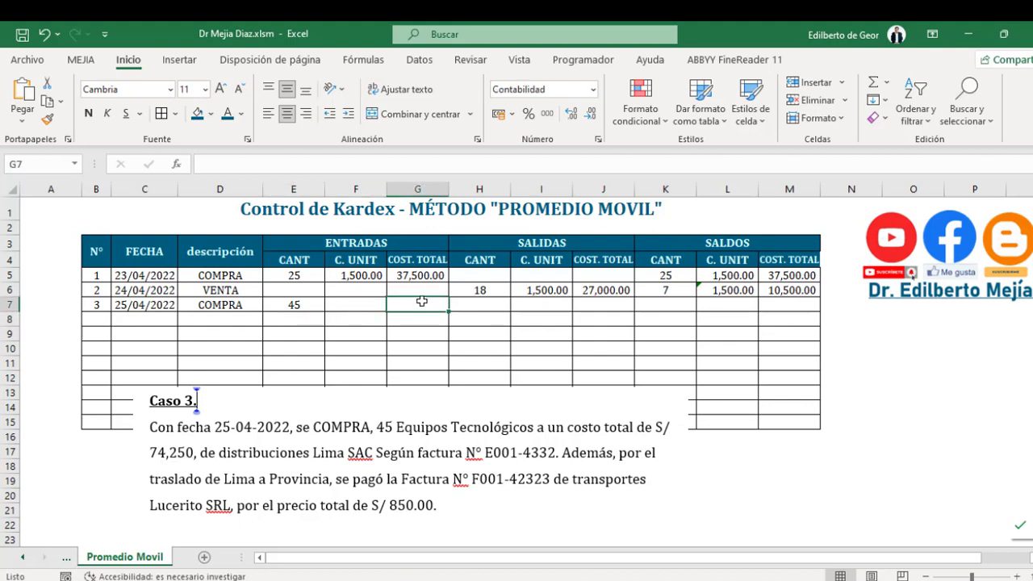
{"action": "type", "text": "74"}
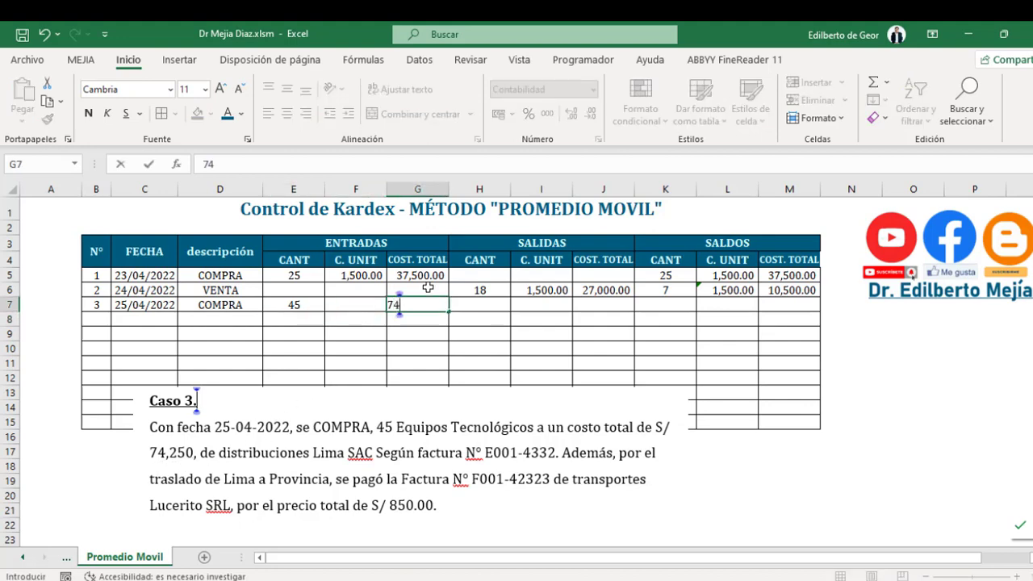
{"action": "type", "text": ",250"}
{"action": "key", "text": "Return"}
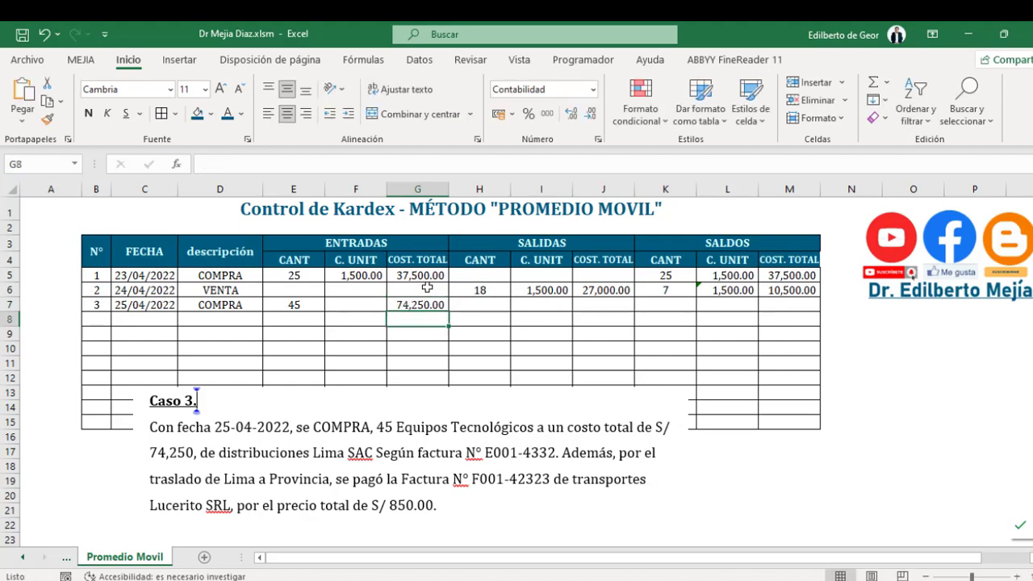
{"action": "left_click", "coordinate": [365, 308]}
{"action": "type", "text": "+"}
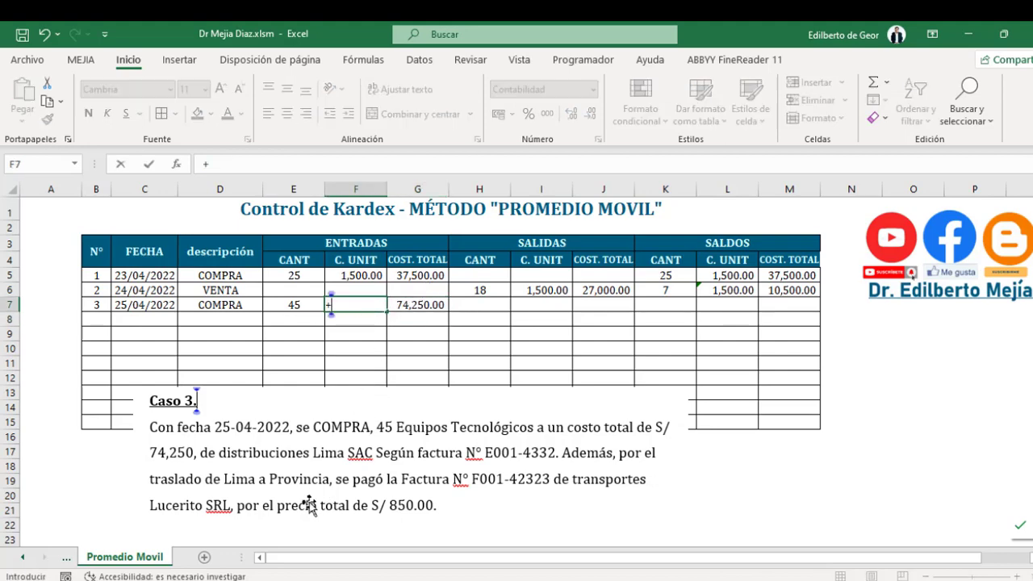
{"action": "left_click", "coordinate": [419, 305]}
{"action": "type", "text": "/"}
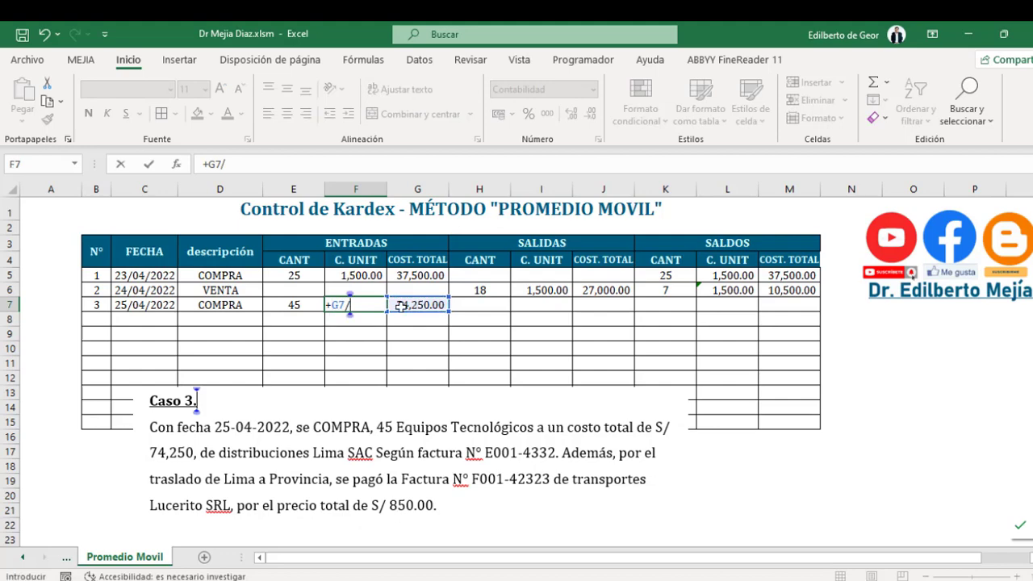
{"action": "left_click", "coordinate": [309, 307]}
{"action": "key", "text": "Return"}
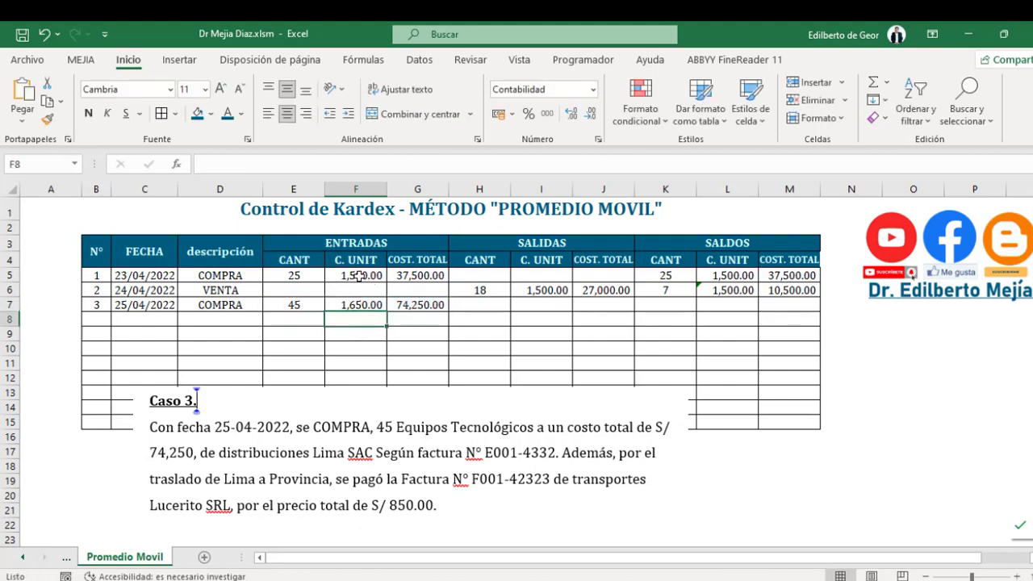
{"action": "left_click", "coordinate": [375, 275]}
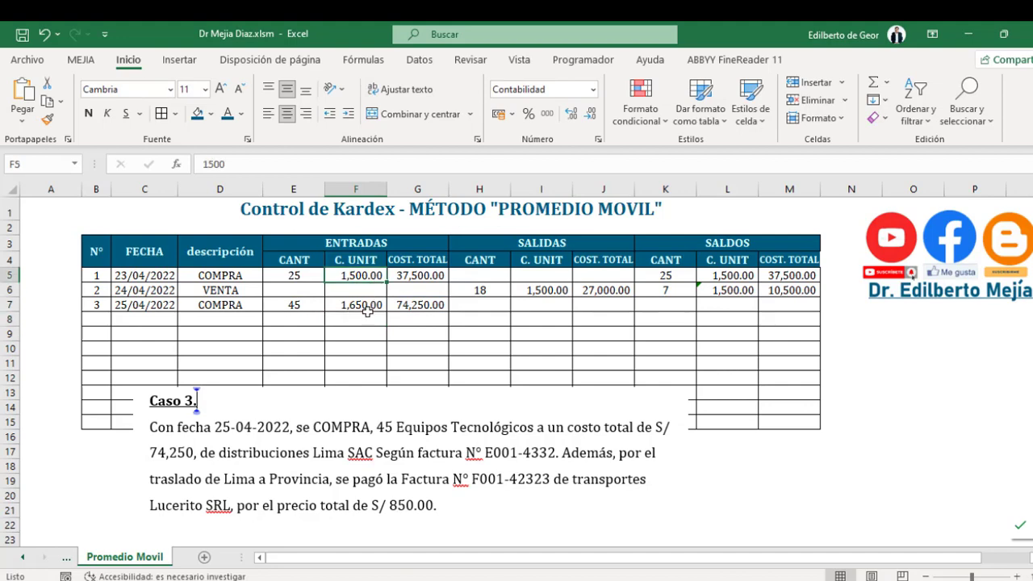
{"action": "left_click", "coordinate": [677, 307]}
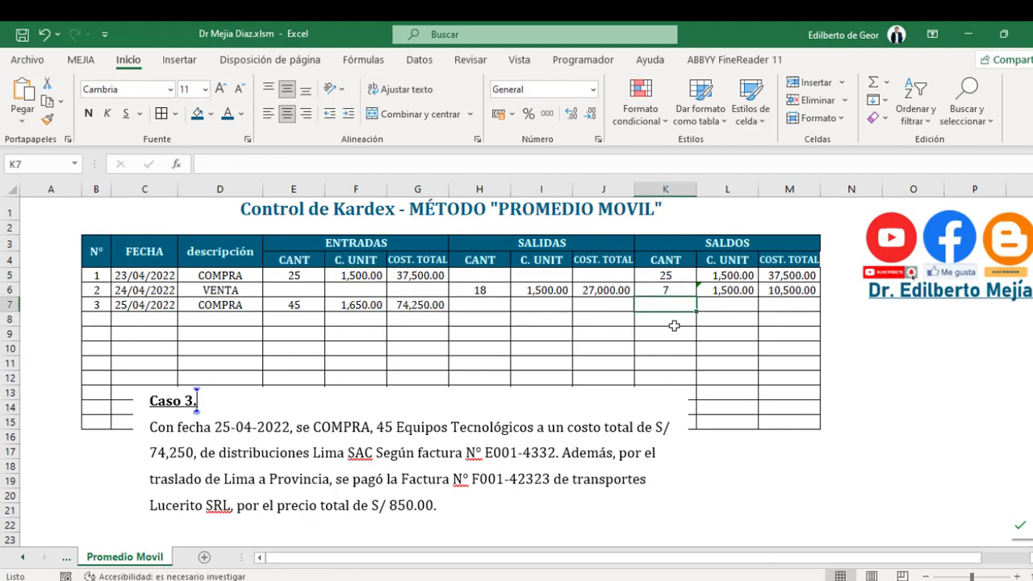
- Enter the K7 balance quantity as the previous balance plus 45 purchased, giving 52
{"action": "type", "text": "+"}
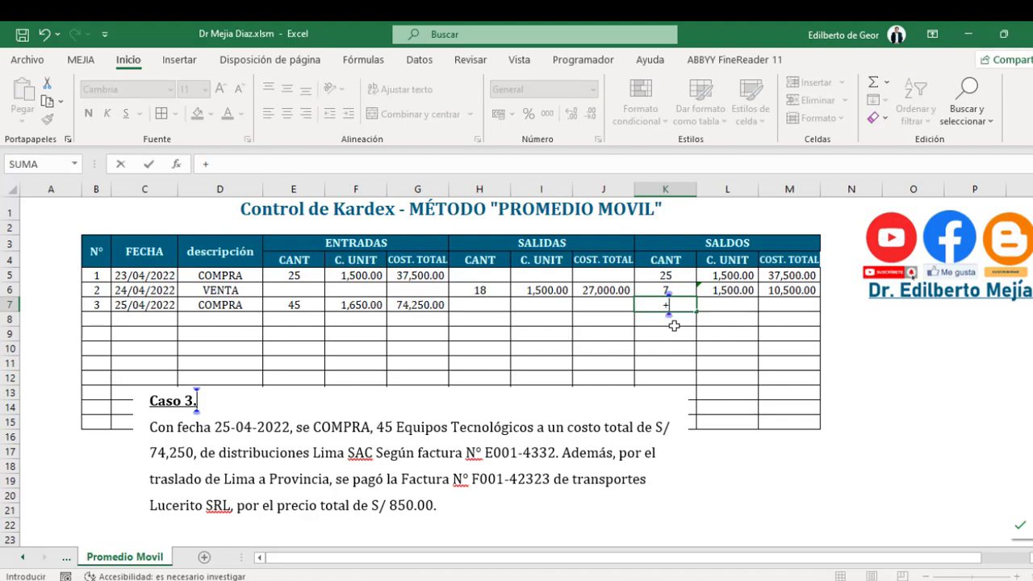
{"action": "left_click", "coordinate": [686, 291]}
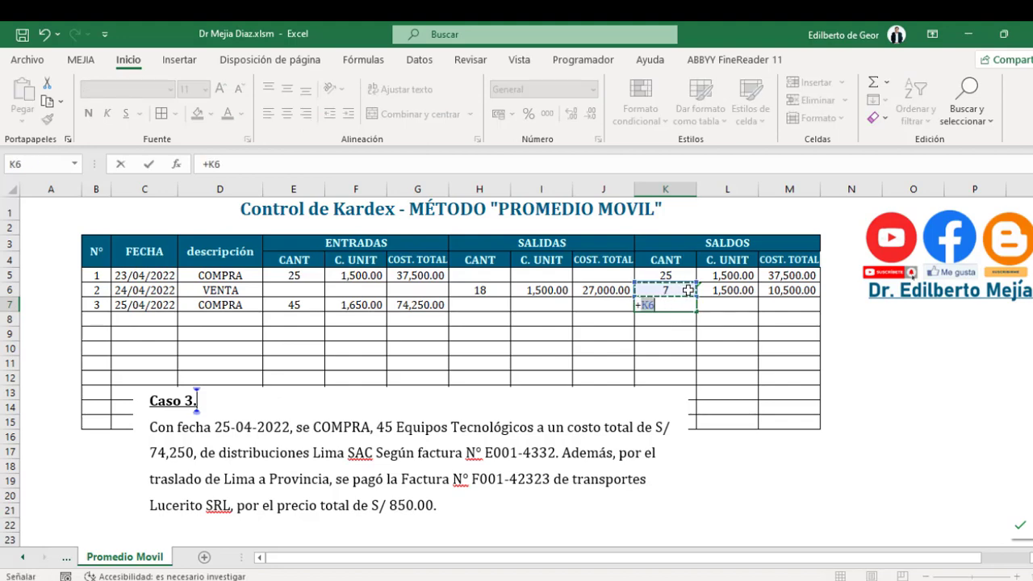
{"action": "type", "text": "+"}
{"action": "left_click", "coordinate": [298, 305]}
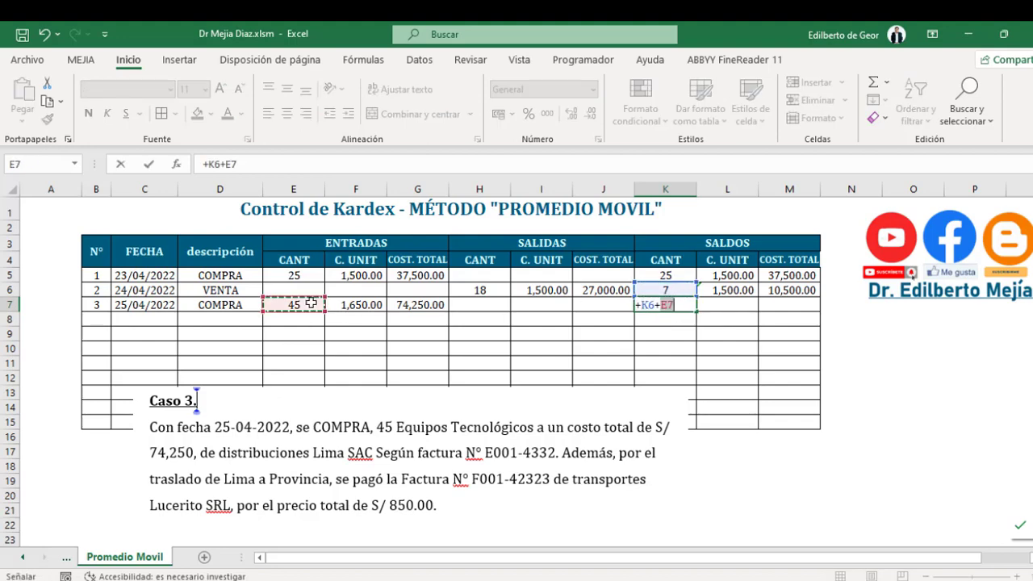
{"action": "key", "text": "Return"}
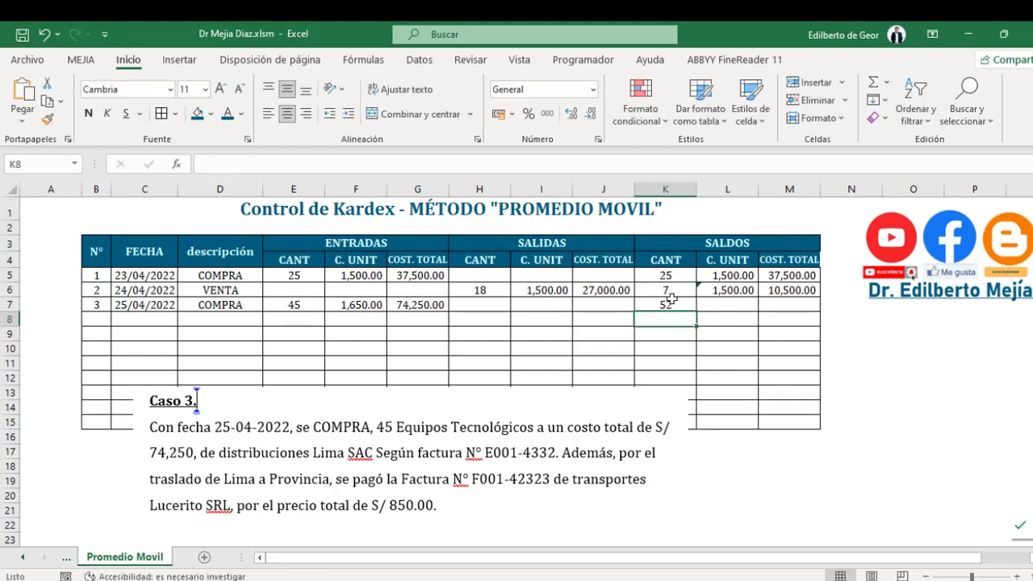
- Enter the M7 balance total as 10,500.00 plus 74,250.00, giving 84,750.00
{"action": "left_click", "coordinate": [798, 305]}
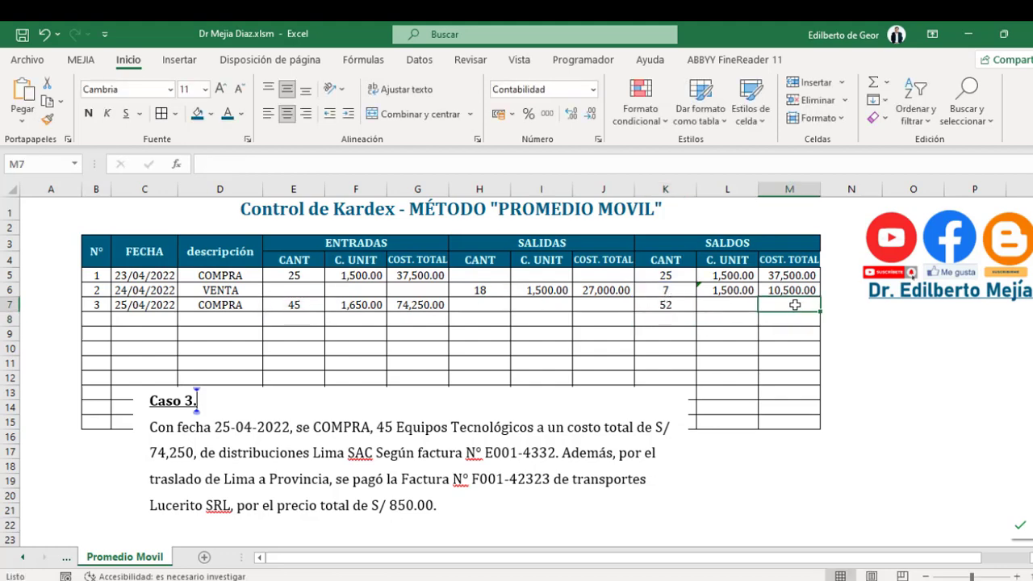
{"action": "type", "text": "+"}
{"action": "left_click", "coordinate": [801, 290]}
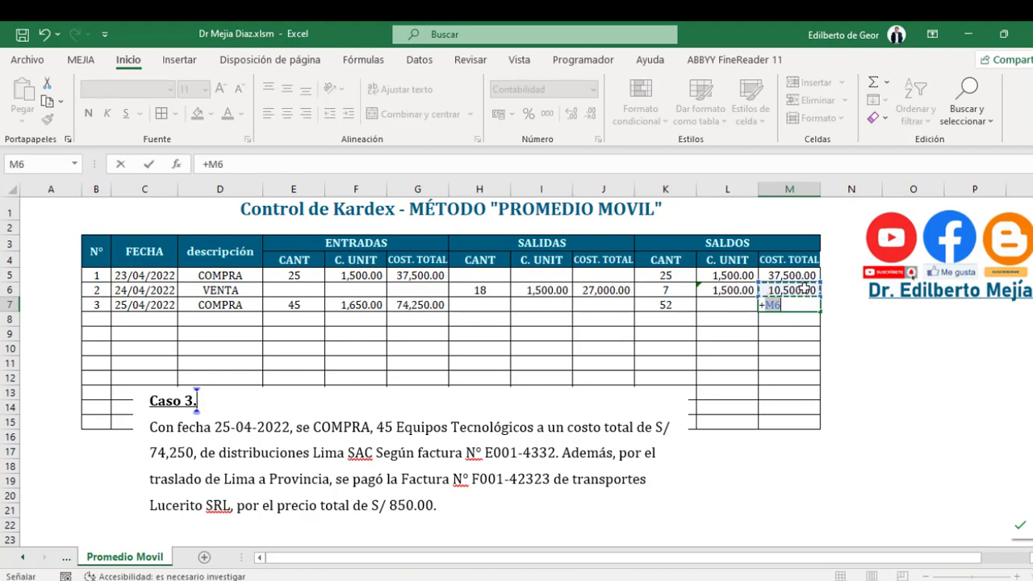
{"action": "type", "text": "+"}
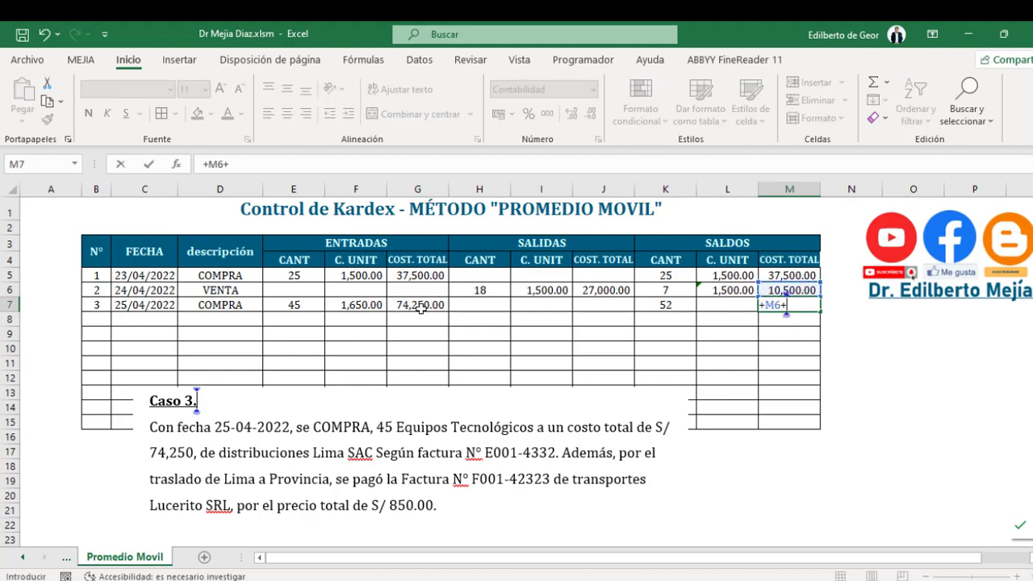
{"action": "left_click", "coordinate": [420, 309]}
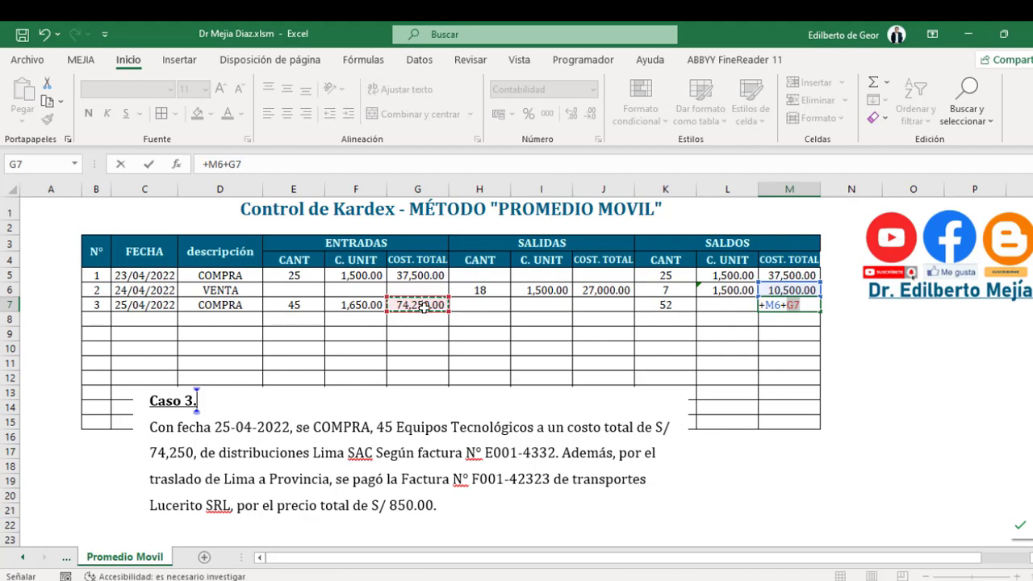
{"action": "key", "text": "Return"}
- Compute the L7 average unit cost as M7/K7, giving 1,629.81
{"action": "left_click", "coordinate": [708, 305]}
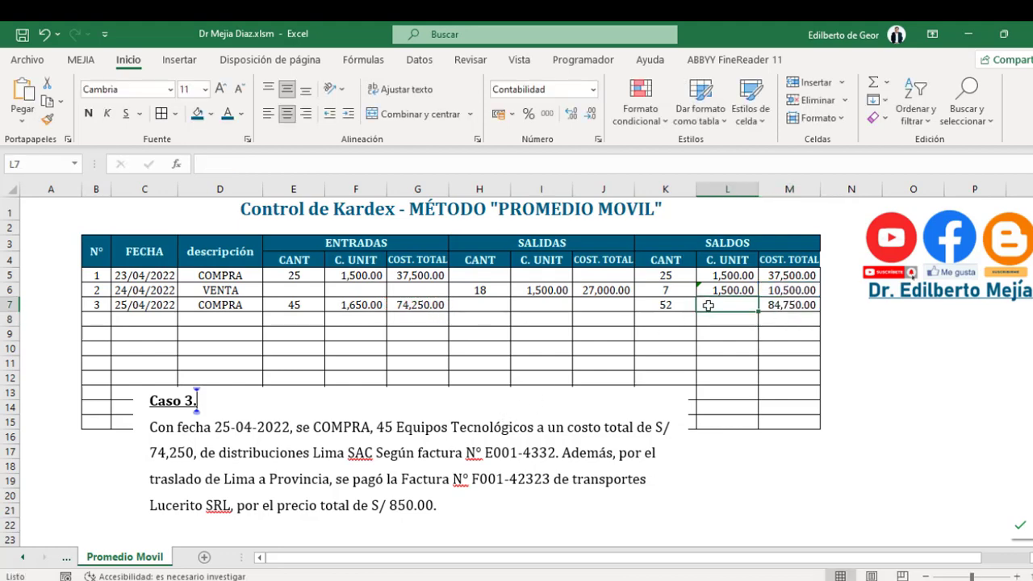
{"action": "type", "text": "+"}
{"action": "left_click", "coordinate": [804, 310]}
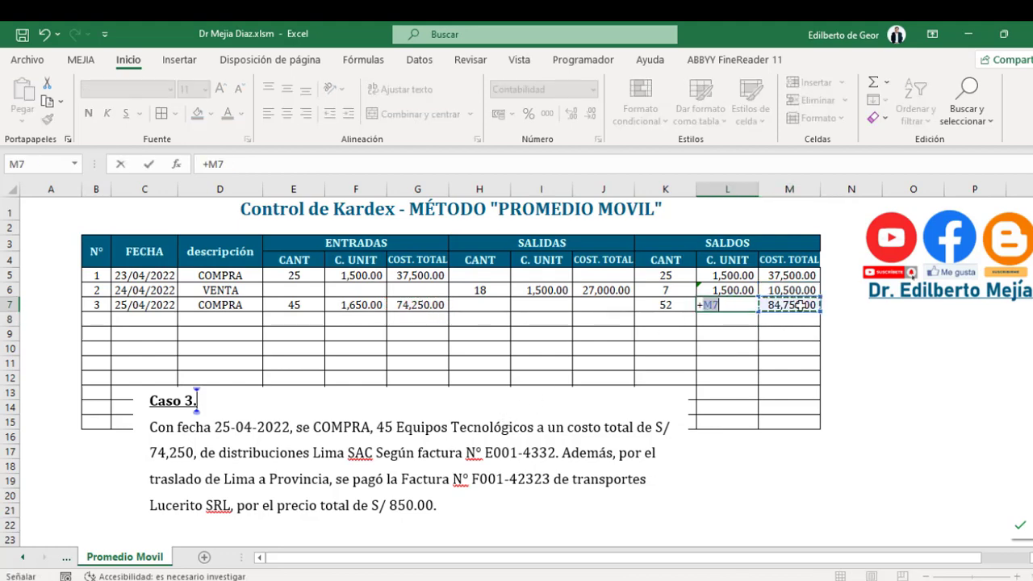
{"action": "type", "text": "/"}
{"action": "left_click", "coordinate": [664, 305]}
{"action": "key", "text": "Return"}
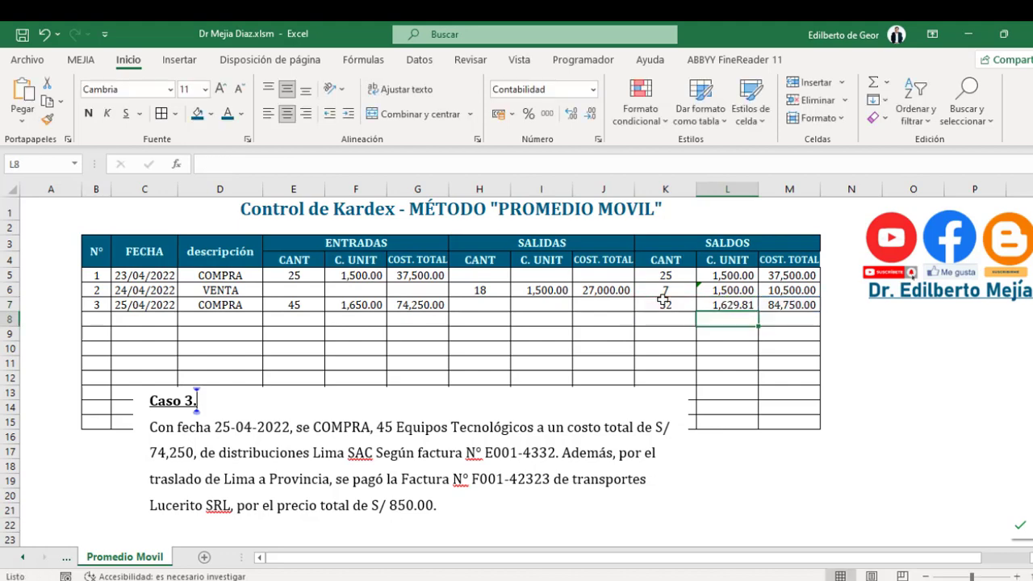
{"action": "left_click", "coordinate": [718, 300]}
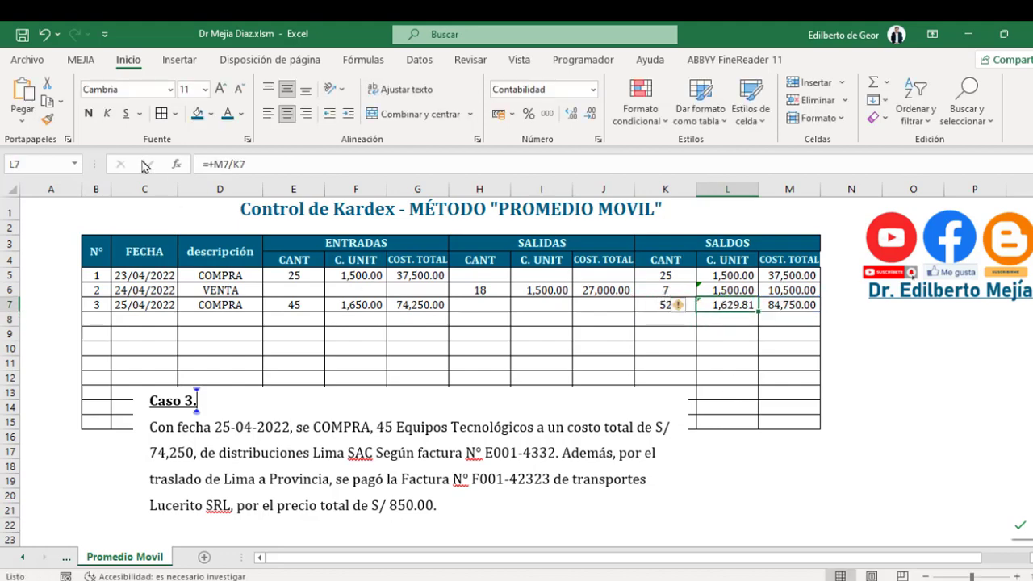
{"action": "left_click", "coordinate": [210, 114]}
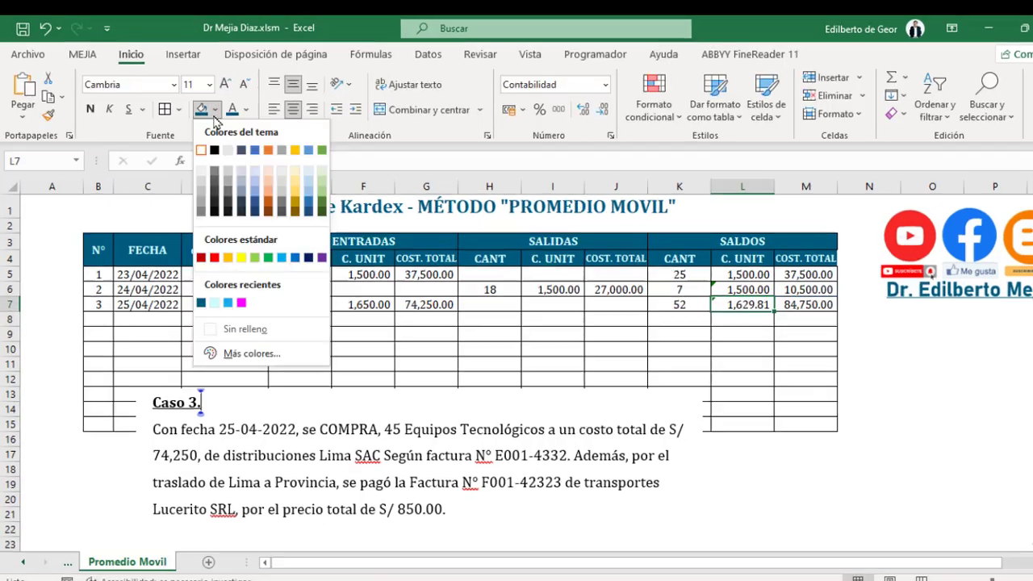
- Fill the L7 average unit cost cell yellow and check its formula
{"action": "left_click", "coordinate": [241, 258]}
{"action": "left_click", "coordinate": [774, 367]}
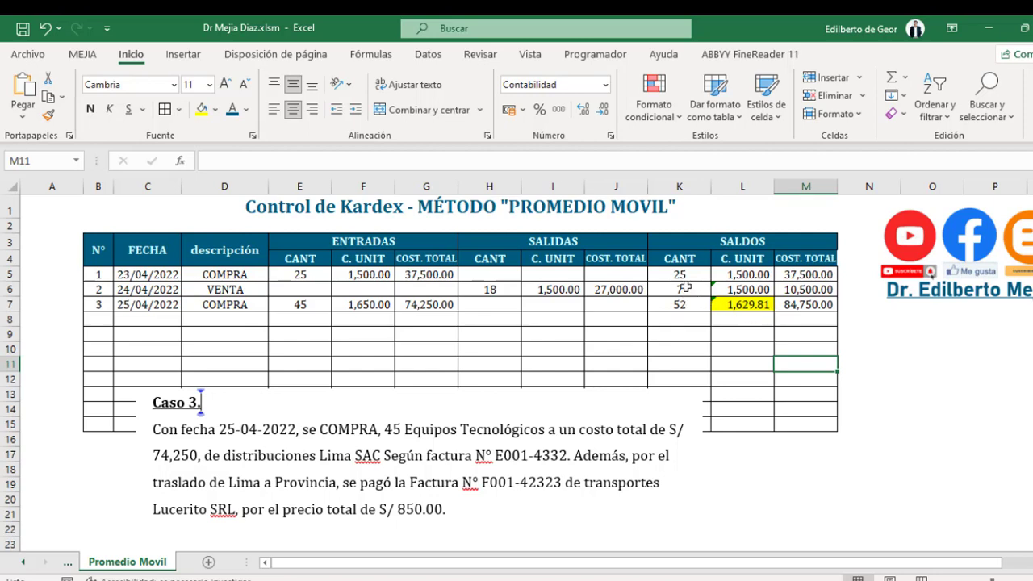
{"action": "left_click", "coordinate": [756, 298]}
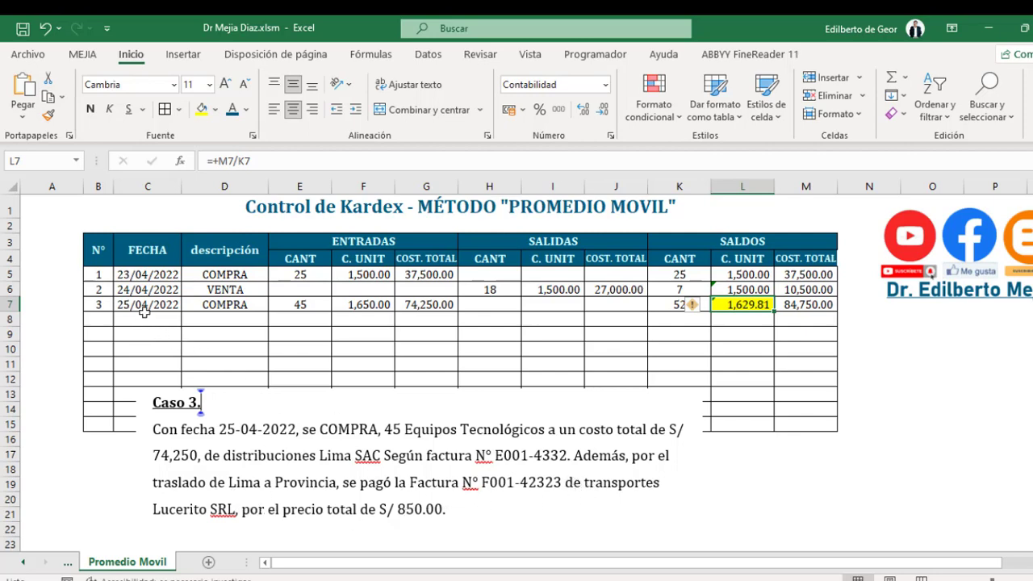
- Enter entry 4, date 25/04/2022 and description TRASNPORTE in row 8
{"action": "left_click", "coordinate": [107, 321]}
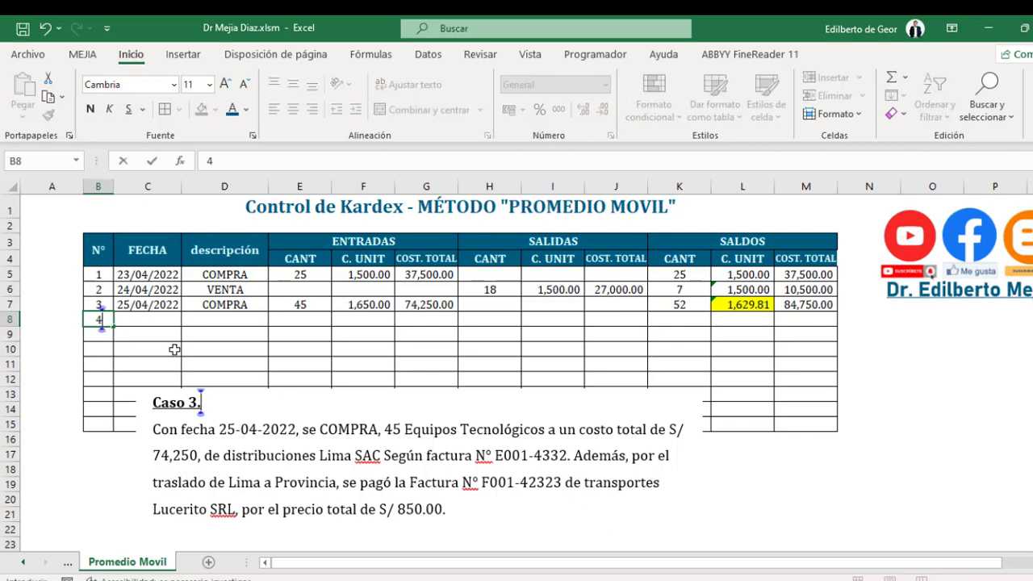
{"action": "type", "text": "4"}
{"action": "left_click", "coordinate": [157, 321]}
{"action": "type", "text": "2"}
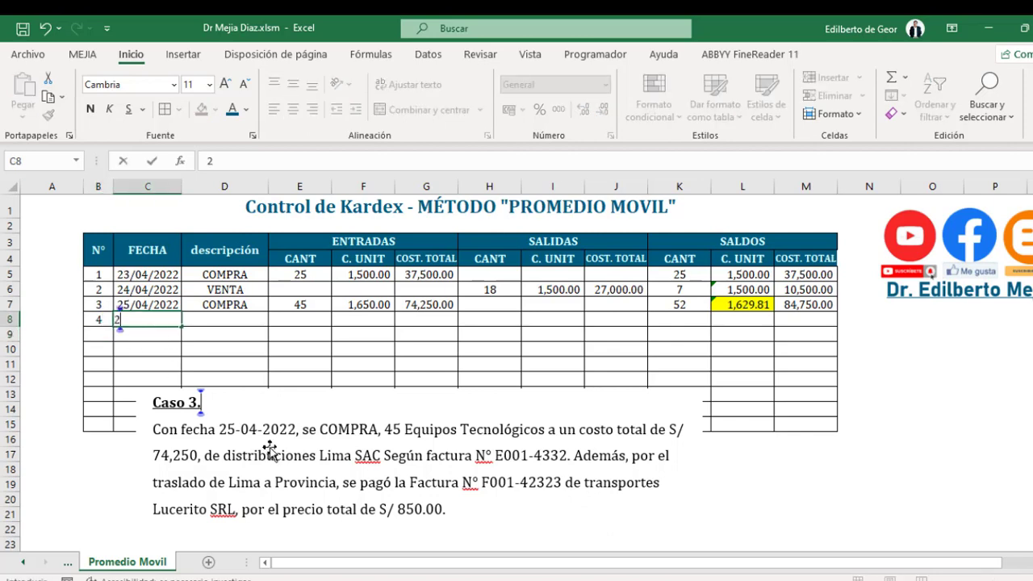
{"action": "type", "text": "5-4-22"}
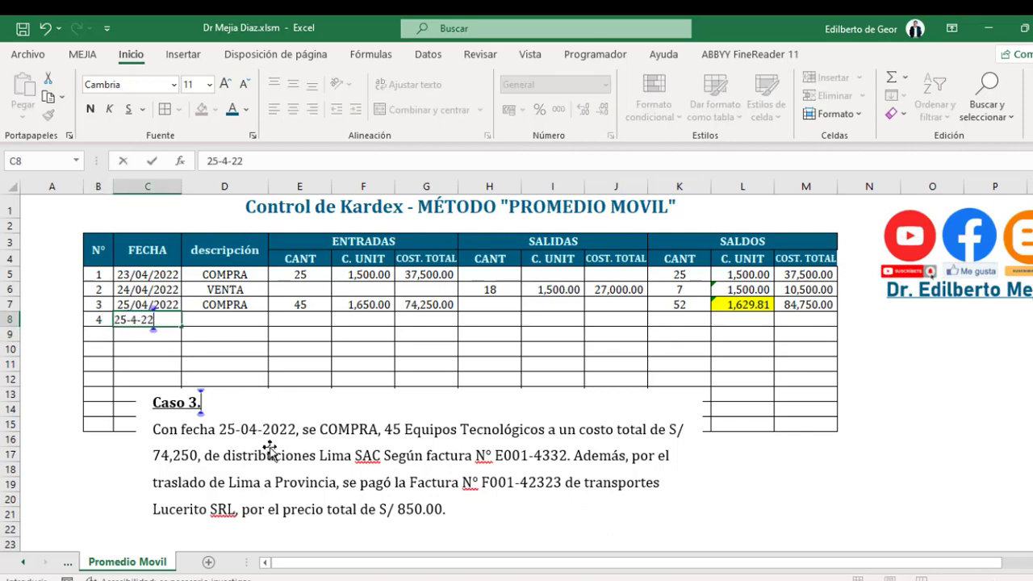
{"action": "key", "text": "Tab"}
{"action": "type", "text": "TRASNPOS"}
{"action": "key", "text": "BackSpace"}
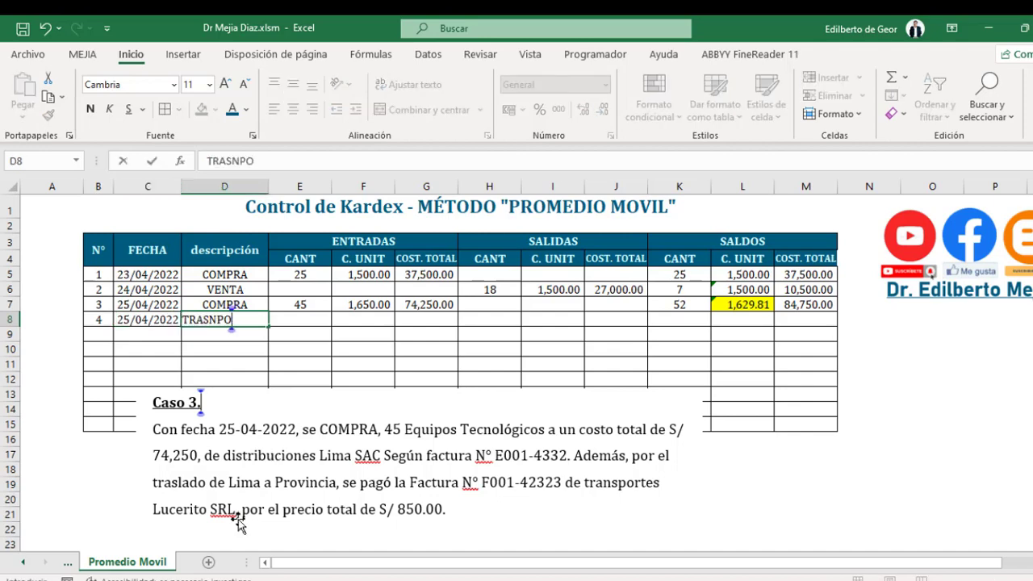
{"action": "type", "text": "RTE"}
{"action": "key", "text": "Tab"}
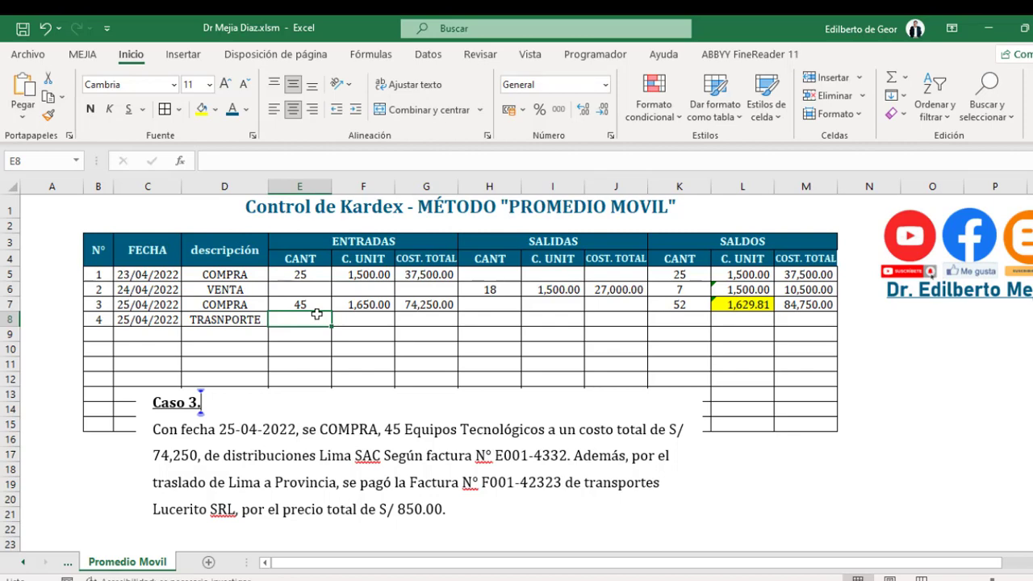
- Enter 0 inbound quantity and 0 unit cost for the TRASNPORTE row
{"action": "type", "text": "0"}
{"action": "key", "text": "Tab"}
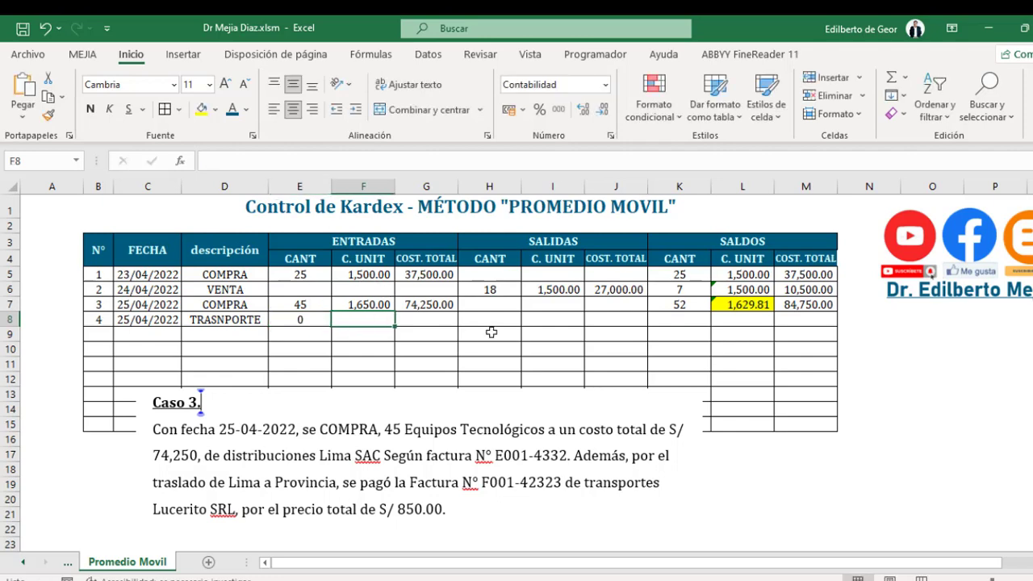
{"action": "type", "text": "0"}
{"action": "key", "text": "Tab"}
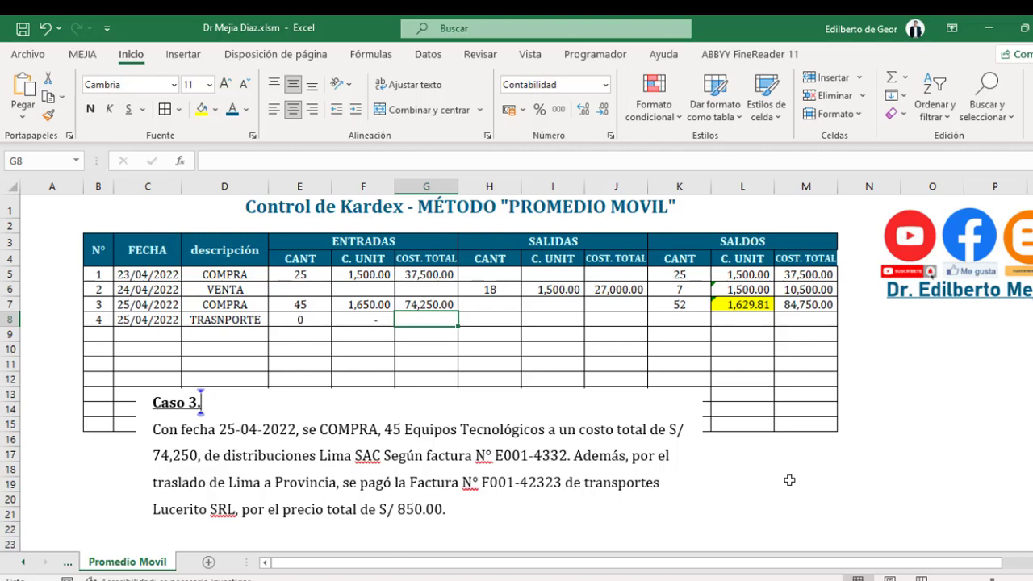
{"action": "left_click", "coordinate": [811, 468]}
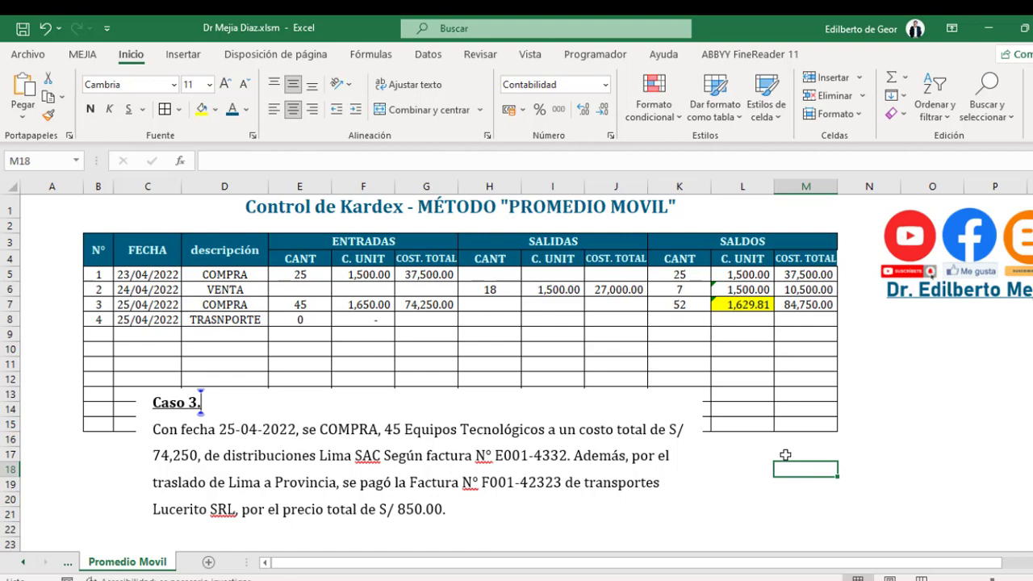
- Type VALOR VENTA, IGV and TOTAL labels in M18:M20 and enter 850 beside TOTAL
{"action": "type", "text": "VALOR V"}
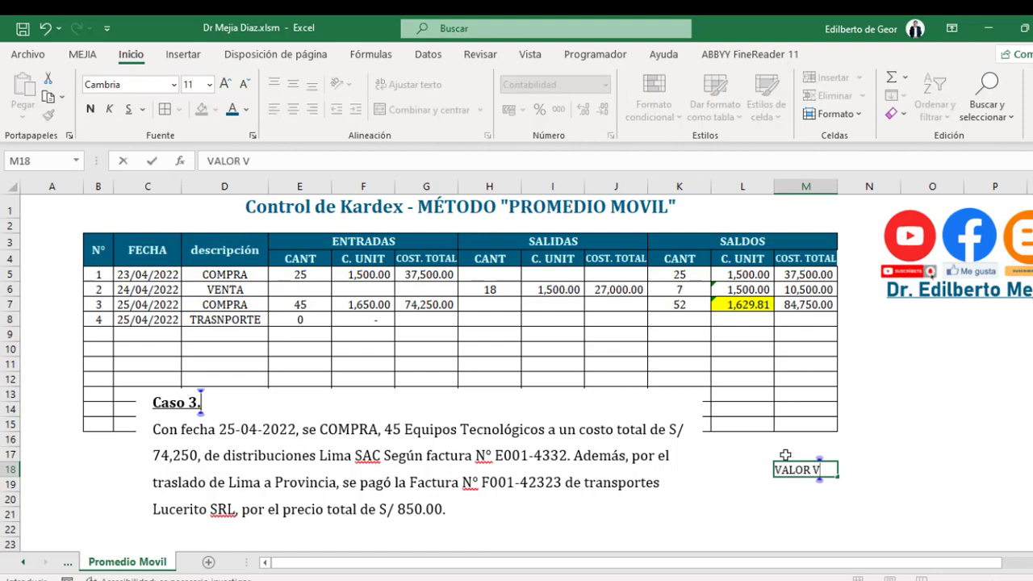
{"action": "type", "text": "ENTA"}
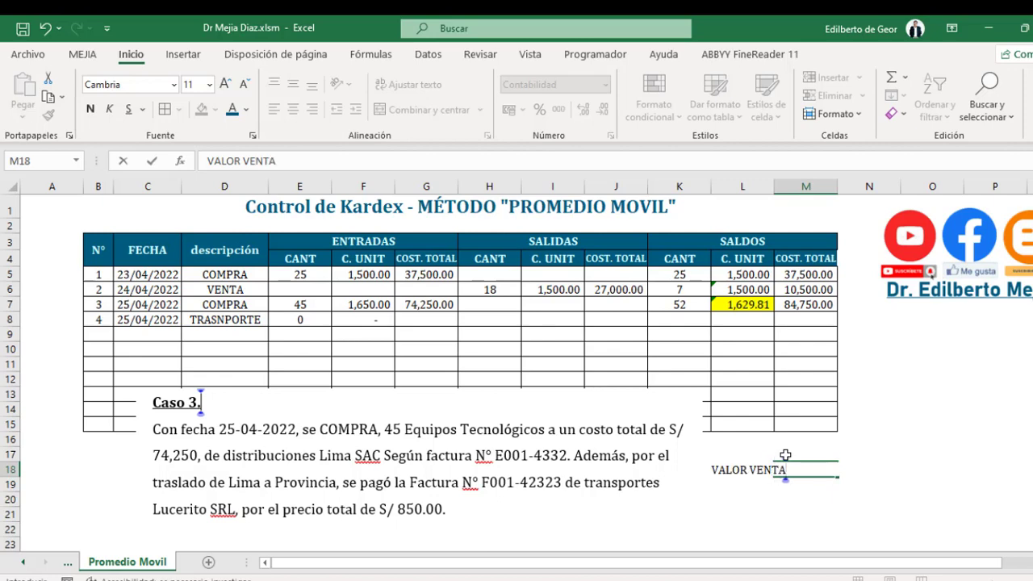
{"action": "key", "text": "Return"}
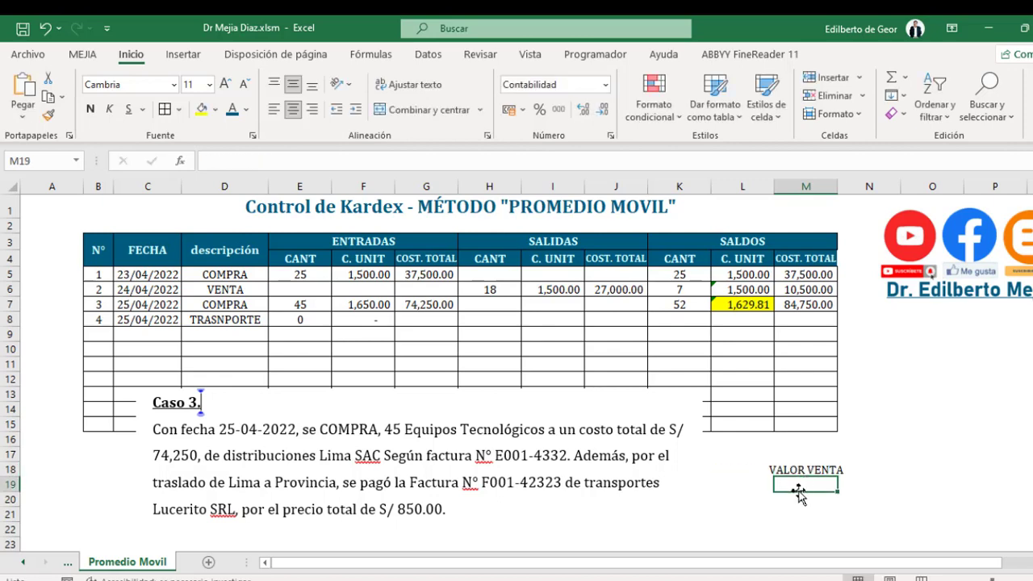
{"action": "type", "text": "IGV"}
{"action": "key", "text": "Return"}
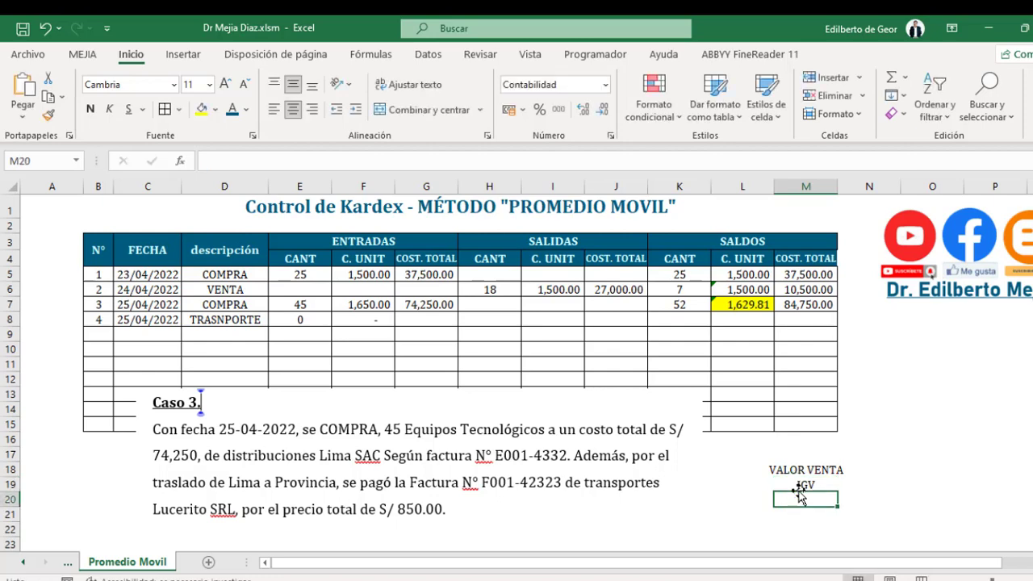
{"action": "type", "text": "T"}
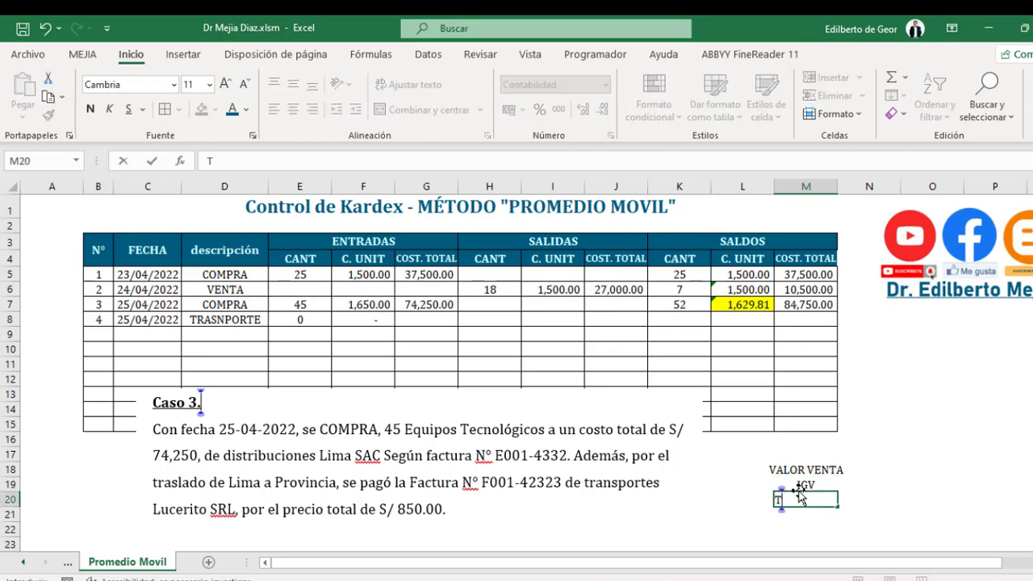
{"action": "type", "text": "OTAL"}
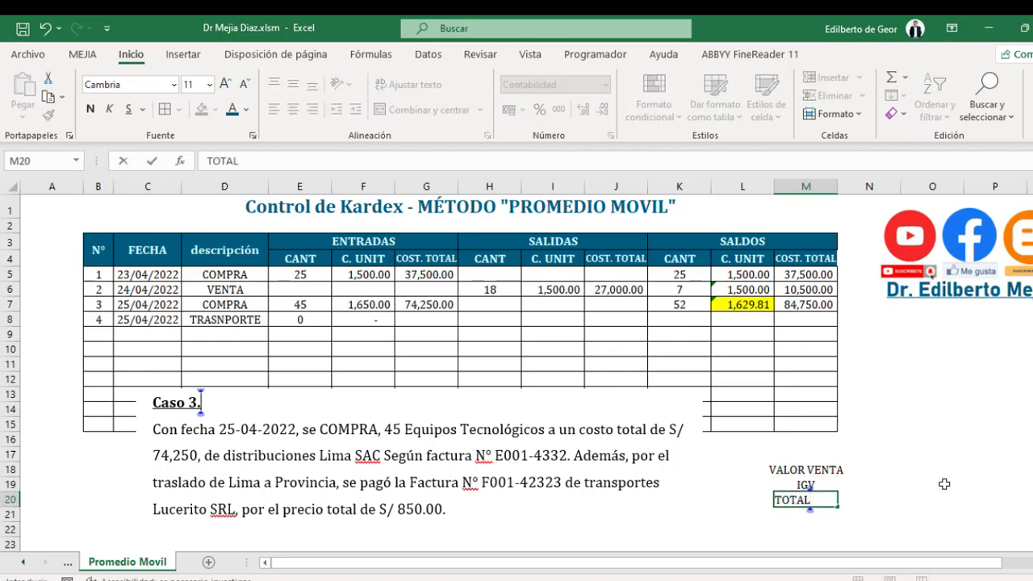
{"action": "left_click", "coordinate": [875, 468]}
{"action": "left_click", "coordinate": [882, 500]}
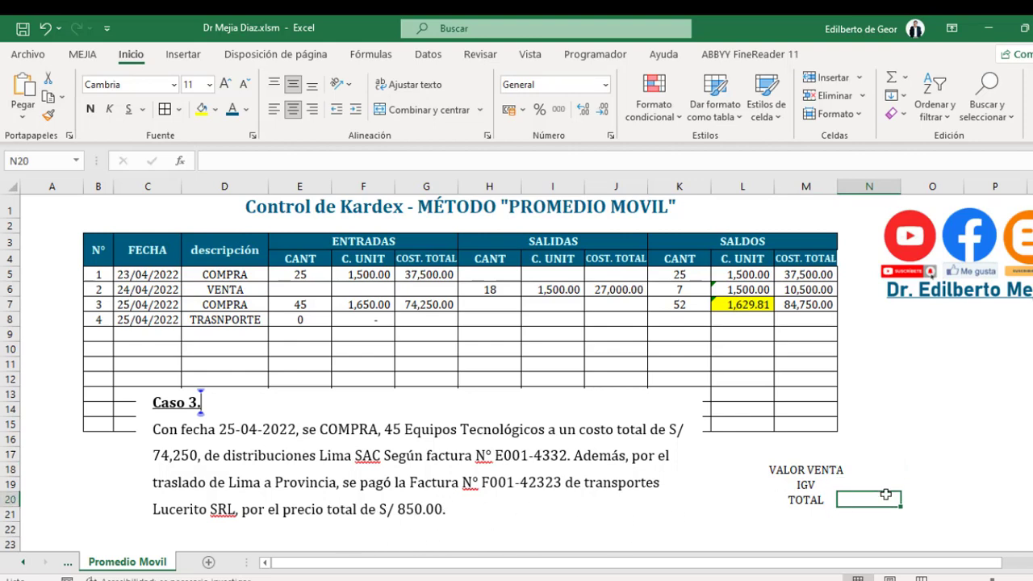
{"action": "type", "text": "850"}
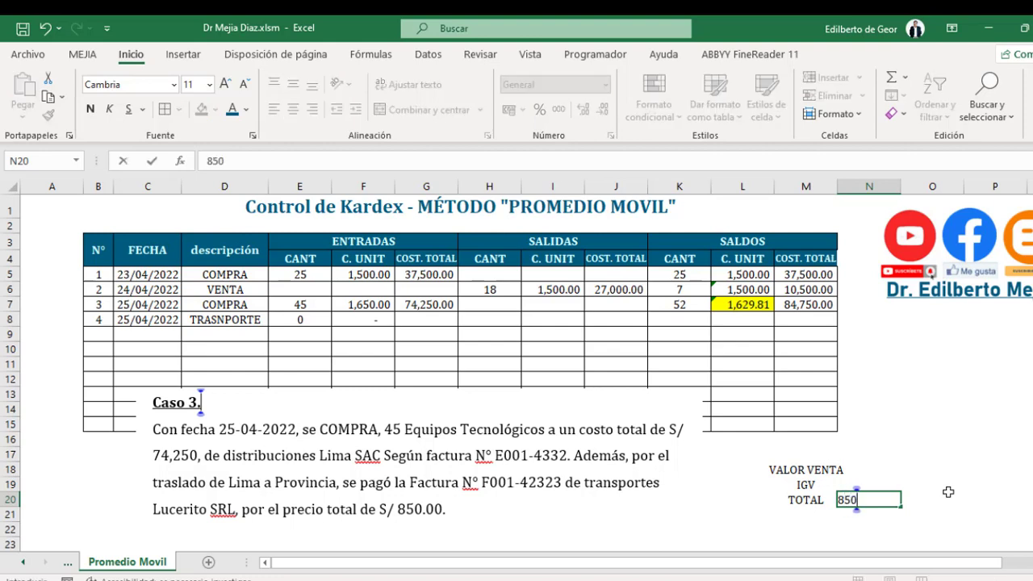
{"action": "key", "text": "Return"}
{"action": "left_click", "coordinate": [880, 469]}
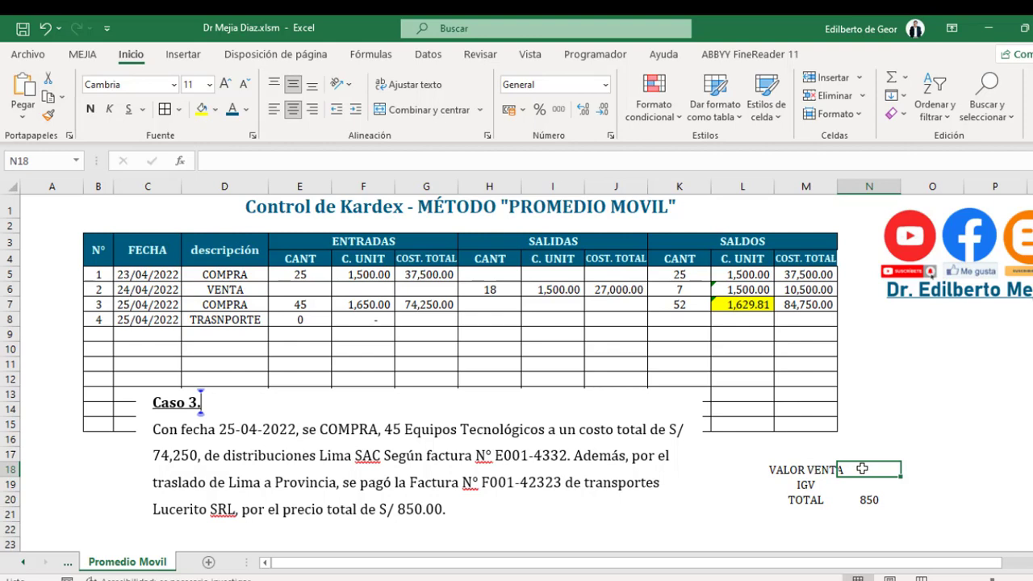
- Compute VALOR VENTA in N18 as =+N20/1.18, shown with two decimals
{"action": "type", "text": "+"}
{"action": "left_click", "coordinate": [872, 499]}
{"action": "type", "text": "/"}
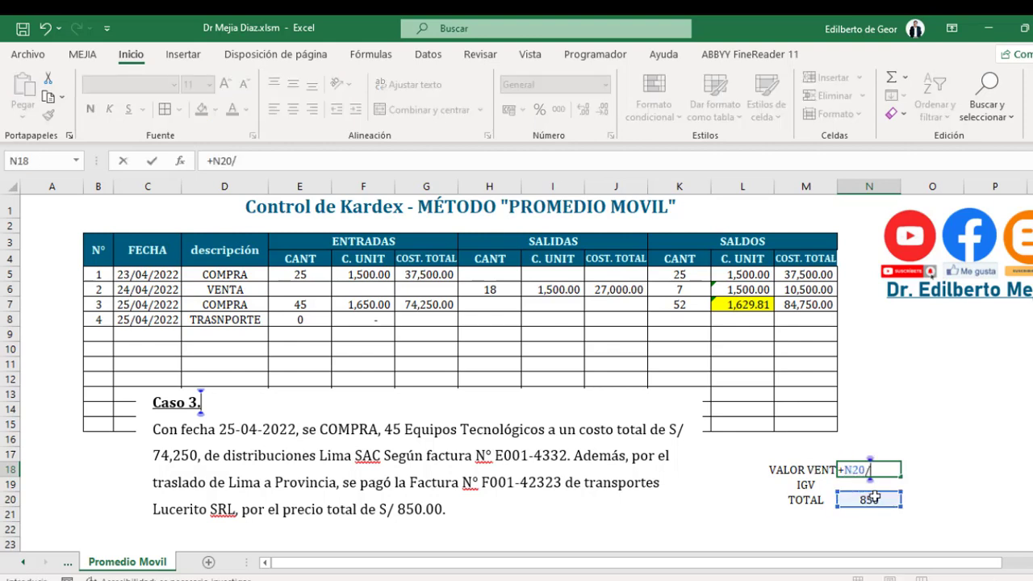
{"action": "type", "text": "1.18"}
{"action": "key", "text": "Return"}
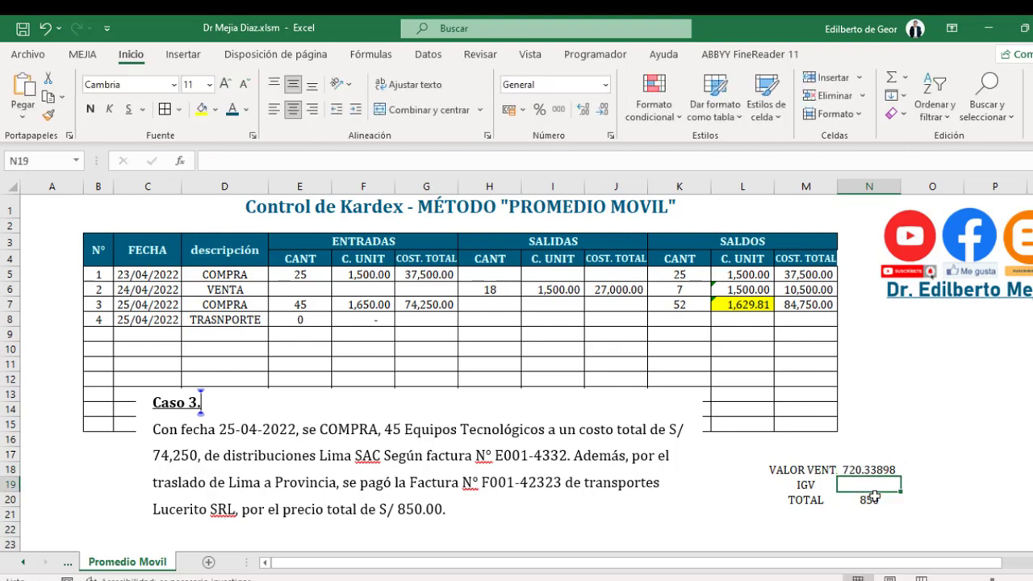
{"action": "left_click", "coordinate": [876, 471]}
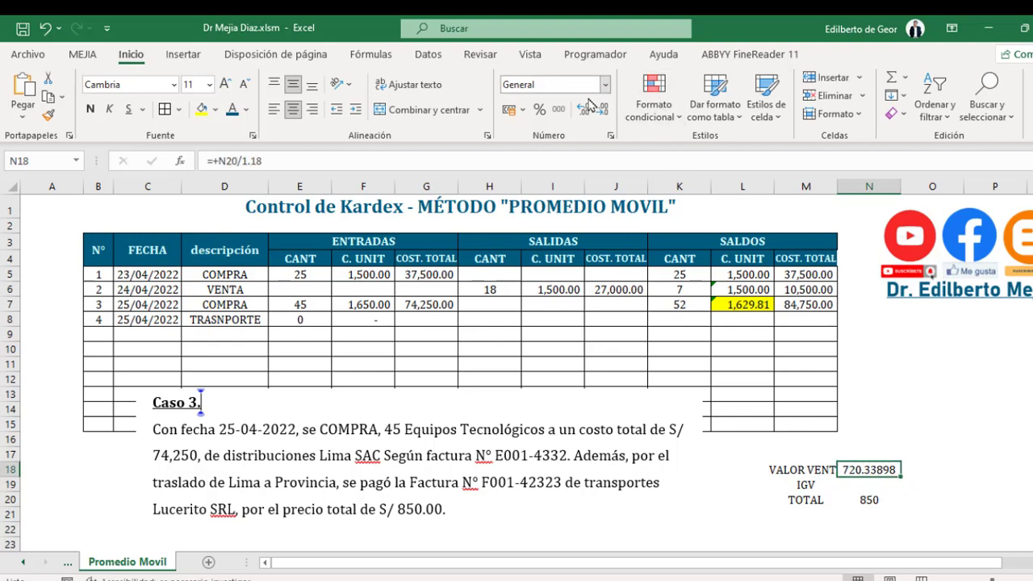
{"action": "left_click", "coordinate": [558, 109]}
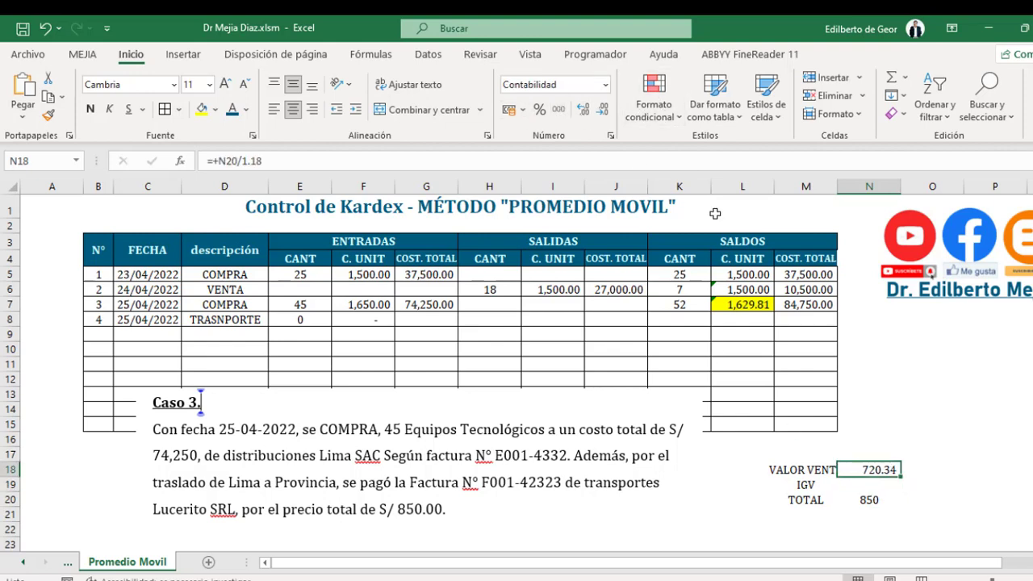
- Compute IGV in N19 as VALOR VENTA times 18%
{"action": "left_click", "coordinate": [861, 484]}
{"action": "type", "text": "+"}
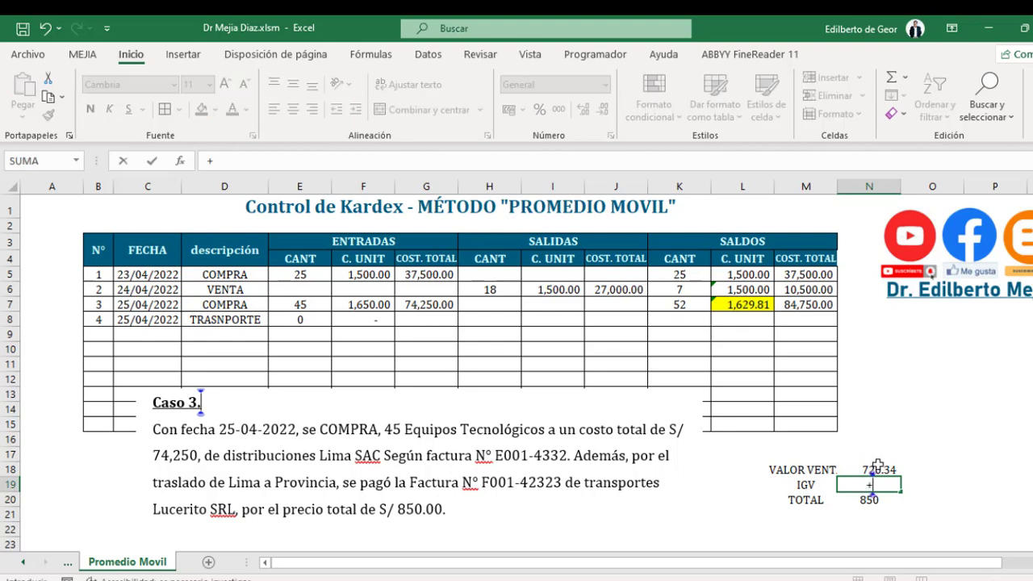
{"action": "left_click", "coordinate": [881, 470]}
{"action": "type", "text": "*"}
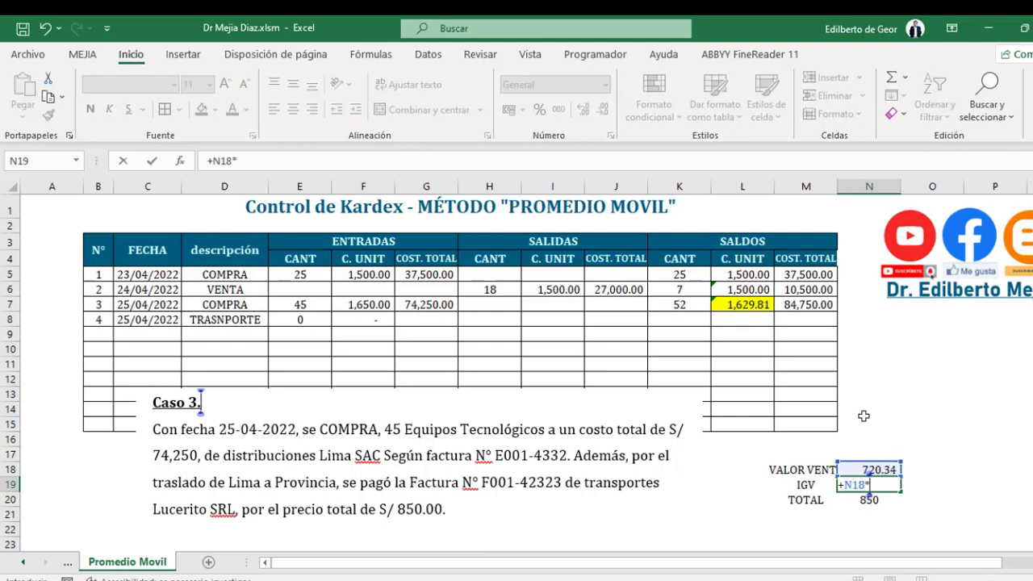
{"action": "type", "text": "129.66102"}
{"action": "key", "text": "Return"}
- Apply Comma Style to N18:N20 and fill the VALOR VENTA amount yellow
{"action": "left_click_drag", "start_coordinate": [867, 469], "coordinate": [867, 499]}
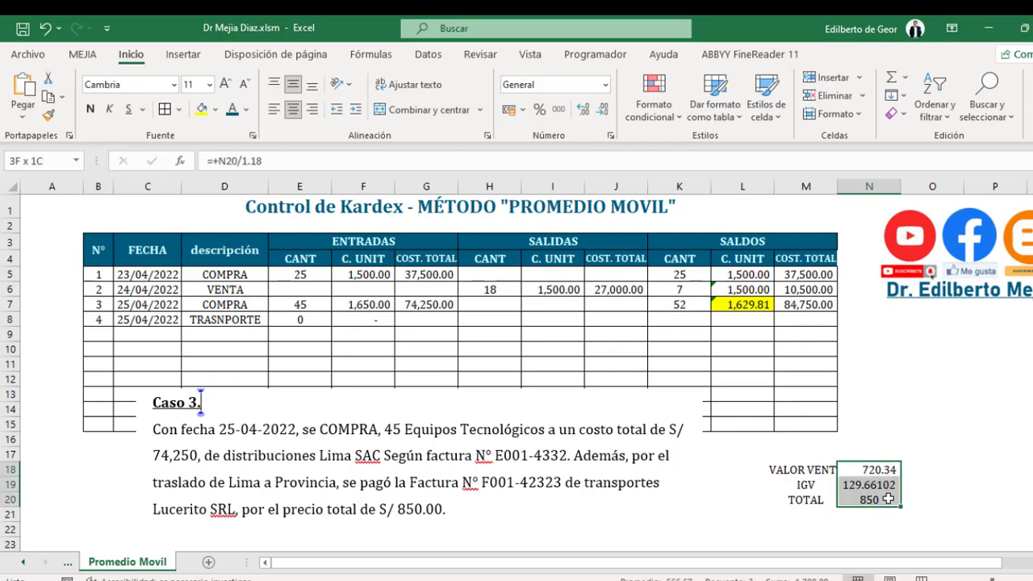
{"action": "left_click", "coordinate": [558, 109]}
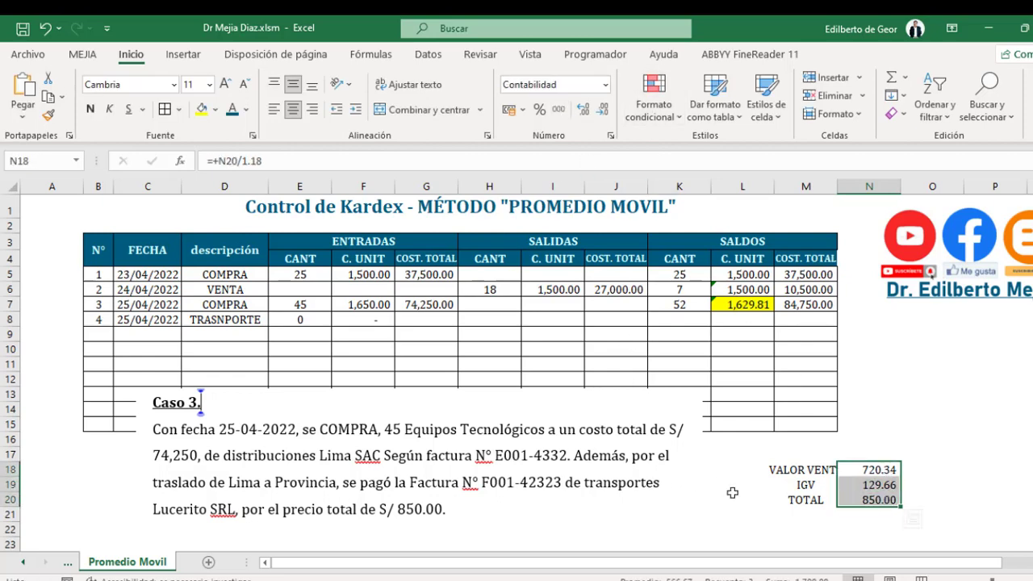
{"action": "left_click", "coordinate": [888, 468]}
{"action": "left_click", "coordinate": [202, 109]}
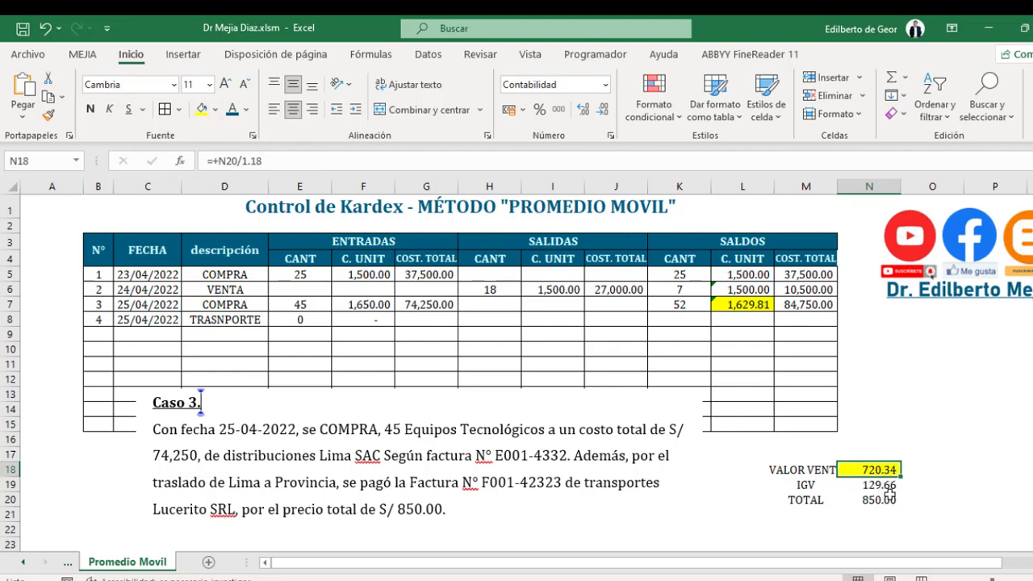
- Enter the 720.34 transport cost in G8 and carry 52 units into K8
{"action": "left_click", "coordinate": [426, 320]}
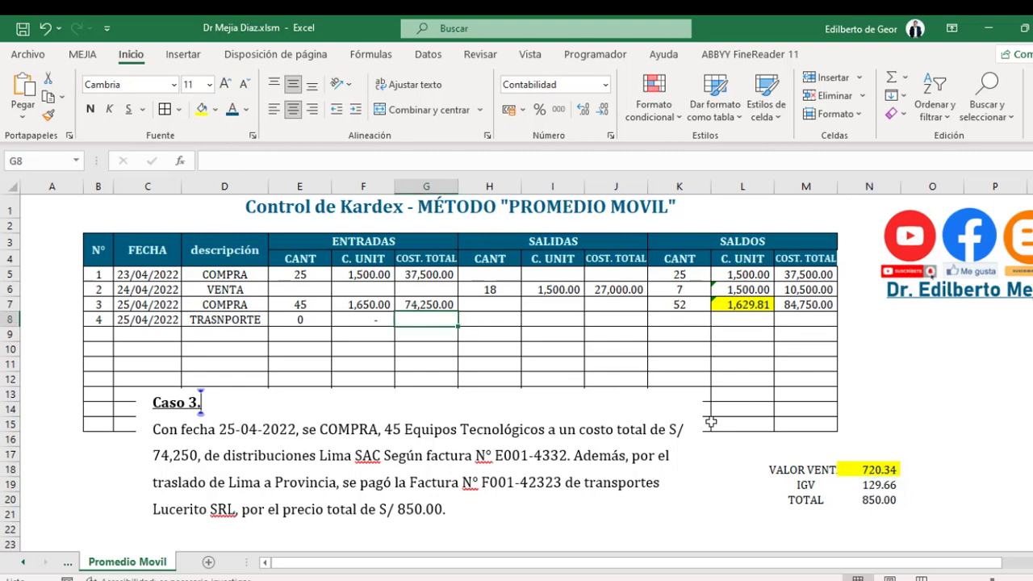
{"action": "type", "text": "720."}
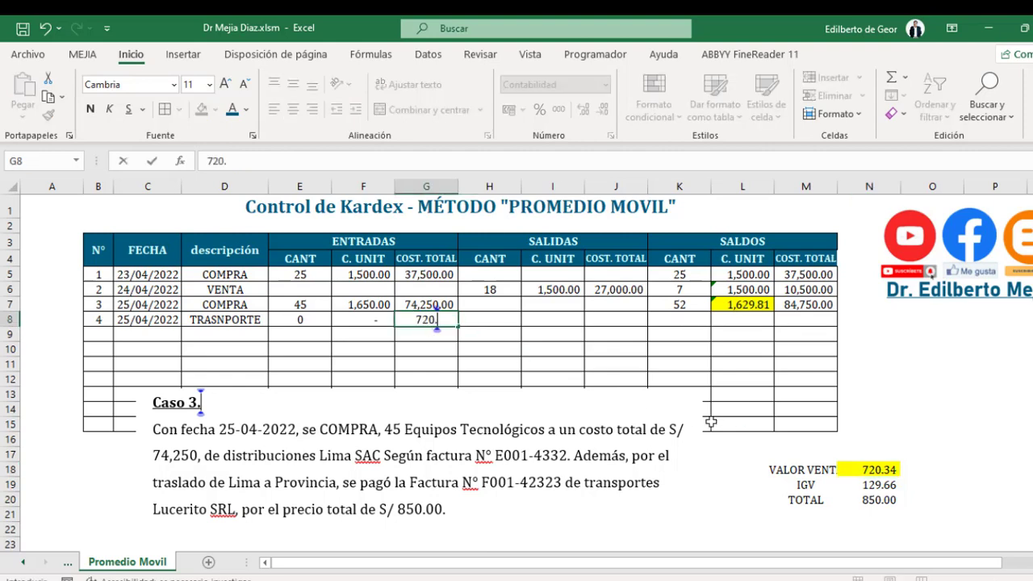
{"action": "type", "text": "34"}
{"action": "key", "text": "Return"}
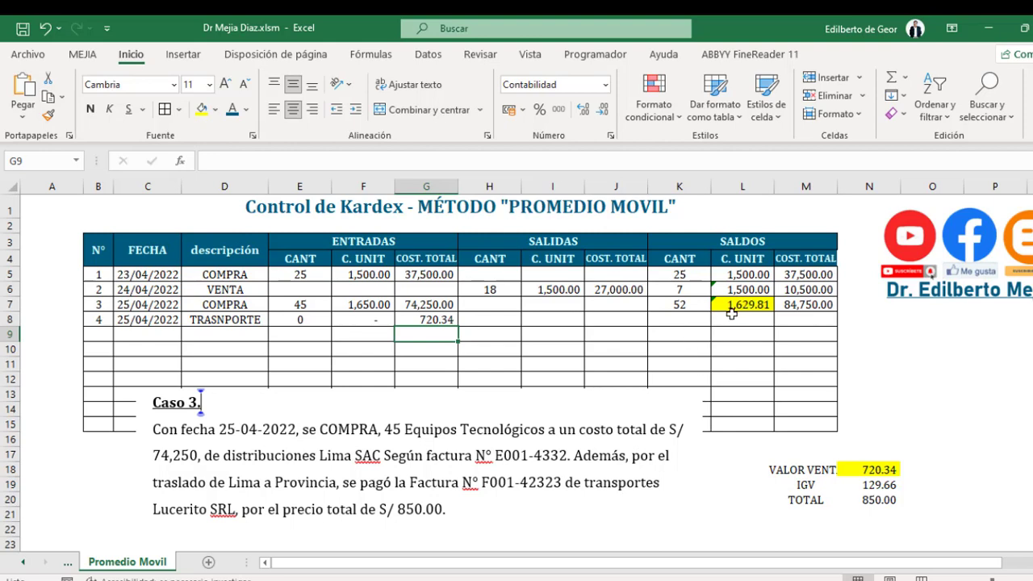
{"action": "left_click", "coordinate": [685, 320]}
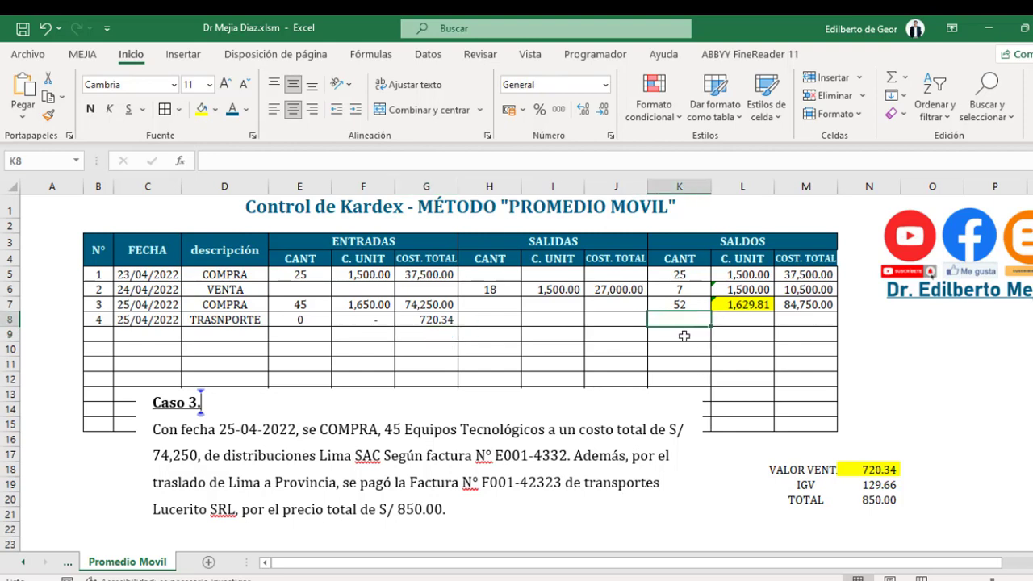
{"action": "type", "text": "+"}
{"action": "left_click", "coordinate": [680, 305]}
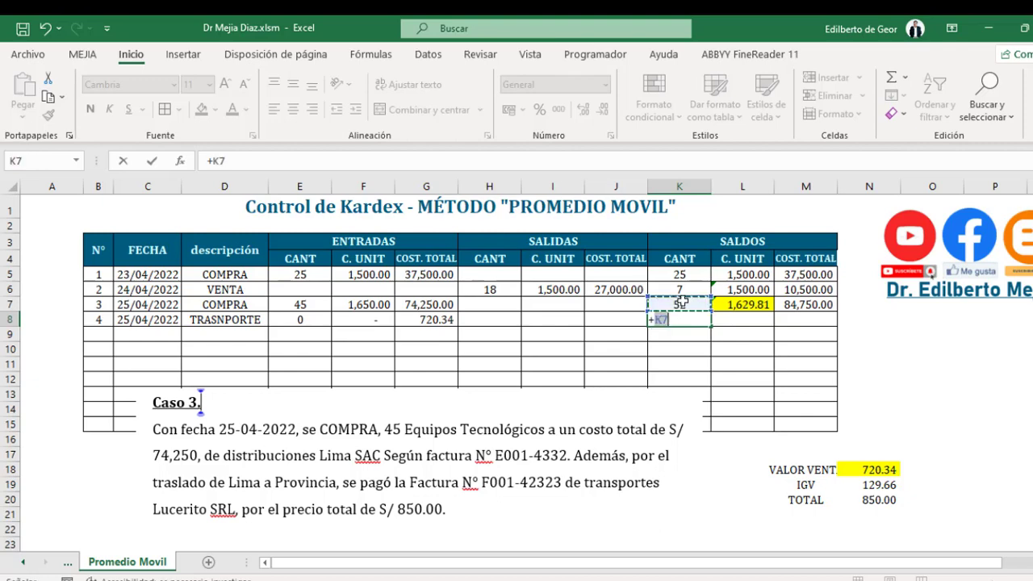
{"action": "key", "text": "Return"}
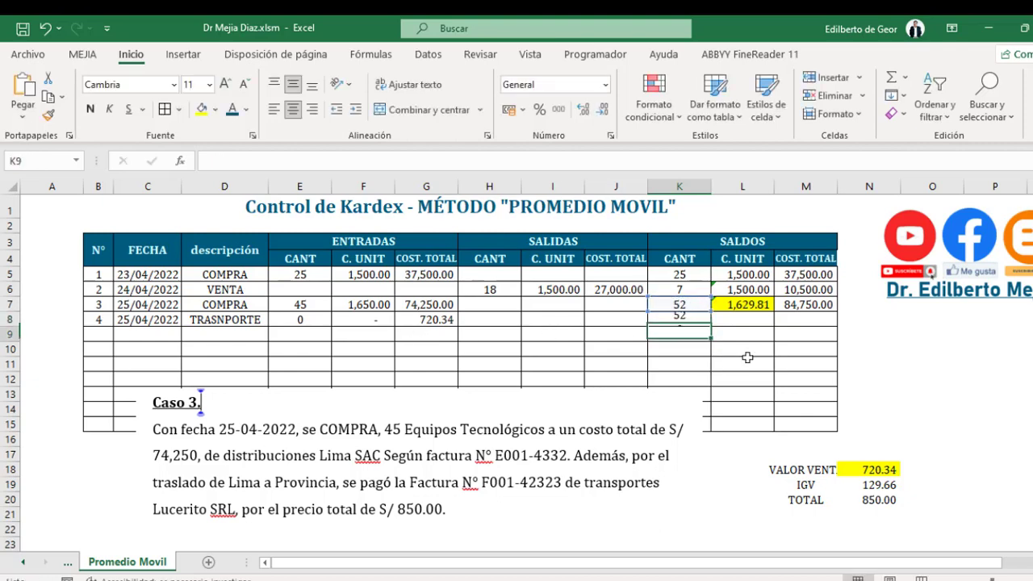
- Set the M8 balance total to M7 plus G8, giving 85,470.34
{"action": "left_click", "coordinate": [802, 320]}
{"action": "type", "text": "+"}
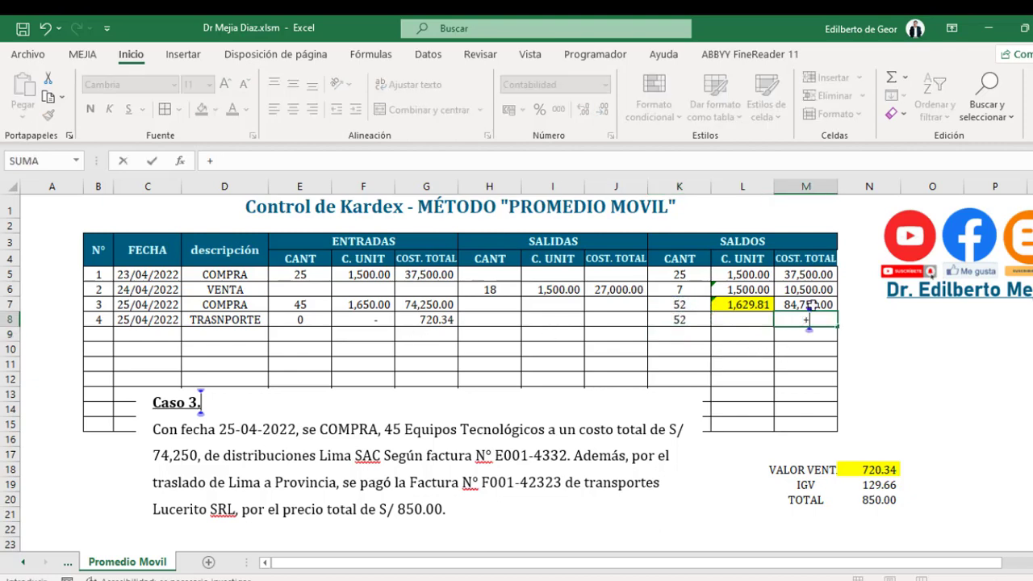
{"action": "left_click", "coordinate": [818, 305]}
{"action": "type", "text": "+"}
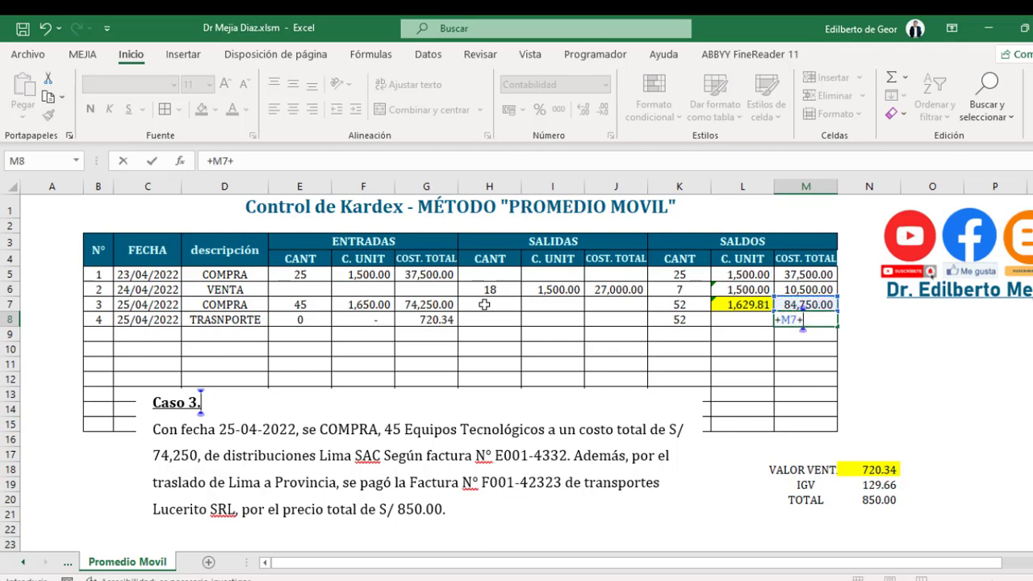
{"action": "left_click", "coordinate": [440, 319]}
{"action": "key", "text": "Return"}
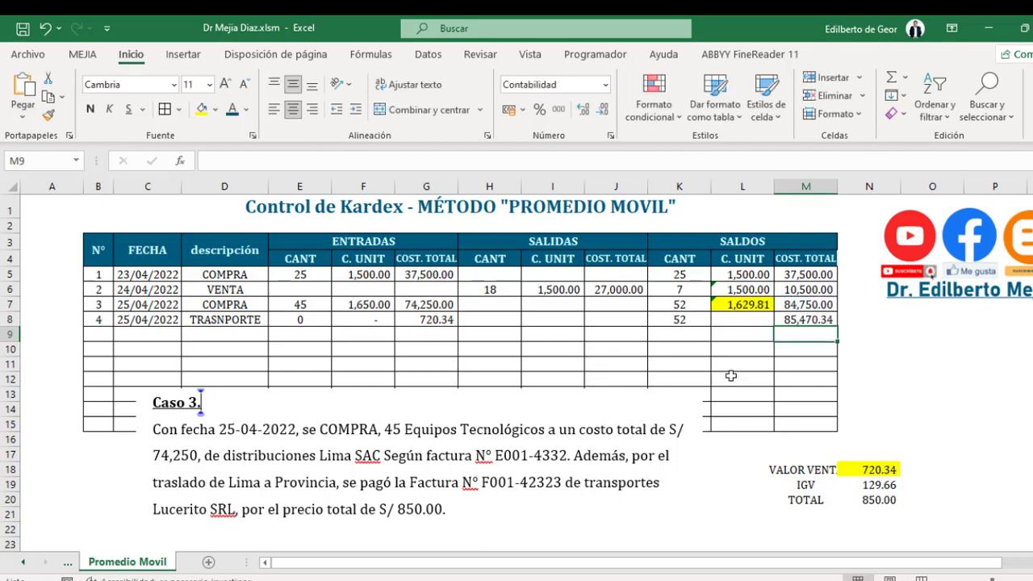
- Compute the L8 unit cost of 1,643.66 and delete the Caso 3 text box
{"action": "left_click", "coordinate": [760, 321]}
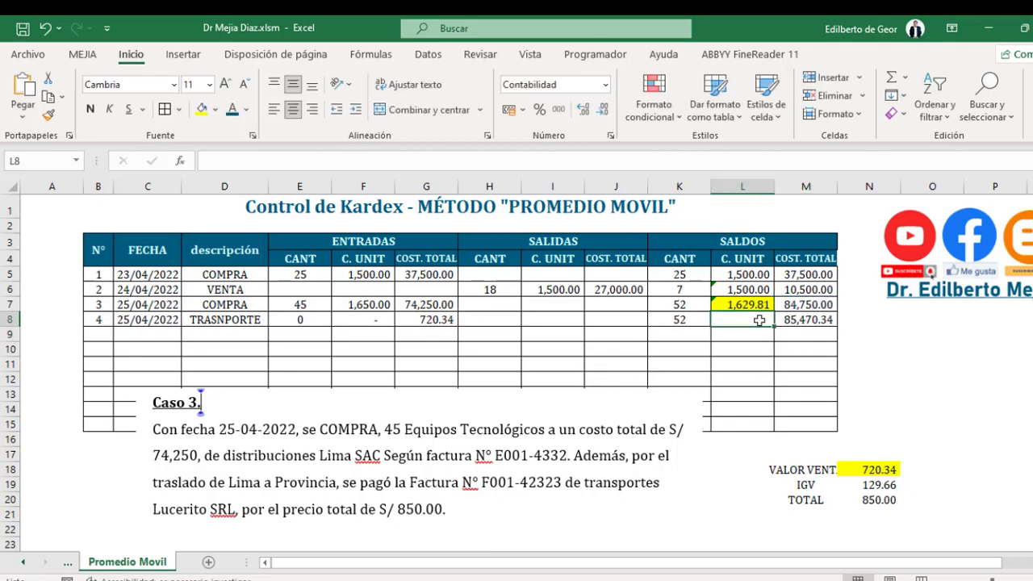
{"action": "type", "text": "+"}
{"action": "left_click", "coordinate": [799, 320]}
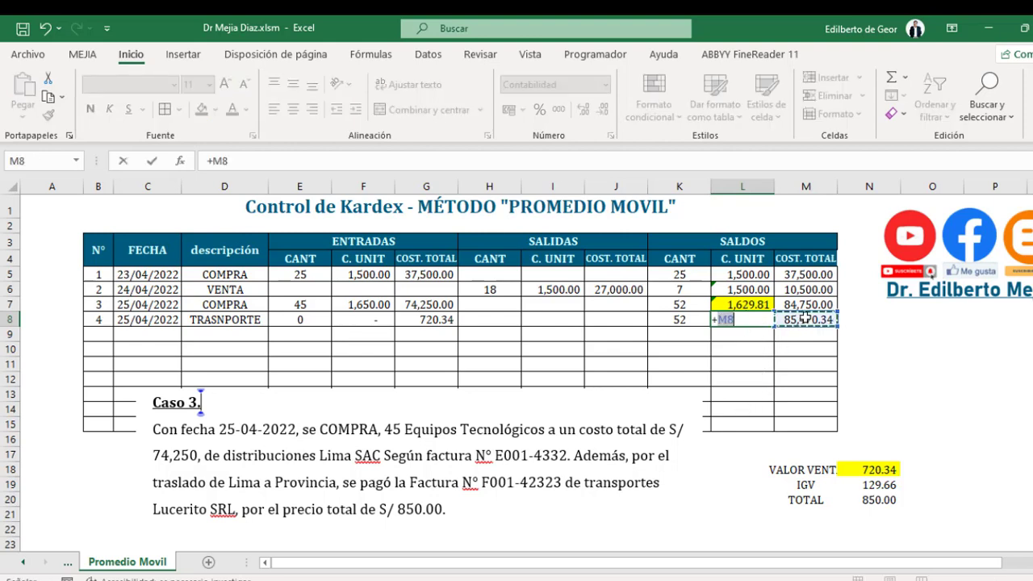
{"action": "type", "text": "/"}
{"action": "left_click", "coordinate": [690, 319]}
{"action": "key", "text": "Return"}
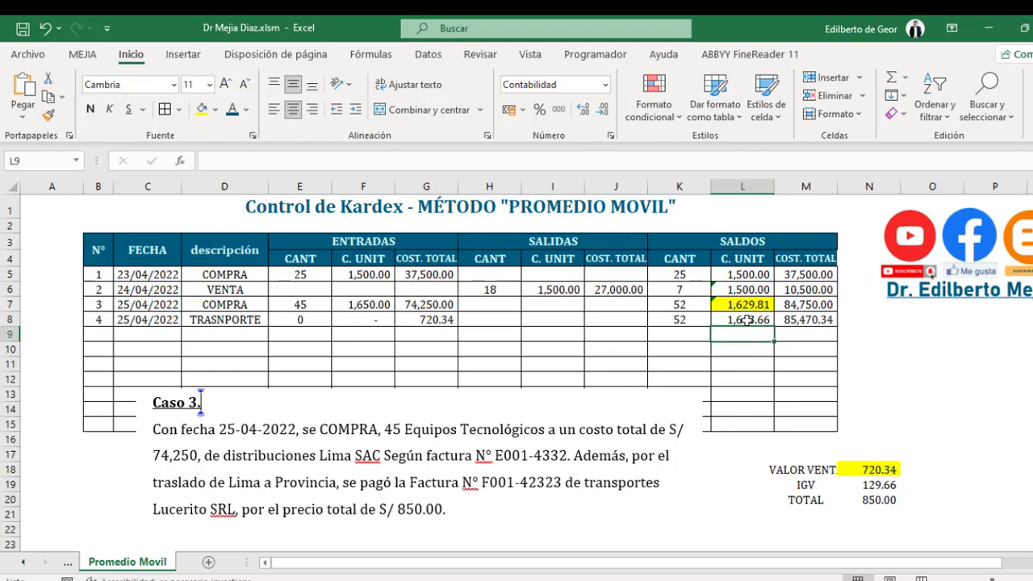
{"action": "left_click", "coordinate": [746, 320]}
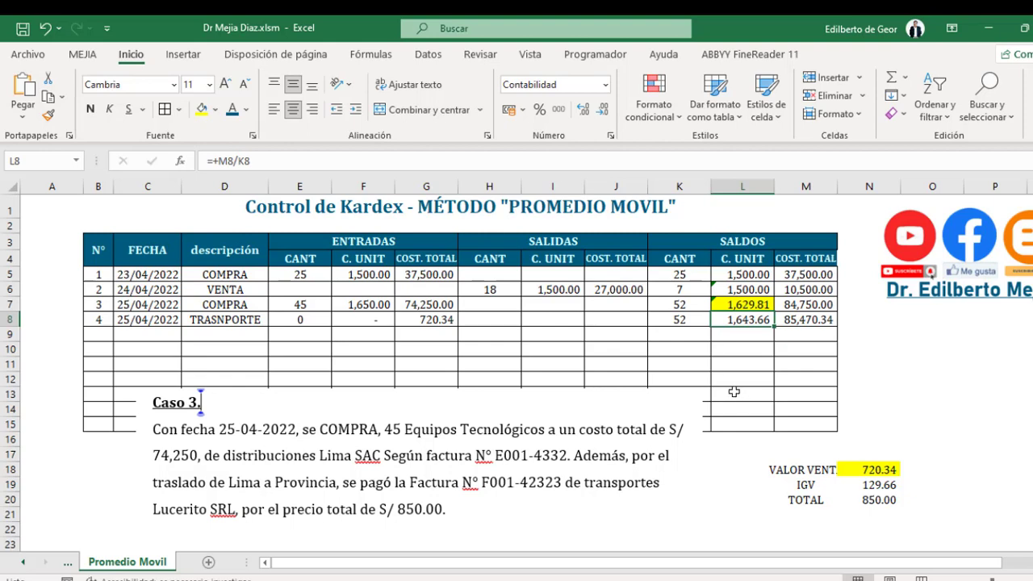
{"action": "left_click", "coordinate": [568, 407]}
{"action": "key", "text": "Delete"}
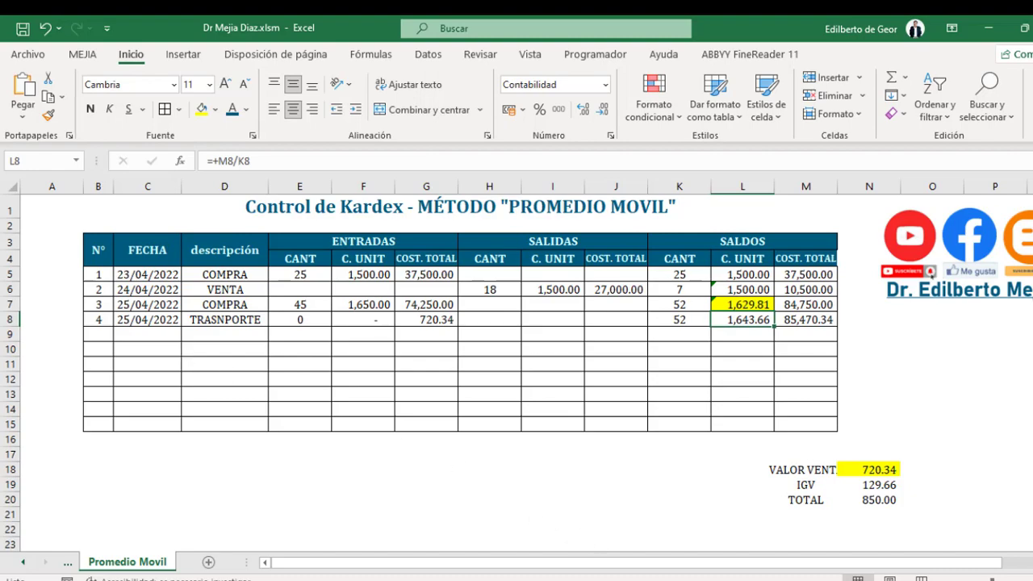
- Snip the Caso 4 sale text from Word and paste it as an image below the kardex
{"action": "key", "text": "alt+Tab"}
{"action": "scroll", "coordinate": [360, 403], "scroll_direction": "down", "scroll_amount": 5}
{"action": "key", "text": "Print"}
{"action": "mouse_move", "coordinate": [252, 296]}
{"action": "left_mouse_down"}
{"action": "mouse_move", "coordinate": [292, 311]}
{"action": "mouse_move", "coordinate": [816, 401]}
{"action": "left_mouse_up"}
{"action": "key", "text": "alt+Tab"}
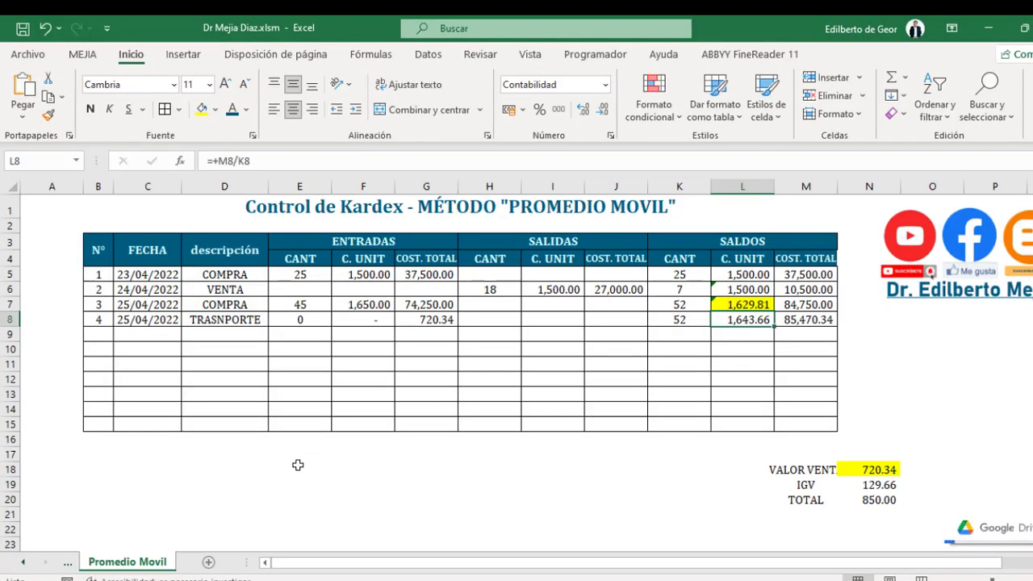
{"action": "key", "text": "ctrl+v"}
{"action": "key", "text": "Up"}
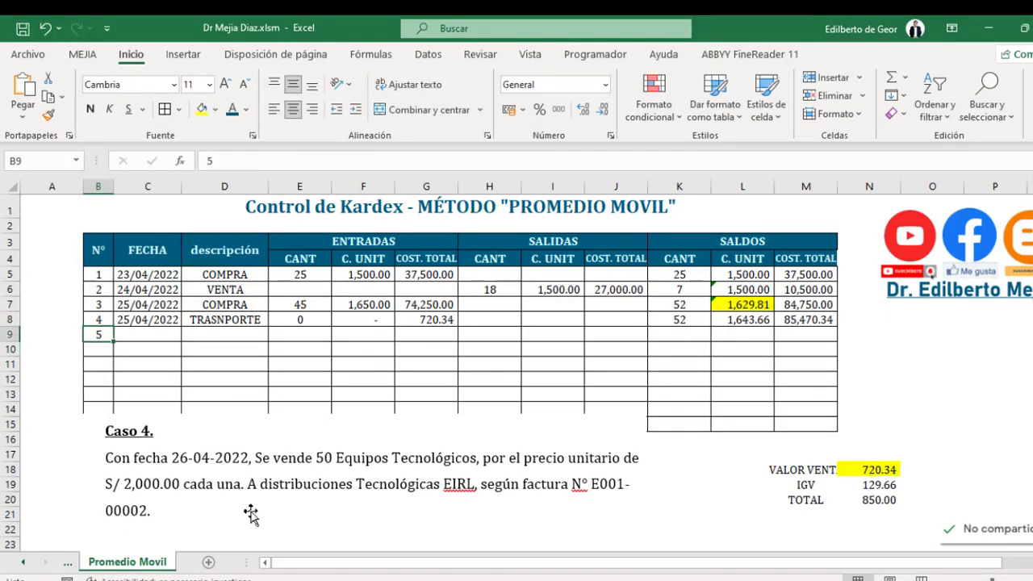
{"action": "key", "text": "Right"}
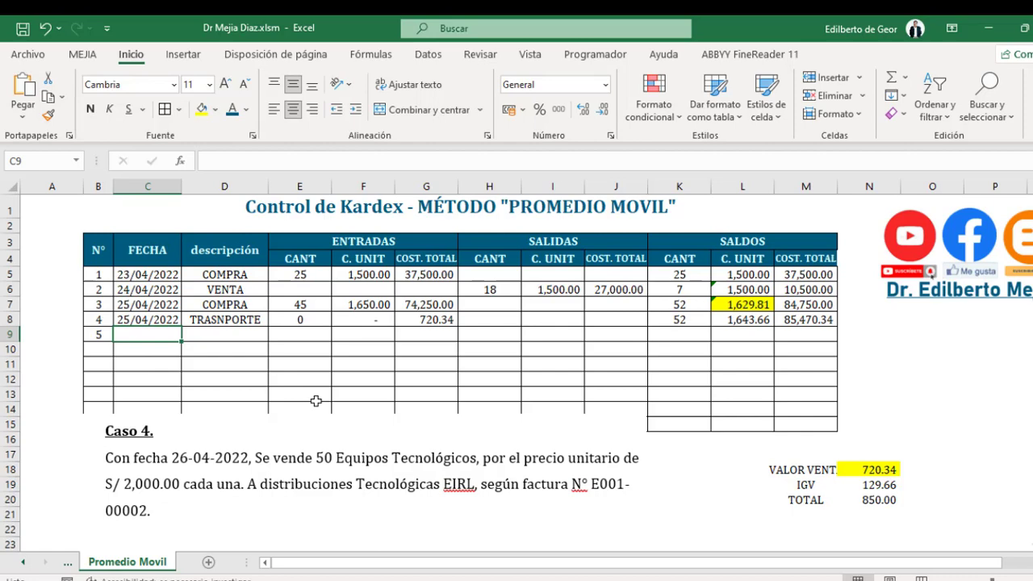
- Enter date 26-4-22, description VENTA and 50 outgoing units in row 9
{"action": "type", "text": "26-4-"}
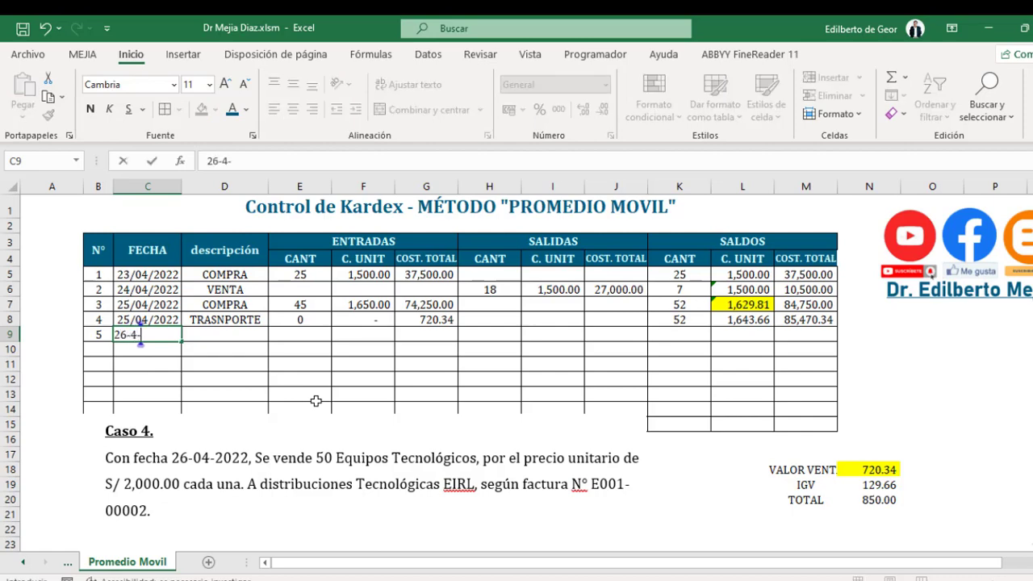
{"action": "type", "text": "22"}
{"action": "key", "text": "Tab"}
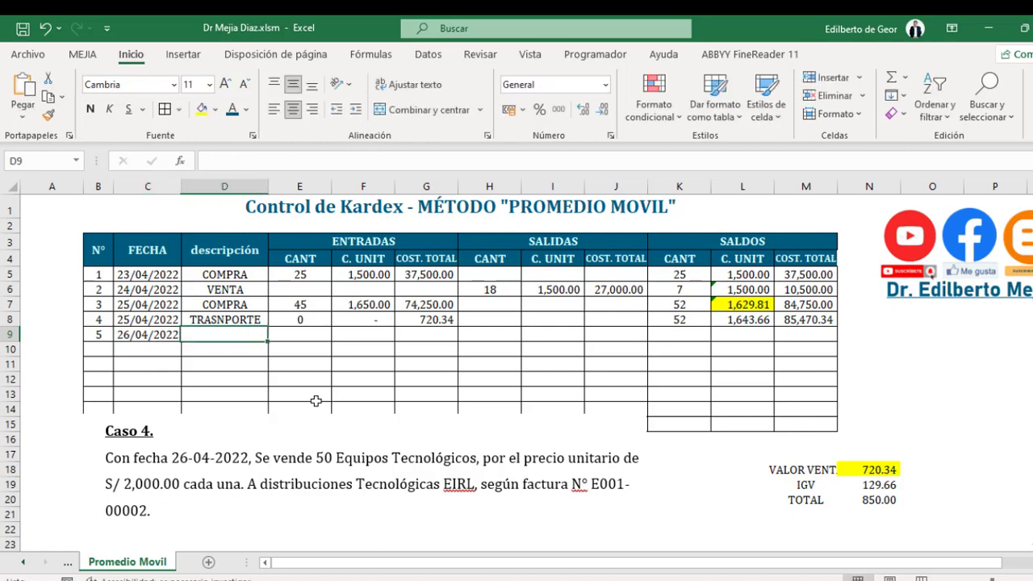
{"action": "type", "text": "VENTA"}
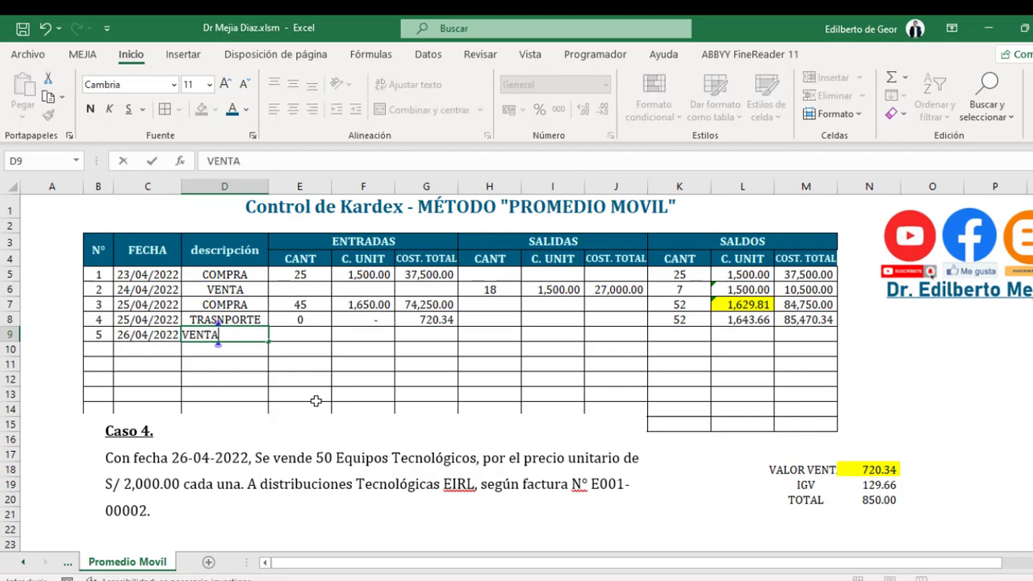
{"action": "left_click", "coordinate": [305, 352]}
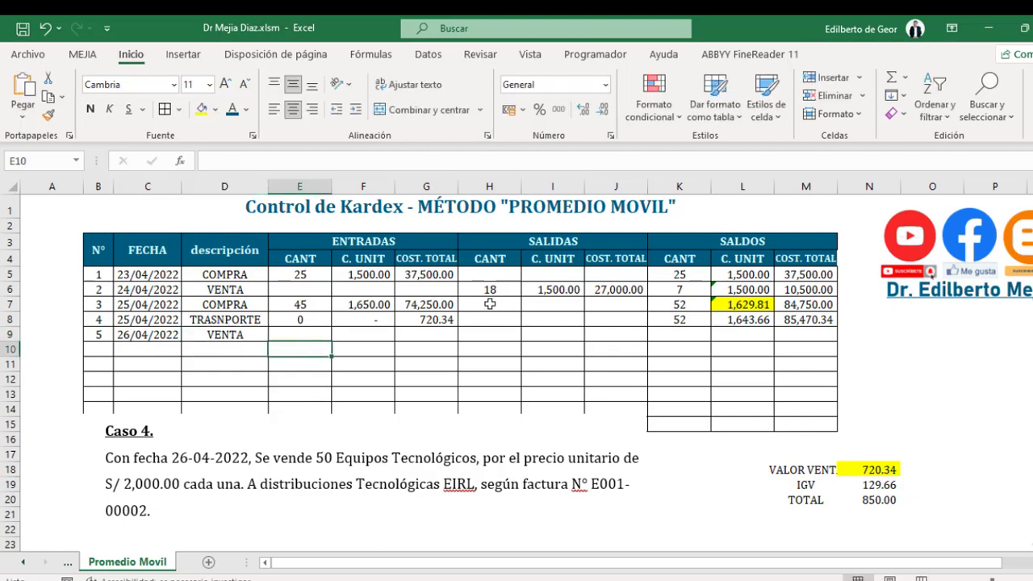
{"action": "left_click_drag", "start_coordinate": [522, 241], "coordinate": [606, 407]}
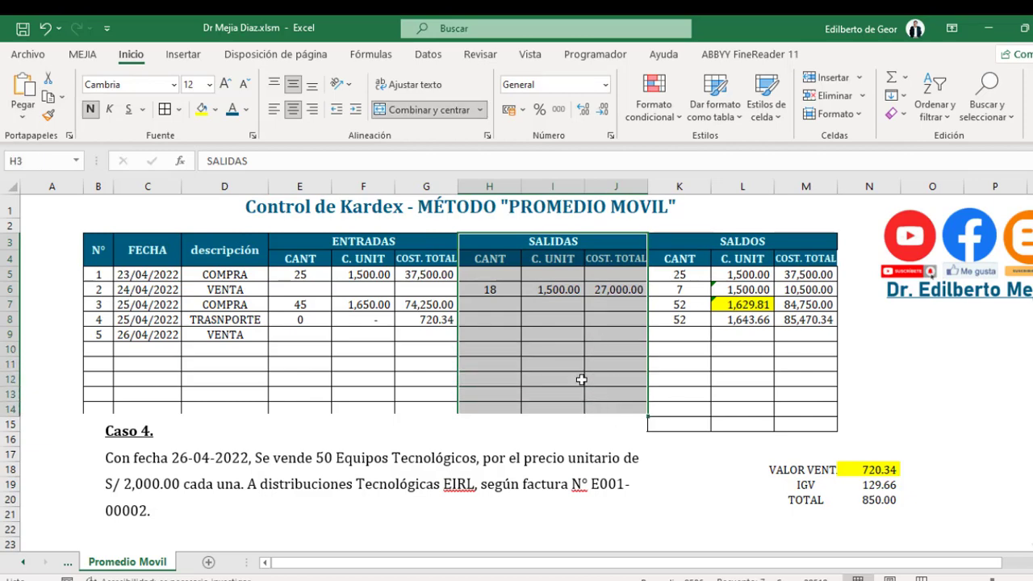
{"action": "left_click", "coordinate": [499, 335]}
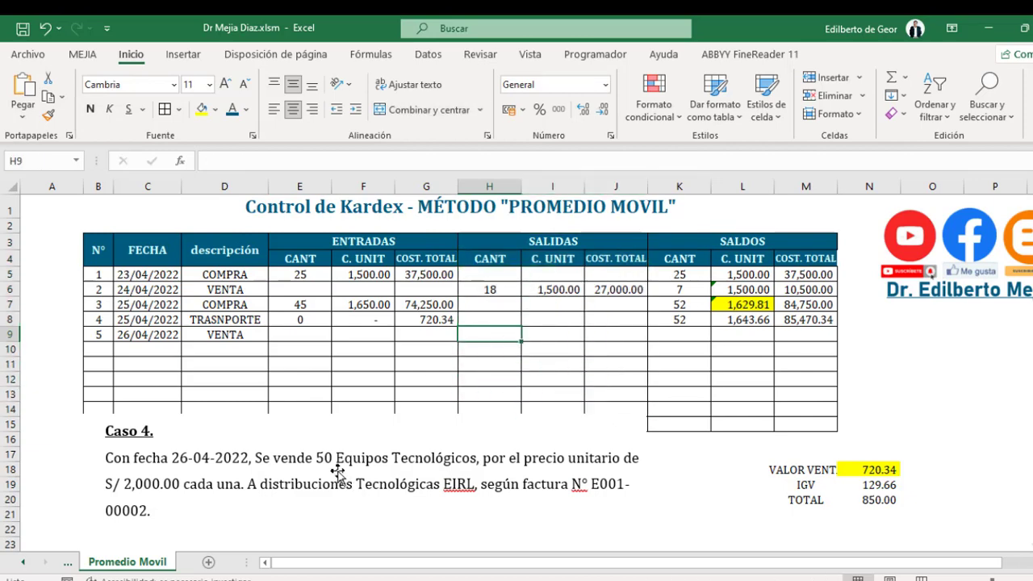
{"action": "type", "text": "50"}
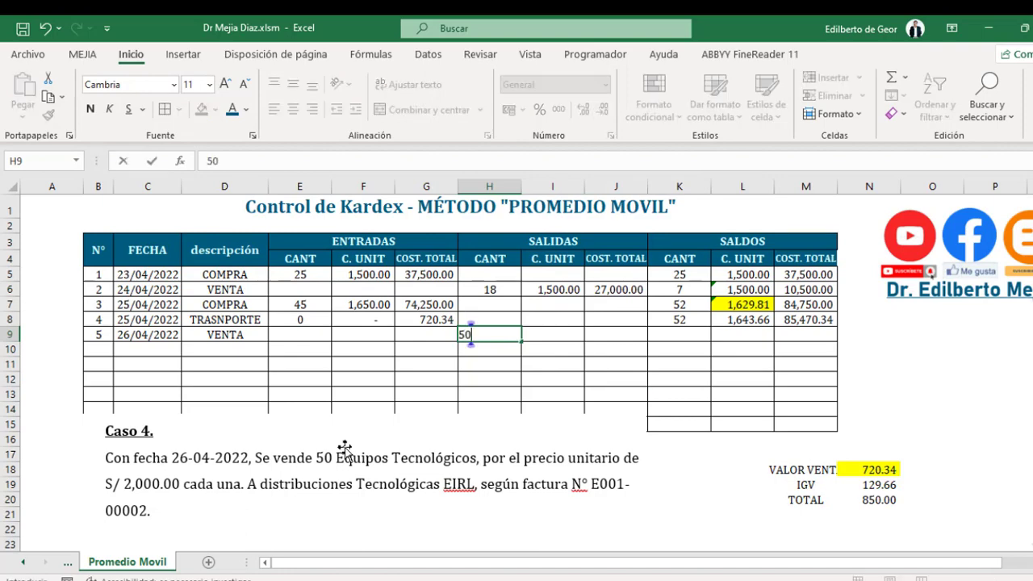
{"action": "key", "text": "Return"}
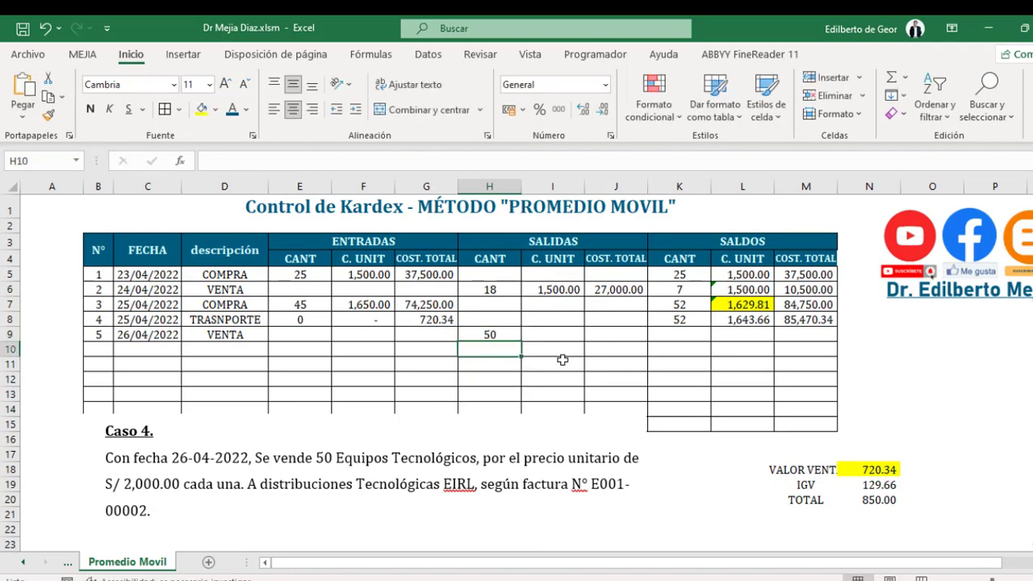
{"action": "left_click", "coordinate": [750, 320]}
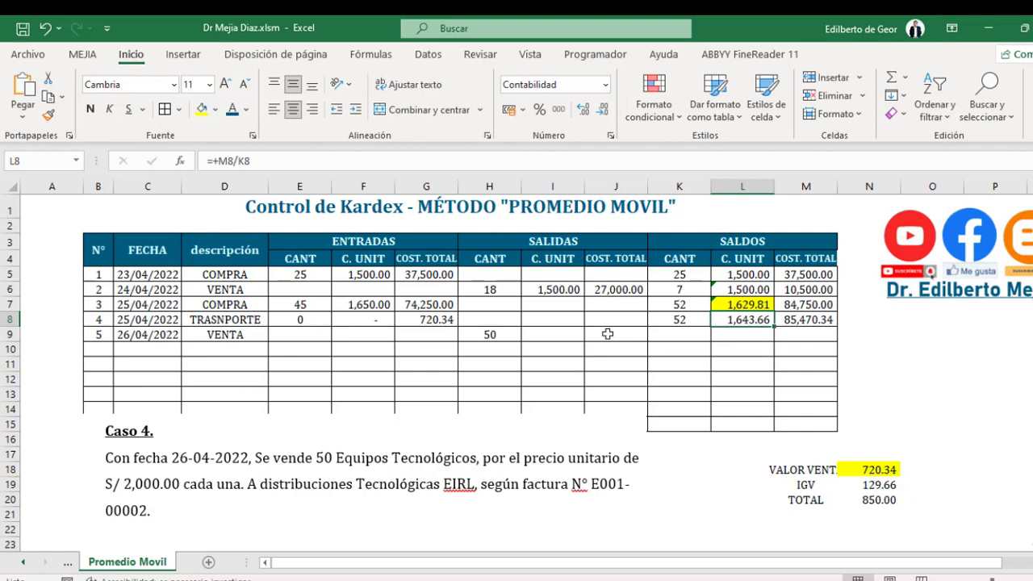
- Set I9 to =+L8 (1,643.66) and J9 to =+H9*I9, giving 82,183.02
{"action": "left_click", "coordinate": [568, 334]}
{"action": "type", "text": "+"}
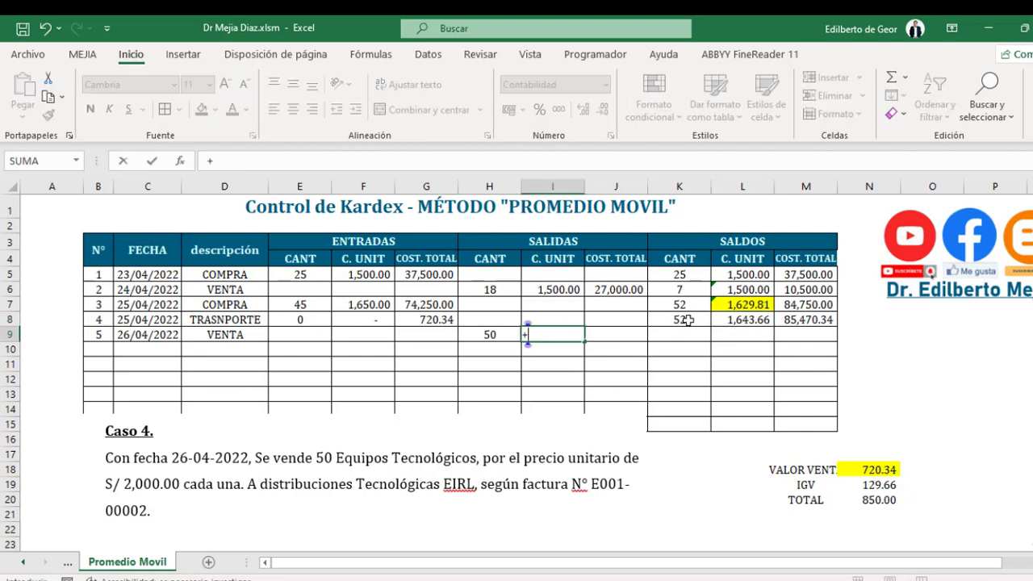
{"action": "left_click", "coordinate": [742, 319]}
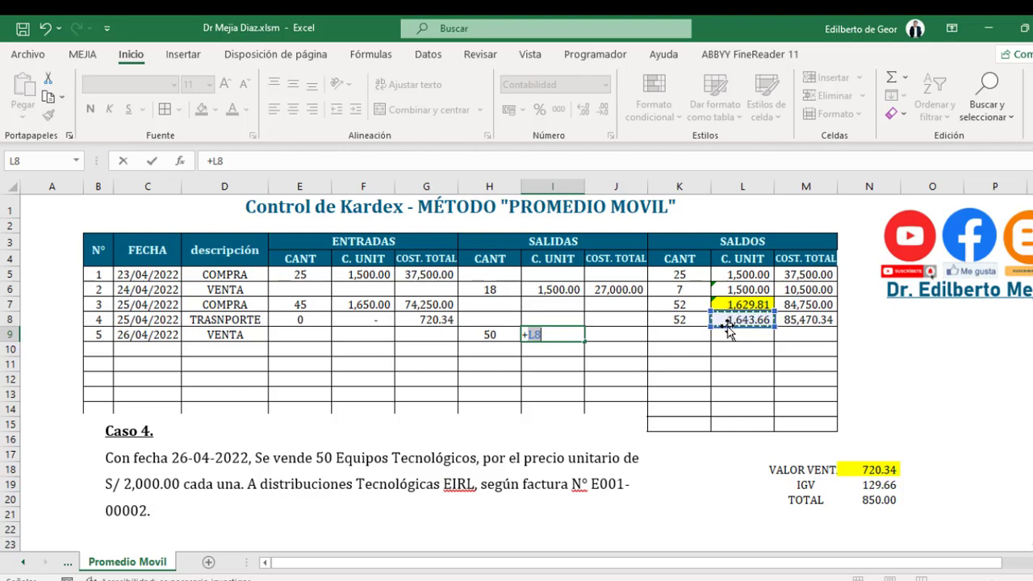
{"action": "key", "text": "Return"}
{"action": "left_click", "coordinate": [631, 331]}
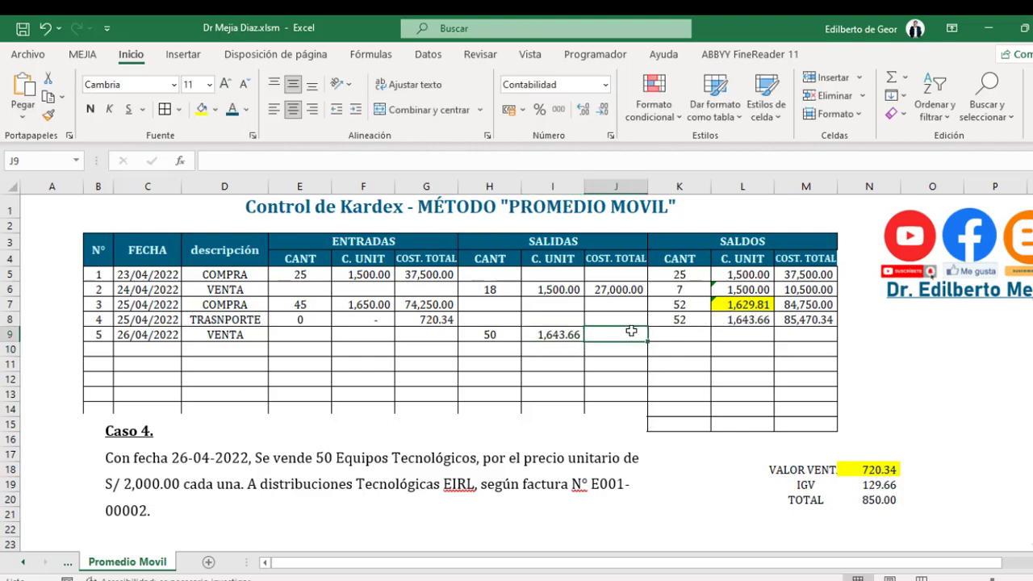
{"action": "type", "text": "+"}
{"action": "left_click", "coordinate": [490, 333]}
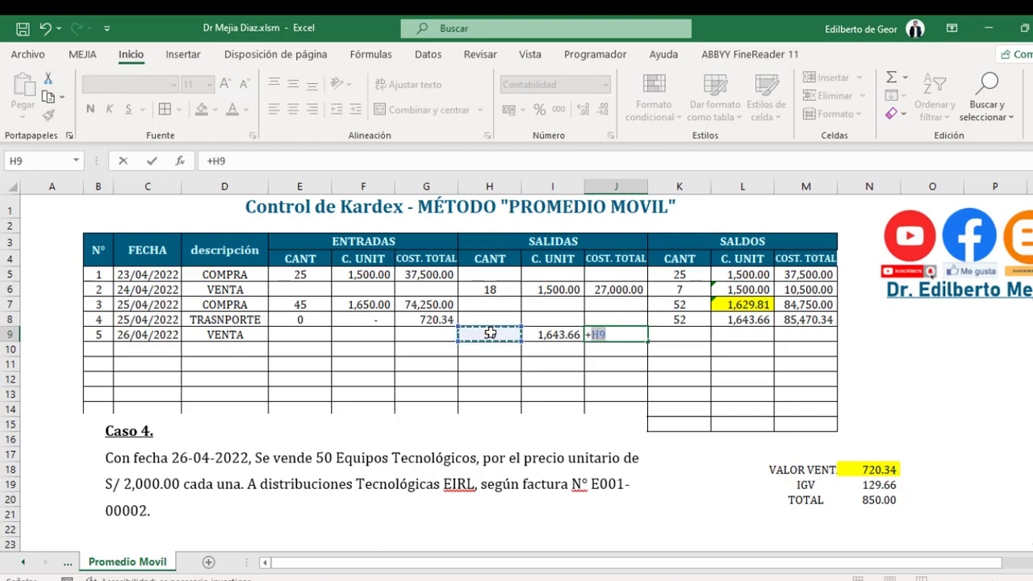
{"action": "type", "text": "*"}
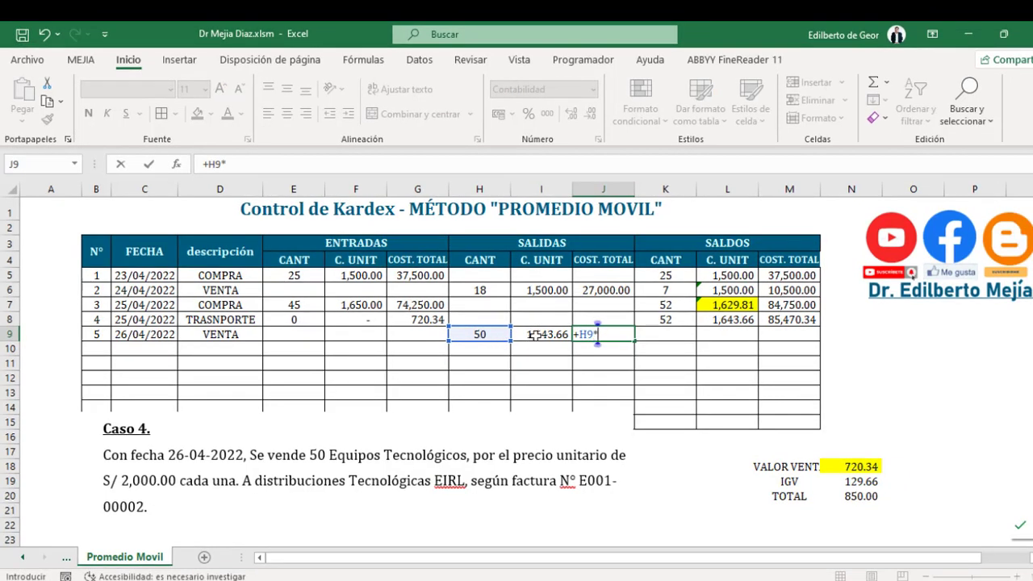
{"action": "left_click", "coordinate": [536, 334]}
{"action": "key", "text": "Return"}
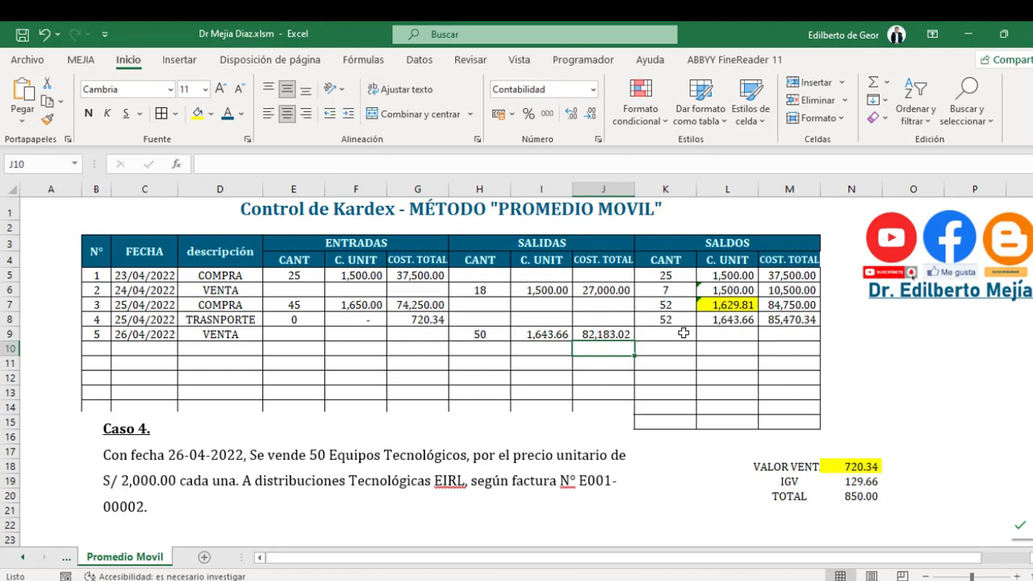
{"action": "left_click", "coordinate": [683, 334]}
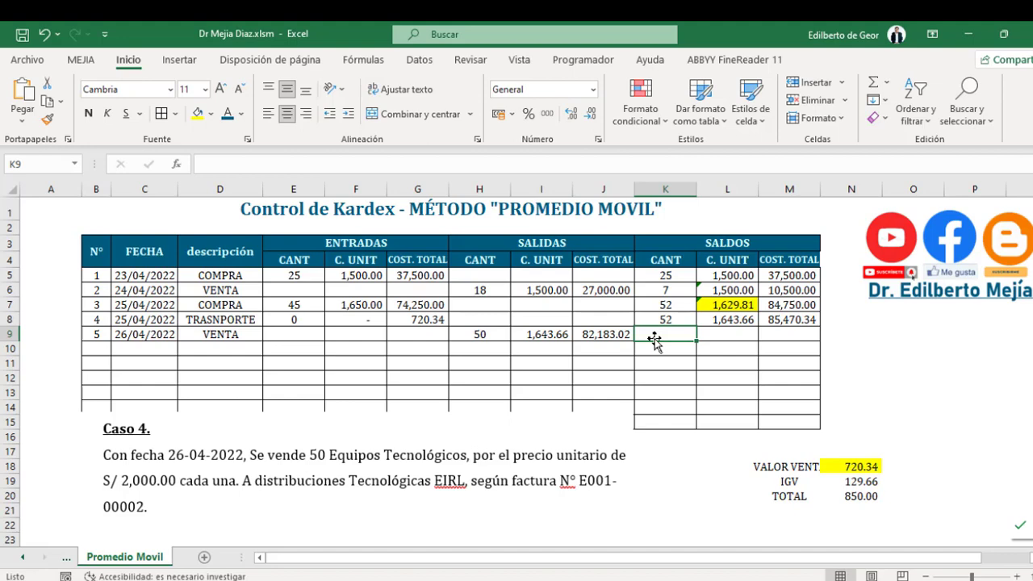
- Compute the K9 remaining quantity as =+K8-H9, leaving 2 units
{"action": "type", "text": "+"}
{"action": "left_click", "coordinate": [657, 319]}
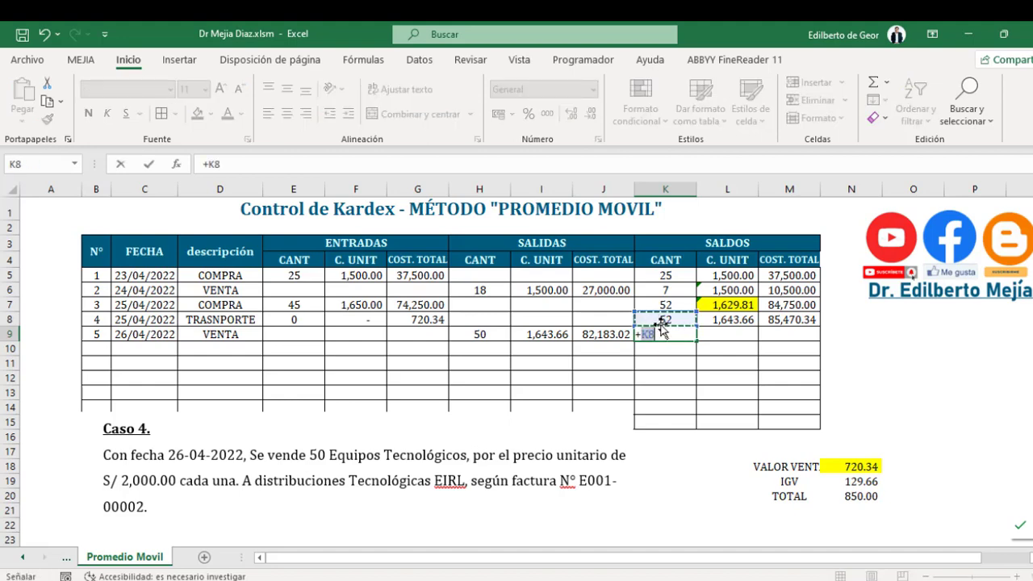
{"action": "type", "text": "-"}
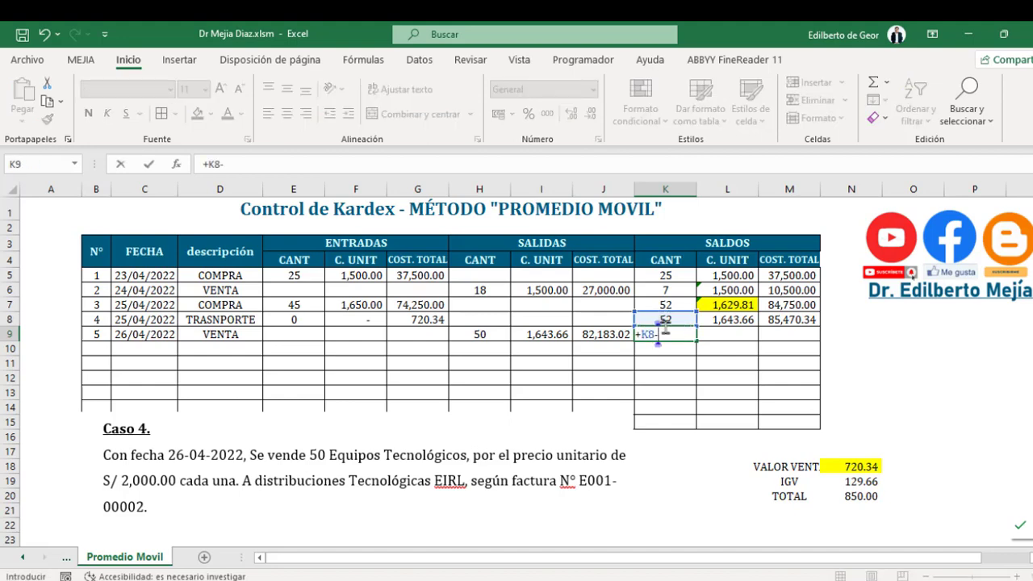
{"action": "left_click", "coordinate": [492, 335]}
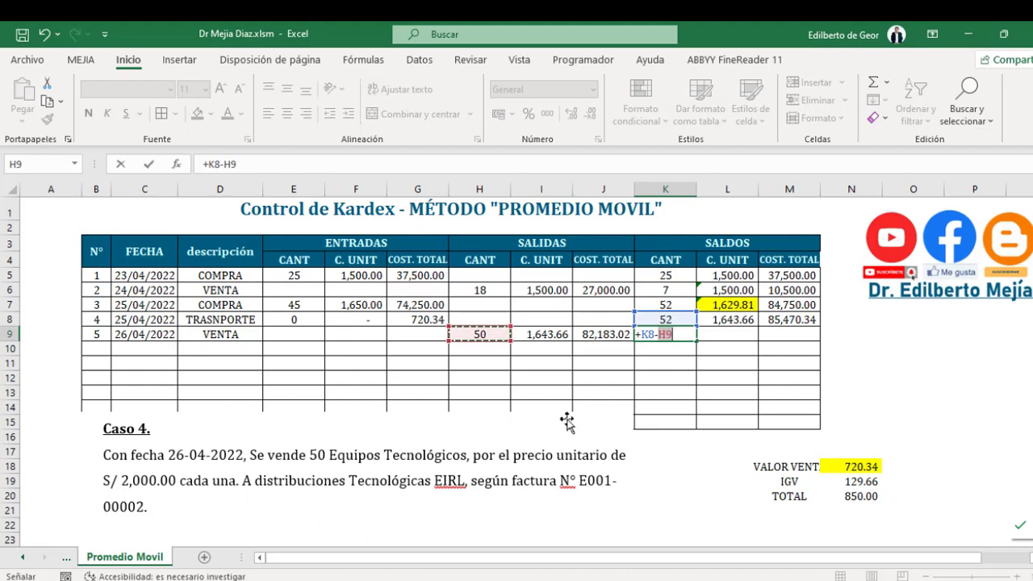
{"action": "key", "text": "Return"}
{"action": "left_click", "coordinate": [681, 332]}
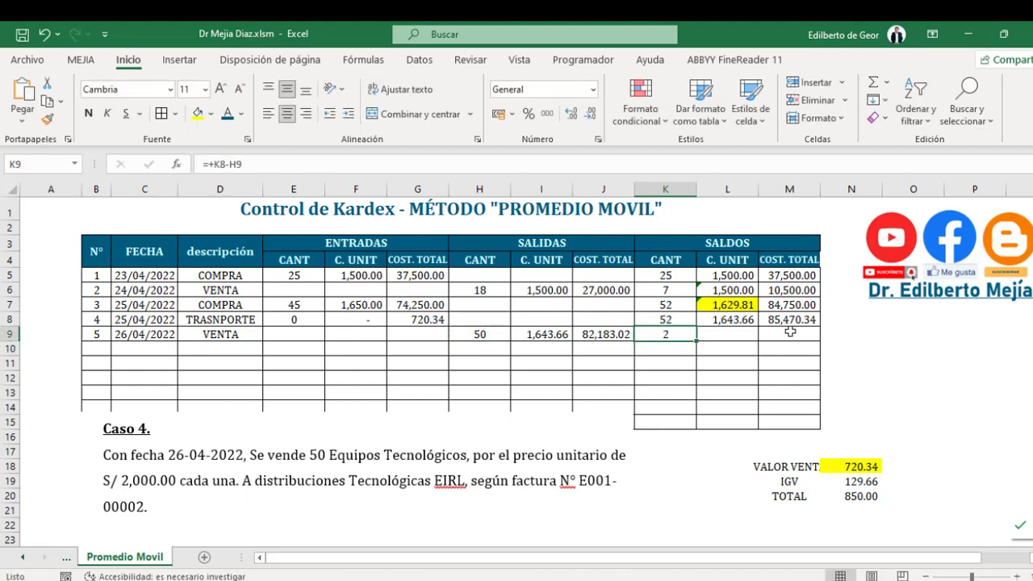
- Compute the M9 remaining total cost as =+M8-J9, giving 3,287.32
{"action": "left_click", "coordinate": [790, 331]}
{"action": "type", "text": "+"}
{"action": "left_click", "coordinate": [801, 319]}
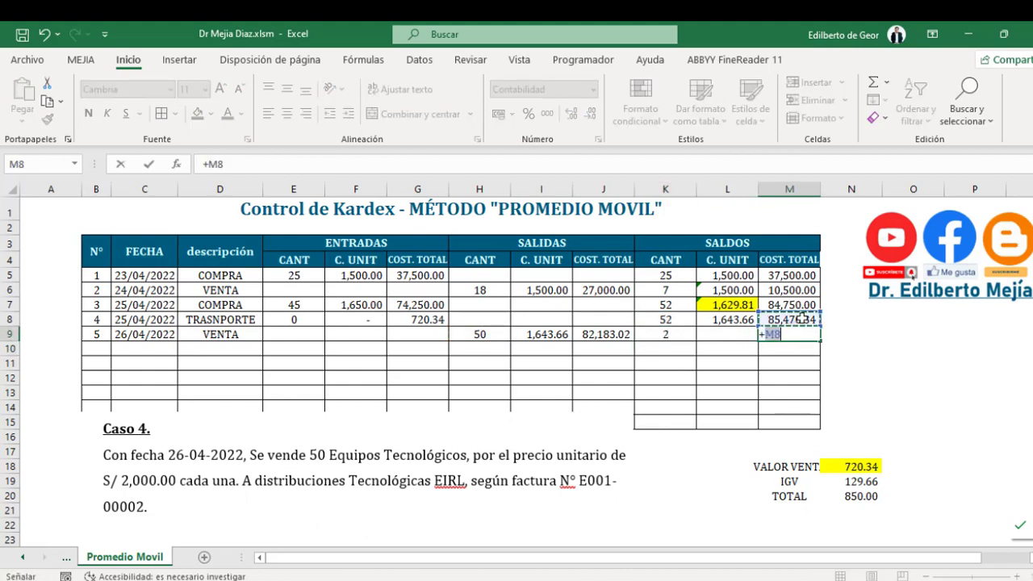
{"action": "type", "text": "-"}
{"action": "left_click", "coordinate": [608, 331]}
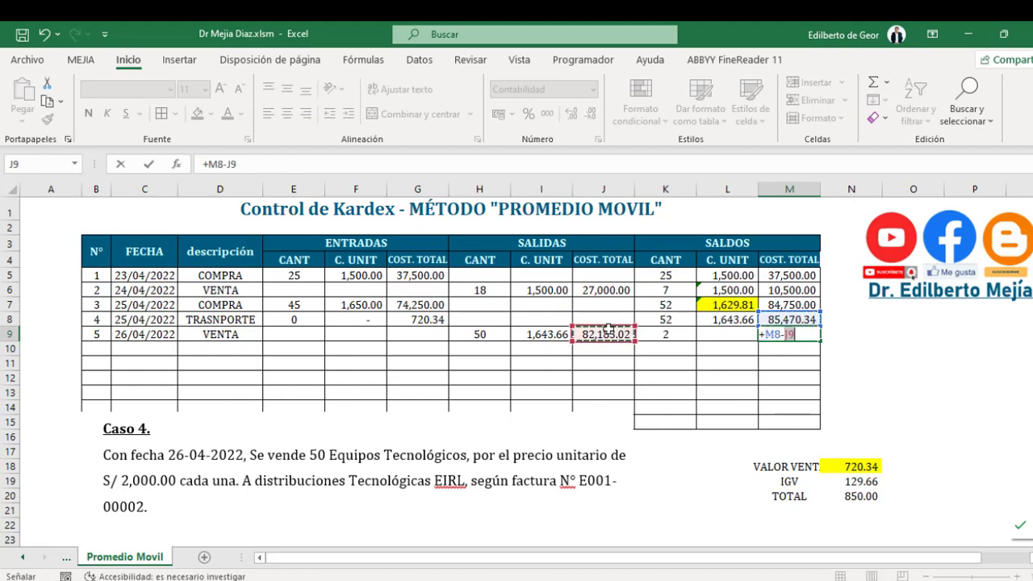
{"action": "key", "text": "Return"}
- Compute the L9 average unit cost as =+M9/K9, giving 1,643.66
{"action": "left_click", "coordinate": [726, 331]}
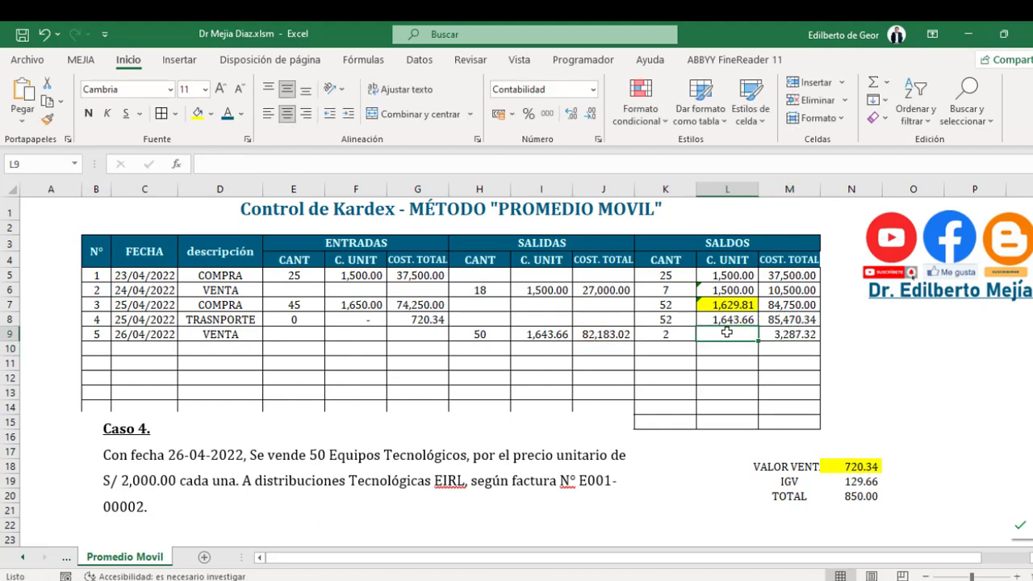
{"action": "type", "text": "+"}
{"action": "left_click", "coordinate": [786, 333]}
{"action": "type", "text": "/"}
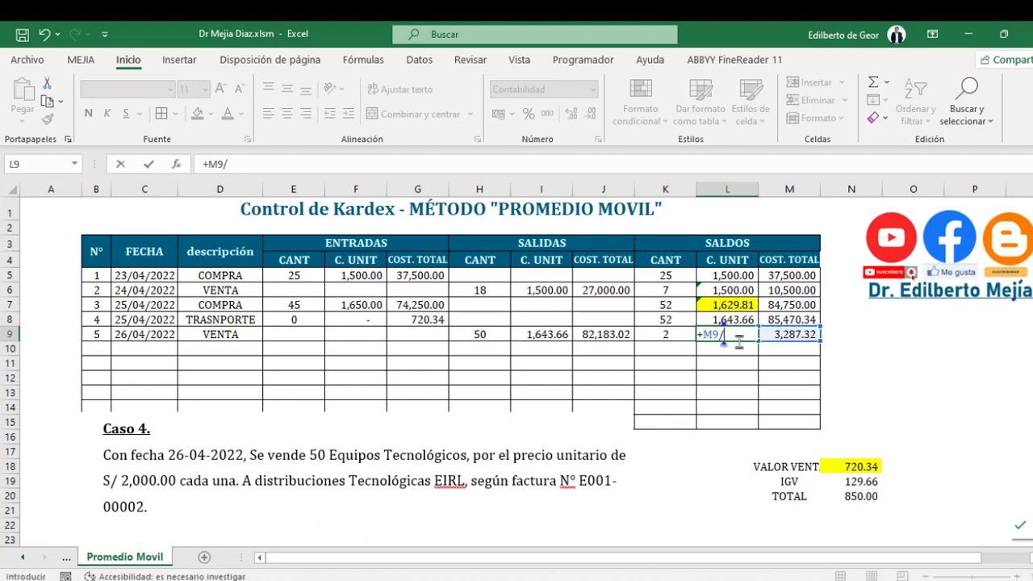
{"action": "left_click", "coordinate": [670, 334]}
{"action": "key", "text": "Return"}
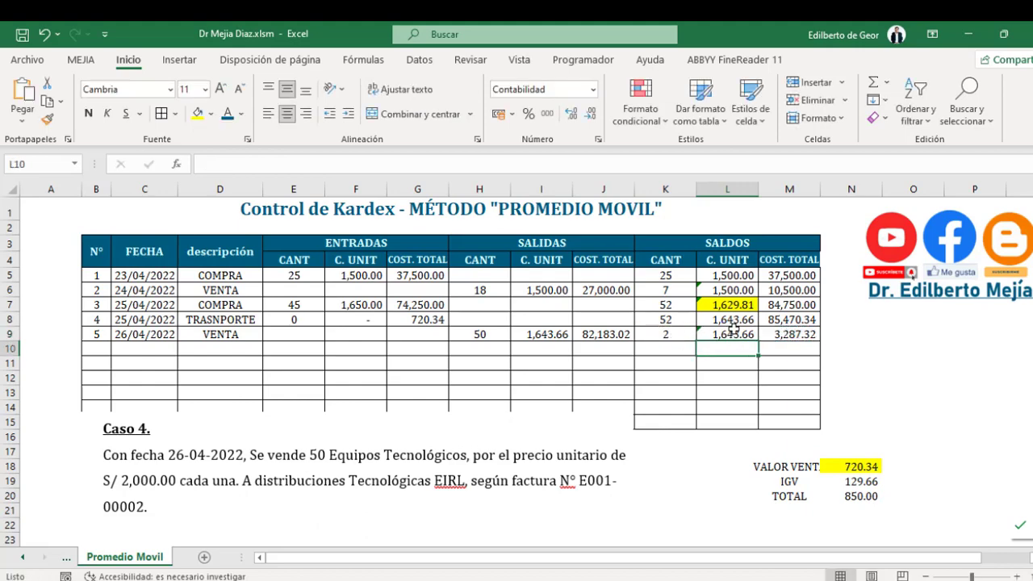
{"action": "left_click", "coordinate": [735, 330]}
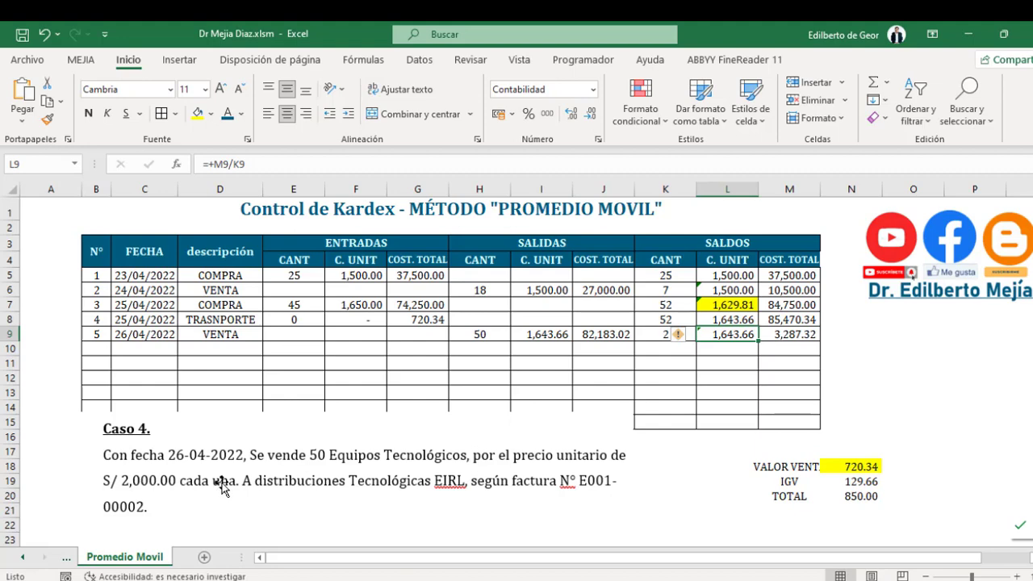
- Delete the Caso 4 text image below the table and check the L8 unit cost formula
{"action": "left_click", "coordinate": [275, 459]}
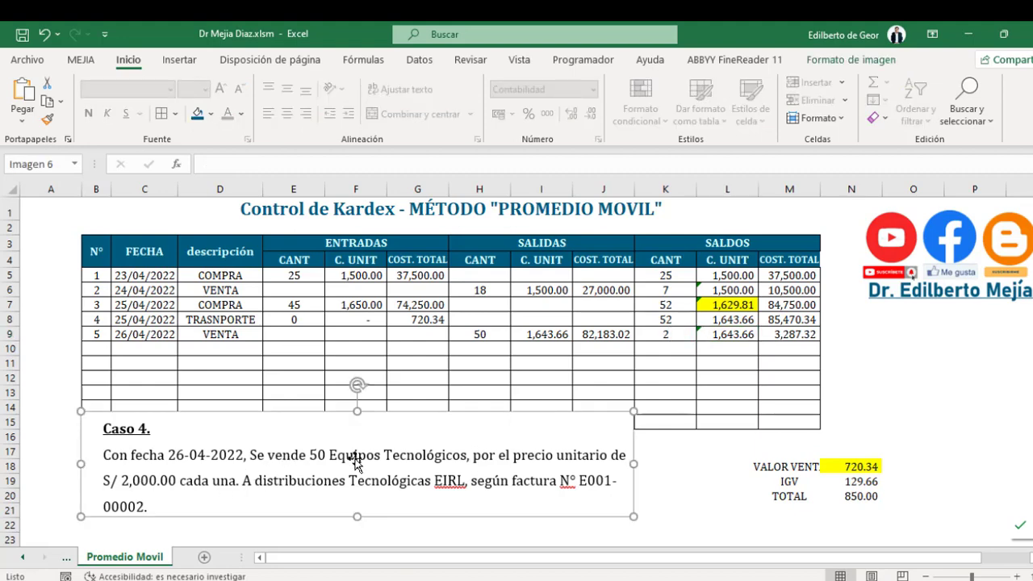
{"action": "key", "text": "Delete"}
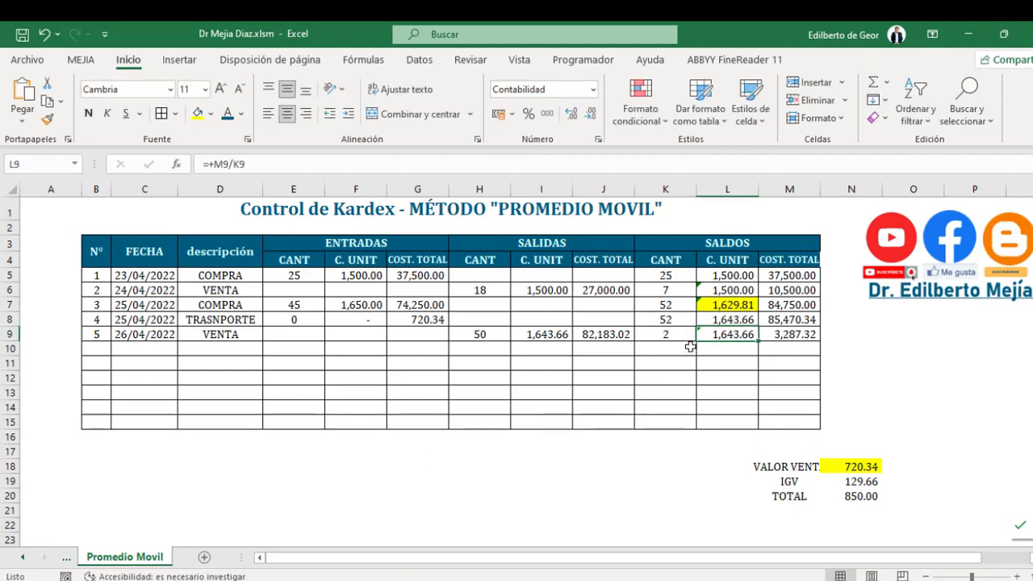
{"action": "left_click", "coordinate": [729, 321]}
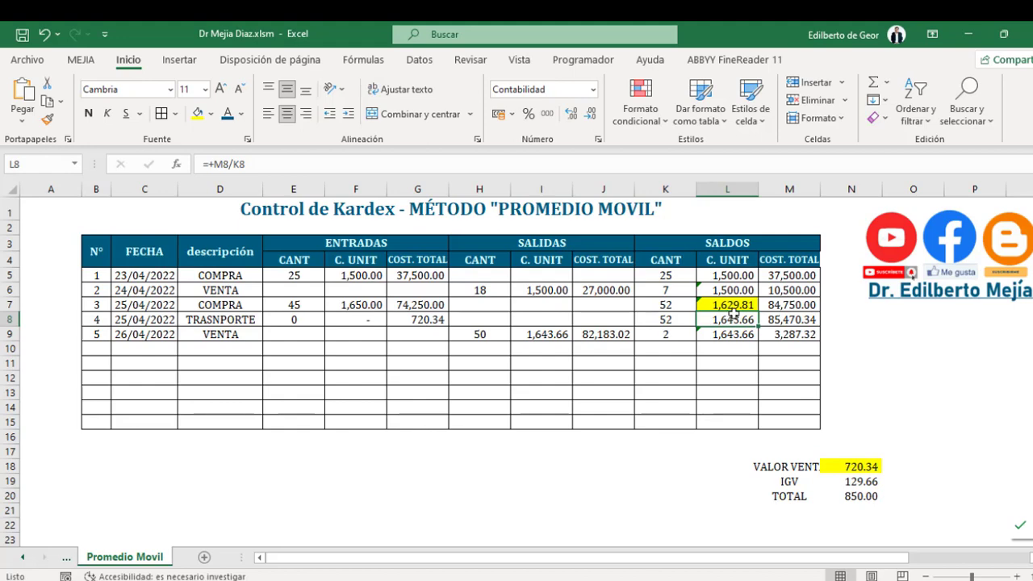
{"action": "left_click", "coordinate": [97, 348]}
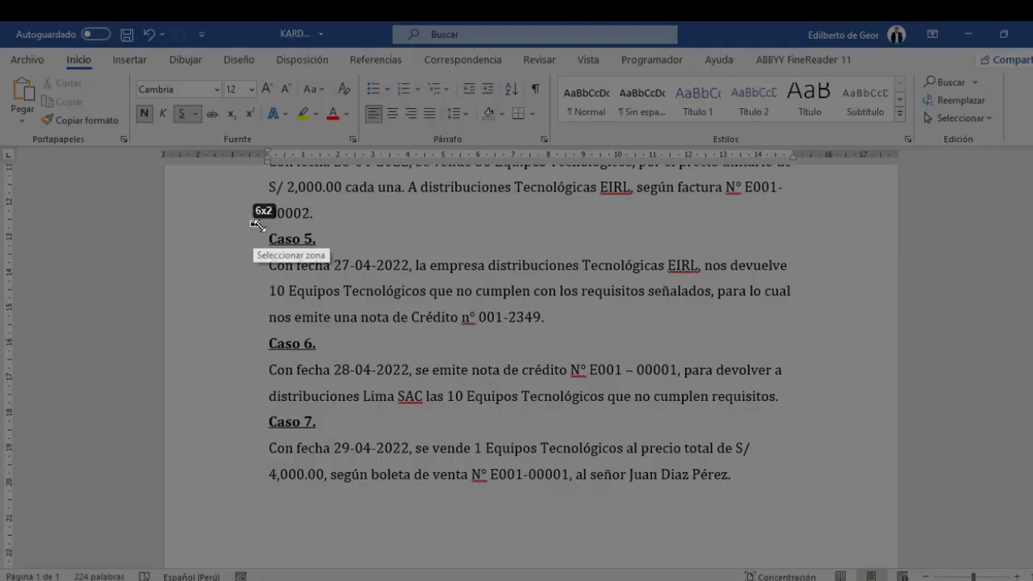
- Clip the Caso 5 paragraph from Word and paste it below the Kardex table
{"action": "left_click_drag", "start_coordinate": [250, 222], "coordinate": [809, 333]}
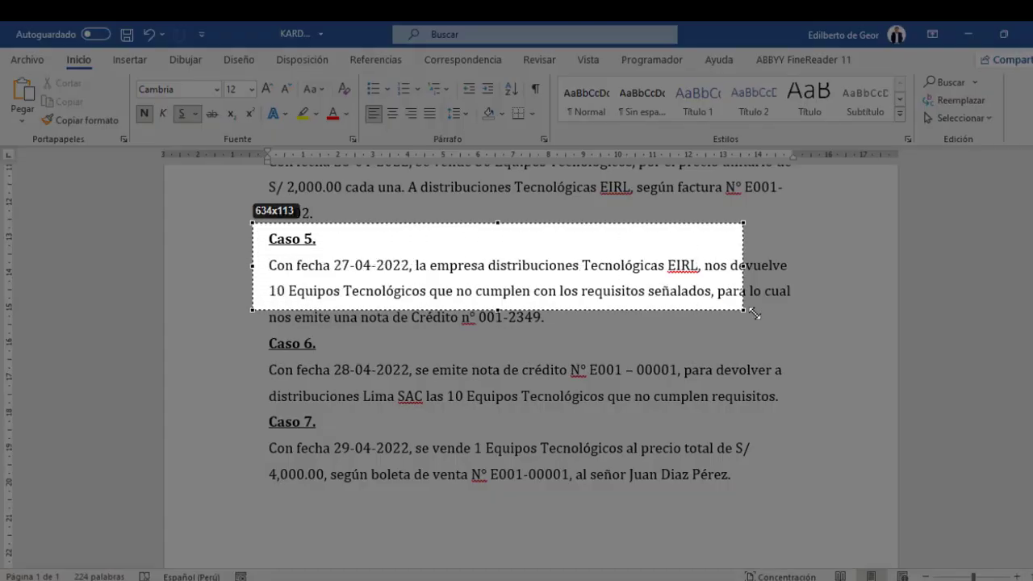
{"action": "key", "text": "alt+Tab"}
{"action": "key", "text": "ctrl+v"}
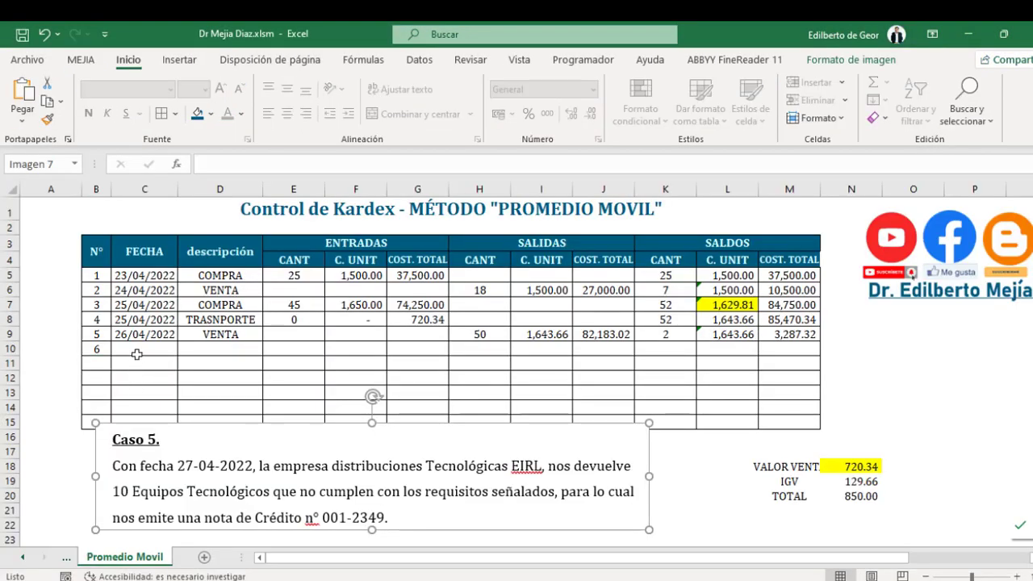
{"action": "left_click", "coordinate": [138, 354]}
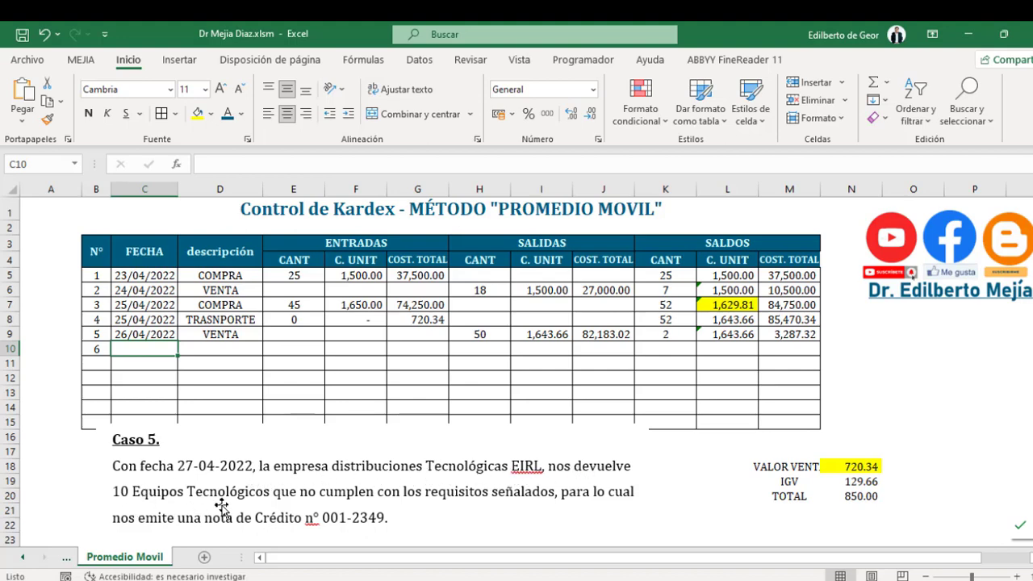
- Highlight 'distribuciones Tecnológicas EIRL' in yellow in the Caso 5 paragraph
{"action": "key", "text": "alt+Tab"}
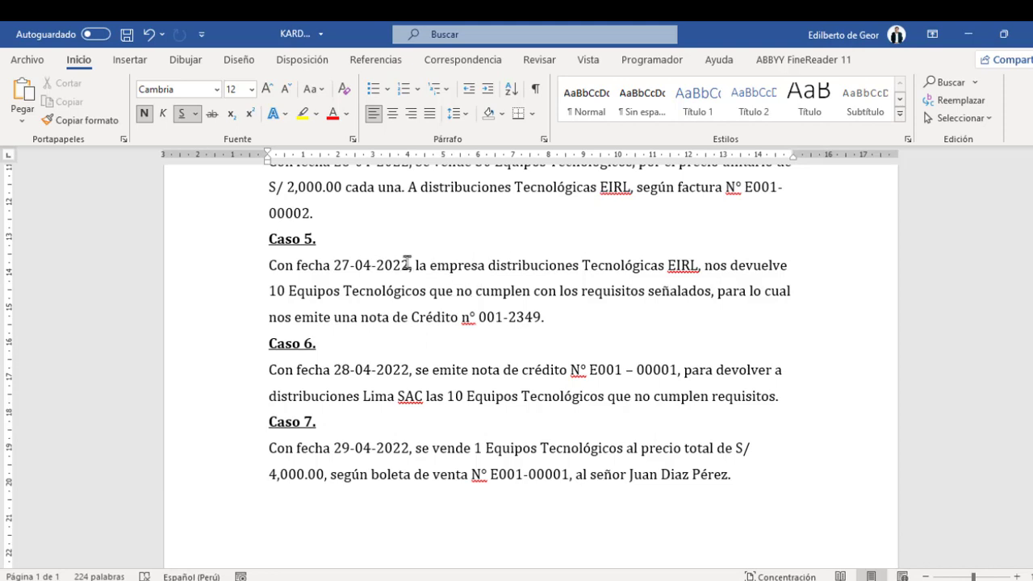
{"action": "left_click_drag", "start_coordinate": [414, 265], "coordinate": [667, 266]}
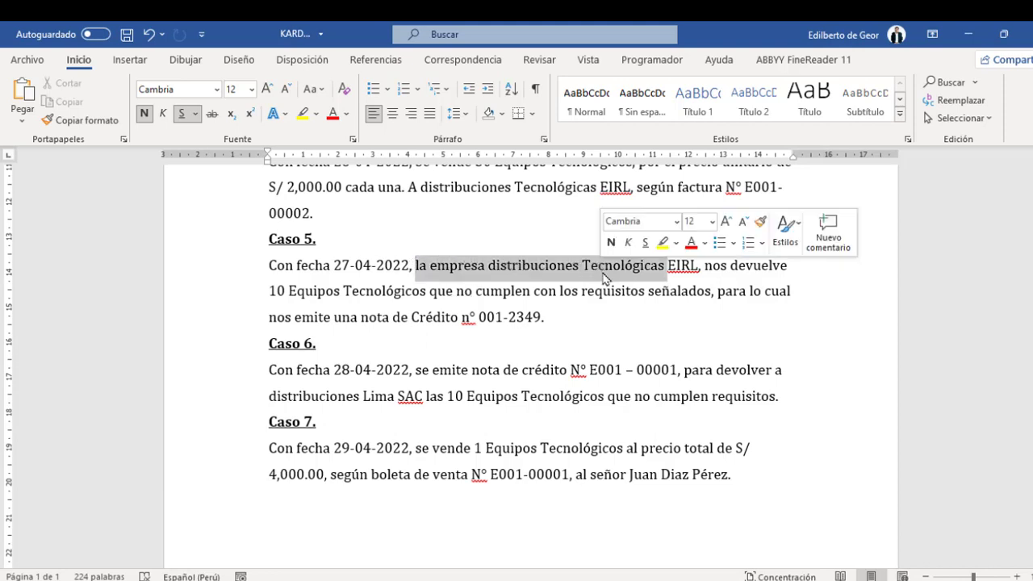
{"action": "scroll", "coordinate": [611, 322], "scroll_direction": "up", "scroll_amount": 1}
{"action": "scroll", "coordinate": [611, 322], "scroll_direction": "up", "scroll_amount": 1}
{"action": "left_click", "coordinate": [621, 382]}
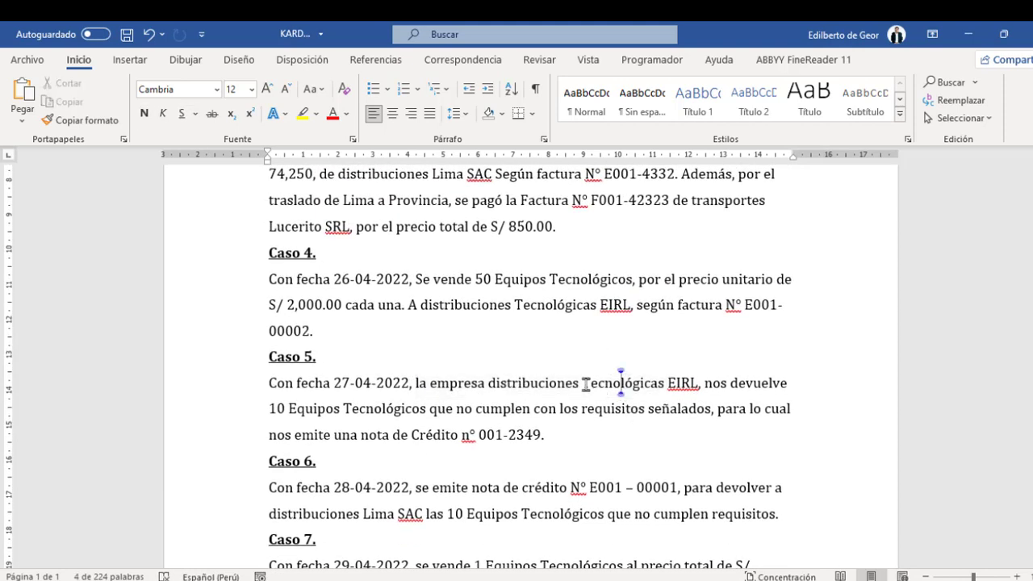
{"action": "left_click_drag", "start_coordinate": [517, 382], "coordinate": [699, 383]}
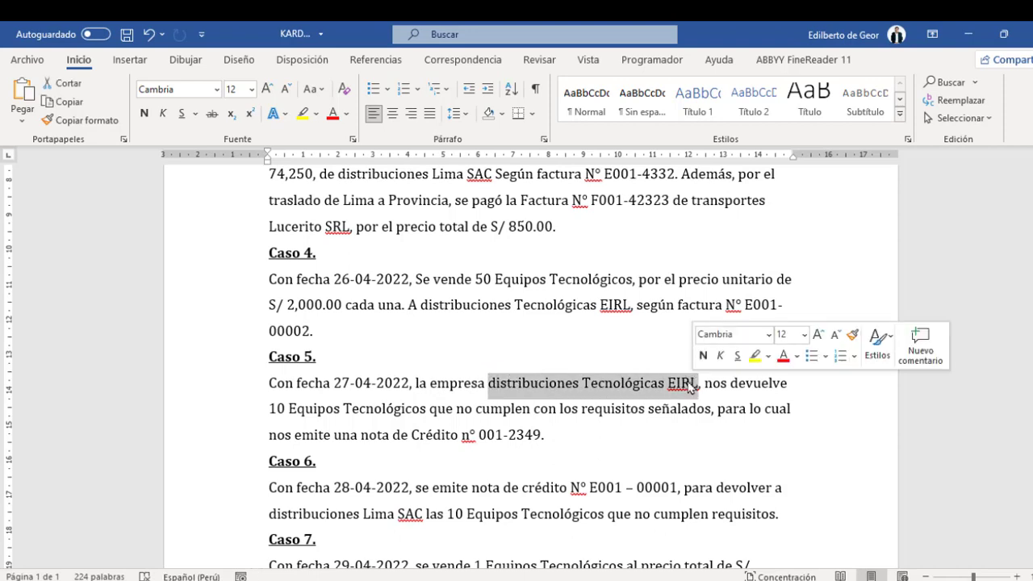
{"action": "left_click", "coordinate": [302, 113]}
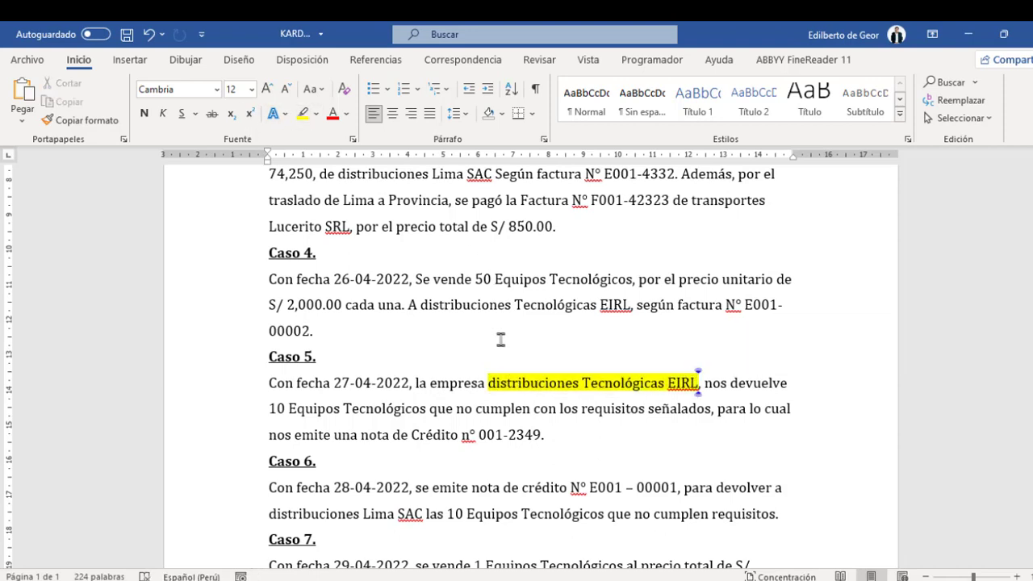
- Highlight the same company name in yellow in Caso 4, then return to Excel
{"action": "scroll", "coordinate": [499, 345], "scroll_direction": "up", "scroll_amount": 1}
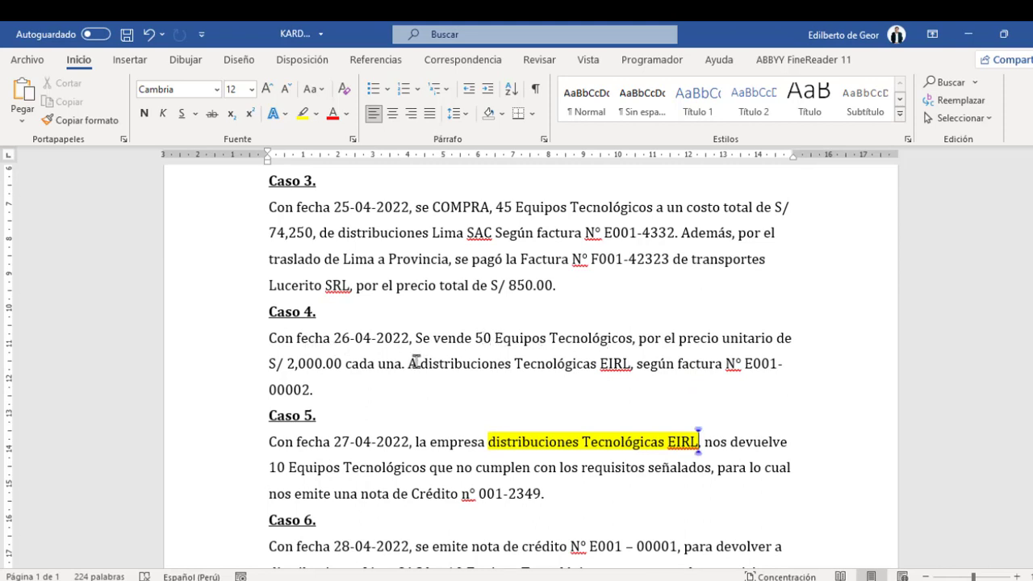
{"action": "left_click_drag", "start_coordinate": [408, 364], "coordinate": [629, 364]}
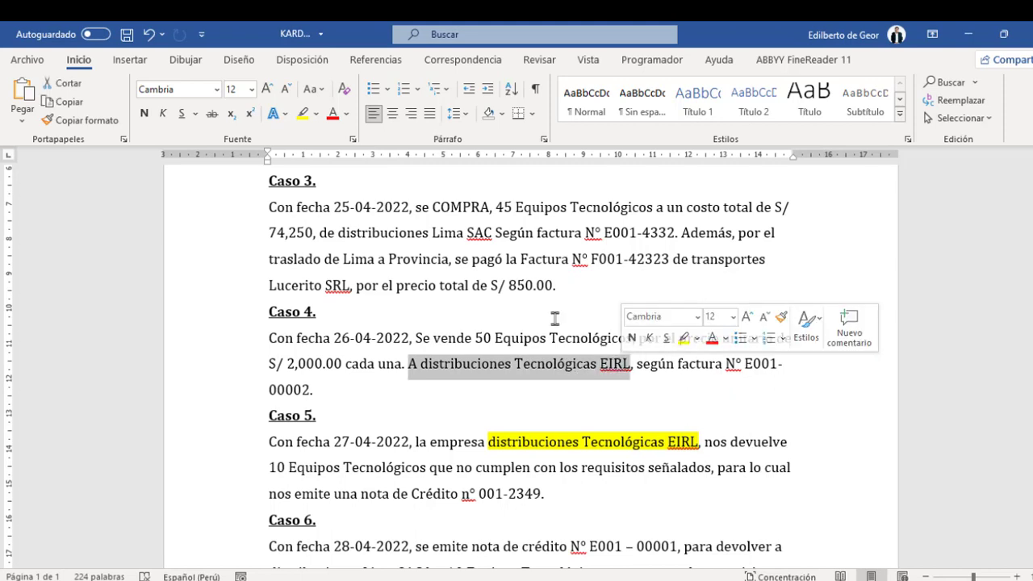
{"action": "left_click", "coordinate": [302, 119]}
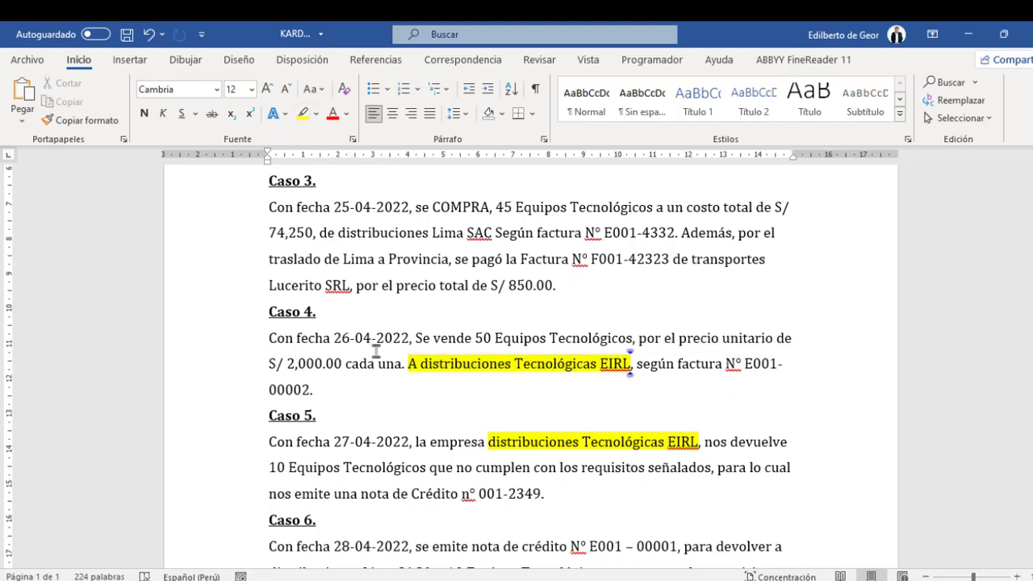
{"action": "left_click_drag", "start_coordinate": [333, 339], "coordinate": [409, 339]}
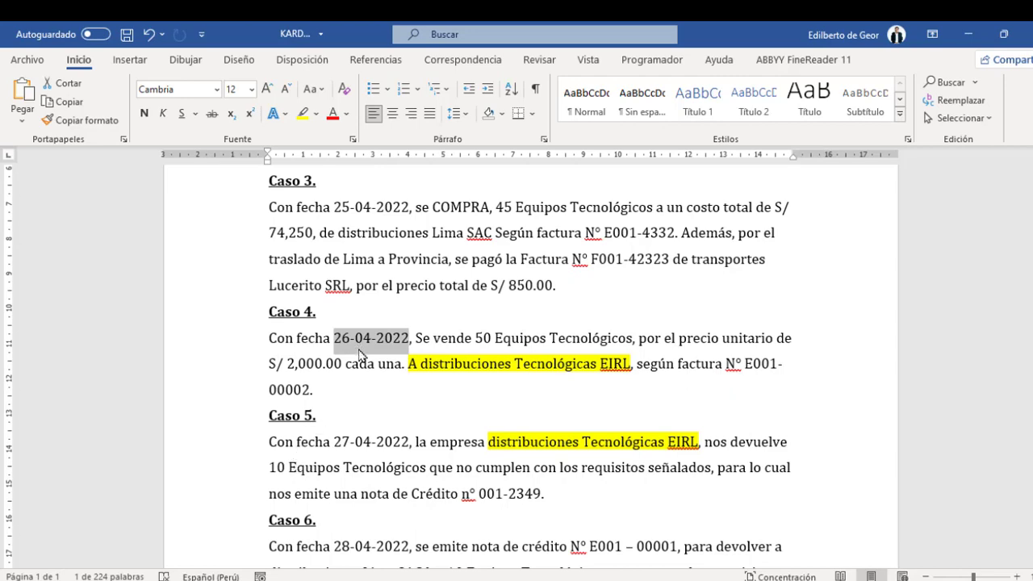
{"action": "key", "text": "alt+Tab"}
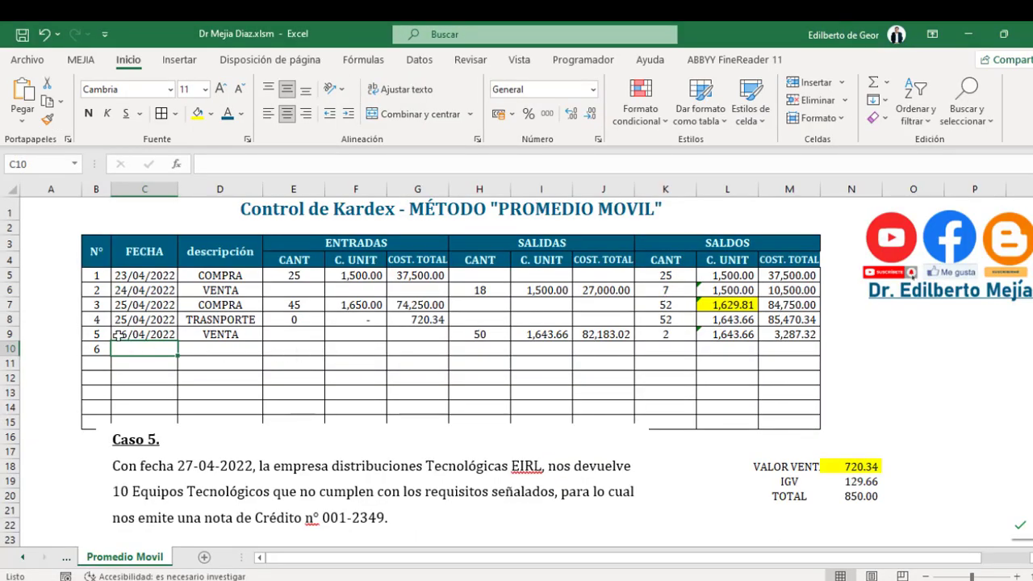
- Apply the light cyan fill across table row 9, the 50-unit VENTA
{"action": "left_click_drag", "start_coordinate": [142, 334], "coordinate": [819, 337]}
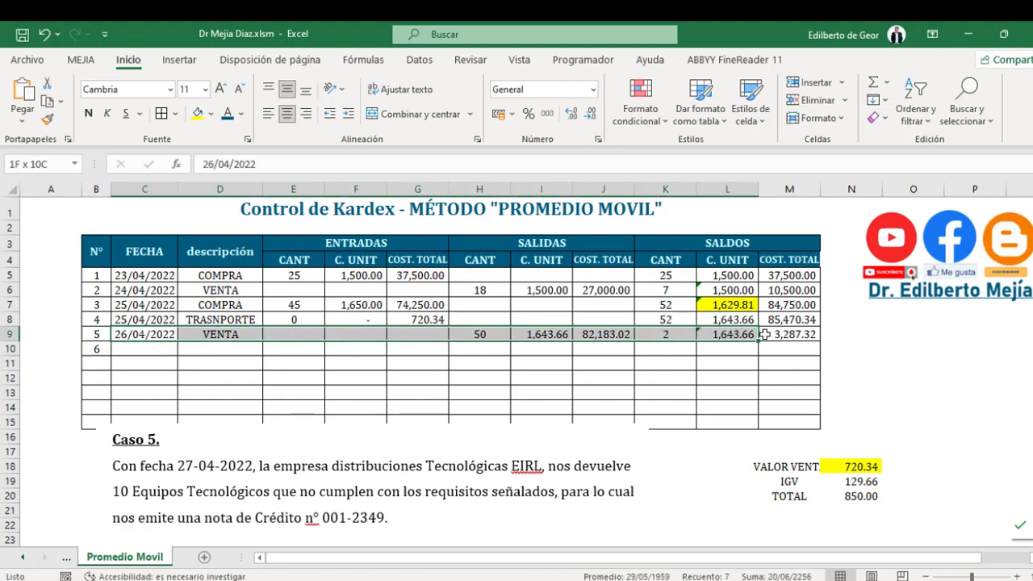
{"action": "left_click", "coordinate": [212, 114]}
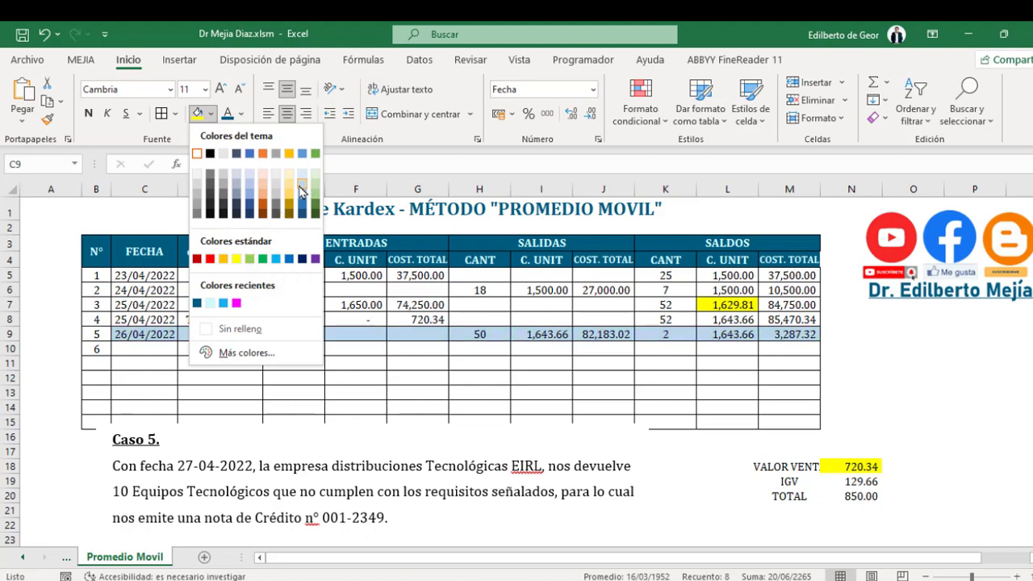
{"action": "left_click", "coordinate": [210, 302]}
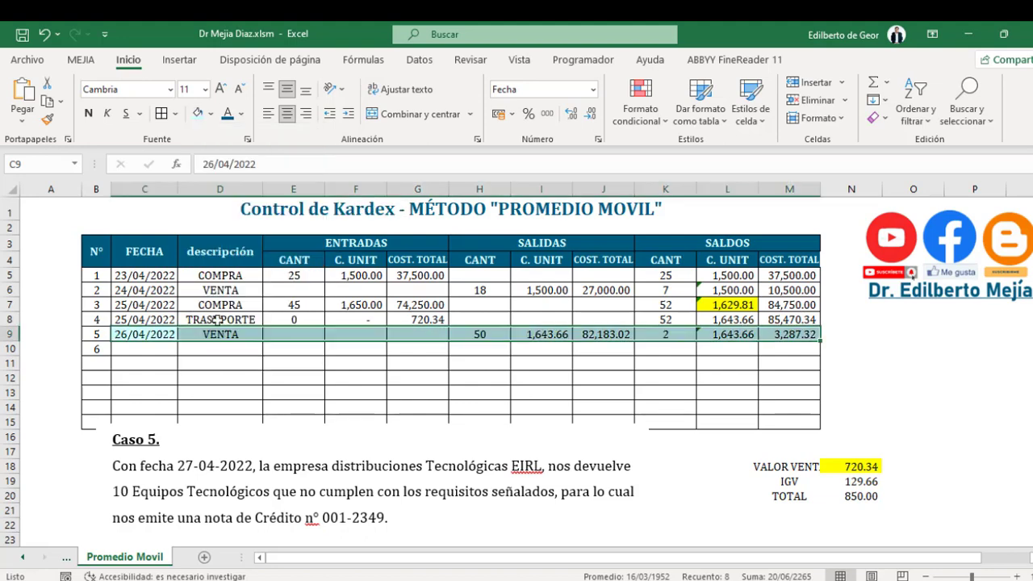
{"action": "left_click", "coordinate": [238, 365]}
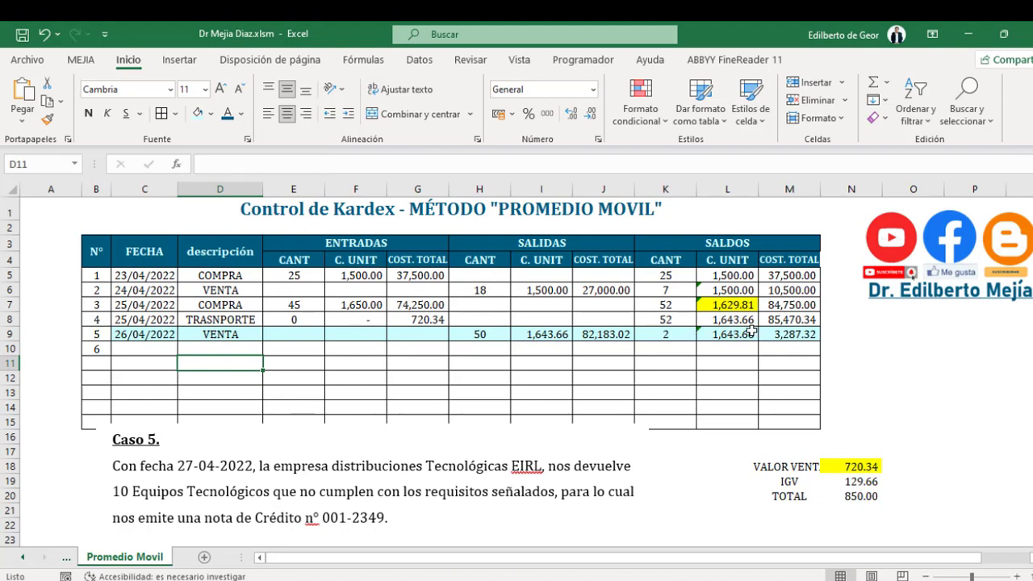
- Enter date 27/04/2022 and description DEVOLUCION-VENTA in row 10
{"action": "left_click", "coordinate": [134, 348]}
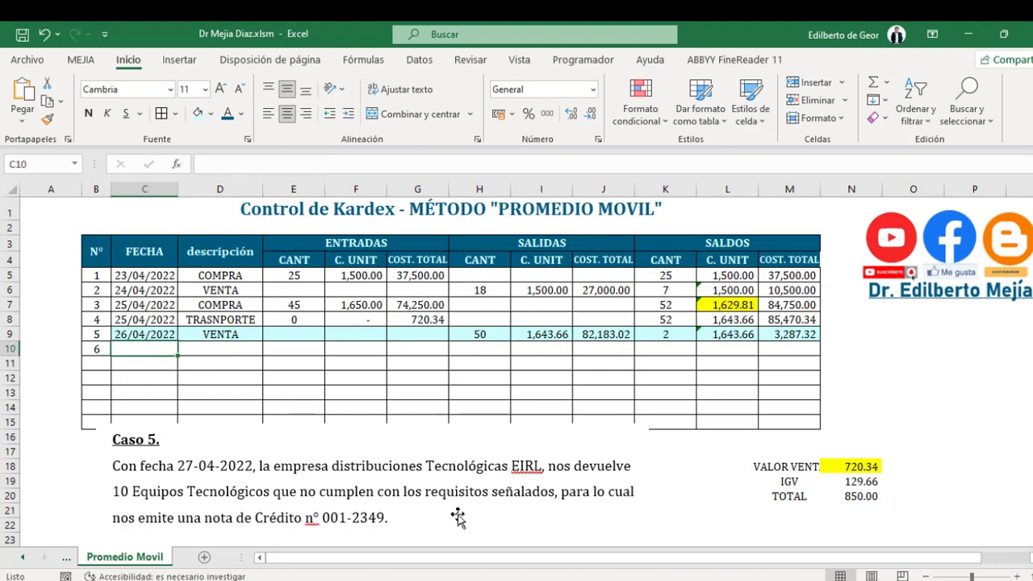
{"action": "type", "text": "2"}
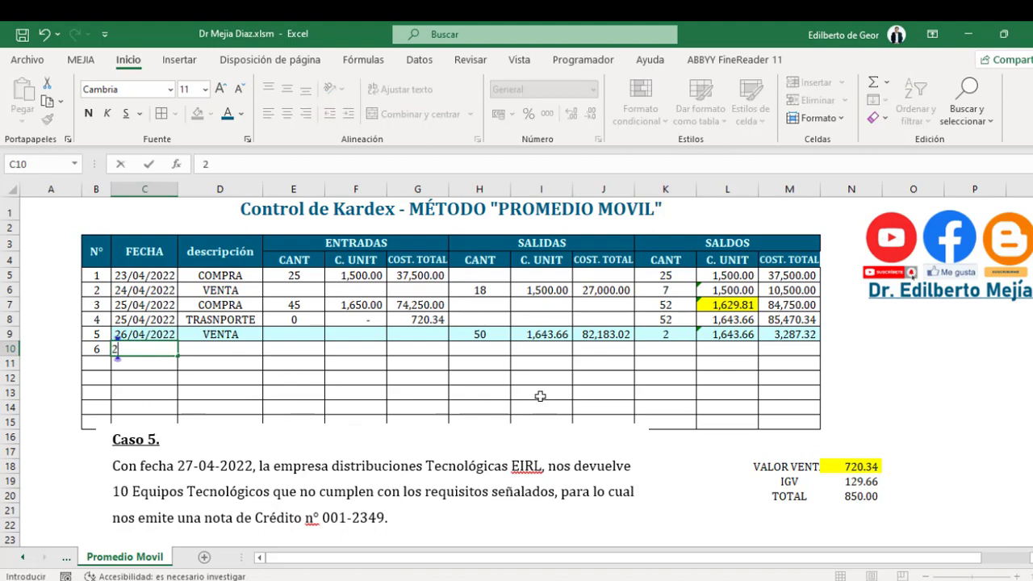
{"action": "type", "text": "7-4-"}
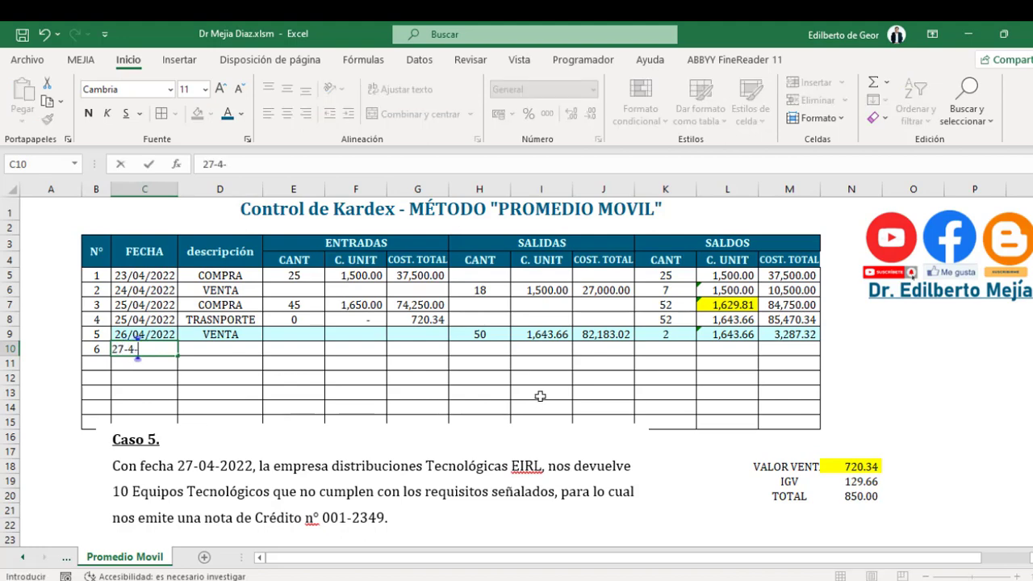
{"action": "type", "text": "2"}
{"action": "key", "text": "Return"}
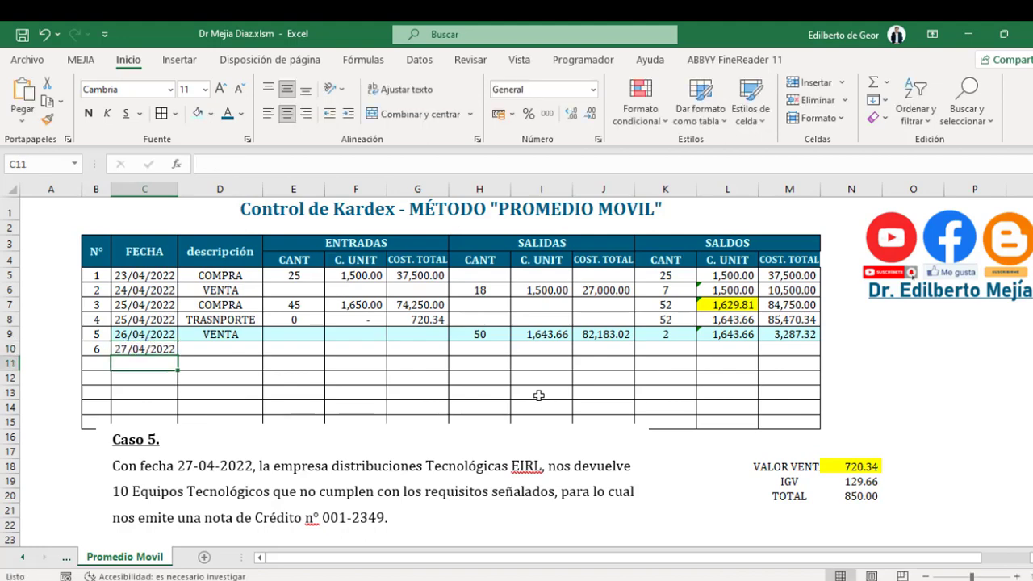
{"action": "left_click", "coordinate": [253, 352]}
{"action": "type", "text": "DE"}
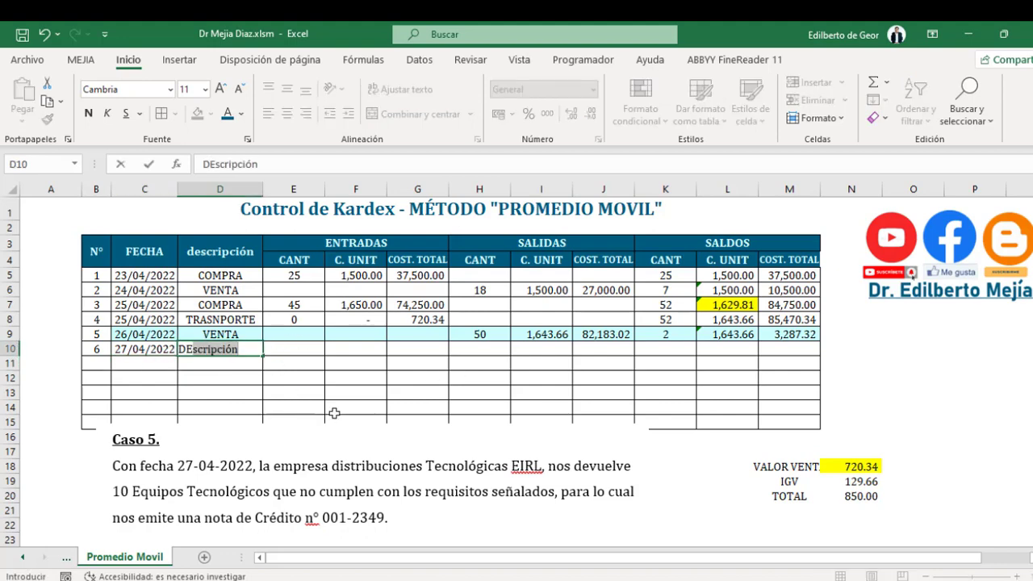
{"action": "type", "text": "VOLUCION-VENTA"}
{"action": "key", "text": "Return"}
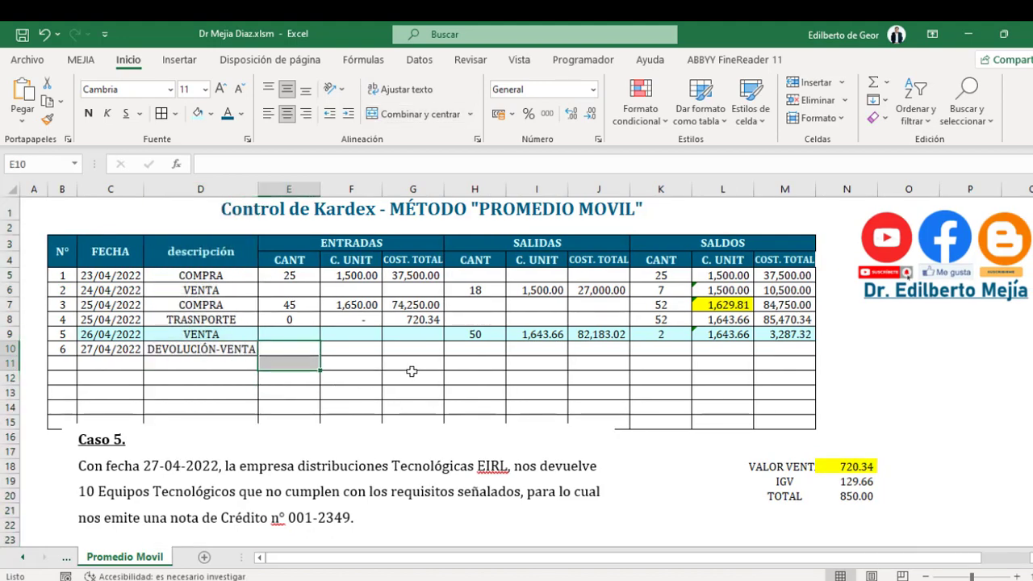
- Review the SALIDAS and ENTRADAS cells of the sale and return rows, ending on H10
{"action": "left_click", "coordinate": [491, 375]}
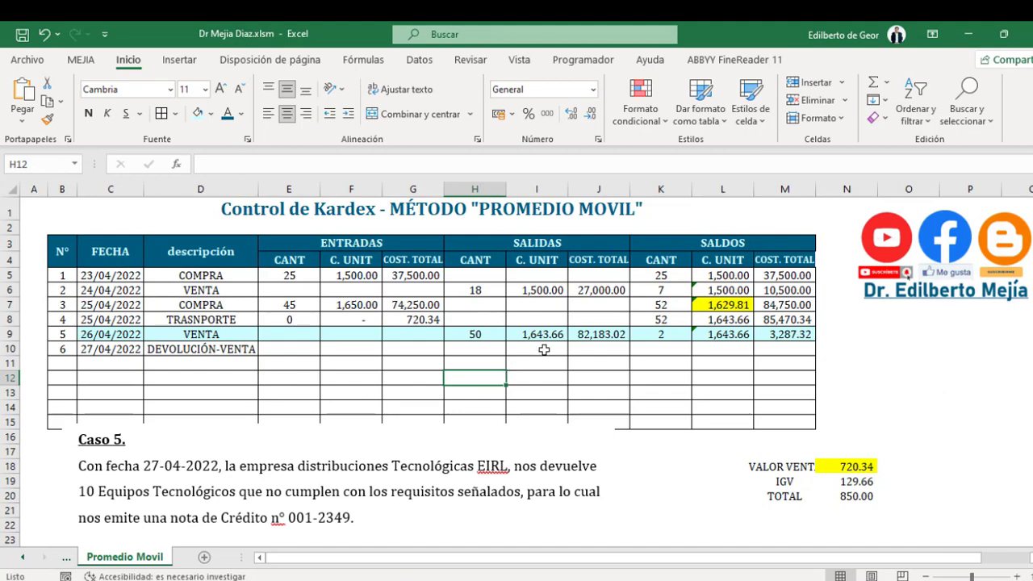
{"action": "left_click_drag", "start_coordinate": [468, 348], "coordinate": [600, 348]}
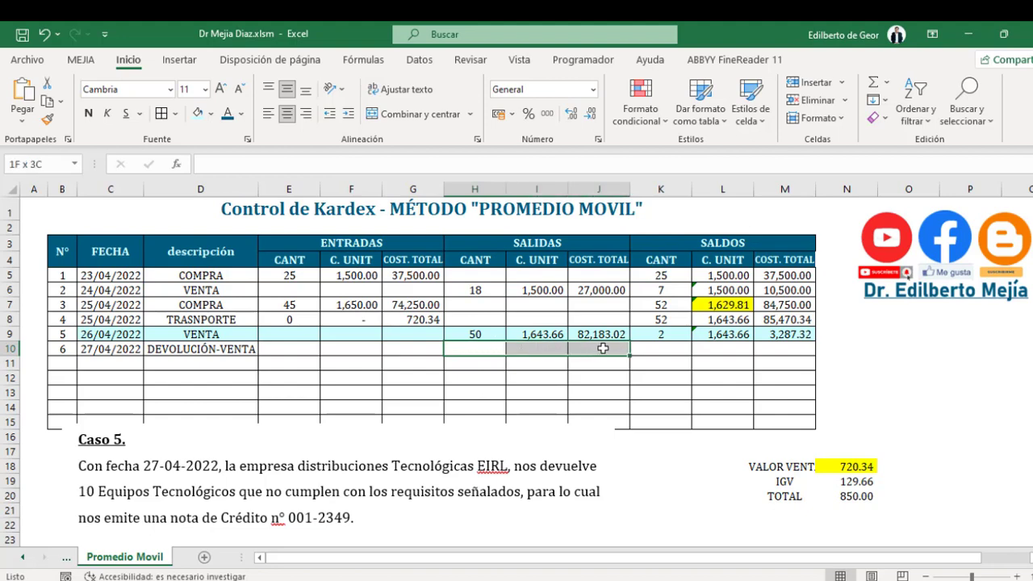
{"action": "left_click_drag", "start_coordinate": [606, 340], "coordinate": [604, 334]}
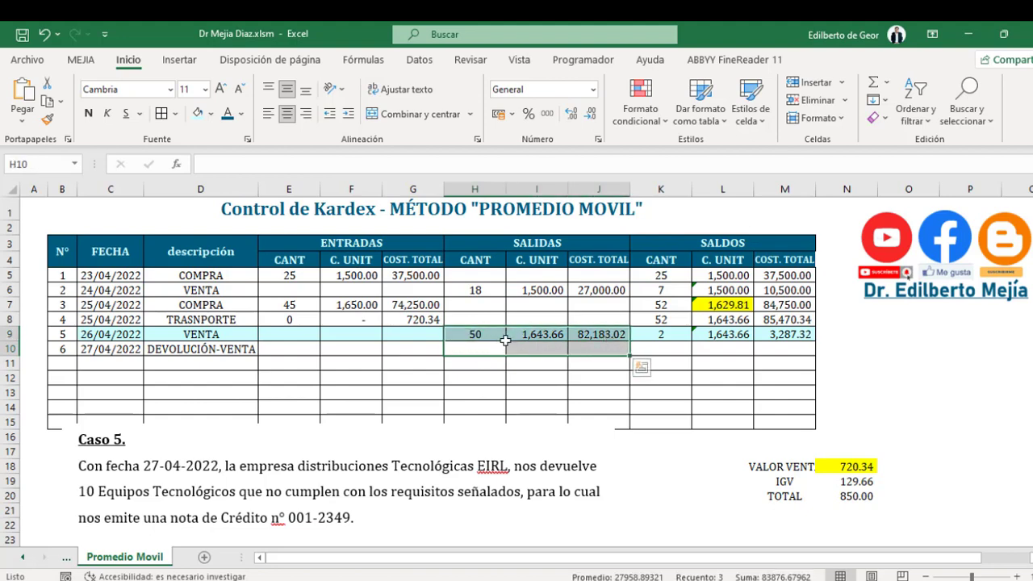
{"action": "left_click", "coordinate": [293, 330]}
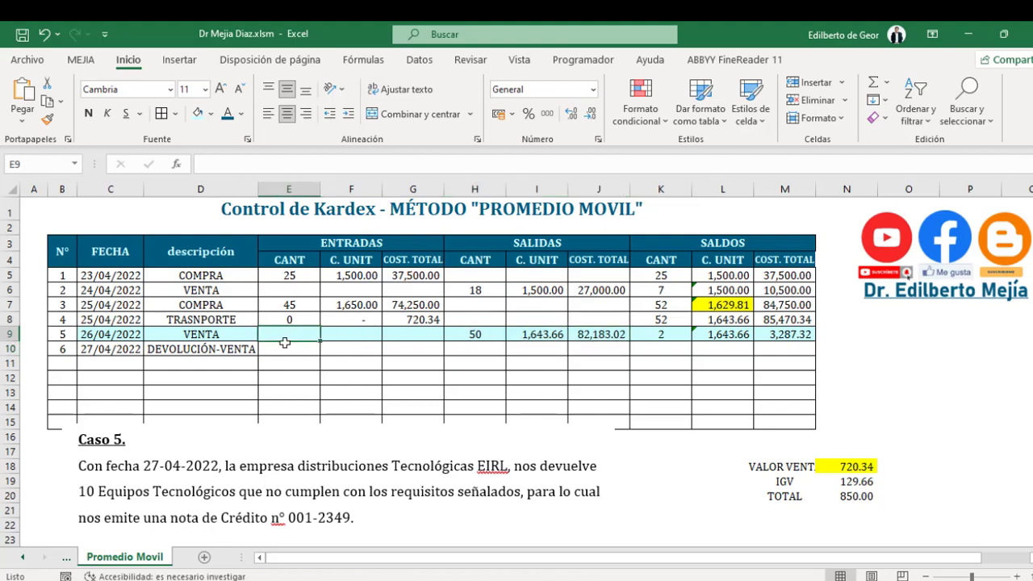
{"action": "left_click_drag", "start_coordinate": [284, 346], "coordinate": [407, 361]}
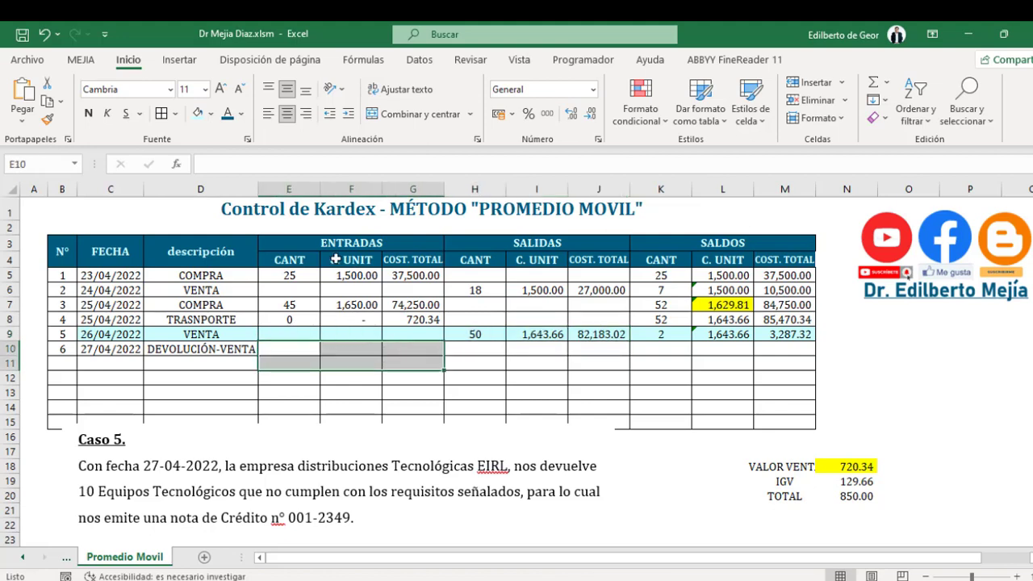
{"action": "left_click", "coordinate": [487, 351]}
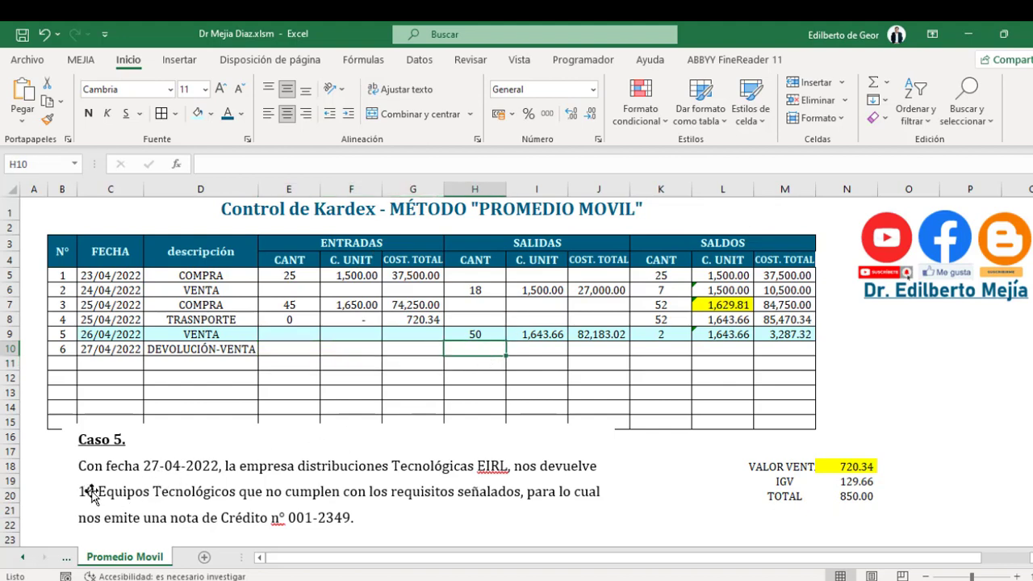
- Record -10 units out in H10 at the sale's unit cost 1,643.66 (=+I9)
{"action": "type", "text": "-"}
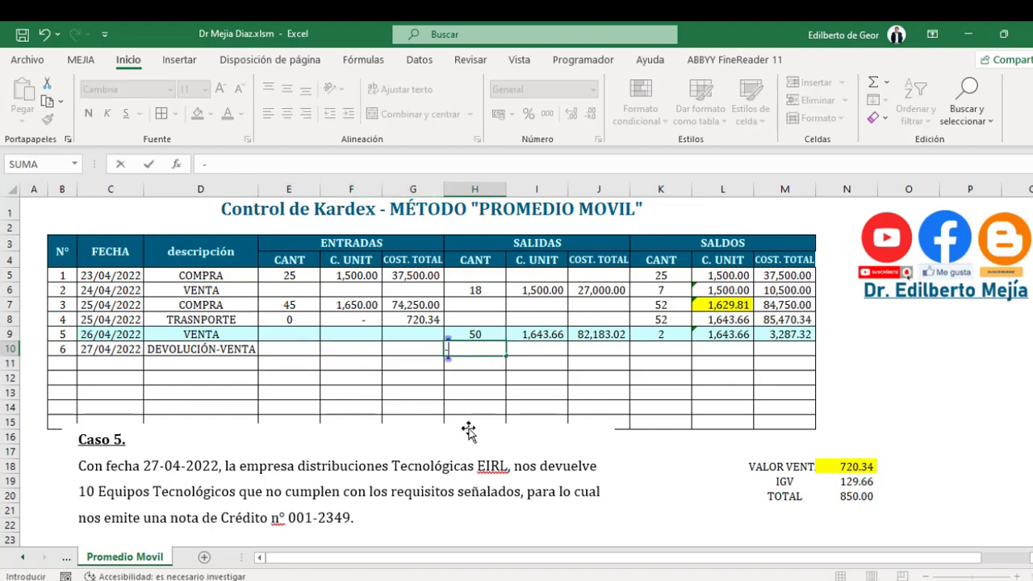
{"action": "type", "text": "10"}
{"action": "key", "text": "Return"}
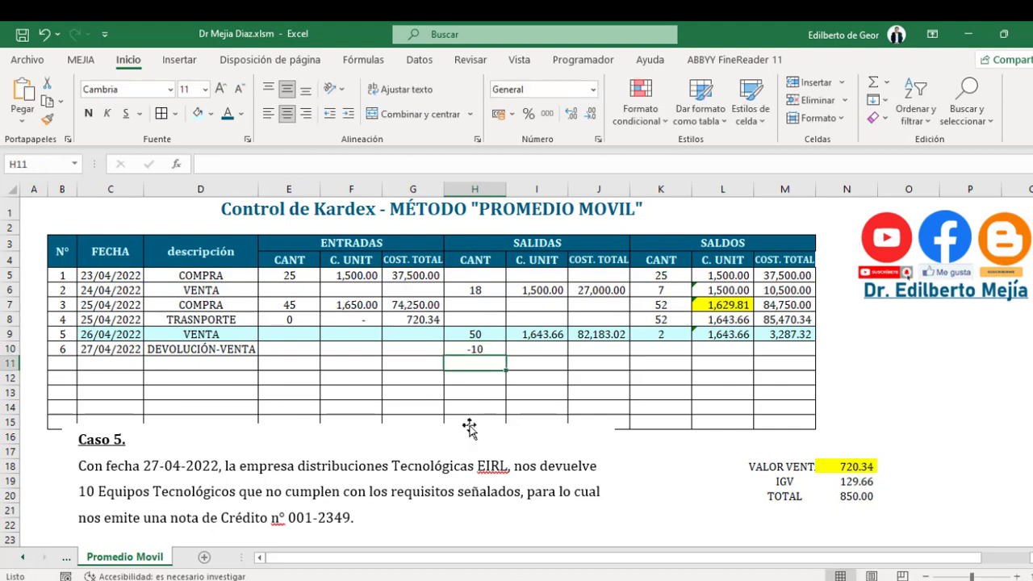
{"action": "left_click", "coordinate": [534, 348]}
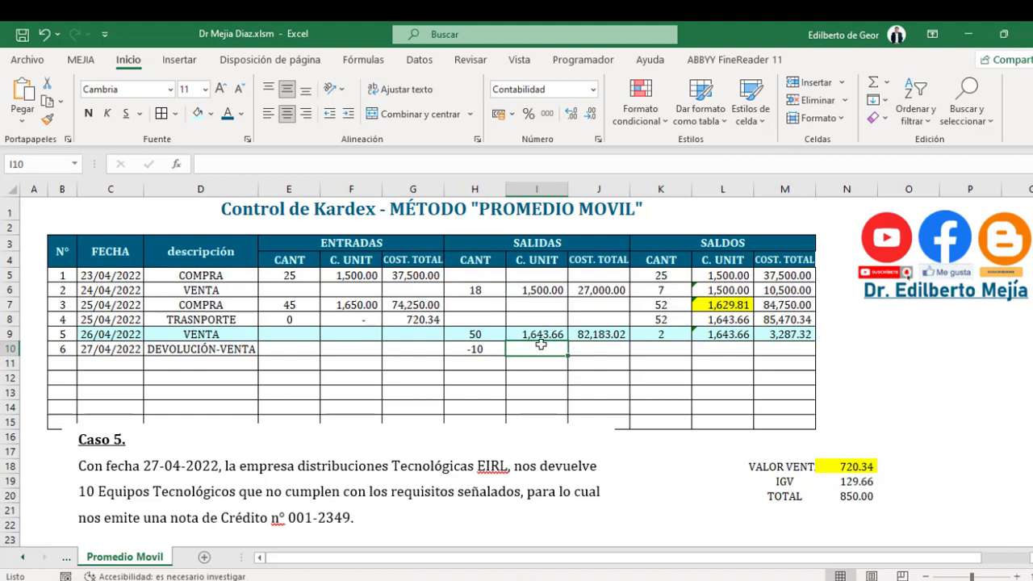
{"action": "type", "text": "+"}
{"action": "left_click", "coordinate": [539, 334]}
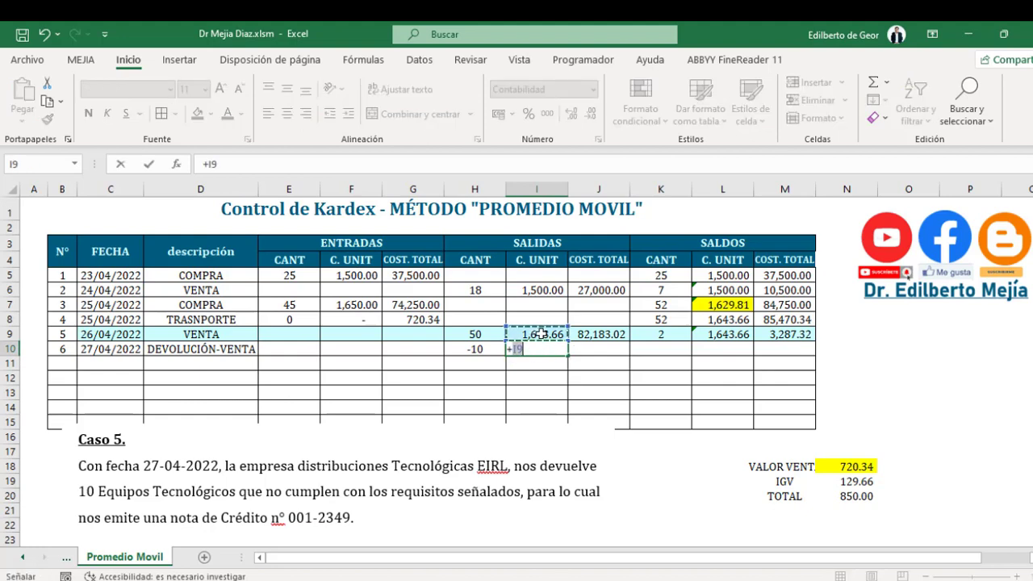
{"action": "key", "text": "Return"}
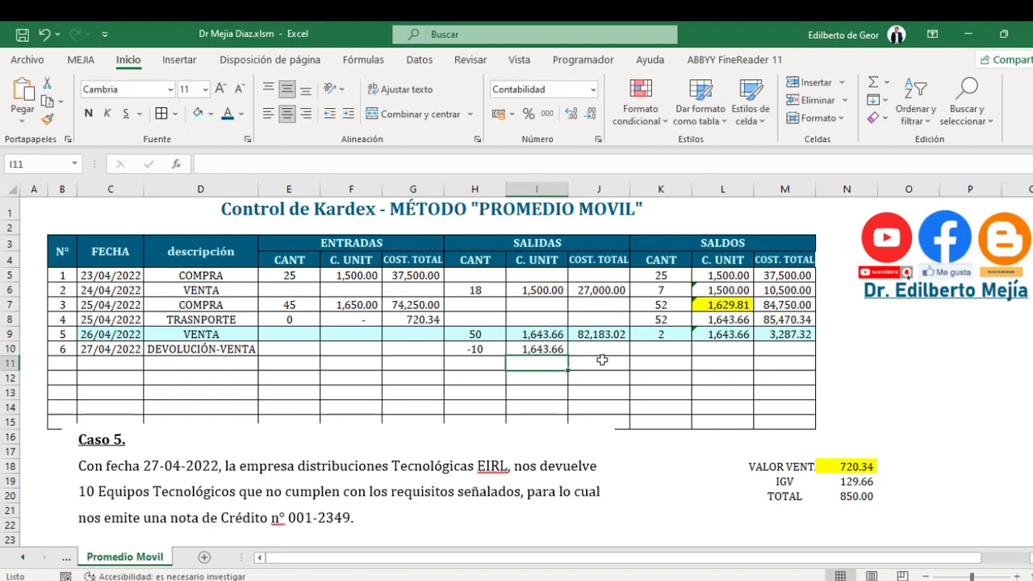
- Compute the return's total cost in J10 as =+I10*H10, giving -16,436.60
{"action": "left_click", "coordinate": [602, 349]}
{"action": "type", "text": "+"}
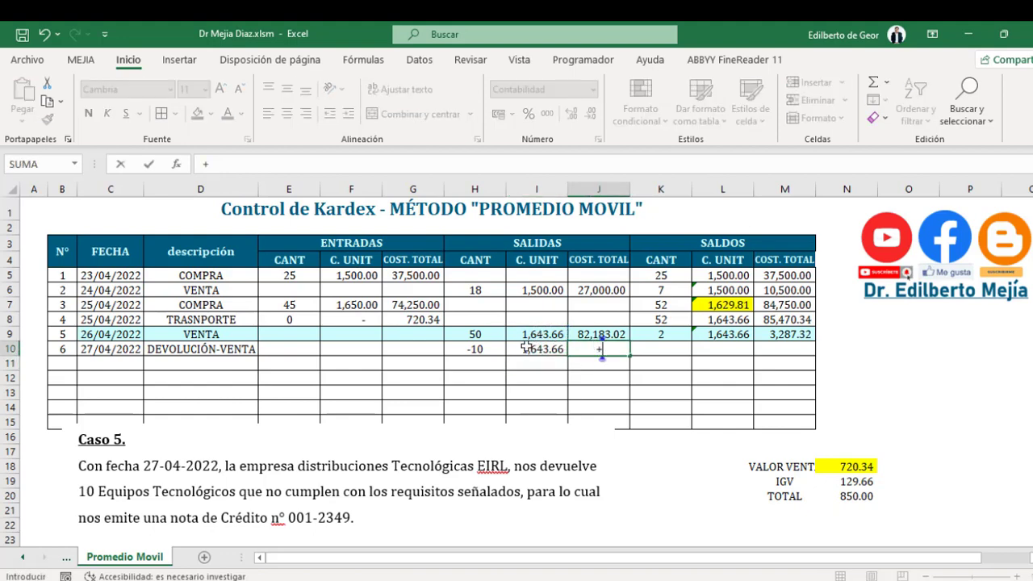
{"action": "left_click", "coordinate": [526, 347]}
{"action": "type", "text": "*"}
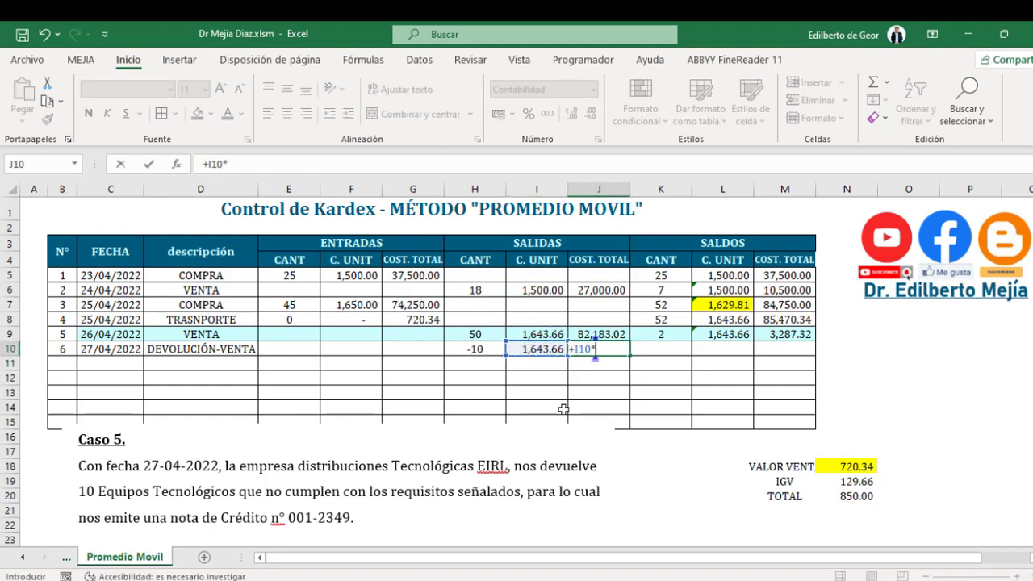
{"action": "left_click", "coordinate": [468, 353]}
{"action": "key", "text": "Return"}
{"action": "left_click", "coordinate": [612, 349]}
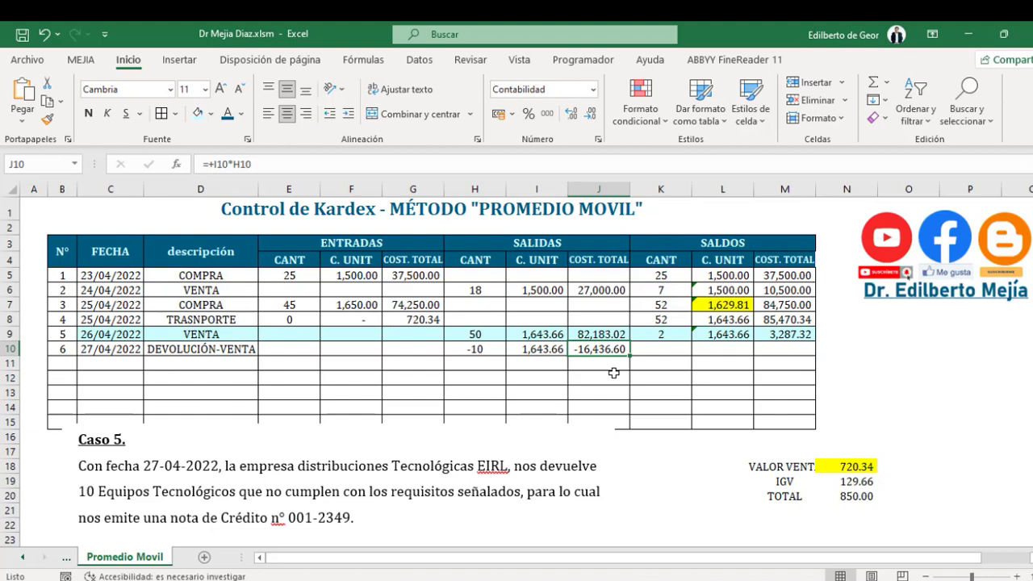
{"action": "left_click", "coordinate": [686, 348]}
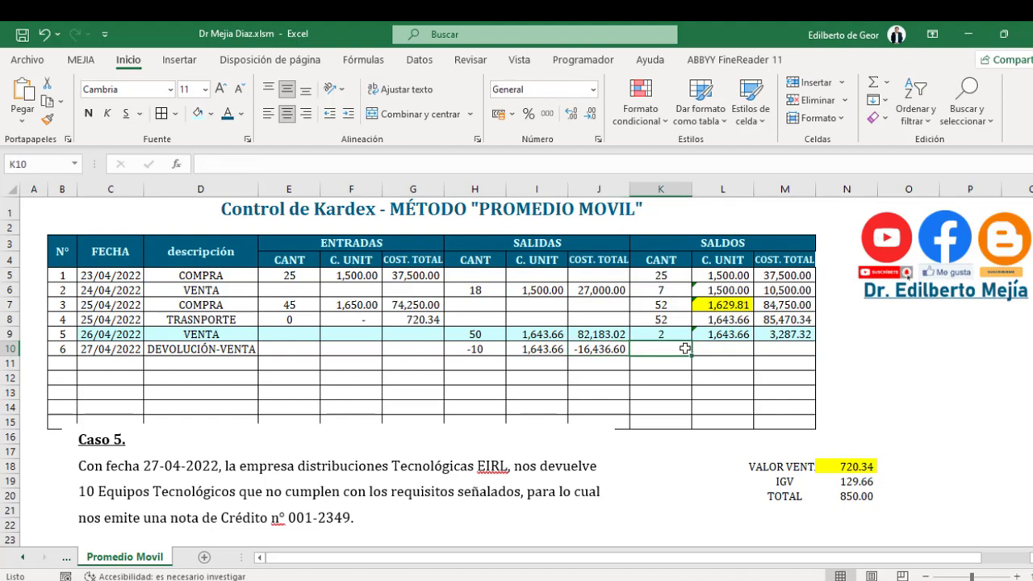
- Set the balance quantity in K10 to =+K9-H10, giving 12 units
{"action": "type", "text": "+"}
{"action": "left_click", "coordinate": [673, 330]}
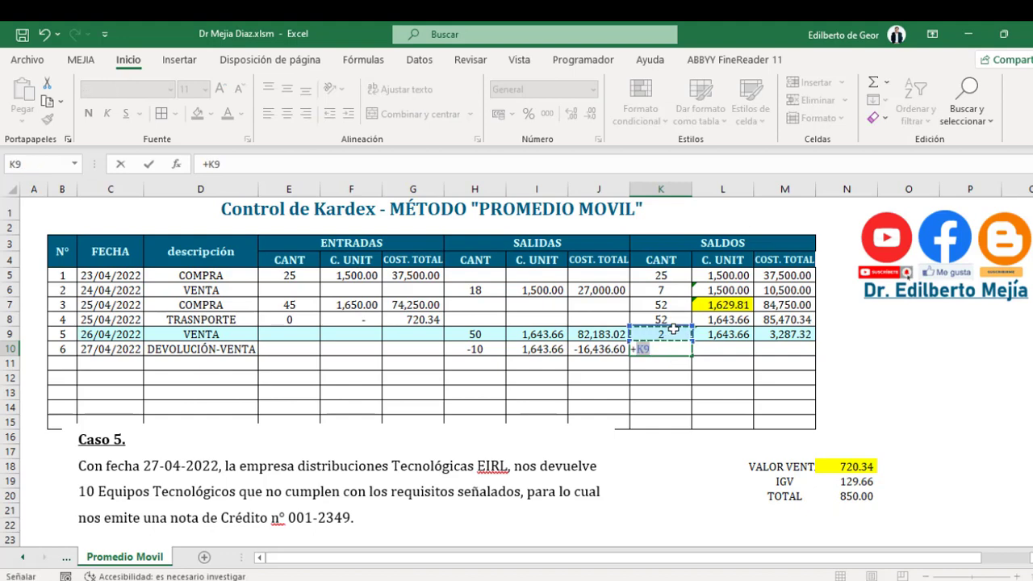
{"action": "type", "text": "-"}
{"action": "left_click", "coordinate": [483, 352]}
{"action": "key", "text": "Return"}
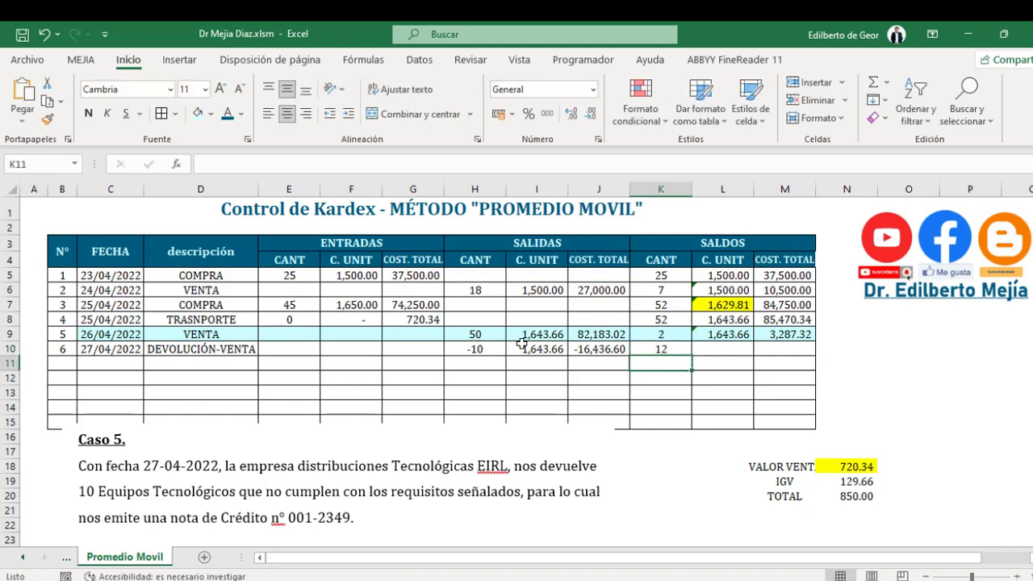
{"action": "left_click", "coordinate": [672, 346]}
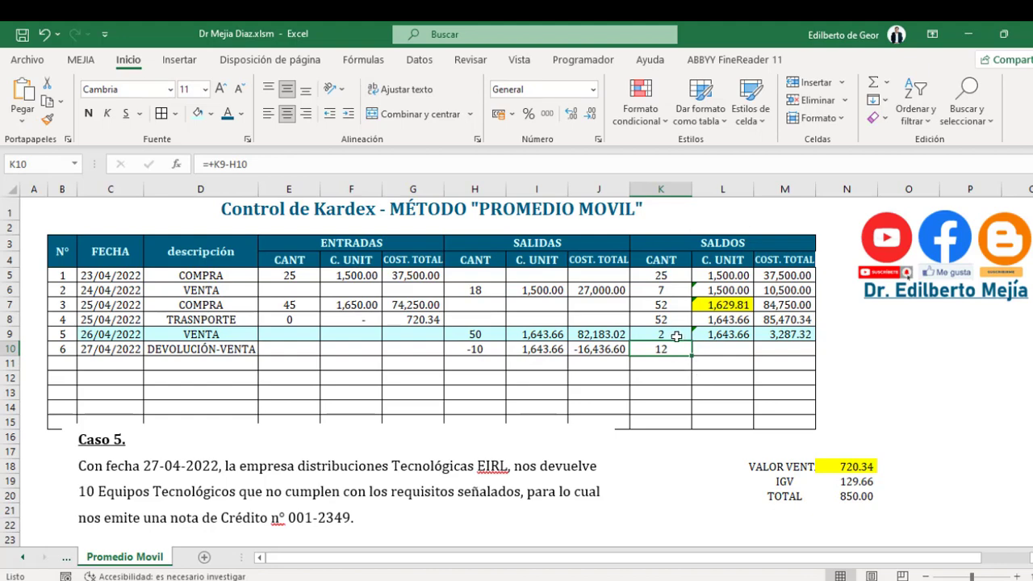
- Set the balance total cost in M10 to =+M9-J10, giving 19,723.92
{"action": "left_click", "coordinate": [796, 348]}
{"action": "type", "text": "+"}
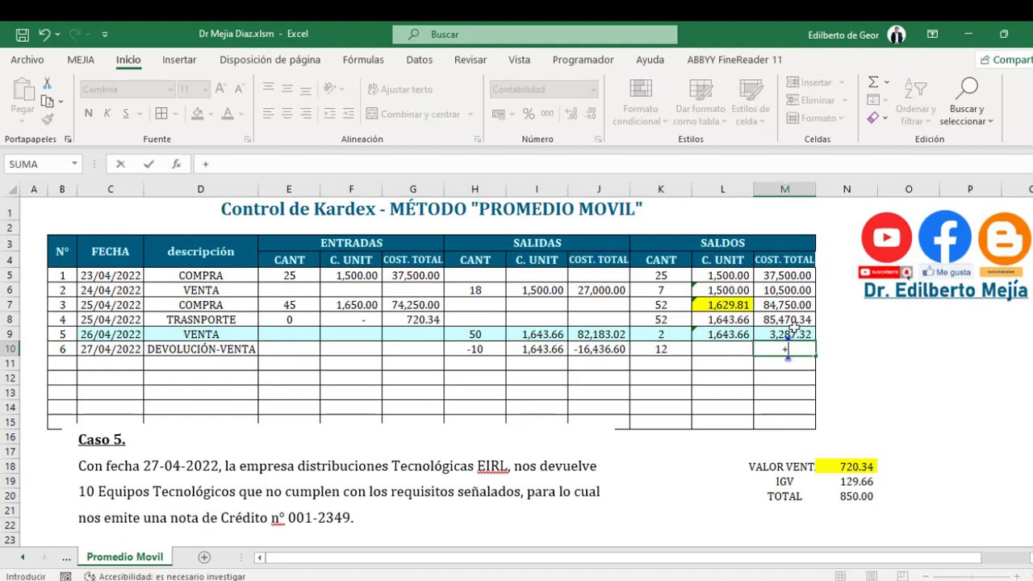
{"action": "left_click", "coordinate": [794, 334]}
{"action": "type", "text": "-"}
{"action": "left_click", "coordinate": [601, 349]}
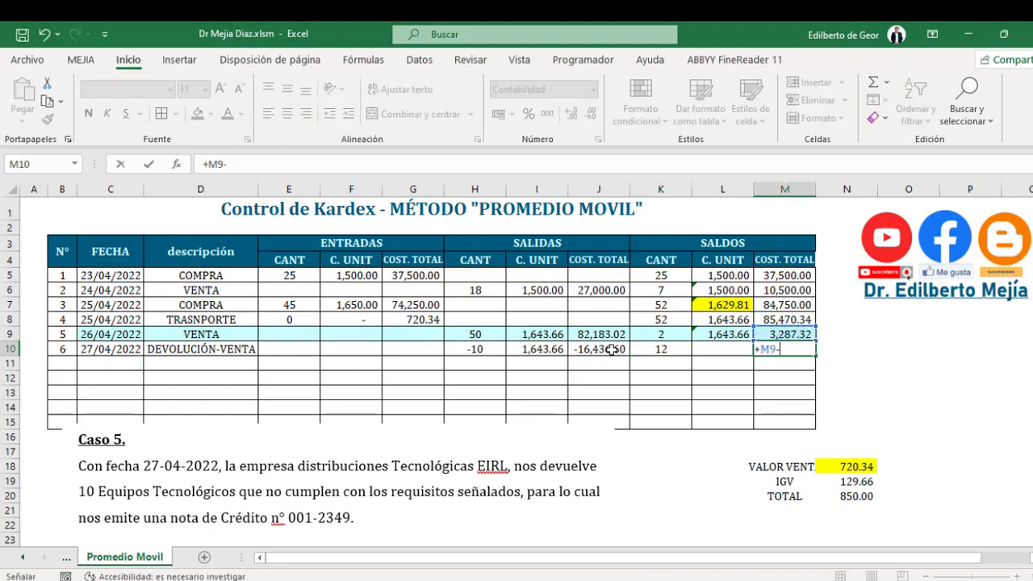
{"action": "key", "text": "Return"}
- Set the average unit cost in L10 to =+M10/K10, giving 1,643.66
{"action": "left_click", "coordinate": [703, 350]}
{"action": "type", "text": "+"}
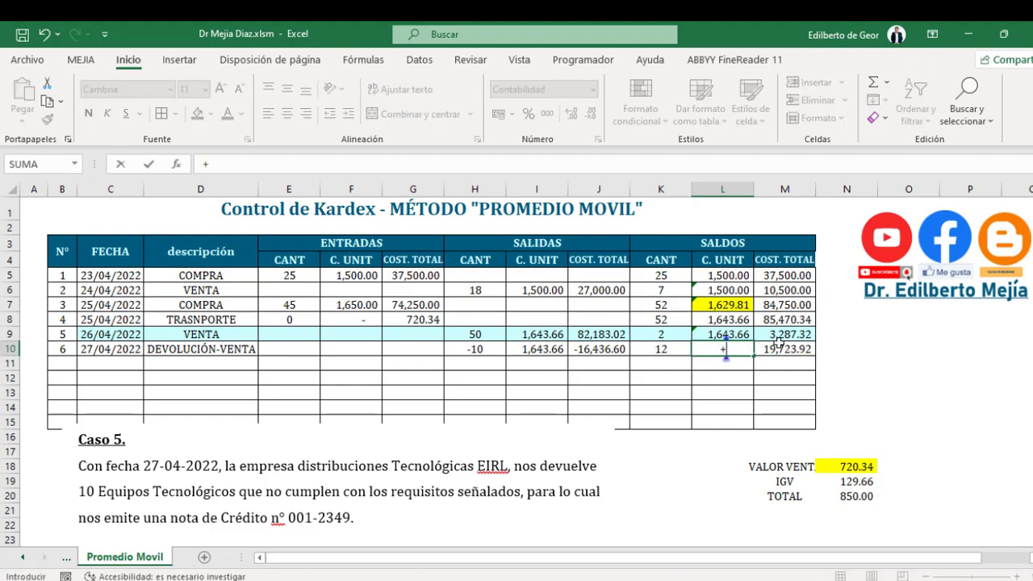
{"action": "left_click", "coordinate": [778, 347]}
{"action": "type", "text": "/"}
{"action": "left_click", "coordinate": [674, 347]}
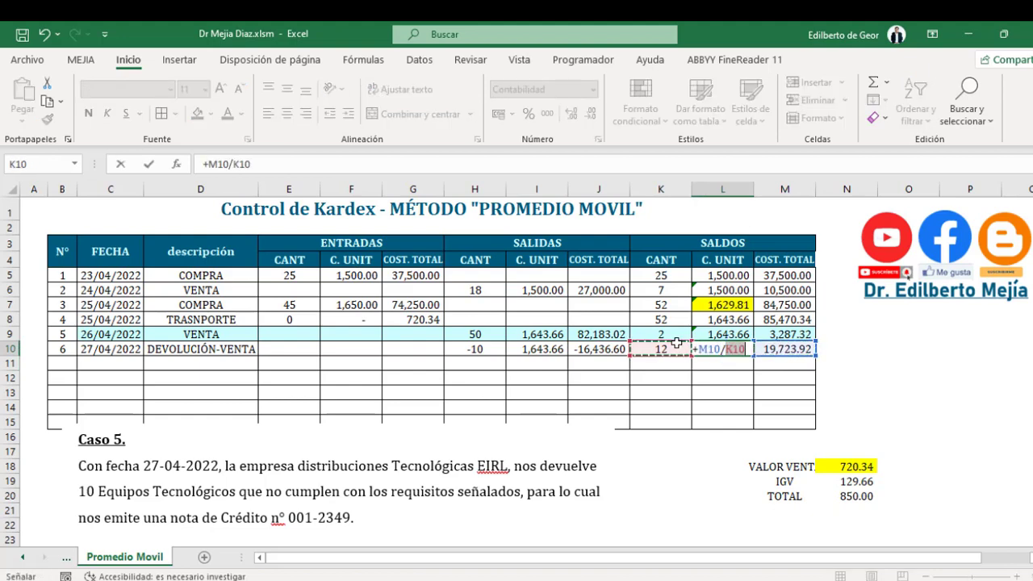
{"action": "key", "text": "Return"}
{"action": "left_click", "coordinate": [731, 347]}
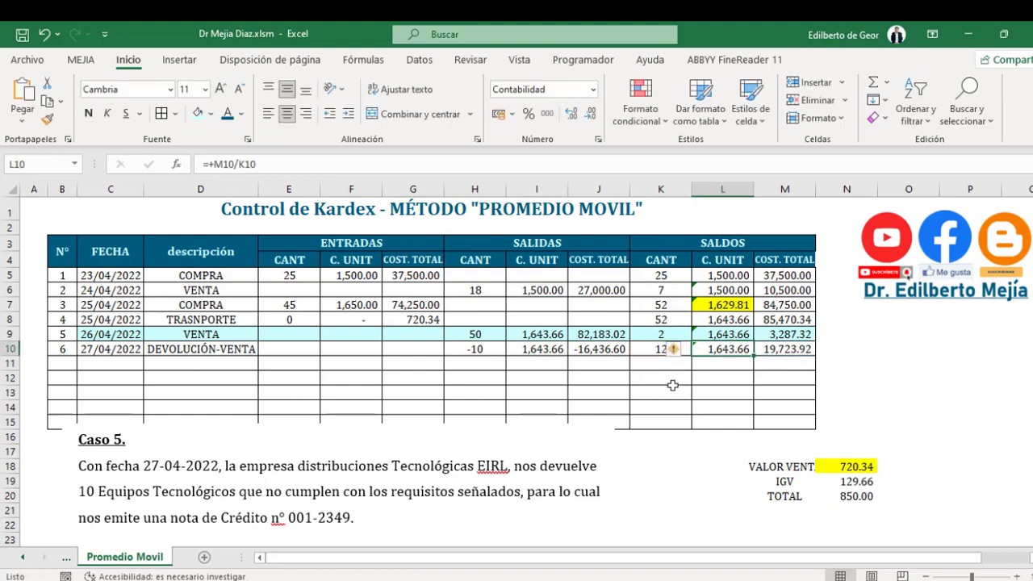
{"action": "left_click", "coordinate": [663, 352]}
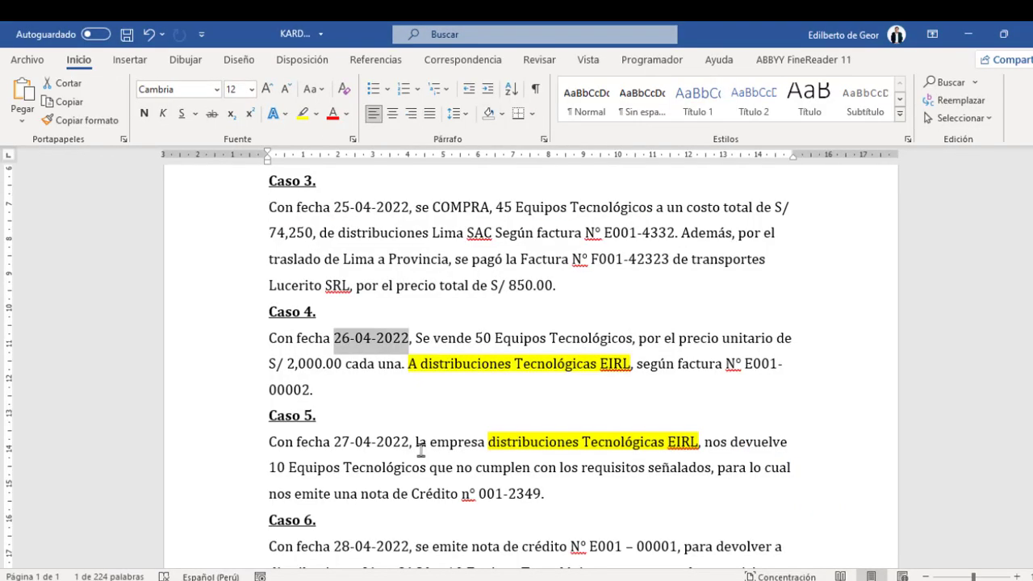
- Screen-clip and copy the Caso 6 credit-note paragraph in Word, then return to Excel
{"action": "scroll", "coordinate": [371, 436], "scroll_direction": "down", "scroll_amount": 2}
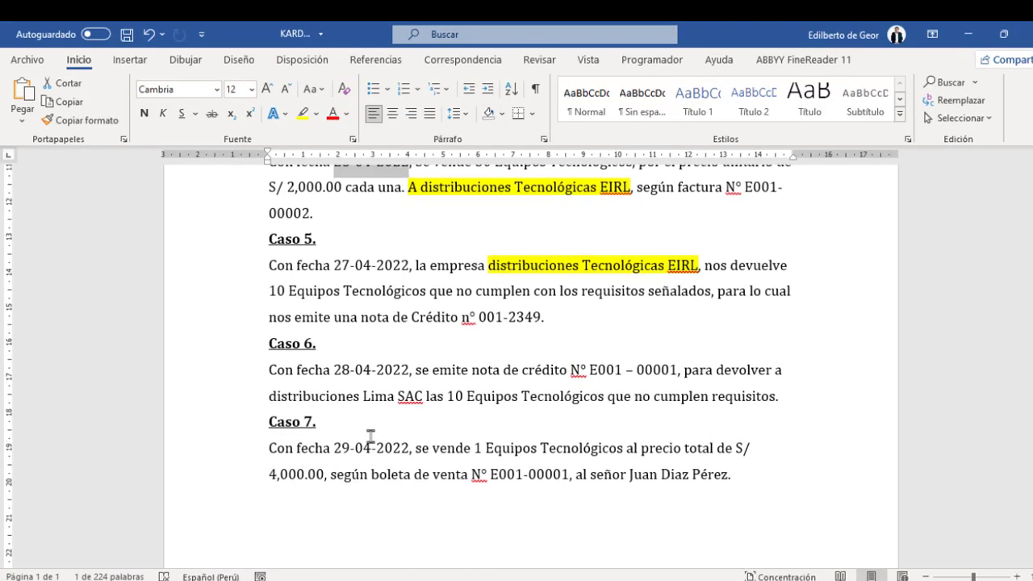
{"action": "key", "text": "super+shift+s"}
{"action": "mouse_move", "coordinate": [255, 330]}
{"action": "left_mouse_down"}
{"action": "mouse_move", "coordinate": [530, 397]}
{"action": "mouse_move", "coordinate": [784, 410]}
{"action": "left_mouse_up"}
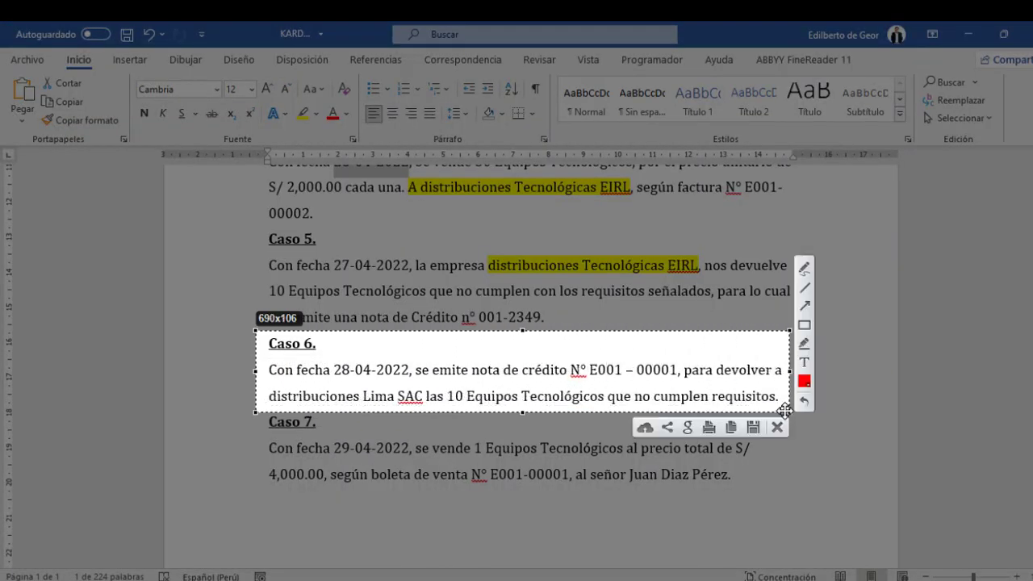
{"action": "key", "text": "ctrl+c"}
{"action": "key", "text": "alt+Tab"}
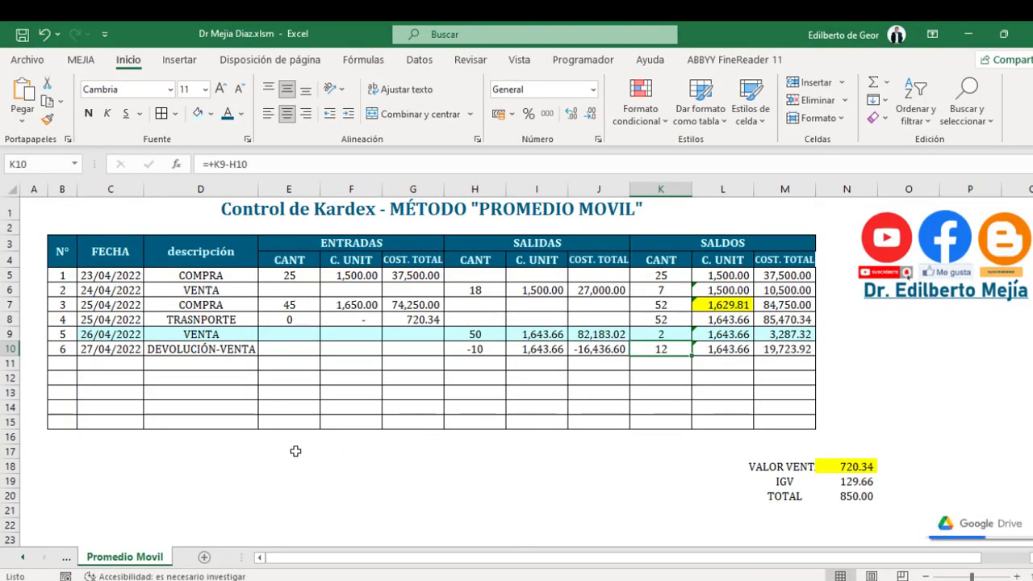
- Paste the Caso 6 image and position it directly under the Kardex table
{"action": "key", "text": "ctrl+v"}
{"action": "left_click_drag", "start_coordinate": [741, 403], "coordinate": [162, 486]}
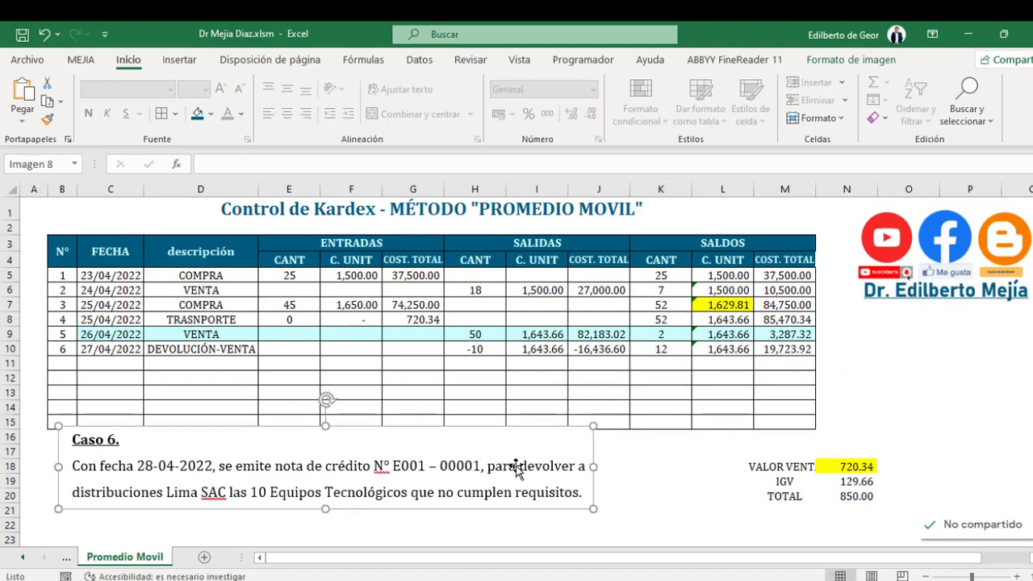
{"action": "left_click", "coordinate": [650, 479]}
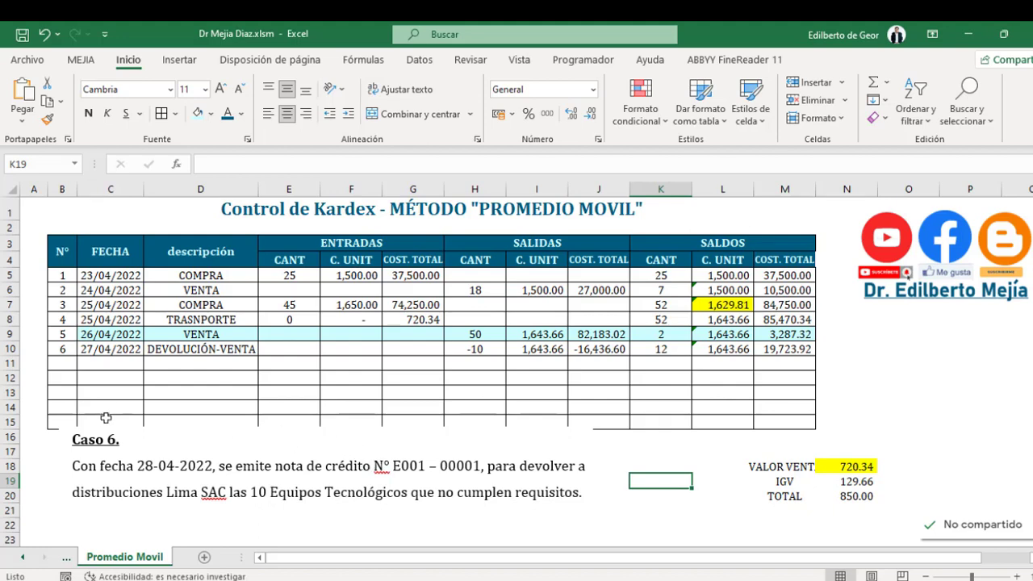
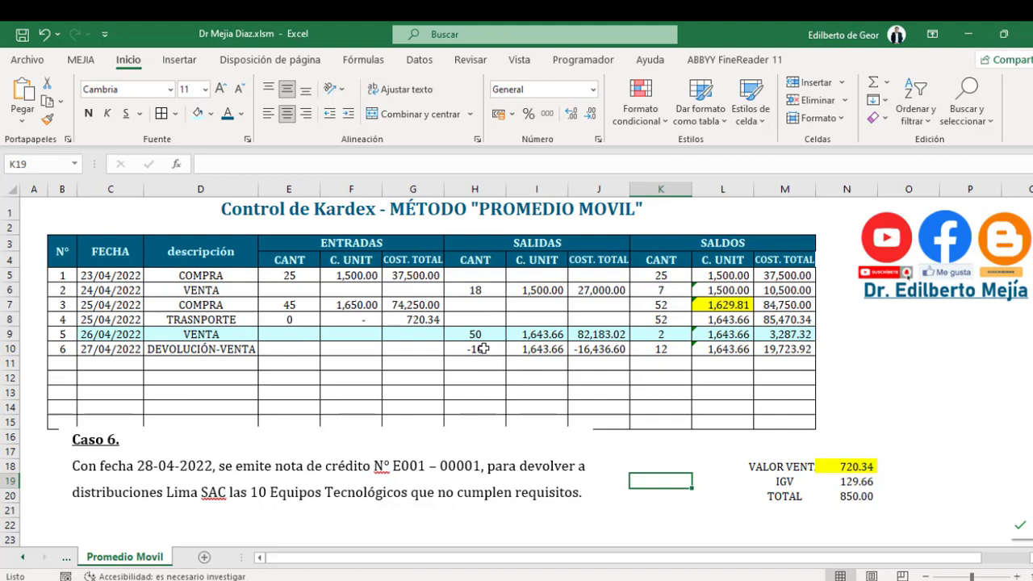
- Review the kardex sale row 9, return row 10 and purchase row 7, then switch to the Word cases document
{"action": "left_click_drag", "start_coordinate": [97, 334], "coordinate": [204, 334]}
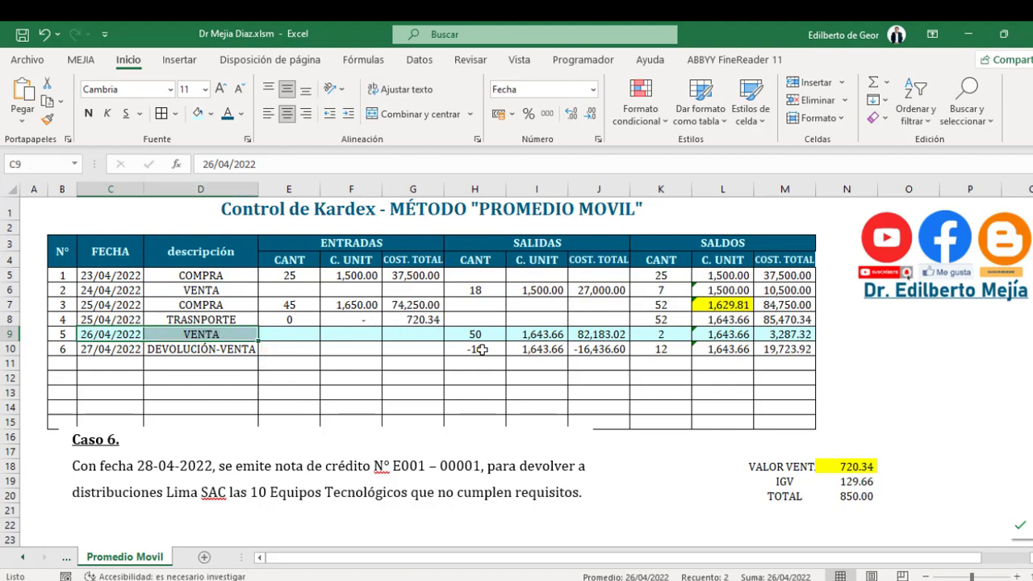
{"action": "left_click_drag", "start_coordinate": [482, 349], "coordinate": [584, 351]}
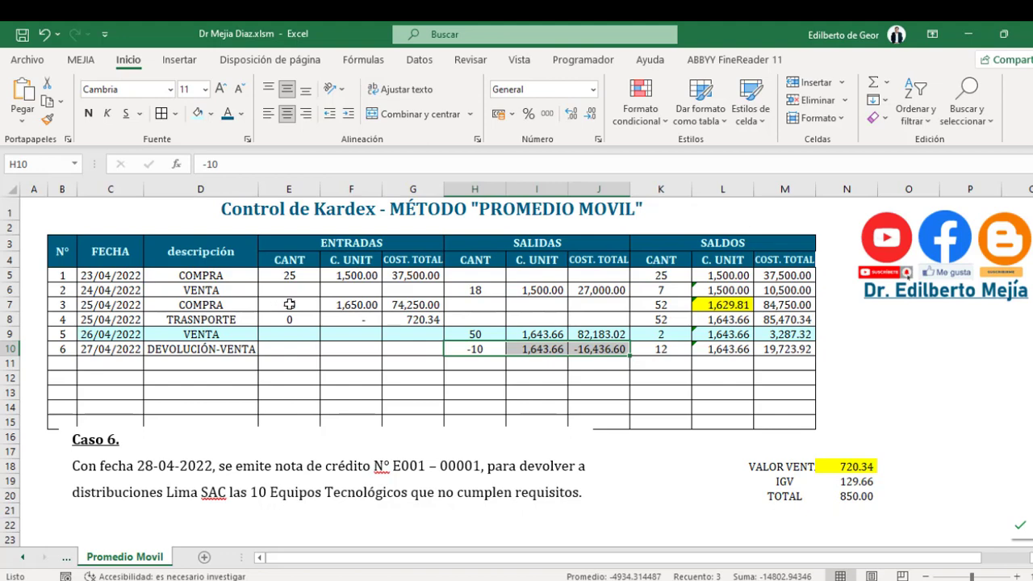
{"action": "left_click_drag", "start_coordinate": [289, 304], "coordinate": [424, 305]}
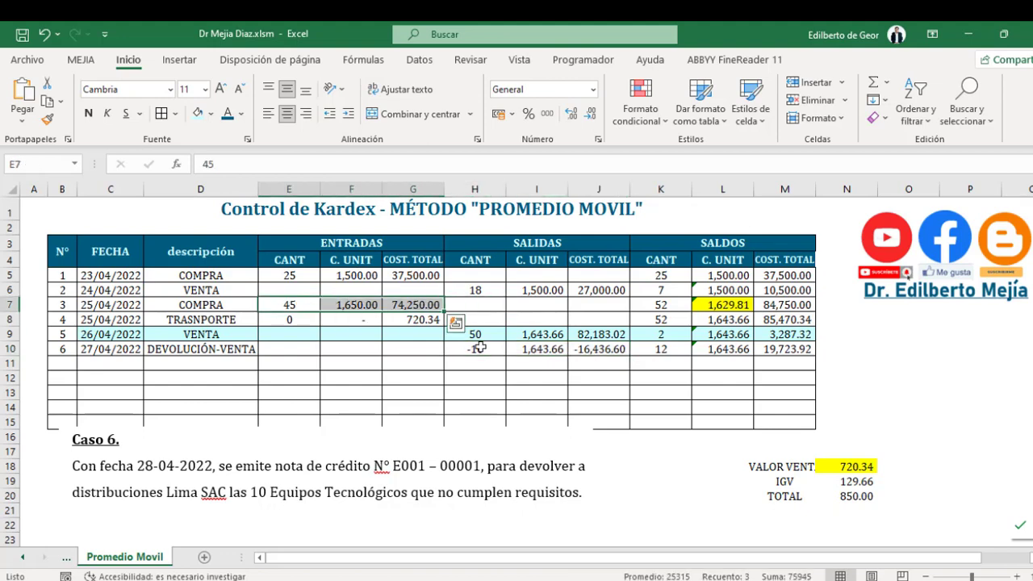
{"action": "key", "text": "alt+Tab"}
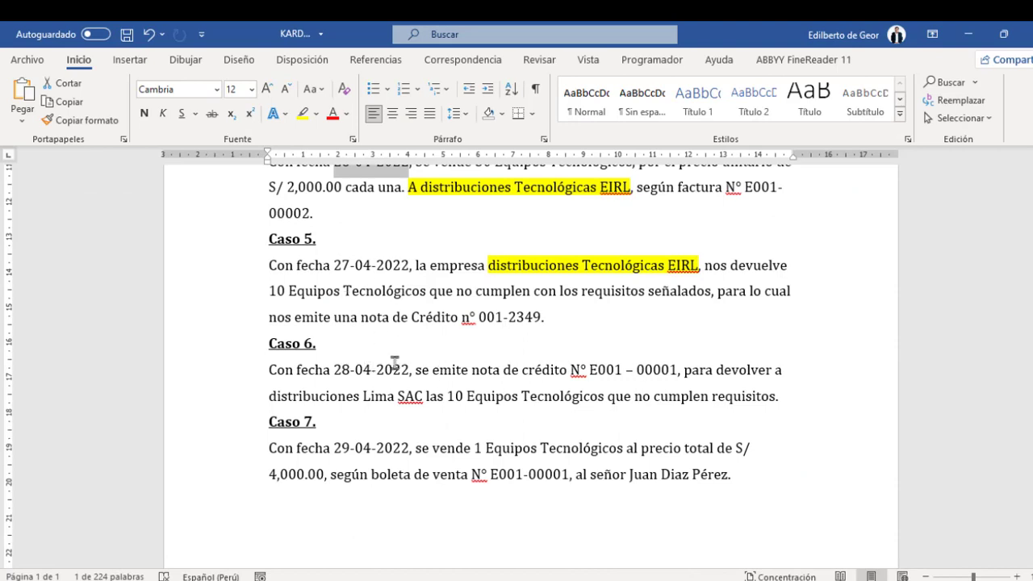
- Highlight 'nota de crédito' and 'distribuciones Lima SAC' in Caso 6 in turquoise
{"action": "left_click_drag", "start_coordinate": [482, 369], "coordinate": [568, 370]}
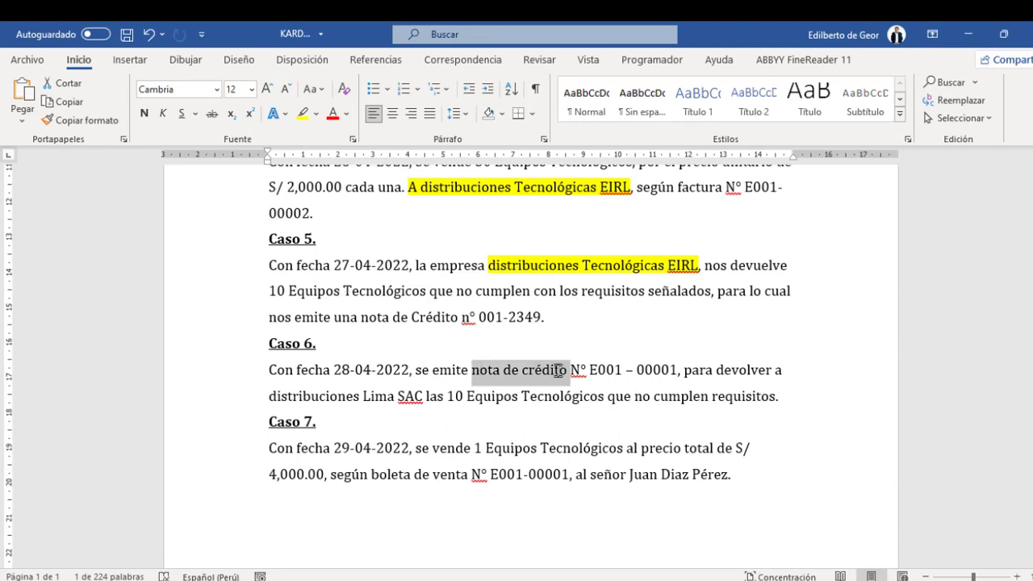
{"action": "left_click", "coordinate": [318, 115]}
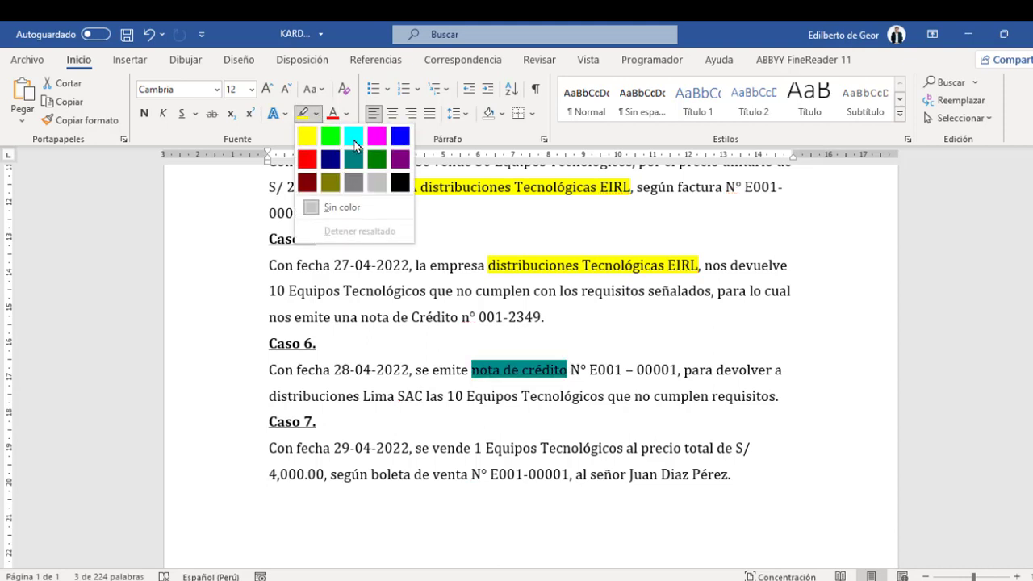
{"action": "left_click", "coordinate": [353, 135]}
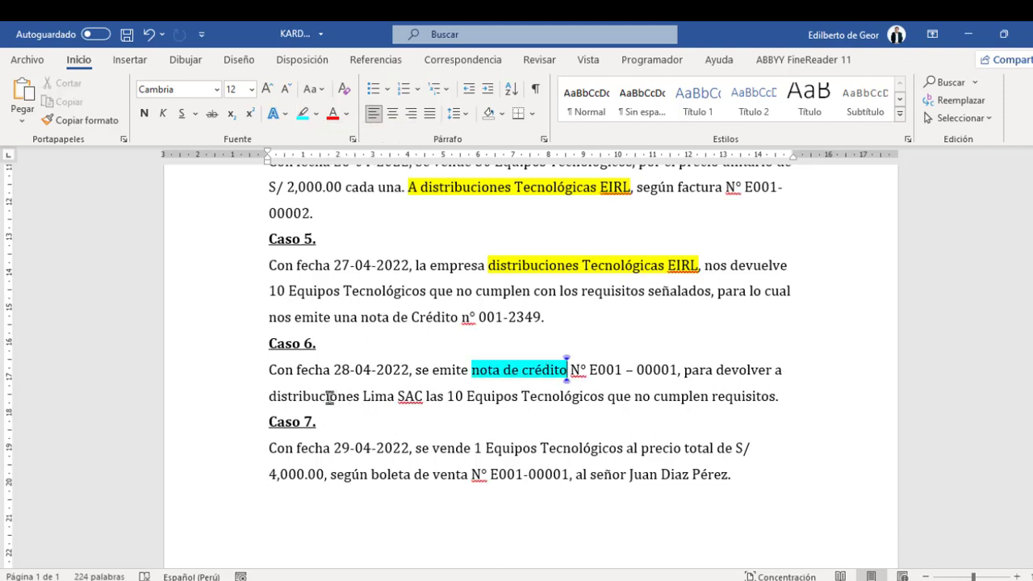
{"action": "left_click_drag", "start_coordinate": [269, 395], "coordinate": [424, 395]}
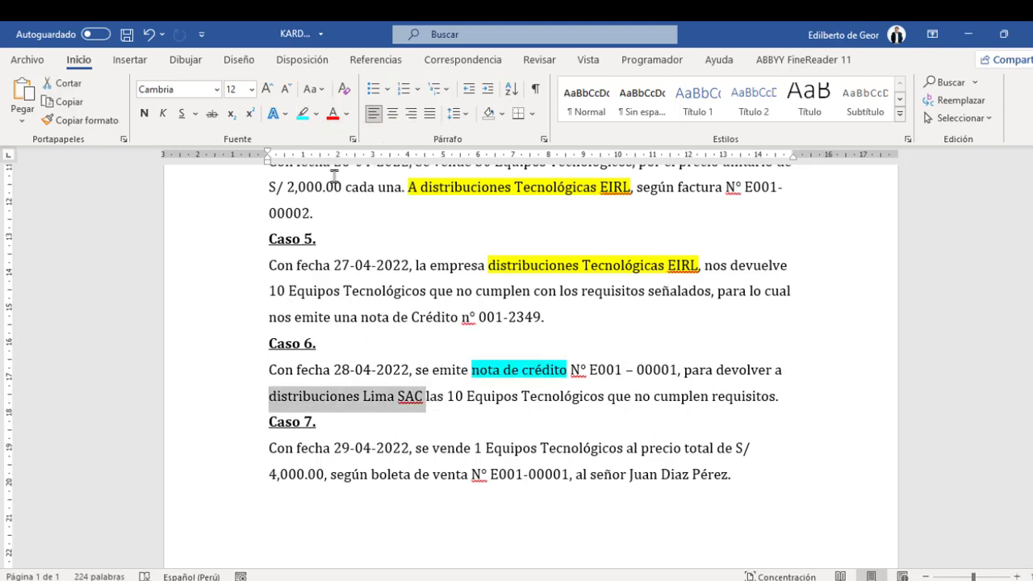
{"action": "left_click", "coordinate": [303, 113]}
- Highlight Caso 3's supplier 'distribuciones Lima SAC' and date 25-04-2022 in turquoise, then return to Excel
{"action": "scroll", "coordinate": [468, 400], "scroll_direction": "up", "scroll_amount": 3}
{"action": "scroll", "coordinate": [453, 406], "scroll_direction": "up", "scroll_amount": 1}
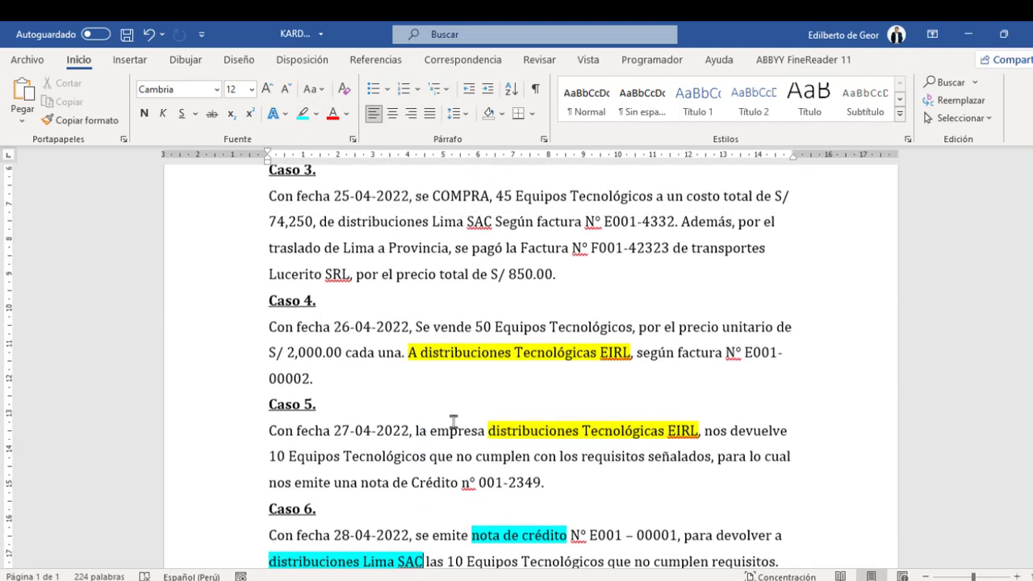
{"action": "scroll", "coordinate": [453, 419], "scroll_direction": "up", "scroll_amount": 2}
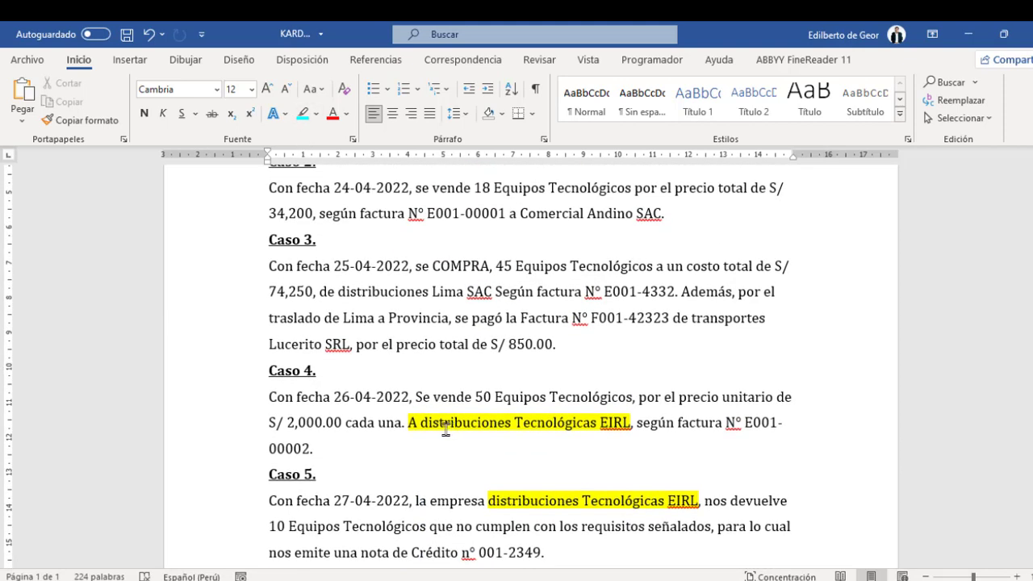
{"action": "left_click_drag", "start_coordinate": [338, 292], "coordinate": [492, 292]}
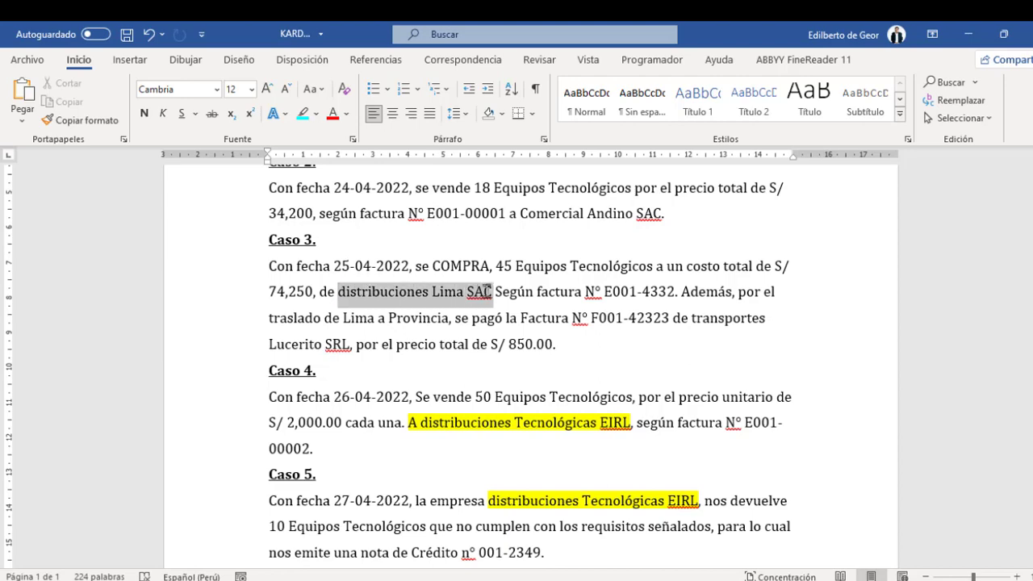
{"action": "left_click", "coordinate": [302, 113]}
{"action": "left_click_drag", "start_coordinate": [411, 266], "coordinate": [333, 266]}
{"action": "left_click", "coordinate": [302, 113]}
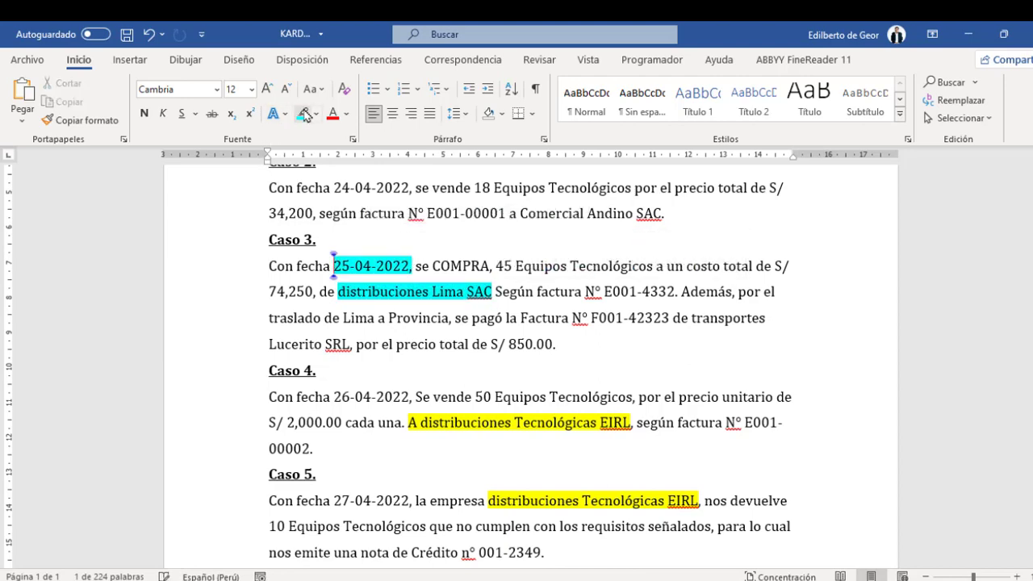
{"action": "key", "text": "alt+Tab"}
{"action": "left_click", "coordinate": [211, 113]}
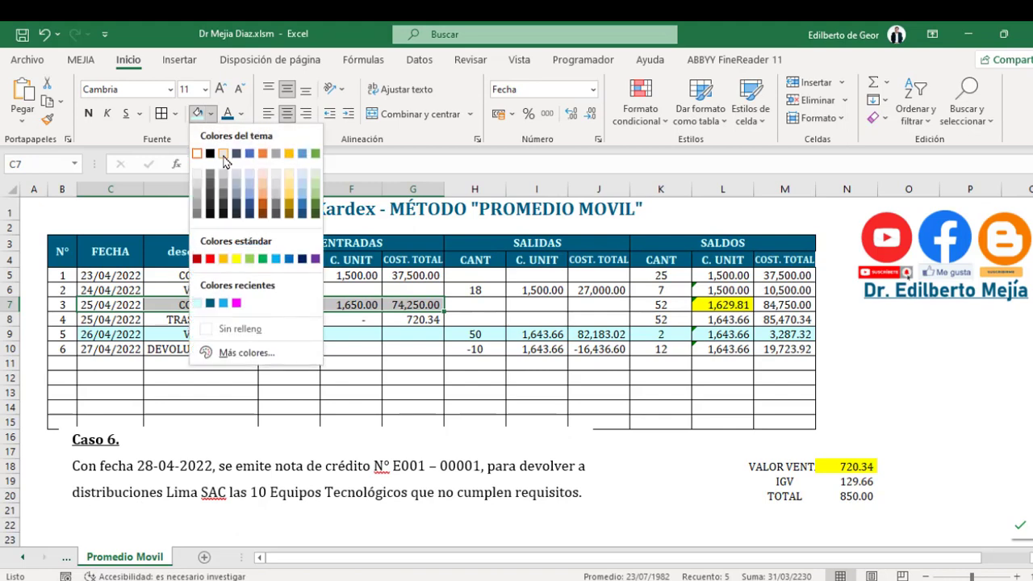
- Fill the 25/04/2022 purchase row 7 with light green
{"action": "left_click", "coordinate": [250, 260]}
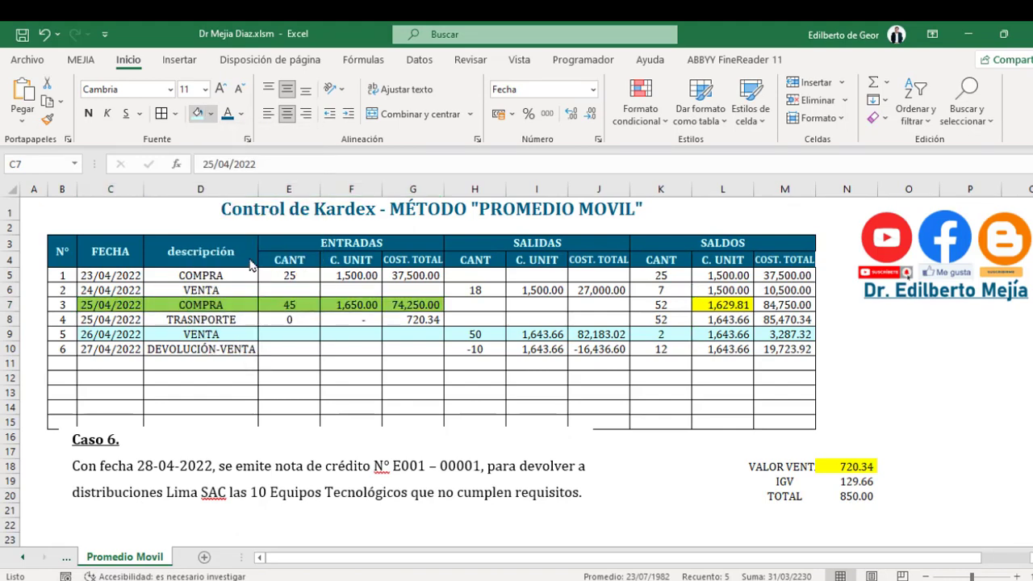
{"action": "left_click", "coordinate": [439, 380]}
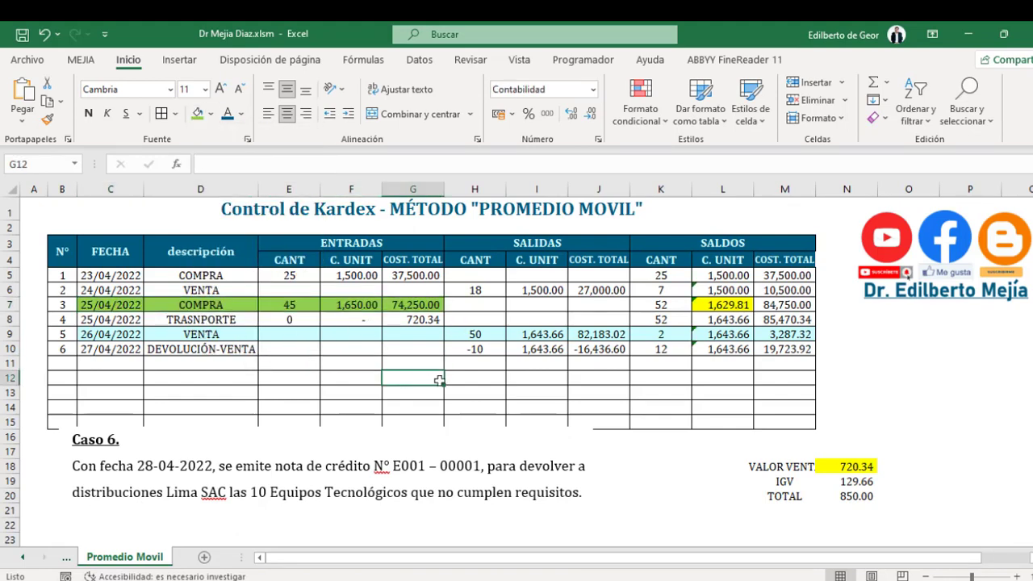
{"action": "left_click", "coordinate": [495, 373]}
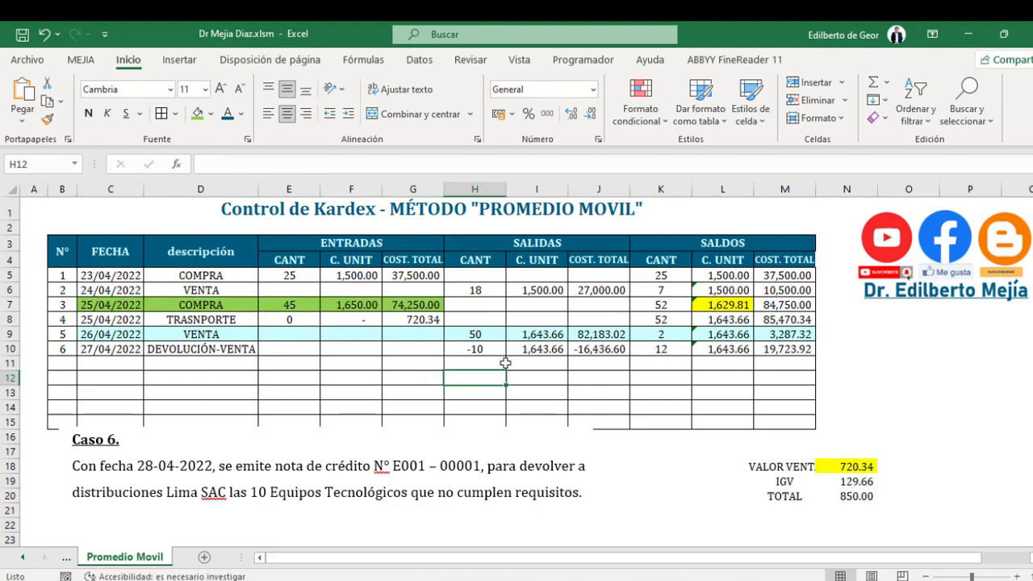
- Check the quantities: 50 in H9, -10 in H10 and 45 in E7
{"action": "left_click", "coordinate": [472, 335]}
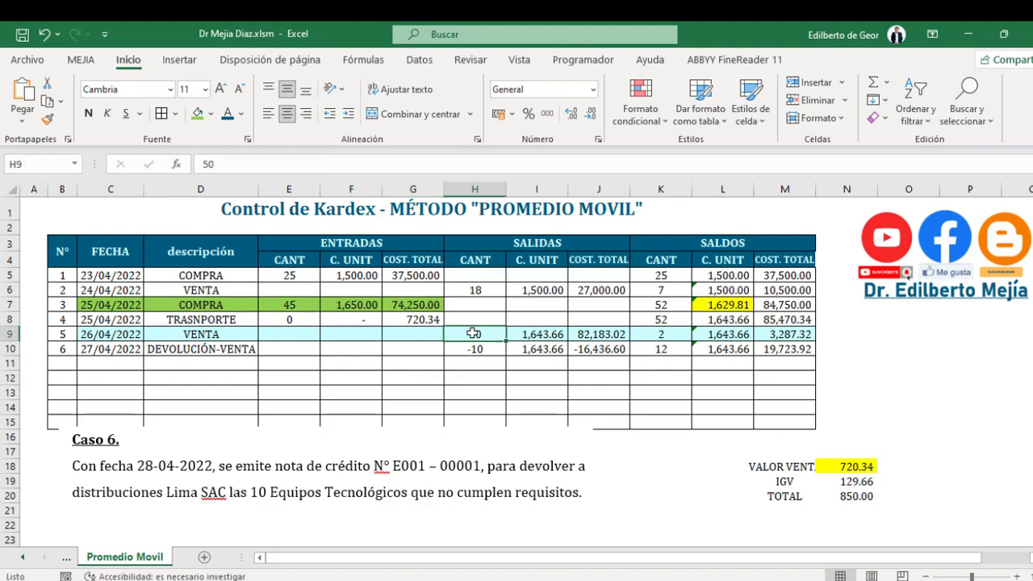
{"action": "left_click", "coordinate": [476, 346]}
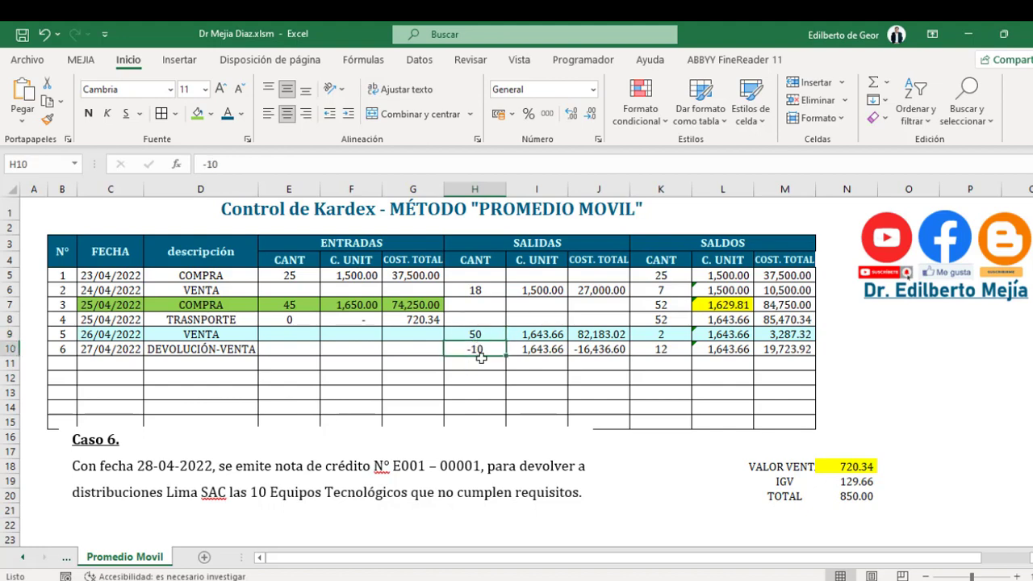
{"action": "left_click", "coordinate": [298, 301]}
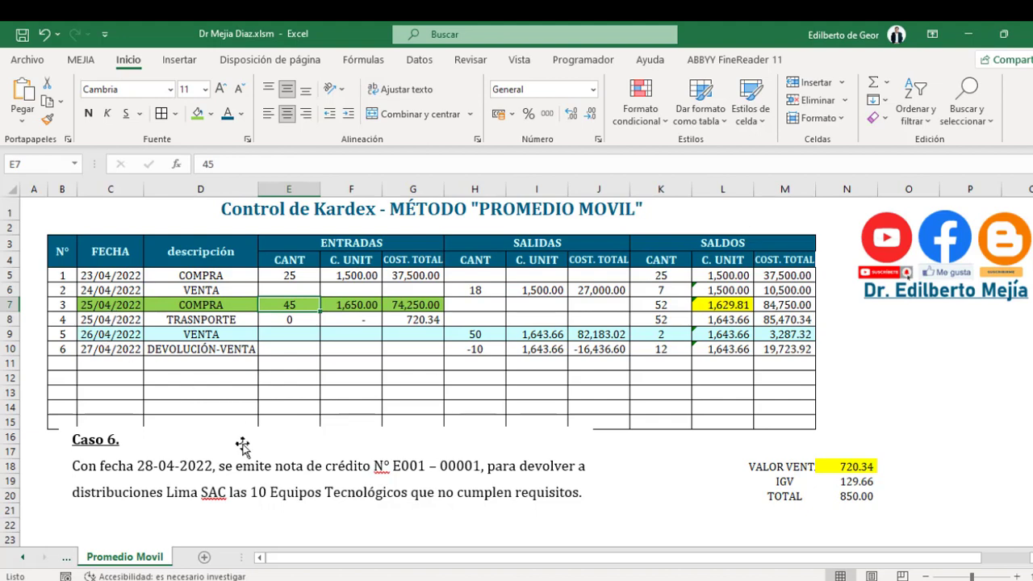
{"action": "left_click", "coordinate": [100, 363]}
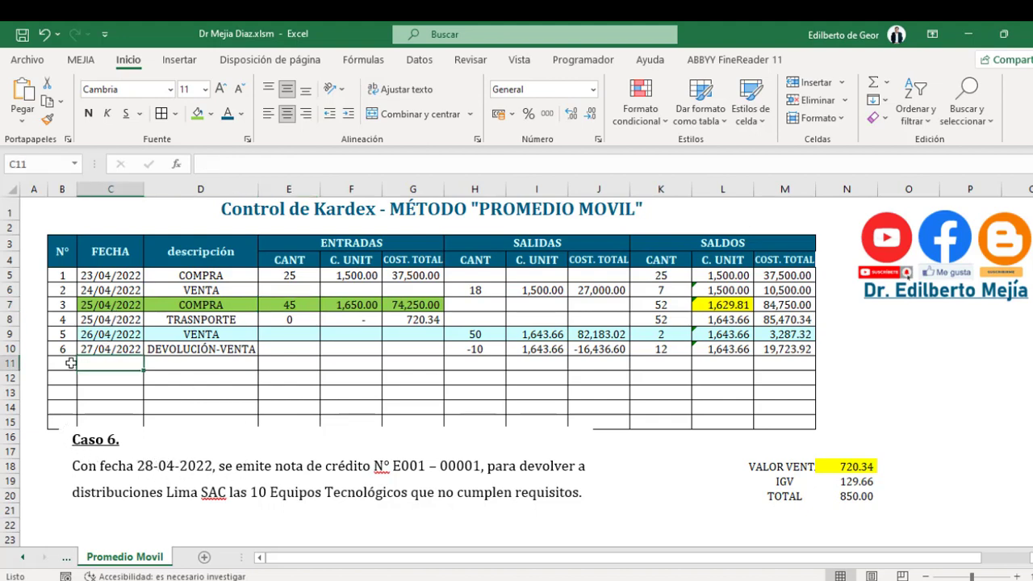
{"action": "left_click", "coordinate": [75, 365]}
{"action": "type", "text": "7"}
{"action": "key", "text": "Tab"}
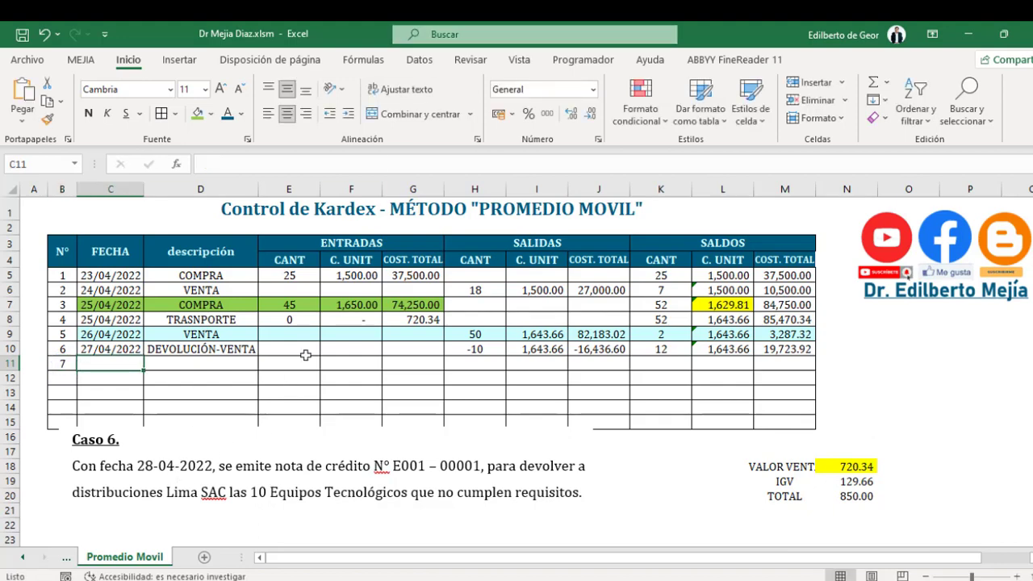
{"action": "type", "text": "28-4"}
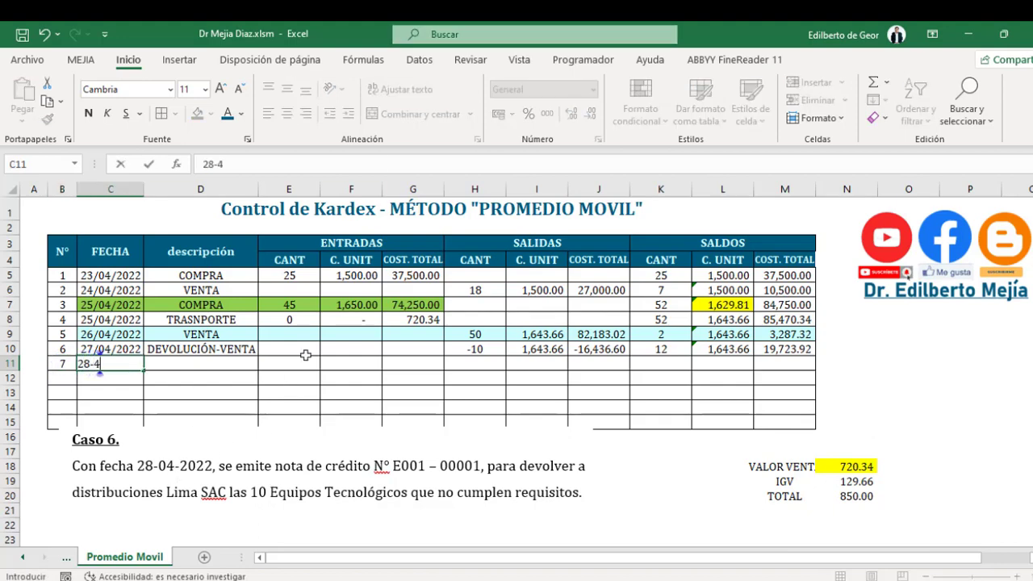
{"action": "type", "text": "-22"}
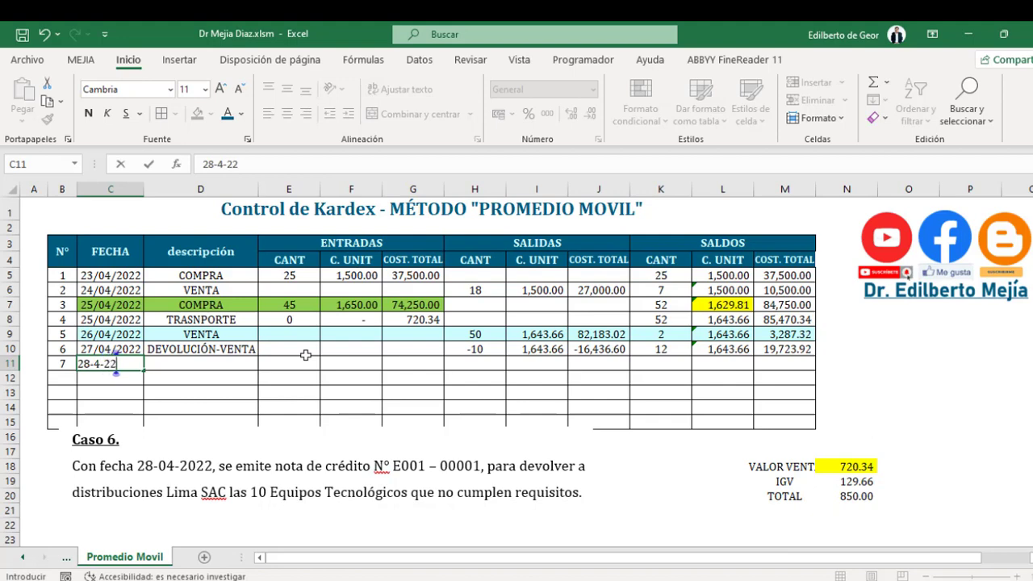
{"action": "key", "text": "Tab"}
{"action": "type", "text": "DE"}
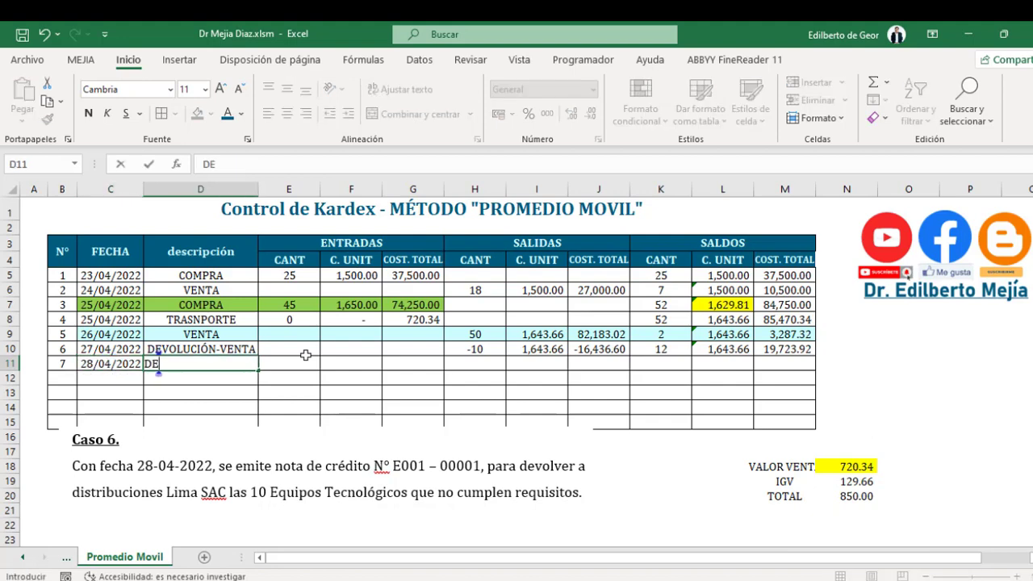
{"action": "type", "text": "VOLUCIÓN COMPRA"}
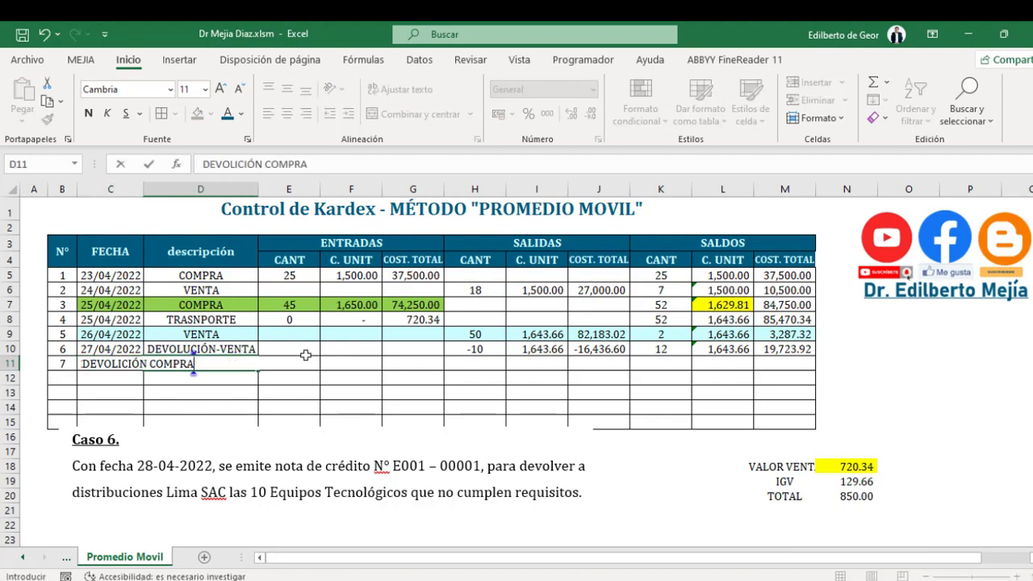
{"action": "key", "text": "Tab"}
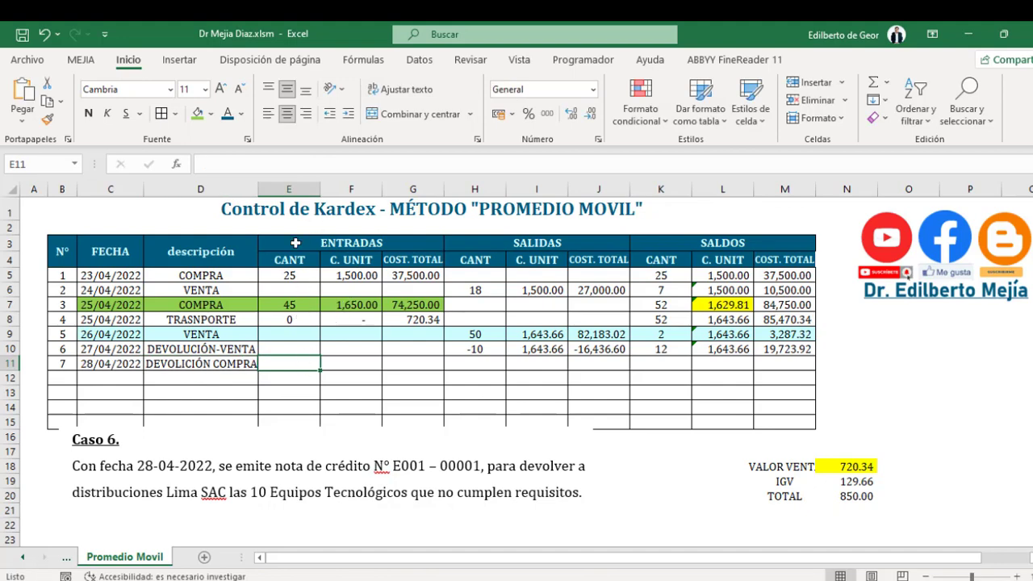
{"action": "left_click_drag", "start_coordinate": [295, 243], "coordinate": [400, 380]}
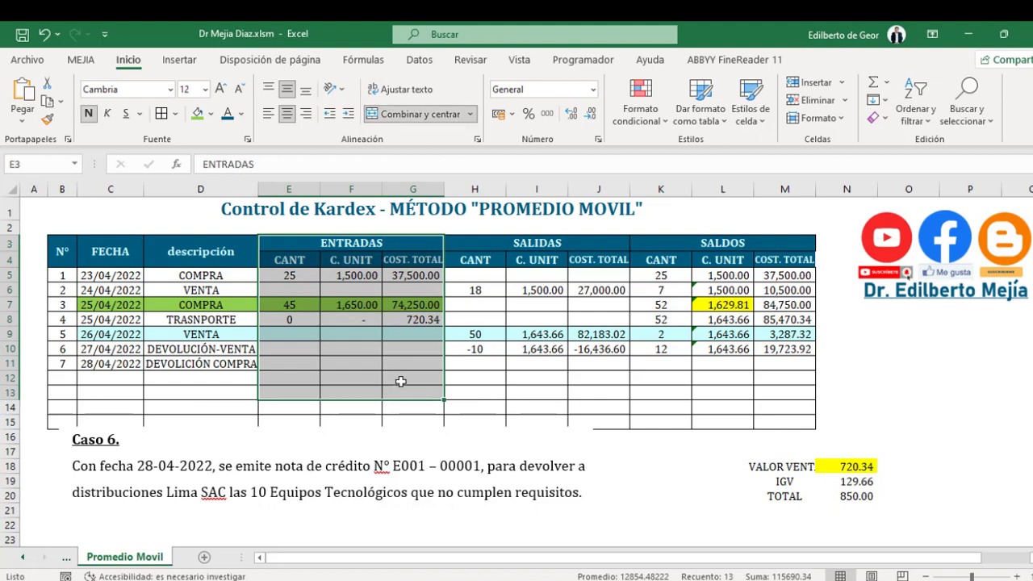
- Enter the returned quantity -10 in E11 and unit cost =+F7 (1,650.00) in F11
{"action": "left_click", "coordinate": [287, 364]}
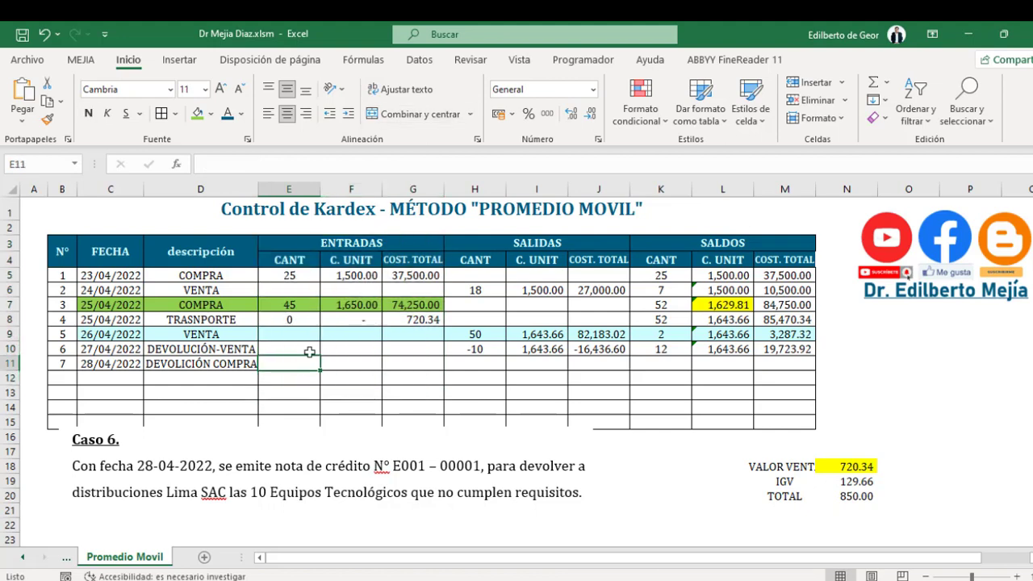
{"action": "type", "text": "-"}
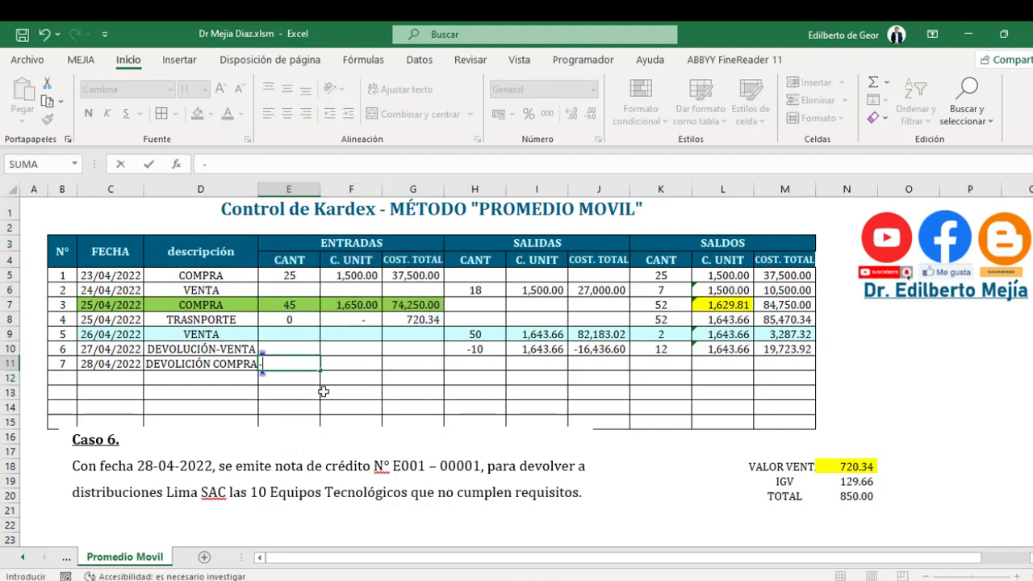
{"action": "type", "text": "10"}
{"action": "key", "text": "Tab"}
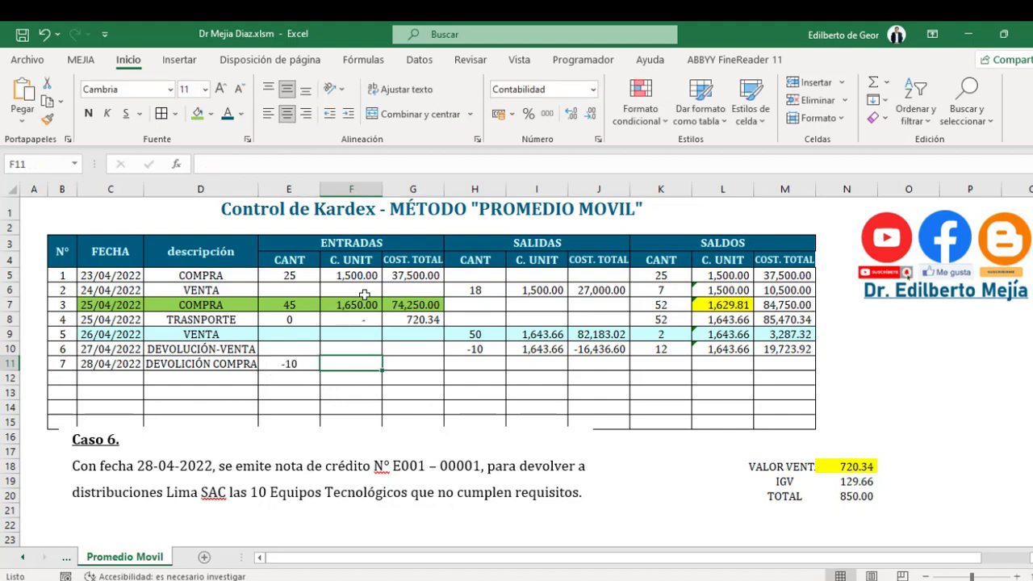
{"action": "type", "text": "+"}
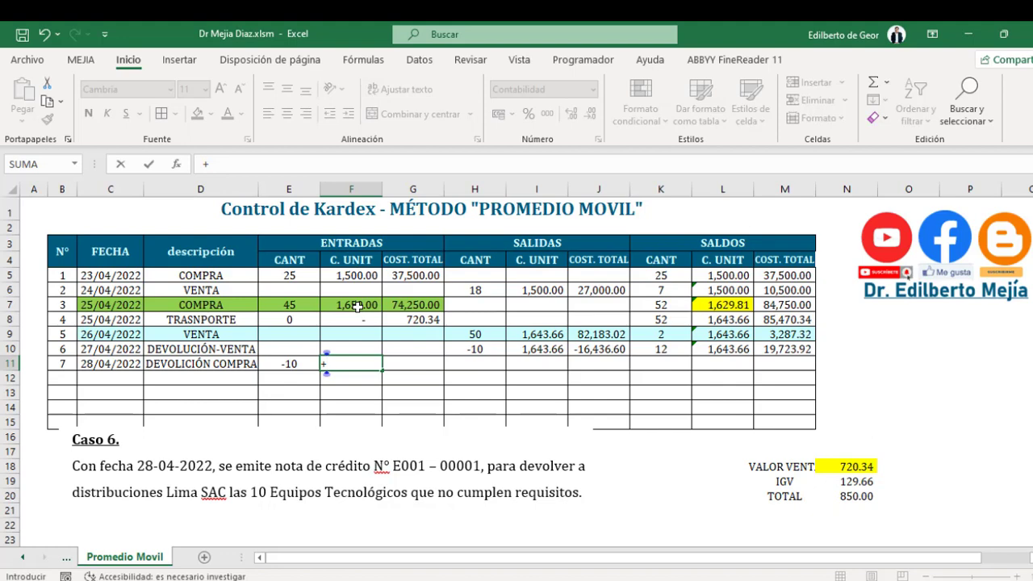
{"action": "left_click", "coordinate": [358, 307]}
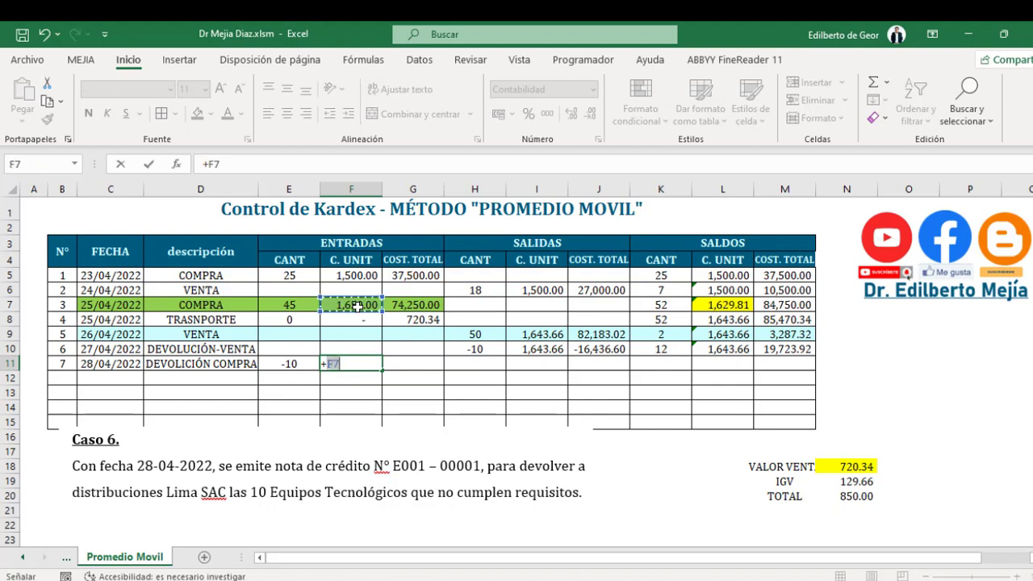
{"action": "key", "text": "Return"}
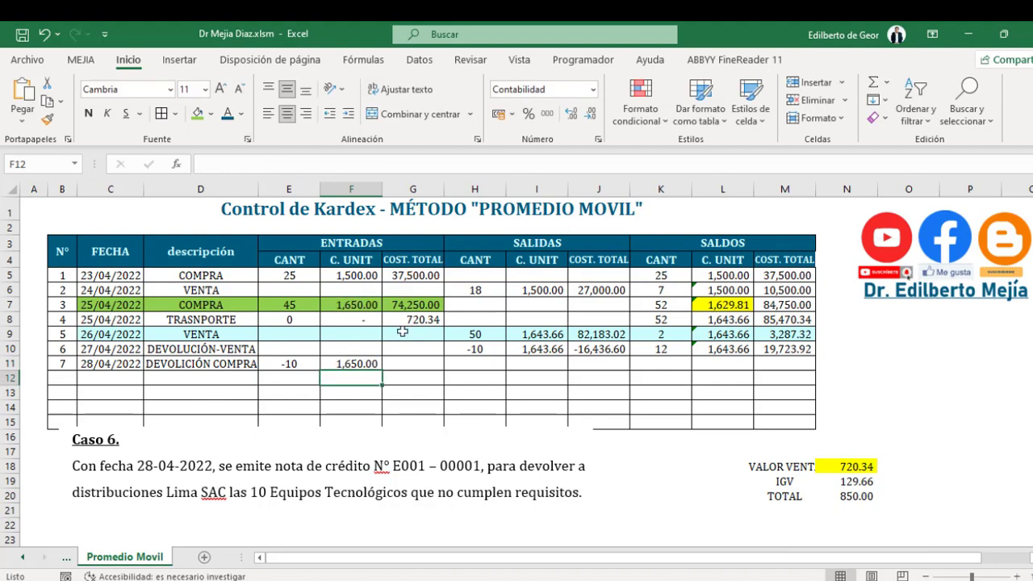
- Compute the return's total cost in G11 as =+E11*F11, giving -16,500.00
{"action": "left_click", "coordinate": [412, 356]}
{"action": "type", "text": "+"}
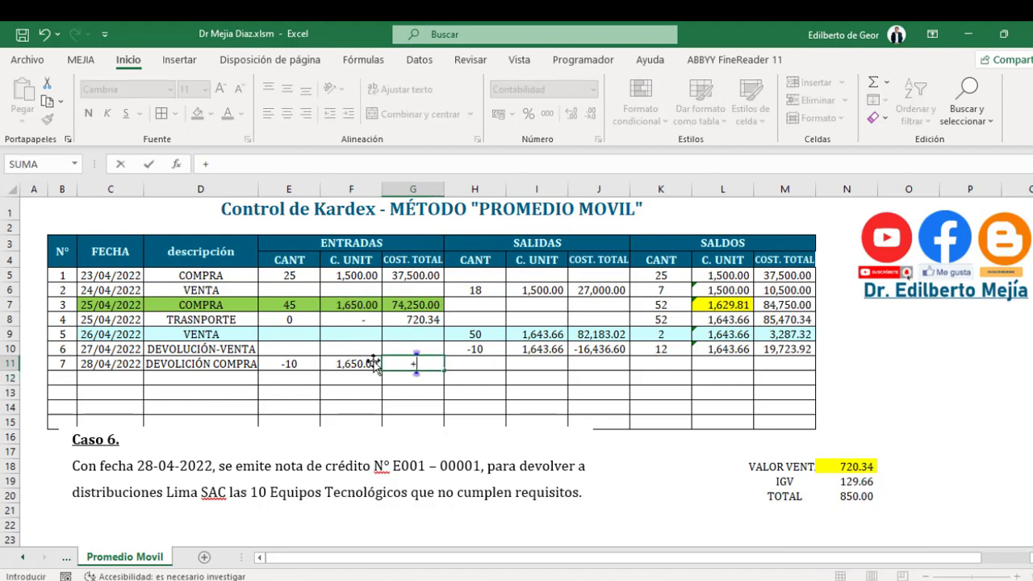
{"action": "left_click", "coordinate": [290, 363]}
{"action": "type", "text": "*"}
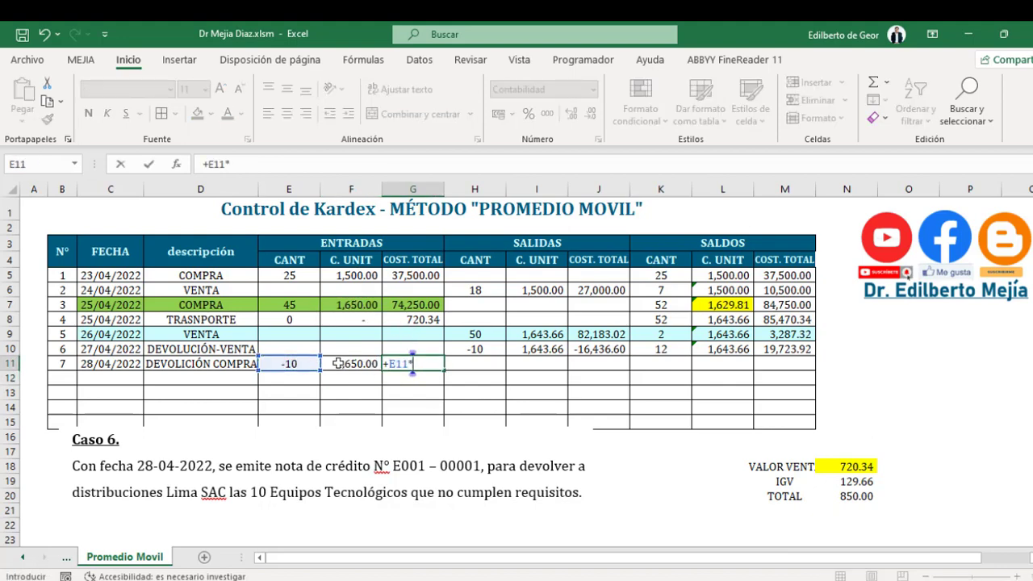
{"action": "left_click", "coordinate": [339, 363]}
{"action": "key", "text": "Return"}
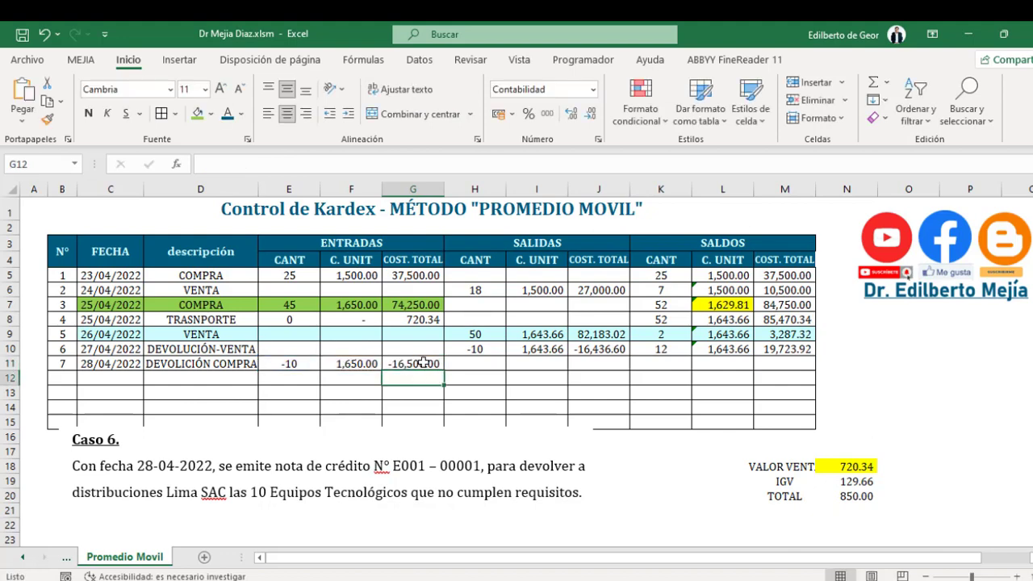
{"action": "left_click", "coordinate": [678, 363]}
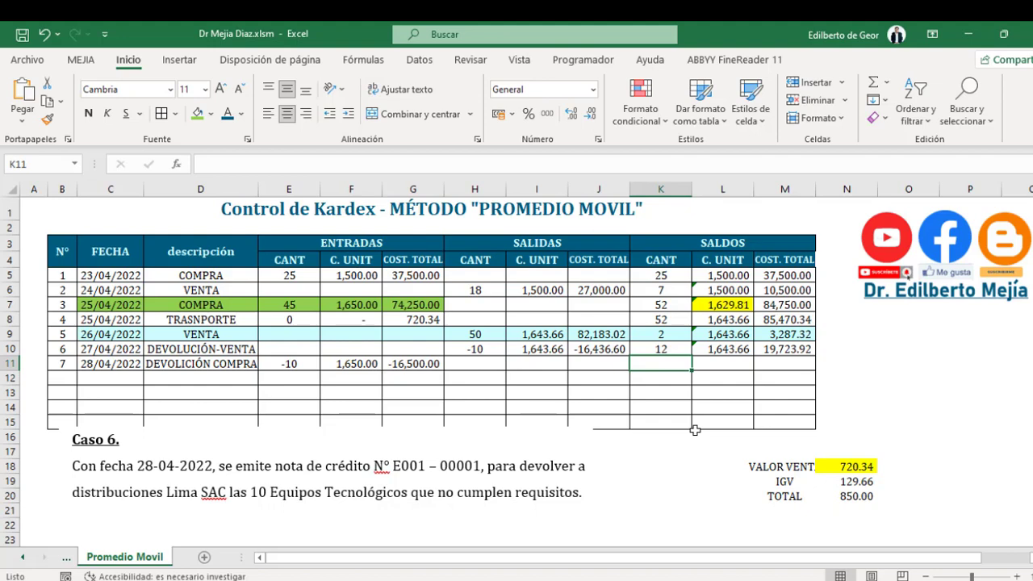
- Set the balance quantity K11 to =+K10+E11, giving 2 units
{"action": "type", "text": "+"}
{"action": "left_click", "coordinate": [685, 347]}
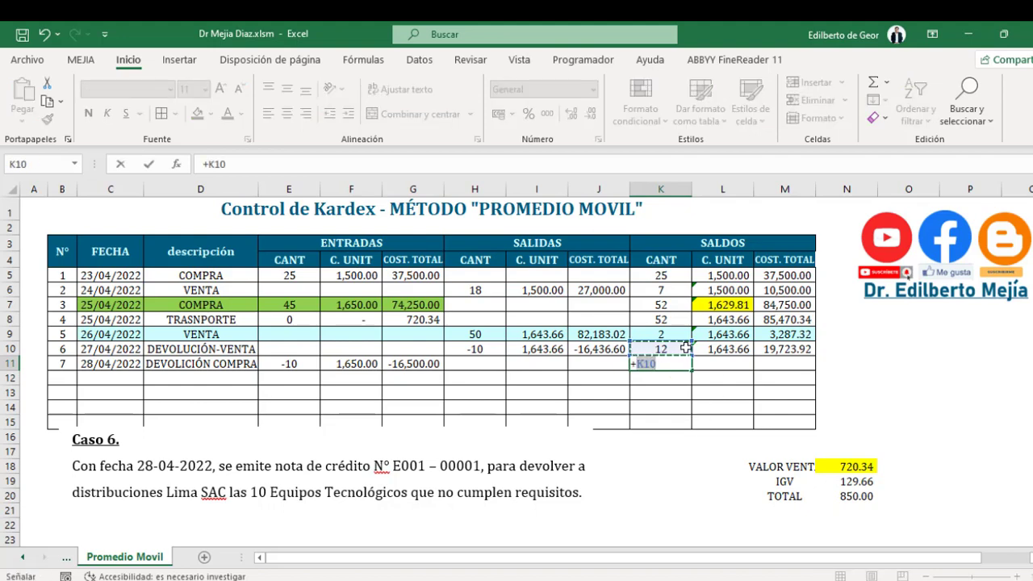
{"action": "type", "text": "+"}
{"action": "left_click", "coordinate": [284, 363]}
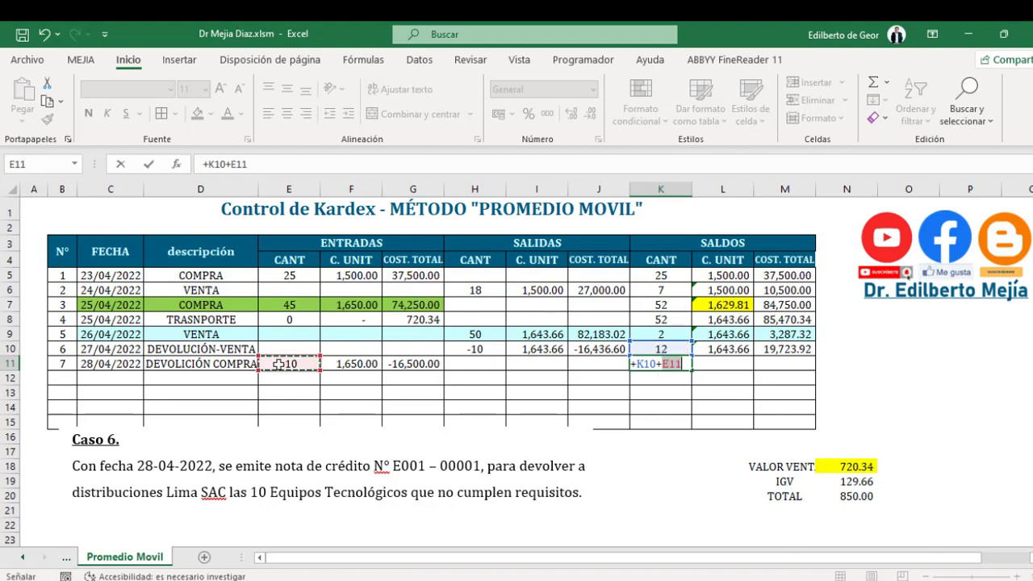
{"action": "key", "text": "Return"}
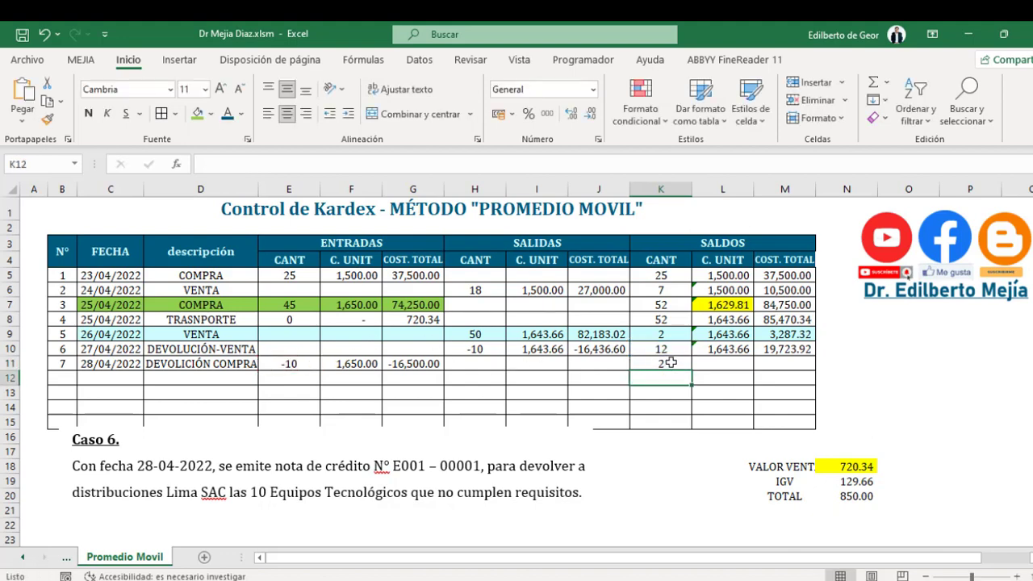
- Set the balance total M11 to =+M10+G11, giving 3,223.92
{"action": "left_click", "coordinate": [787, 364]}
{"action": "type", "text": "+"}
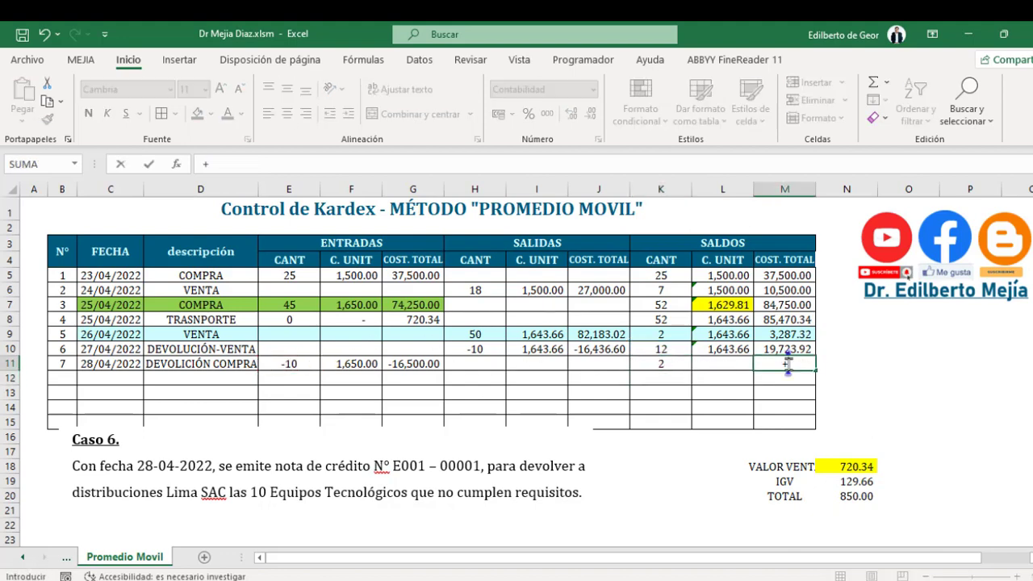
{"action": "left_click", "coordinate": [788, 350]}
{"action": "type", "text": "+"}
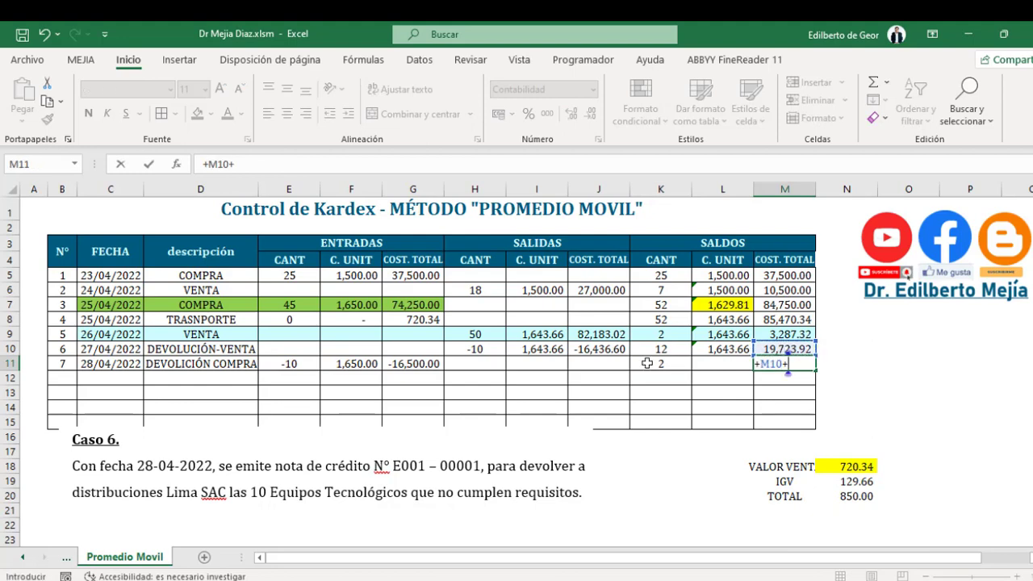
{"action": "left_click", "coordinate": [419, 364]}
{"action": "key", "text": "Return"}
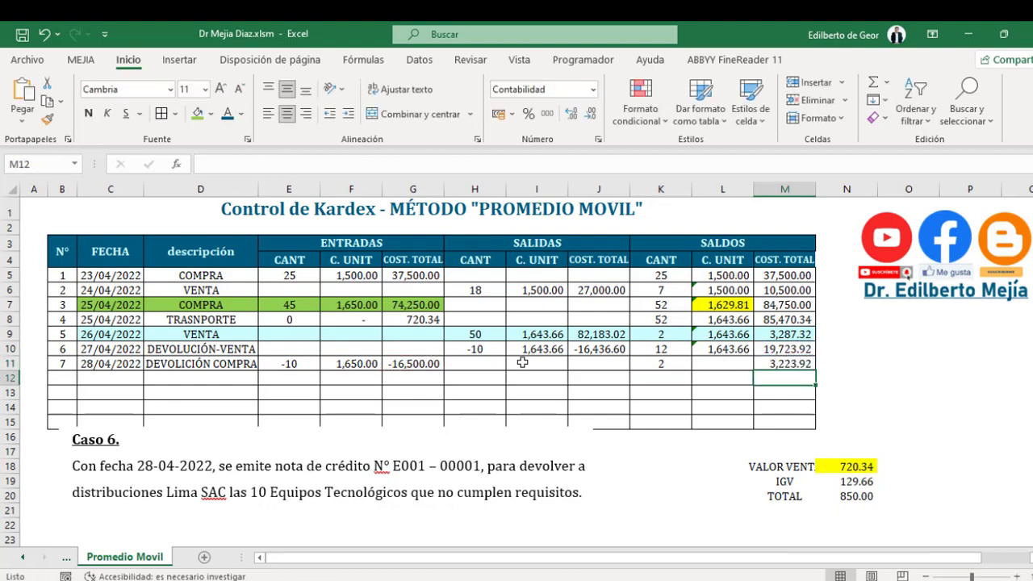
{"action": "left_click", "coordinate": [789, 363]}
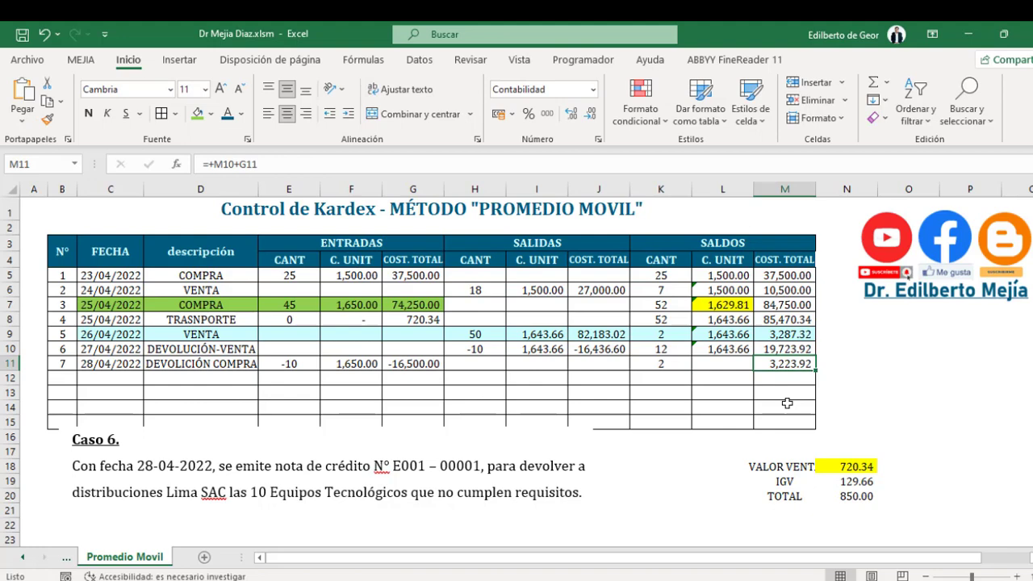
- Compute the average unit cost in L11 as =+M11/K11, giving 1,611.96
{"action": "left_click", "coordinate": [712, 362]}
{"action": "type", "text": "+"}
{"action": "left_click", "coordinate": [779, 362]}
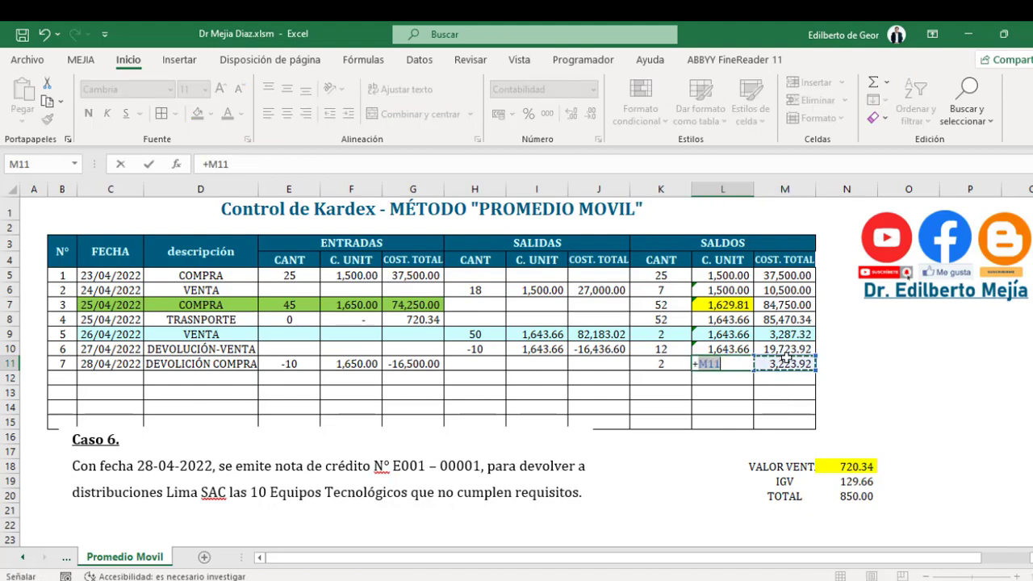
{"action": "type", "text": "/"}
{"action": "left_click", "coordinate": [661, 364]}
{"action": "key", "text": "Return"}
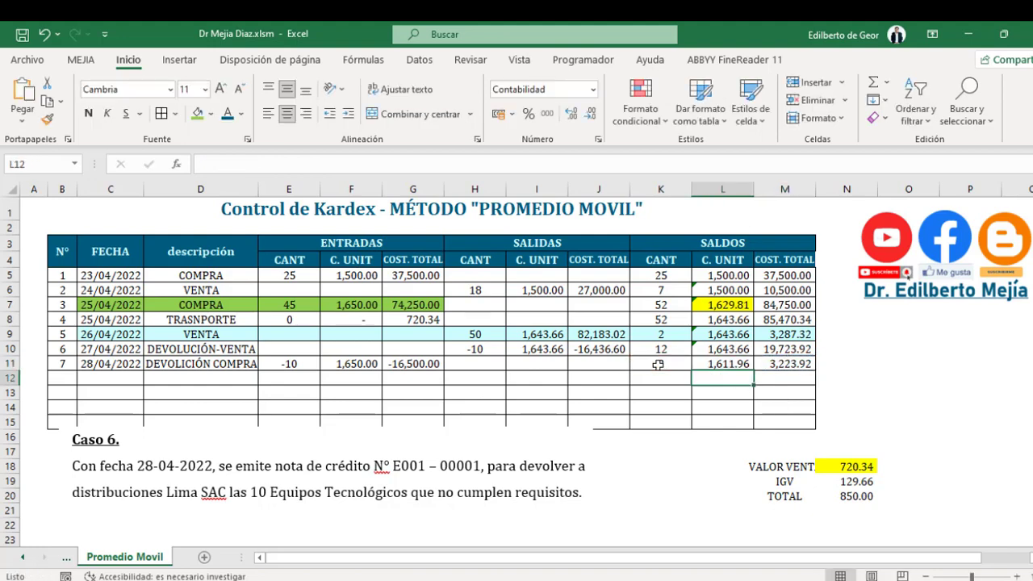
{"action": "left_click", "coordinate": [722, 363]}
{"action": "left_click", "coordinate": [725, 390]}
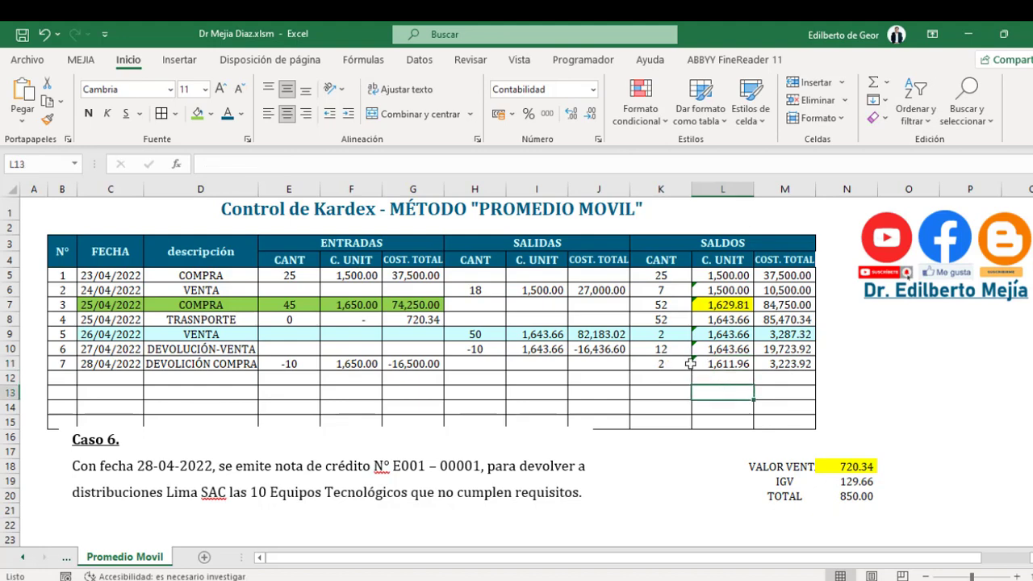
- Fill the balance cells K11:M11 with yellow
{"action": "left_click_drag", "start_coordinate": [669, 364], "coordinate": [787, 364]}
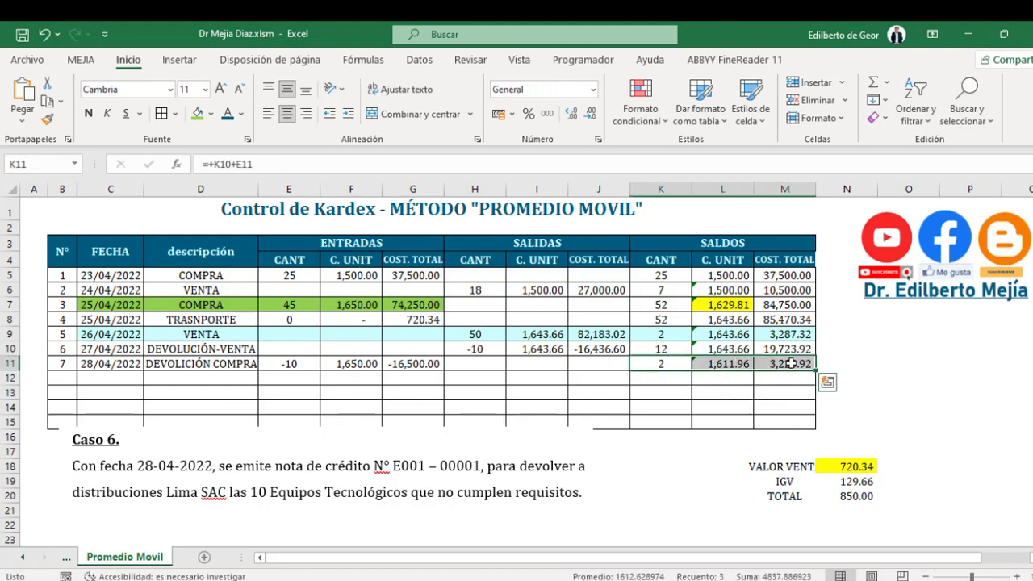
{"action": "left_click", "coordinate": [213, 118]}
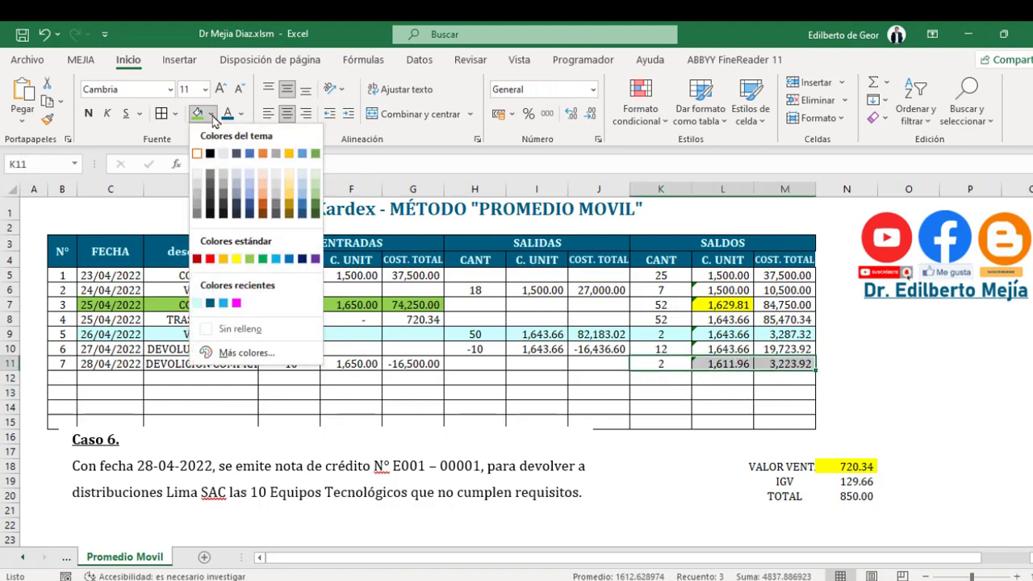
{"action": "left_click", "coordinate": [236, 259]}
{"action": "left_click", "coordinate": [726, 422]}
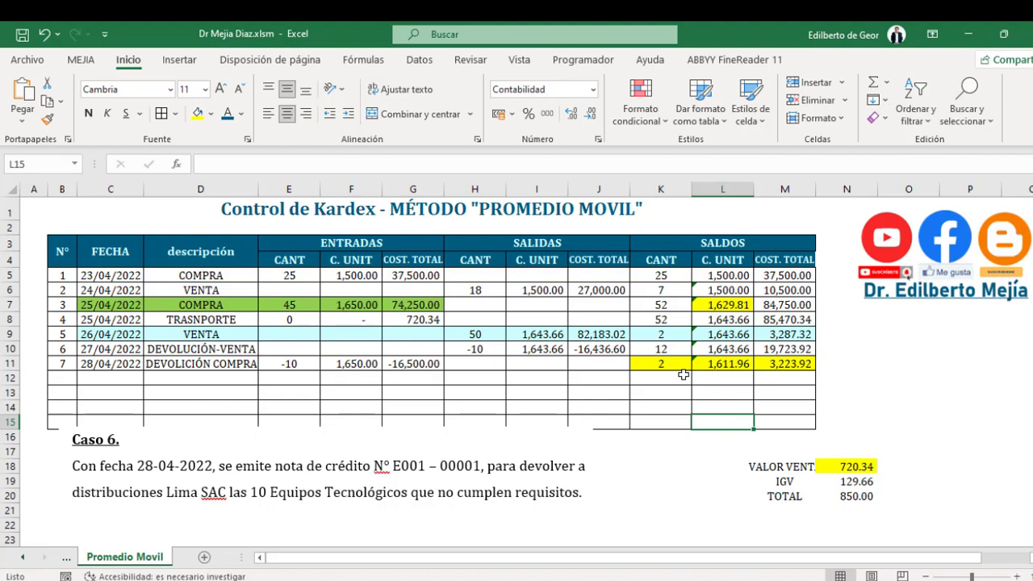
- Delete the Caso 6 text picture from the kardex sheet
{"action": "left_click", "coordinate": [326, 461]}
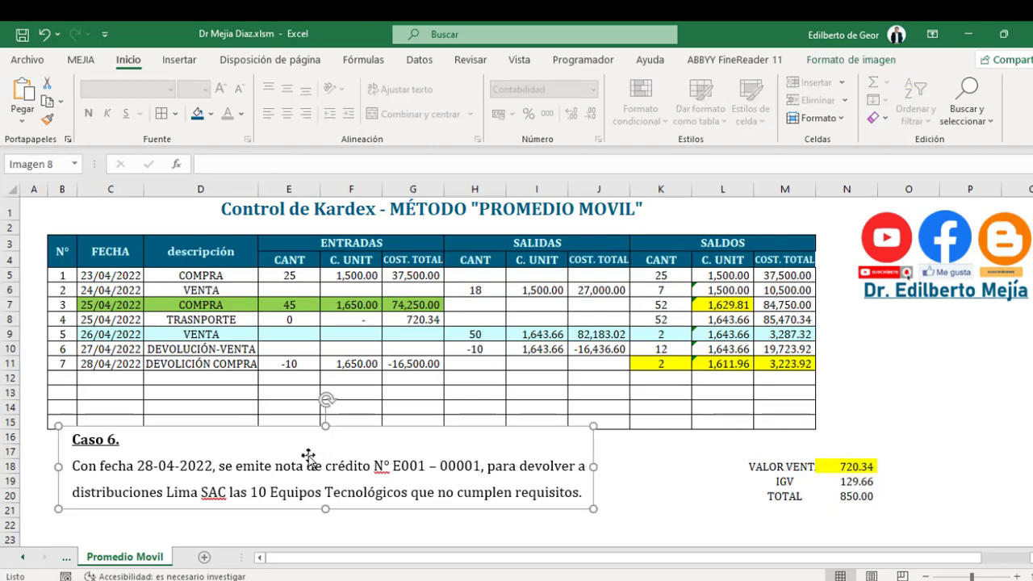
{"action": "key", "text": "Delete"}
{"action": "key", "text": "alt+Tab"}
- Snip the Caso 7 paragraph from Word and paste it at cell E17 in Excel
{"action": "scroll", "coordinate": [343, 458], "scroll_direction": "down", "scroll_amount": 1}
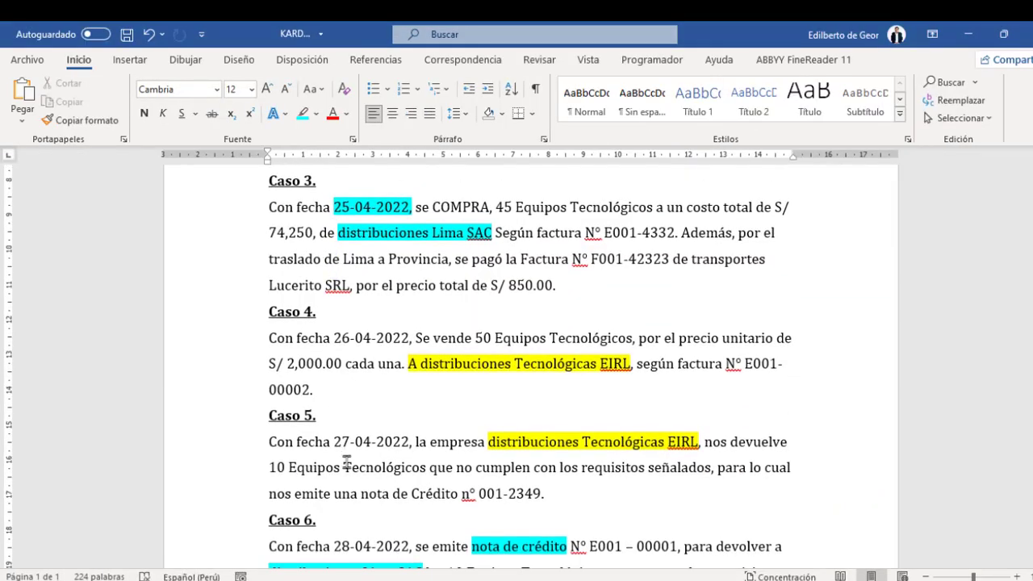
{"action": "scroll", "coordinate": [345, 468], "scroll_direction": "down", "scroll_amount": 1}
{"action": "scroll", "coordinate": [346, 484], "scroll_direction": "down", "scroll_amount": 2}
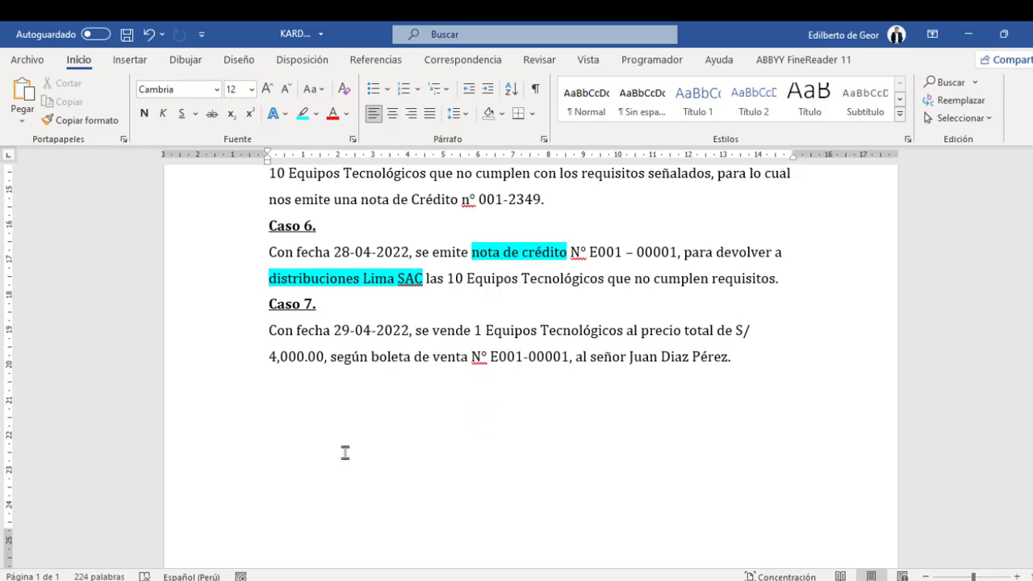
{"action": "key", "text": "super+shift+s"}
{"action": "left_click_drag", "start_coordinate": [255, 293], "coordinate": [773, 373]}
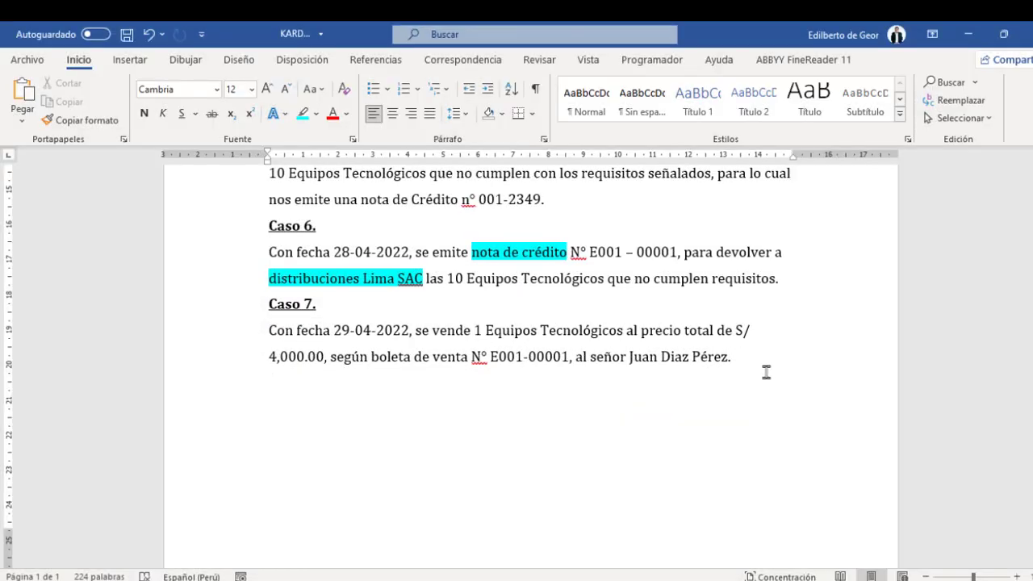
{"action": "key", "text": "alt+Tab"}
{"action": "left_click", "coordinate": [293, 453]}
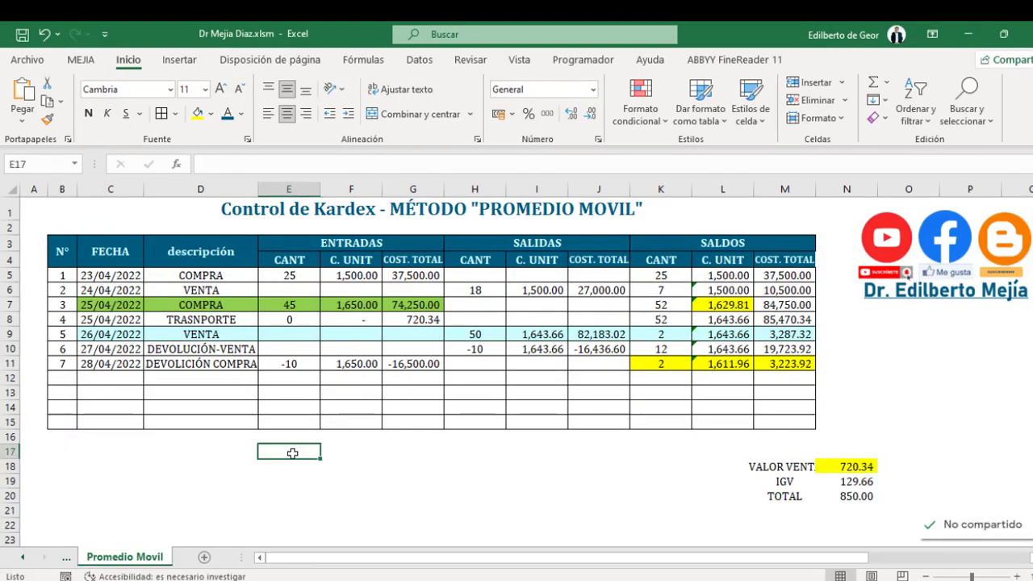
{"action": "key", "text": "ctrl+v"}
- Drag the Caso 7 image to sit below the kardex table, around rows 16–22
{"action": "left_click_drag", "start_coordinate": [351, 456], "coordinate": [260, 468]}
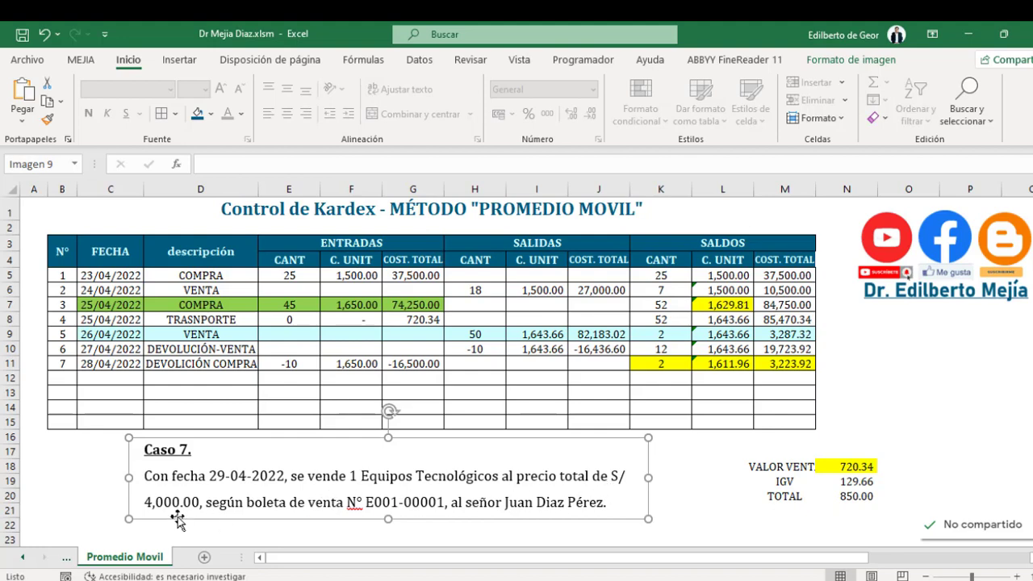
- Enter row number 8 in B12, date 29-4-22 and description VENTA
{"action": "left_click", "coordinate": [71, 381]}
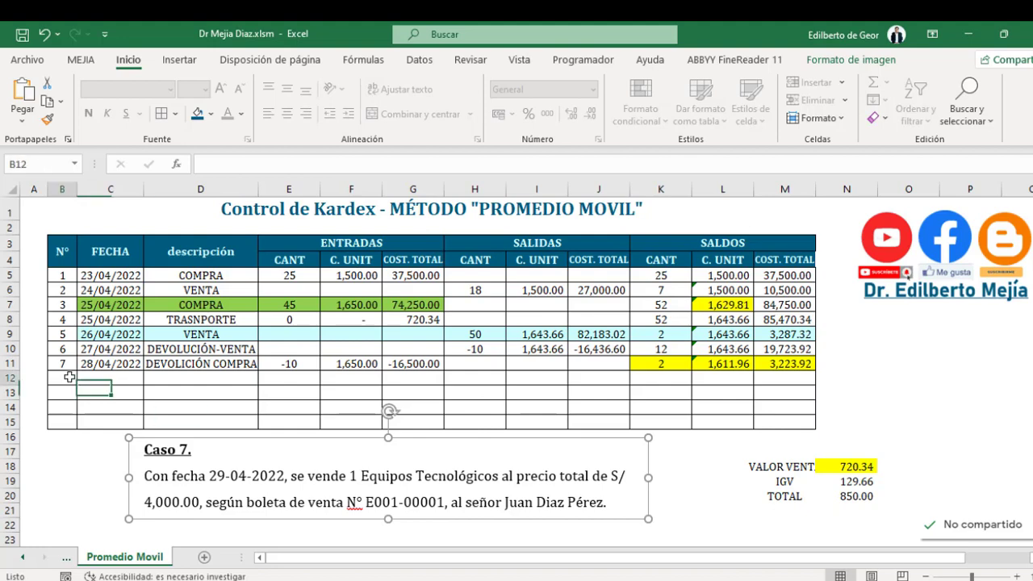
{"action": "type", "text": "8"}
{"action": "key", "text": "Tab"}
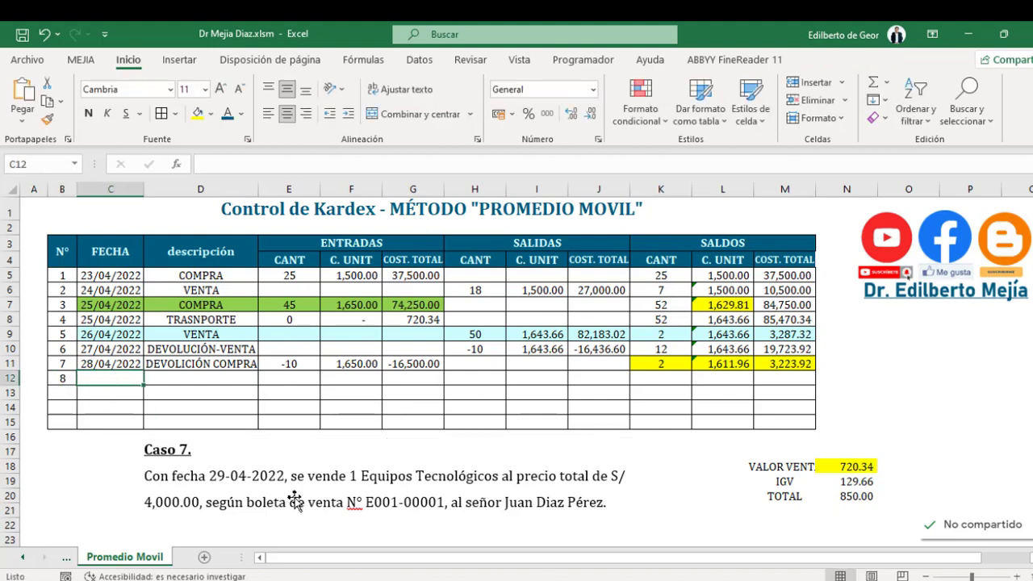
{"action": "type", "text": "29"}
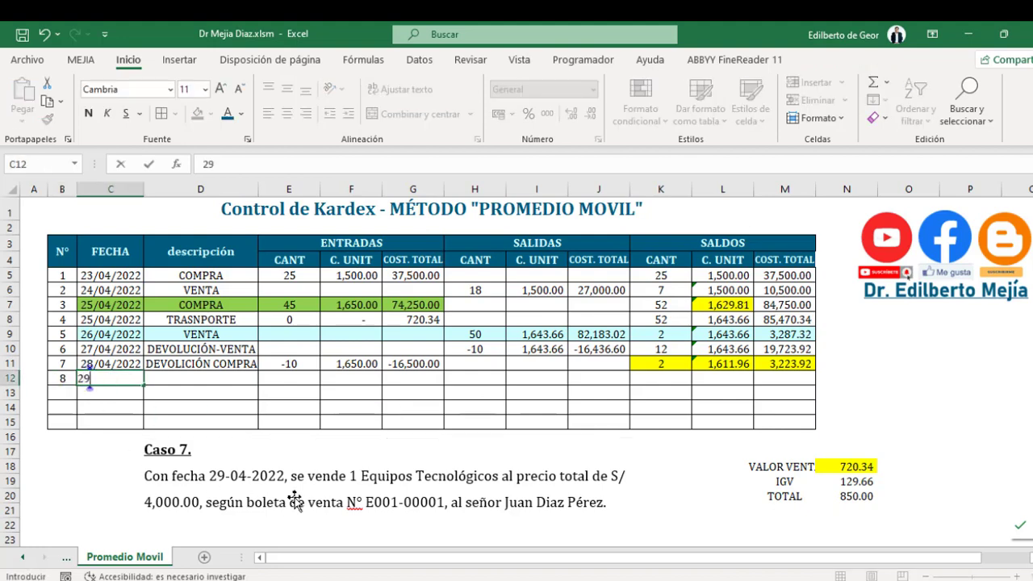
{"action": "type", "text": "-4-22"}
{"action": "key", "text": "Tab"}
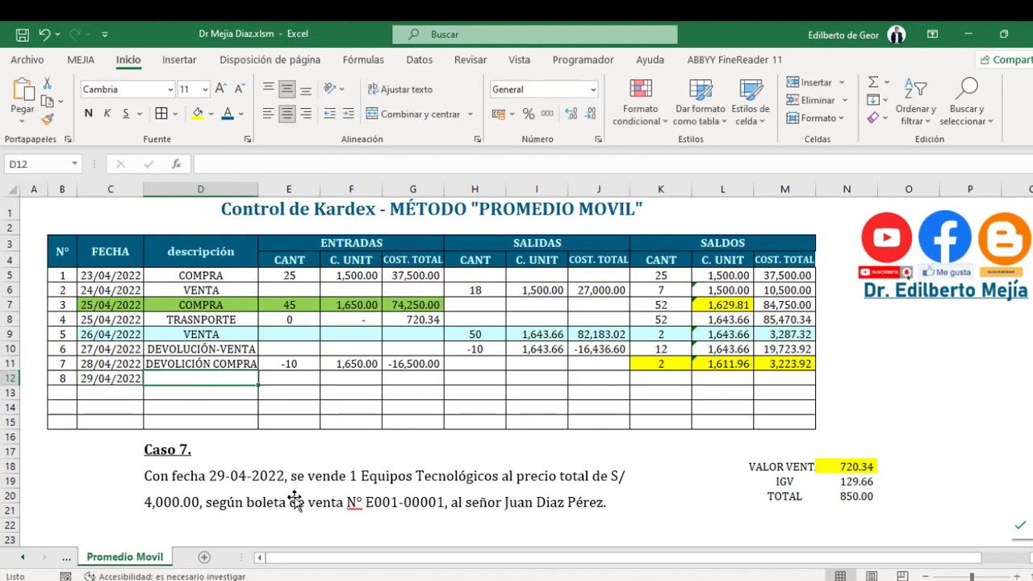
{"action": "type", "text": "VENTAA"}
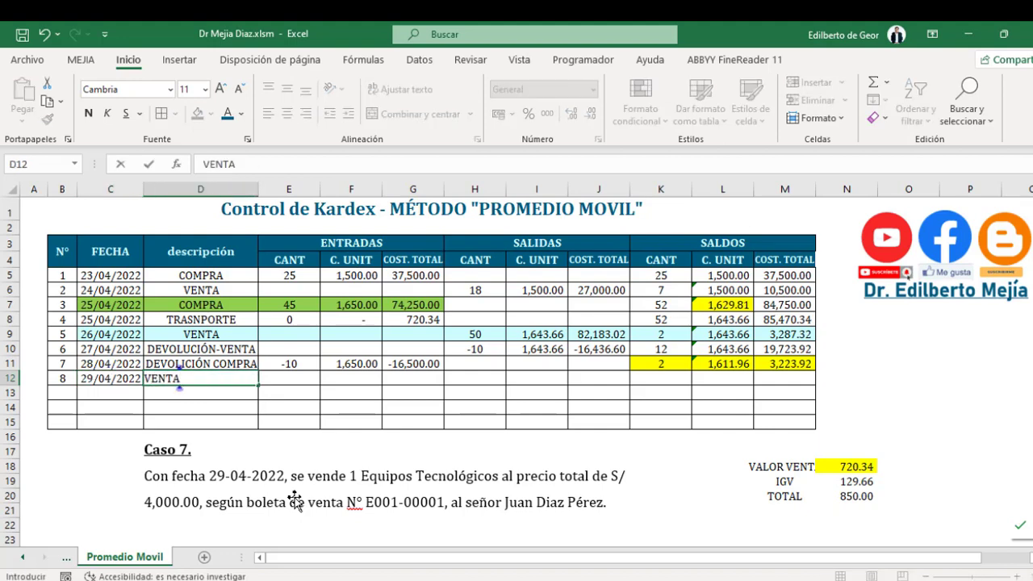
{"action": "key", "text": "Tab"}
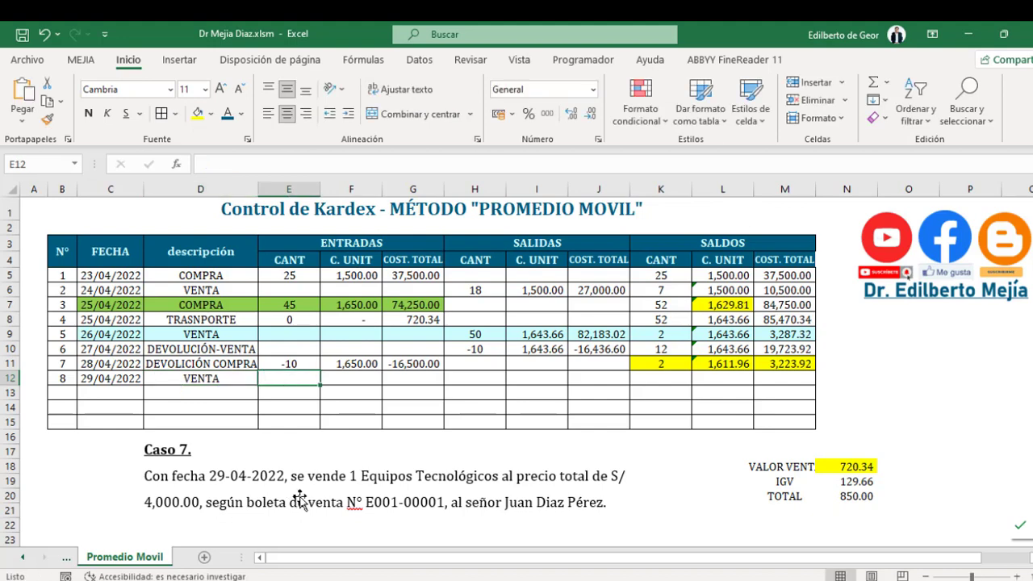
- Enter Salidas quantity 1 in H12 and unit cost =+L11 (1,611.96) in I12
{"action": "left_click_drag", "start_coordinate": [481, 249], "coordinate": [582, 379]}
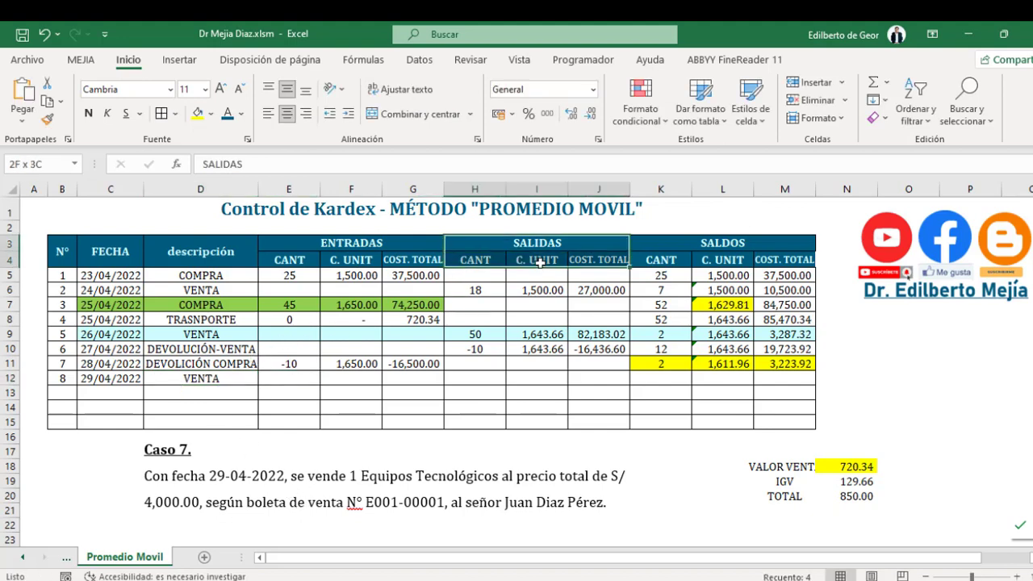
{"action": "left_click", "coordinate": [486, 379]}
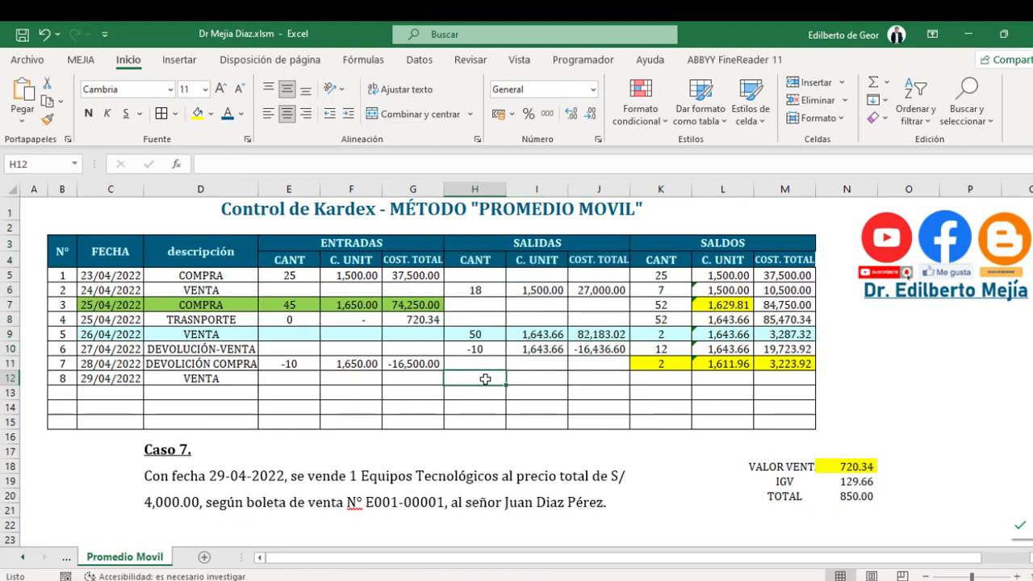
{"action": "type", "text": "1"}
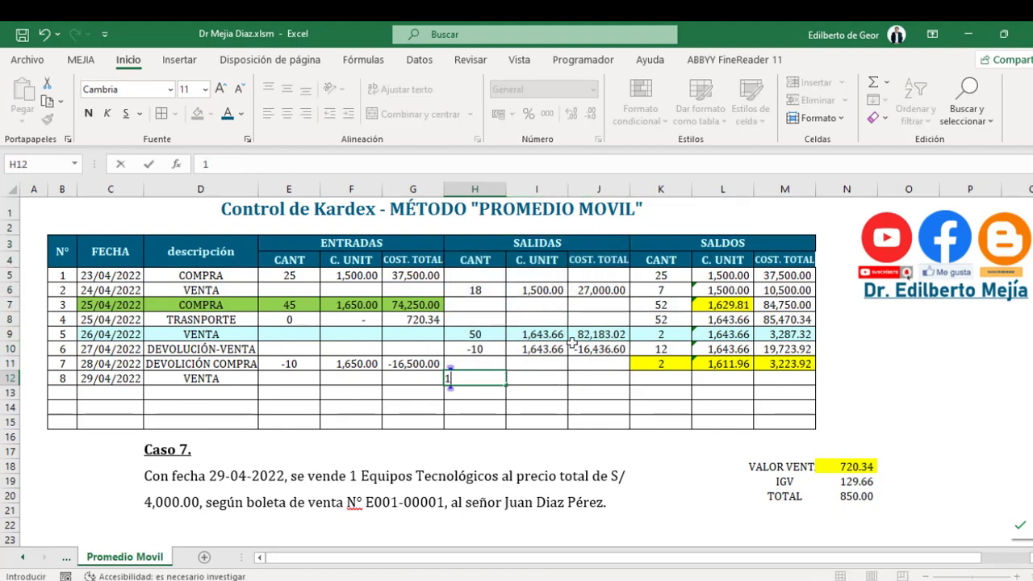
{"action": "key", "text": "Tab"}
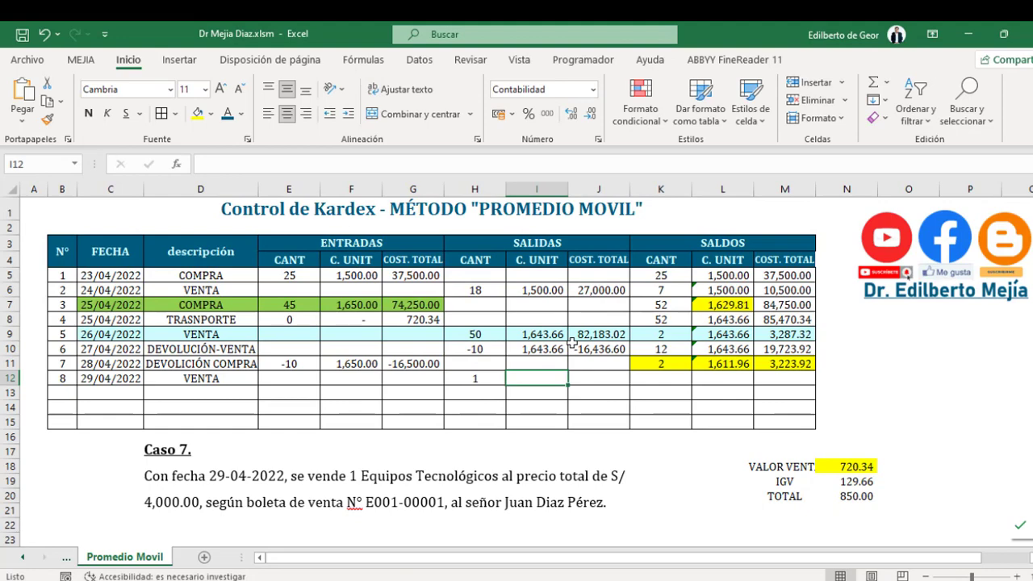
{"action": "type", "text": "+"}
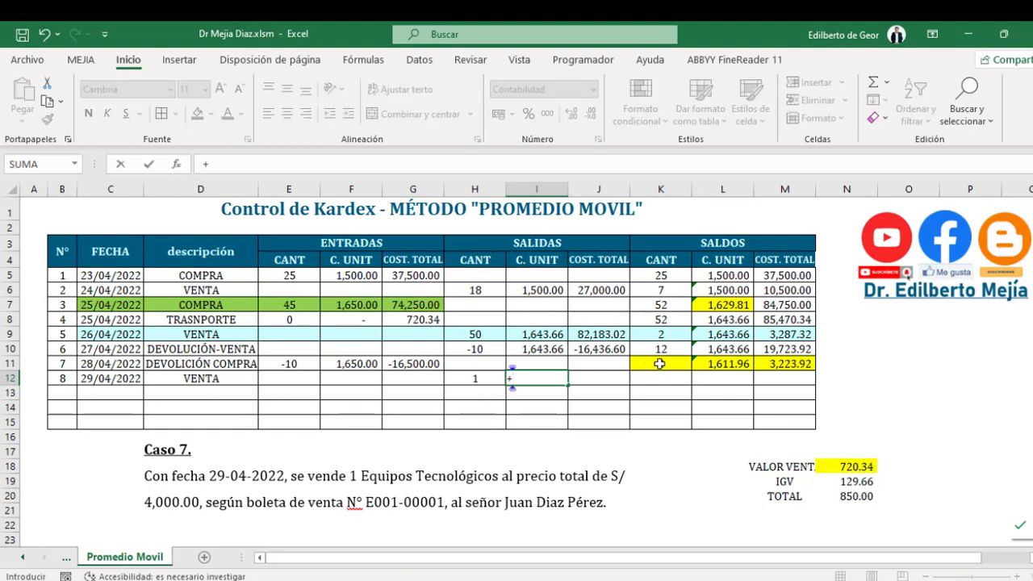
{"action": "left_click", "coordinate": [726, 364]}
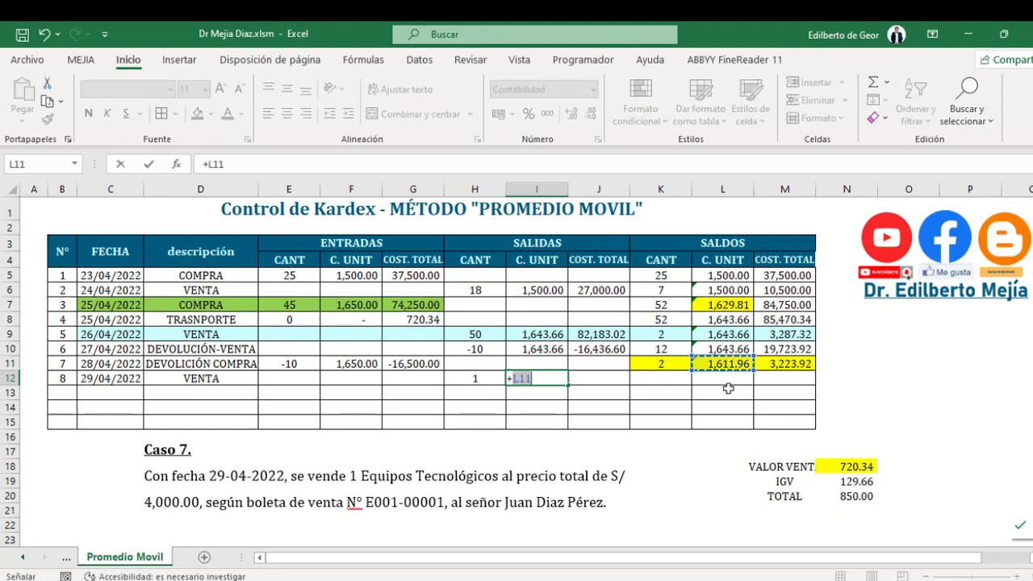
{"action": "key", "text": "Return"}
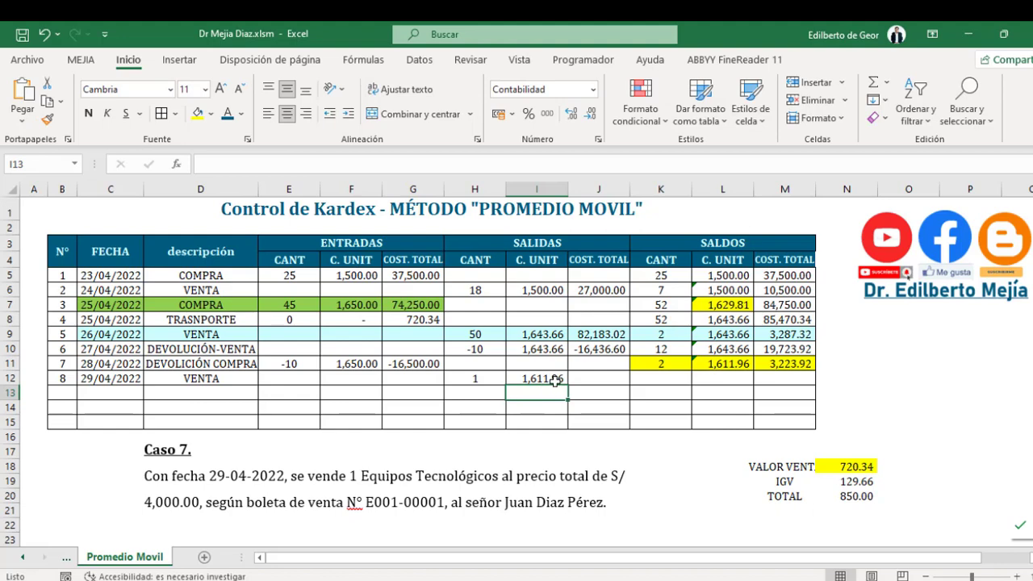
- Compute the sale's total cost in J12 as =+H12*I12, giving 1,611.96
{"action": "left_click", "coordinate": [588, 379]}
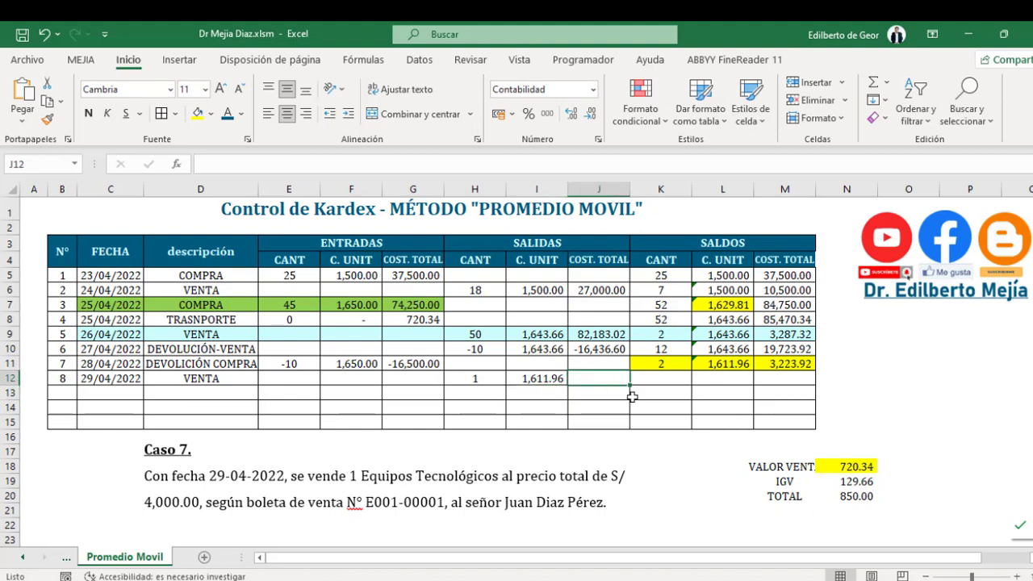
{"action": "type", "text": "+"}
{"action": "left_click", "coordinate": [473, 379]}
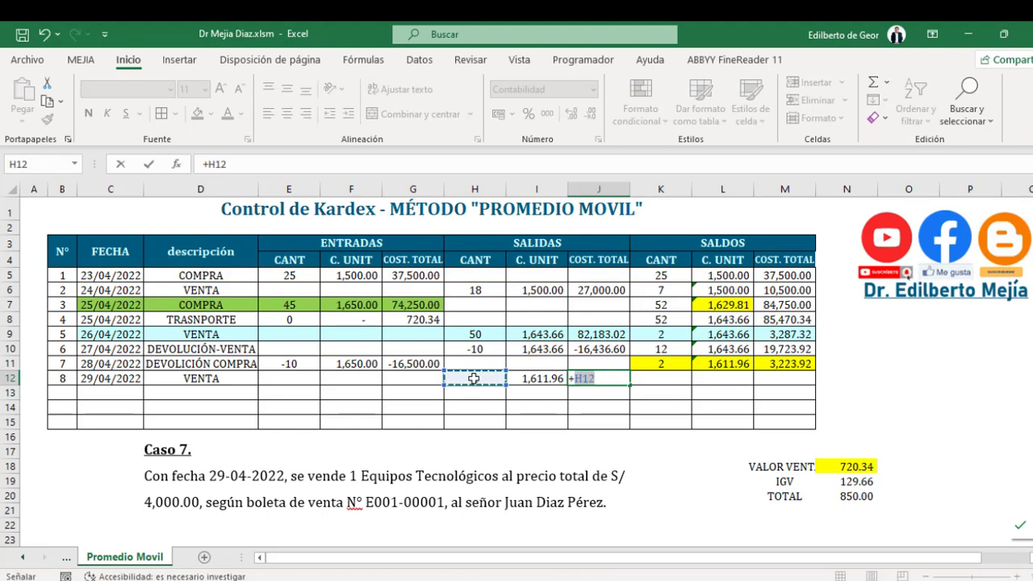
{"action": "type", "text": "*"}
{"action": "left_click", "coordinate": [529, 376]}
{"action": "key", "text": "Return"}
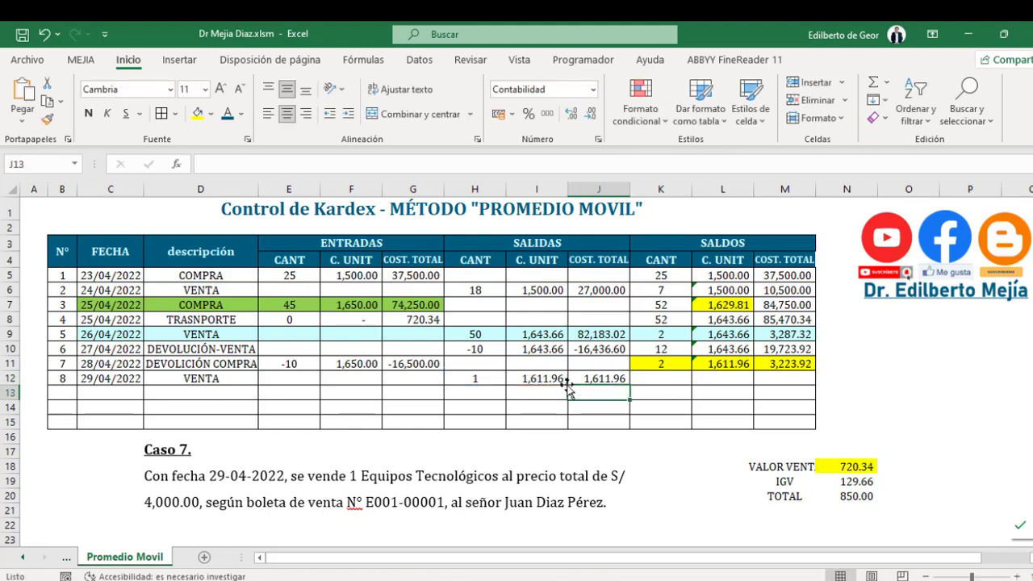
{"action": "left_click", "coordinate": [601, 379]}
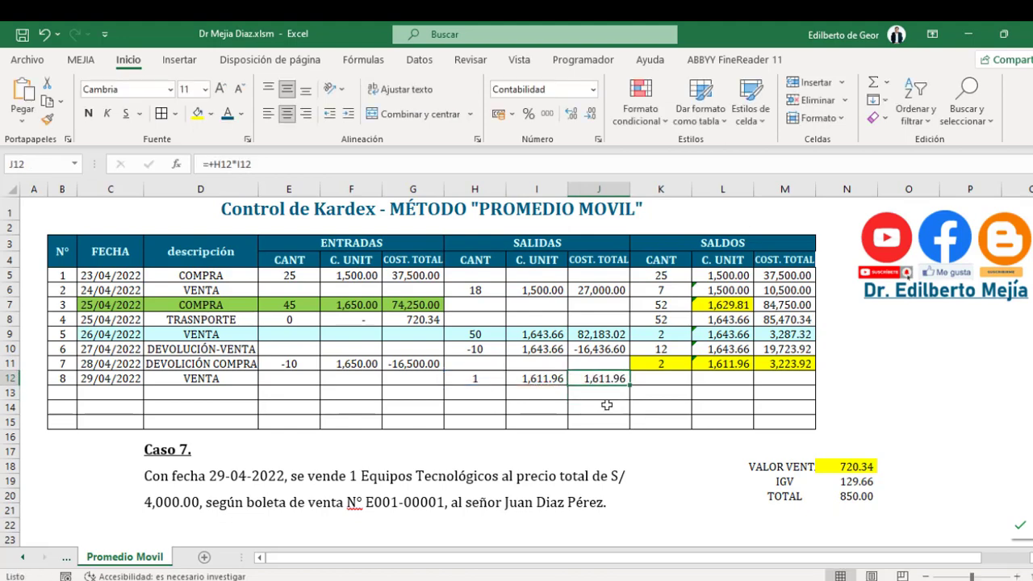
- Set the balance quantity K12 to =+K11-H12, leaving 1 unit
{"action": "left_click", "coordinate": [656, 383]}
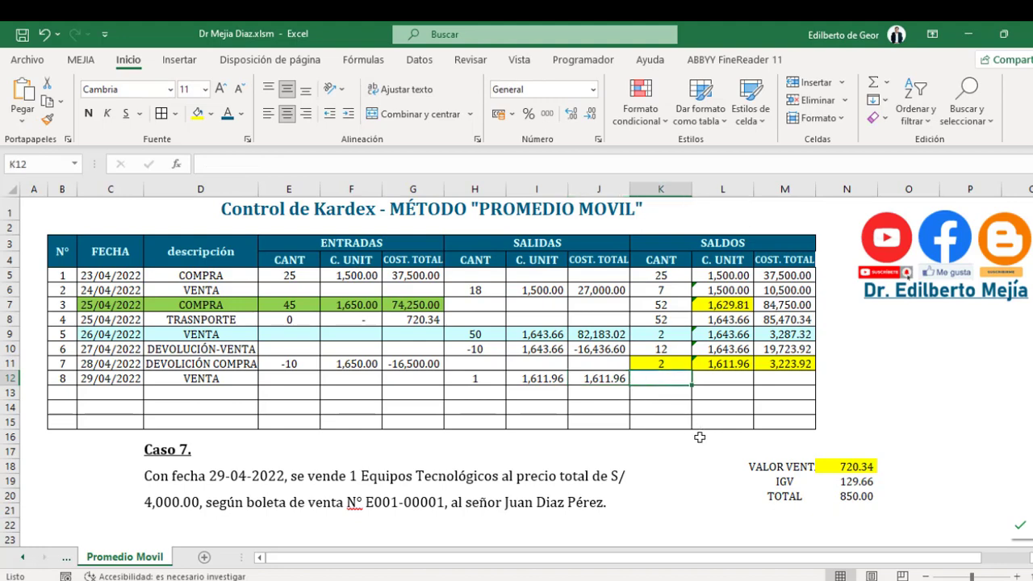
{"action": "type", "text": "+"}
{"action": "left_click", "coordinate": [678, 364]}
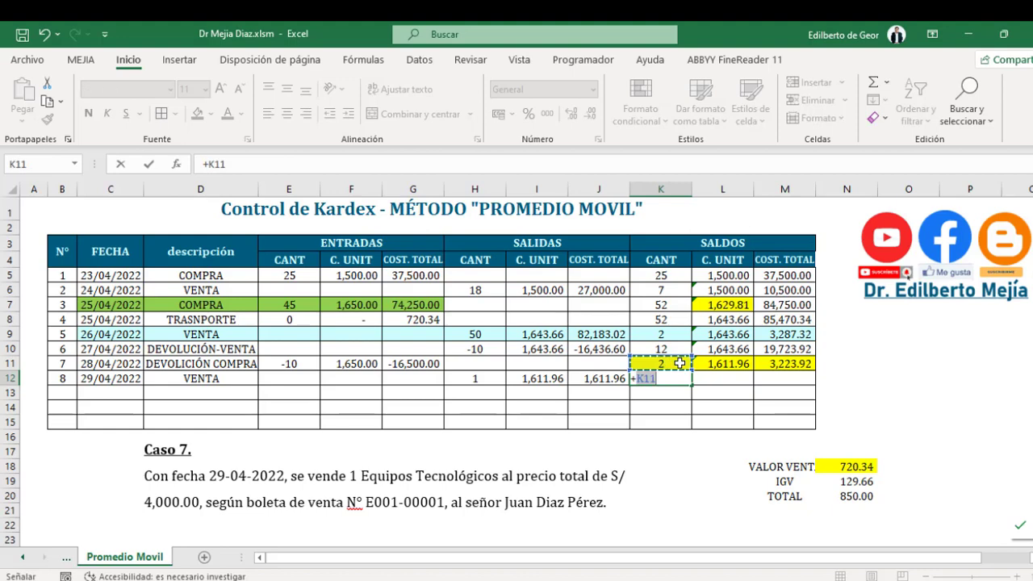
{"action": "type", "text": "-"}
{"action": "left_click", "coordinate": [464, 378]}
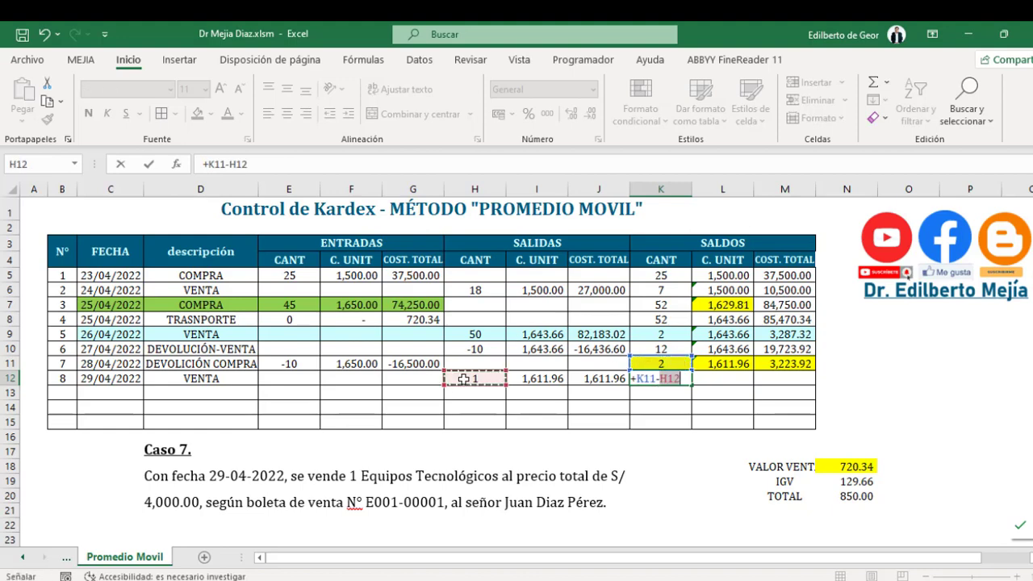
{"action": "key", "text": "Return"}
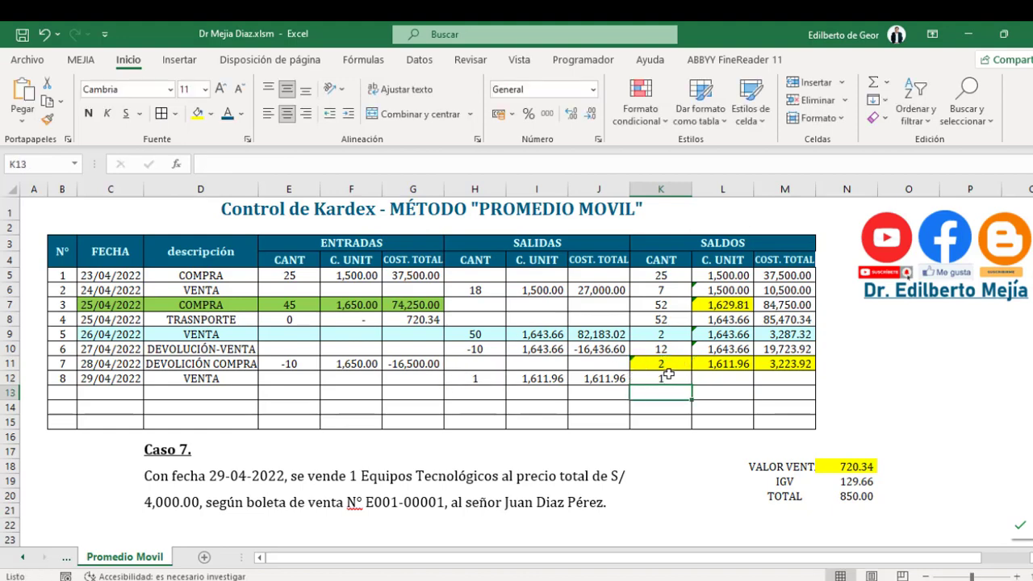
{"action": "left_click", "coordinate": [669, 374]}
- Set the balance total M12 to =+M11-J12, giving 1,611.96
{"action": "left_click", "coordinate": [781, 378]}
{"action": "type", "text": "+"}
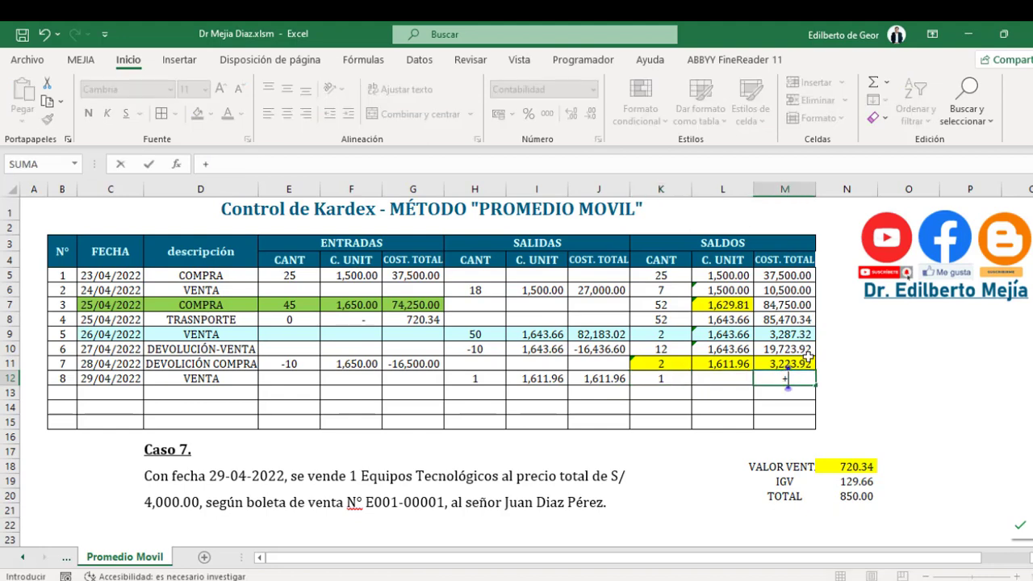
{"action": "left_click", "coordinate": [799, 363]}
{"action": "type", "text": "-"}
{"action": "left_click", "coordinate": [624, 377]}
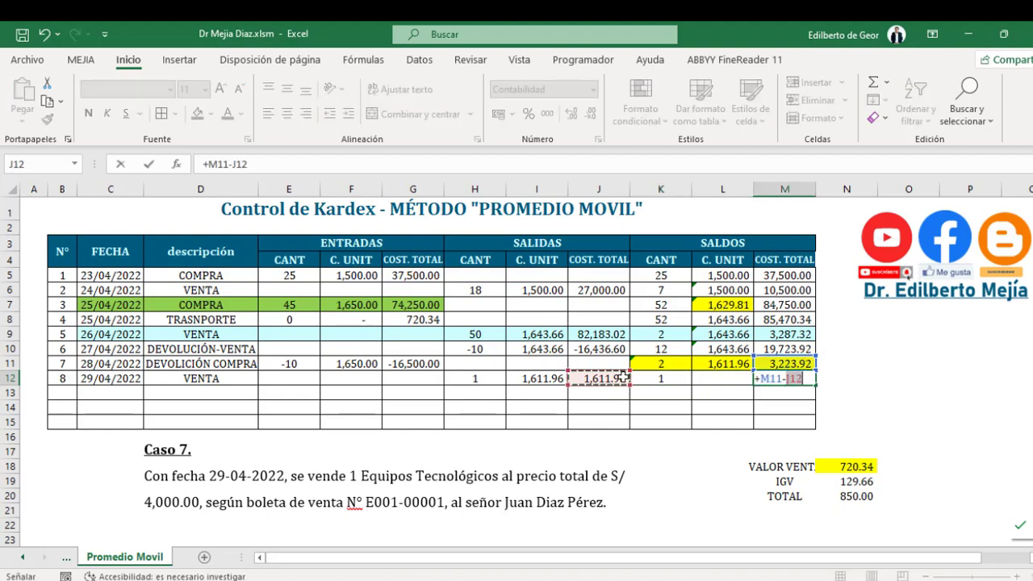
{"action": "key", "text": "Return"}
- Compute the balance unit cost L12 as =+M12/K12, giving 1,611.96
{"action": "left_click", "coordinate": [704, 377]}
{"action": "type", "text": "+"}
{"action": "left_click", "coordinate": [768, 378]}
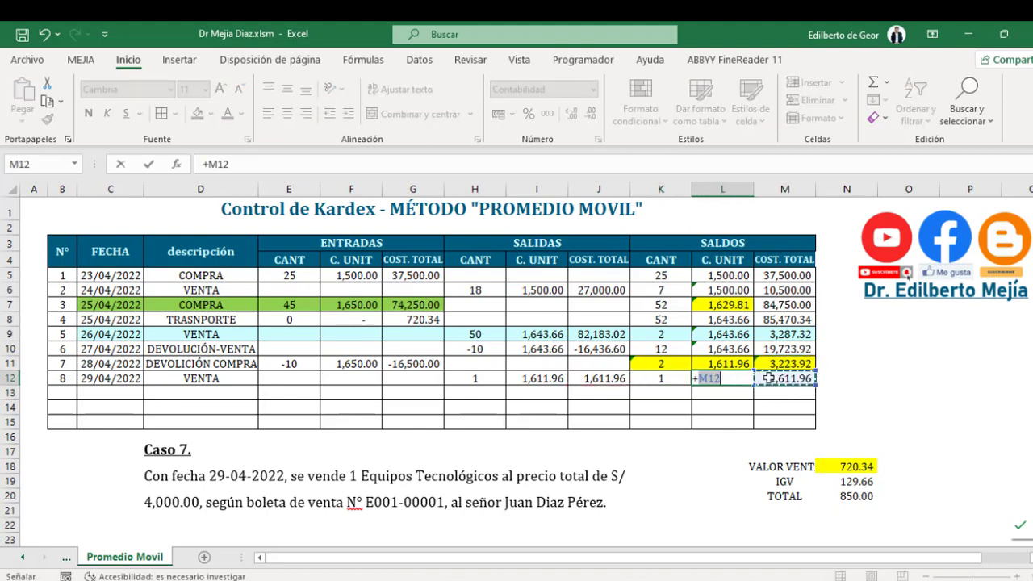
{"action": "type", "text": "/"}
{"action": "left_click", "coordinate": [677, 378]}
{"action": "key", "text": "Return"}
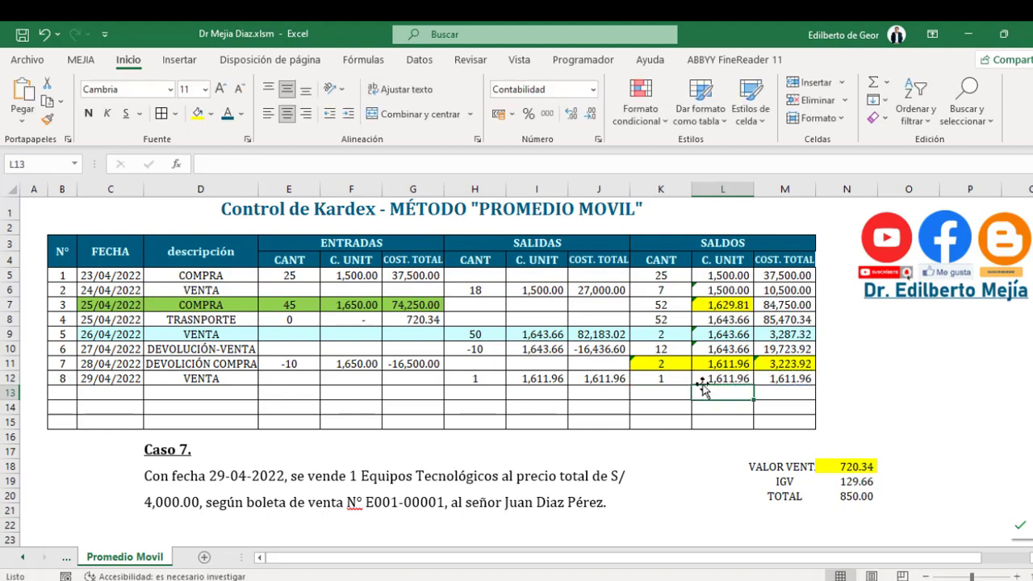
{"action": "left_click_drag", "start_coordinate": [658, 377], "coordinate": [803, 378]}
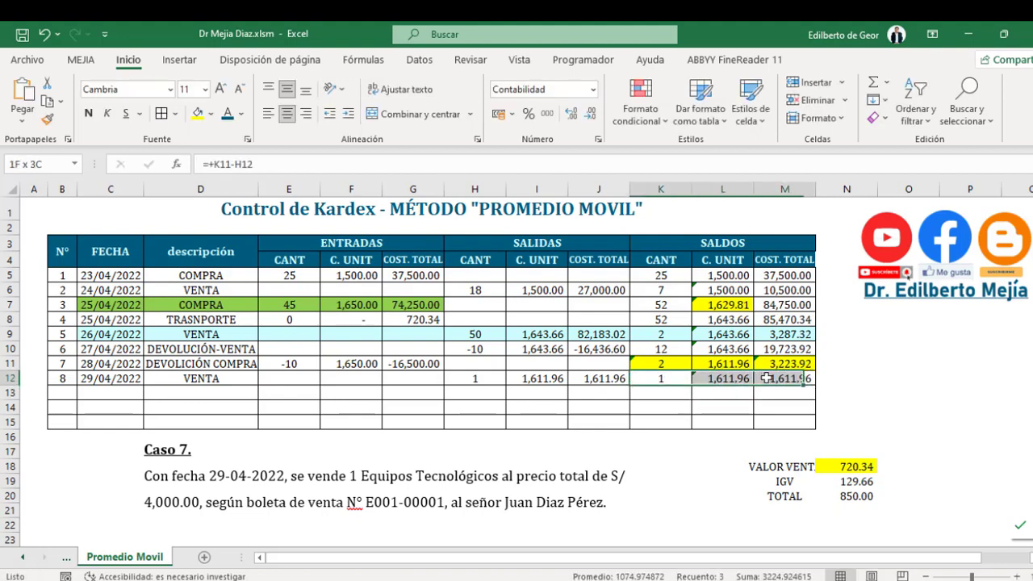
{"action": "left_click", "coordinate": [365, 490]}
- Delete the Caso 7 image and give saldo cells K12:M12 dark blue fill, bold, size 12
{"action": "key", "text": "Delete"}
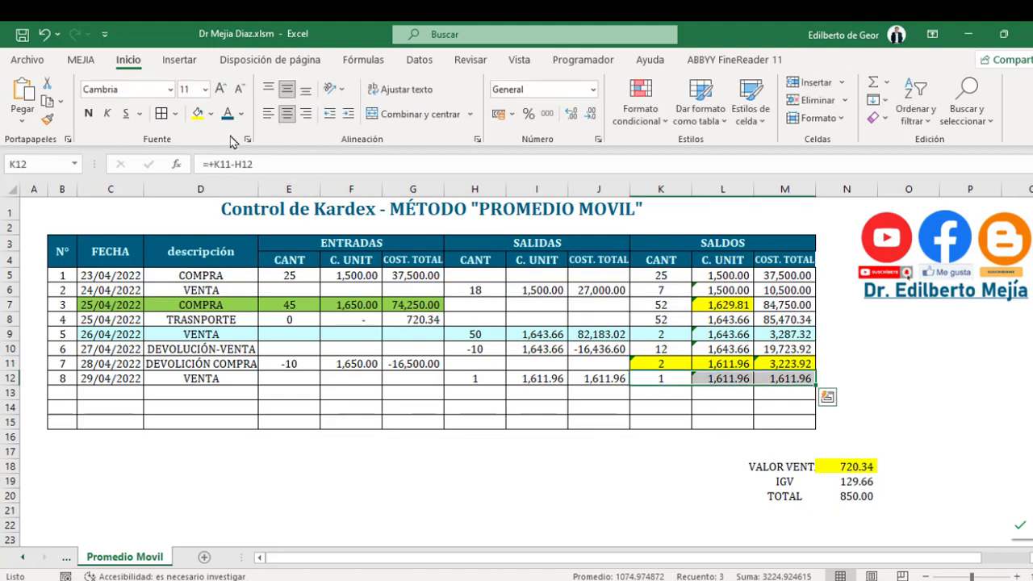
{"action": "left_click", "coordinate": [211, 114]}
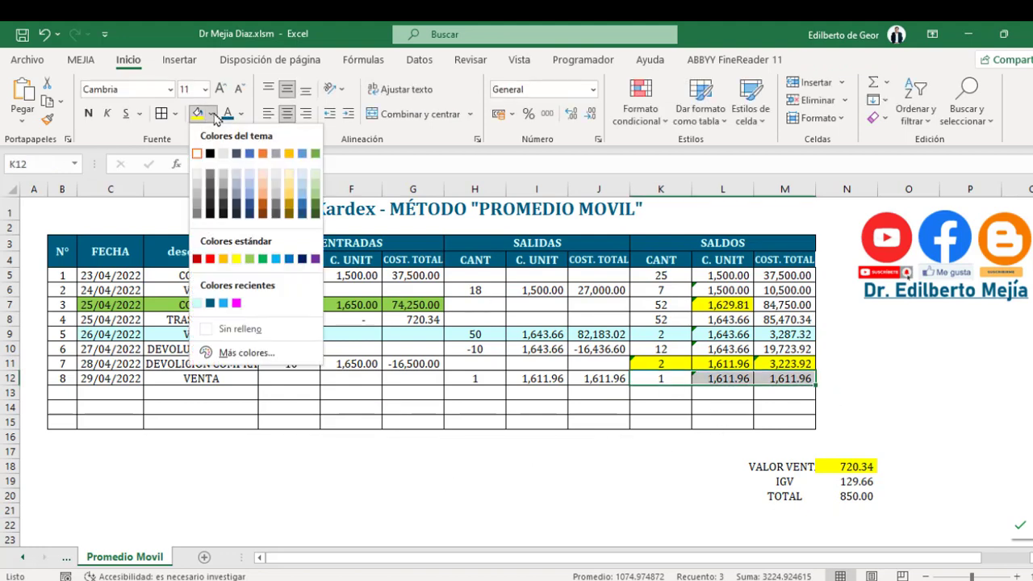
{"action": "left_click", "coordinate": [223, 304]}
{"action": "left_click", "coordinate": [88, 113]}
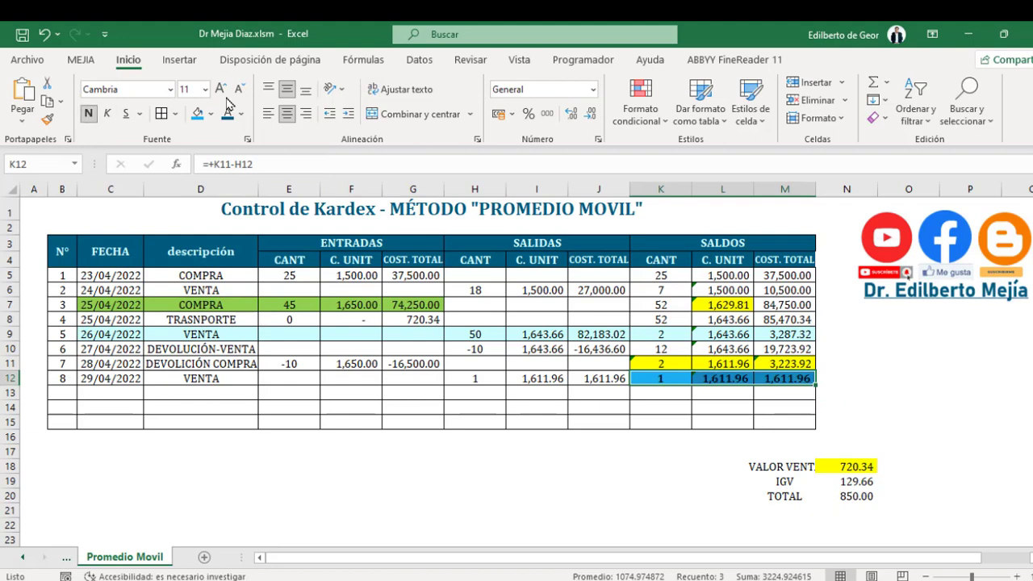
{"action": "left_click", "coordinate": [227, 90]}
- Remove an empty table row and merge B14:D14 into one centred cell
{"action": "left_click", "coordinate": [598, 465]}
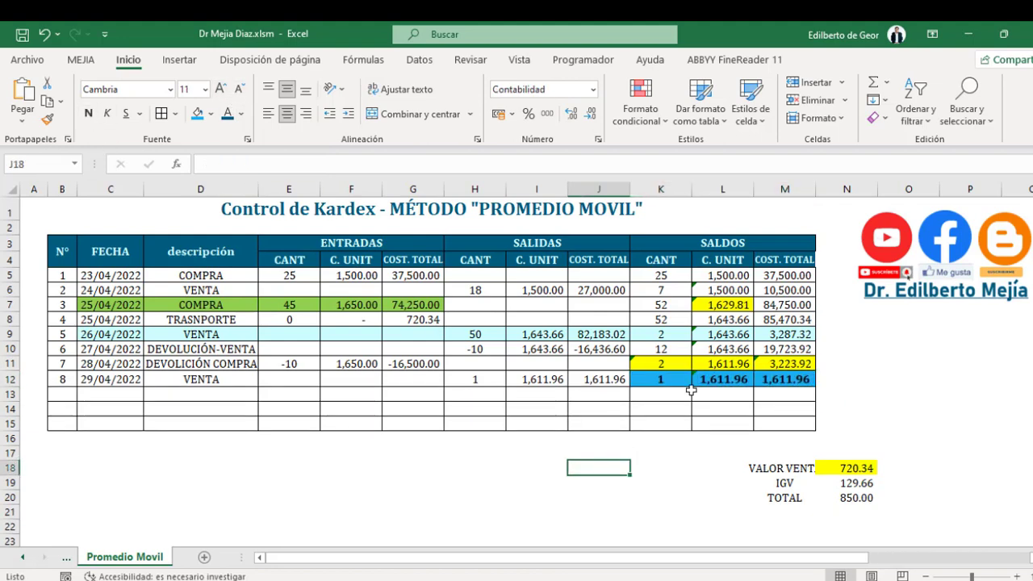
{"action": "key", "text": "ctrl+z"}
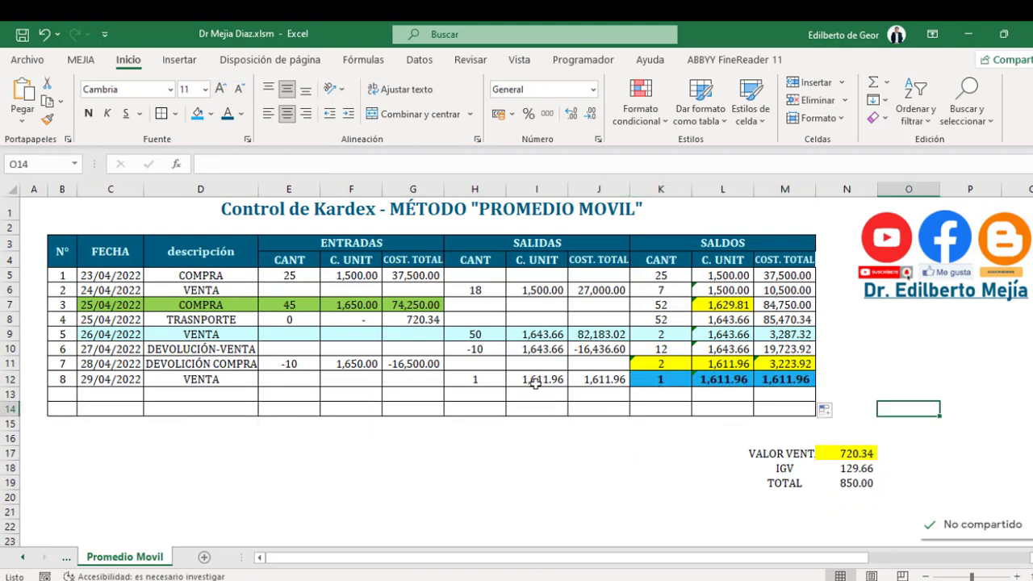
{"action": "left_click_drag", "start_coordinate": [109, 409], "coordinate": [224, 411]}
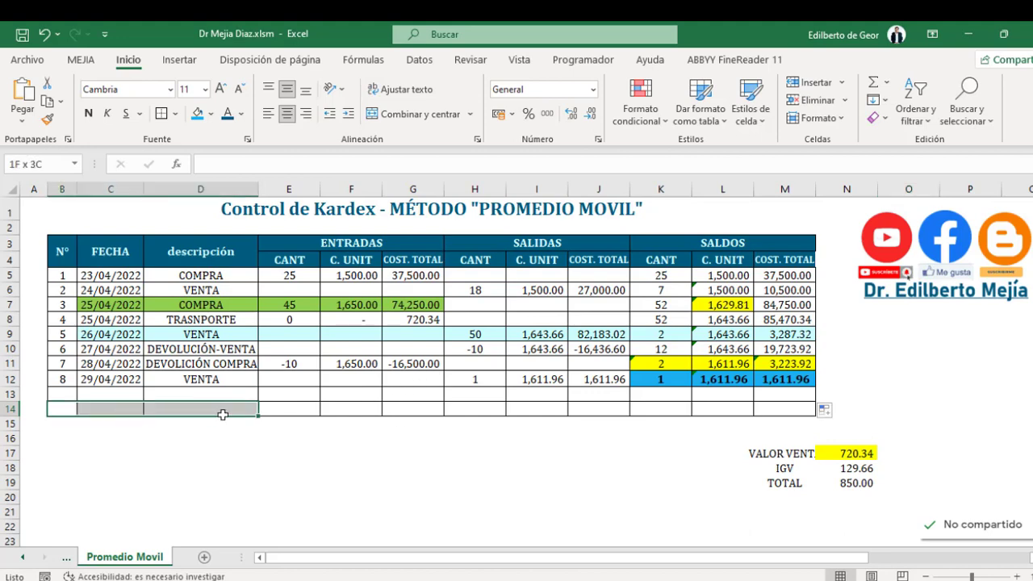
{"action": "left_click", "coordinate": [401, 118]}
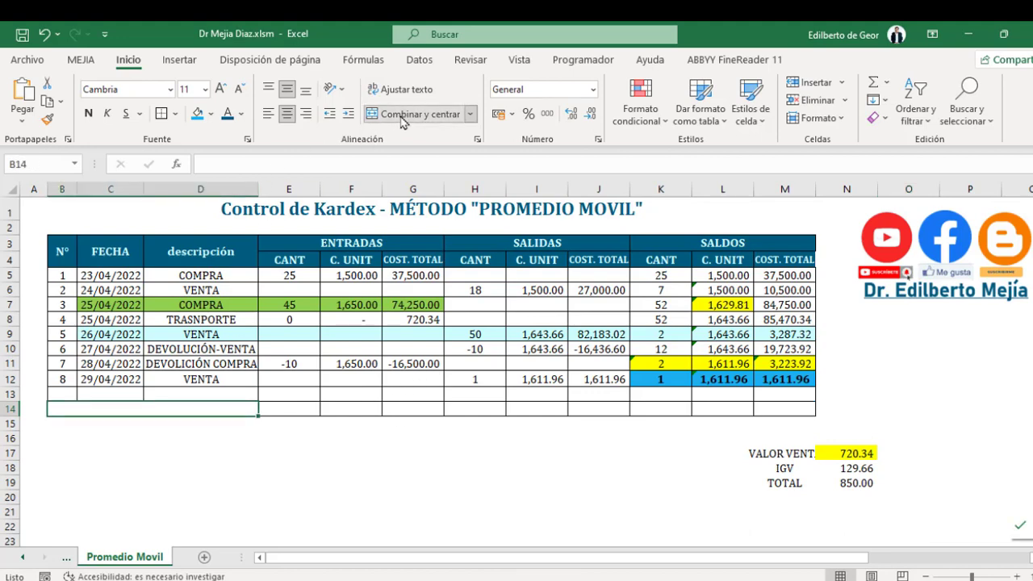
- Enter TOTAL in merged B14:D14 and format it bold at size 14
{"action": "type", "text": "T"}
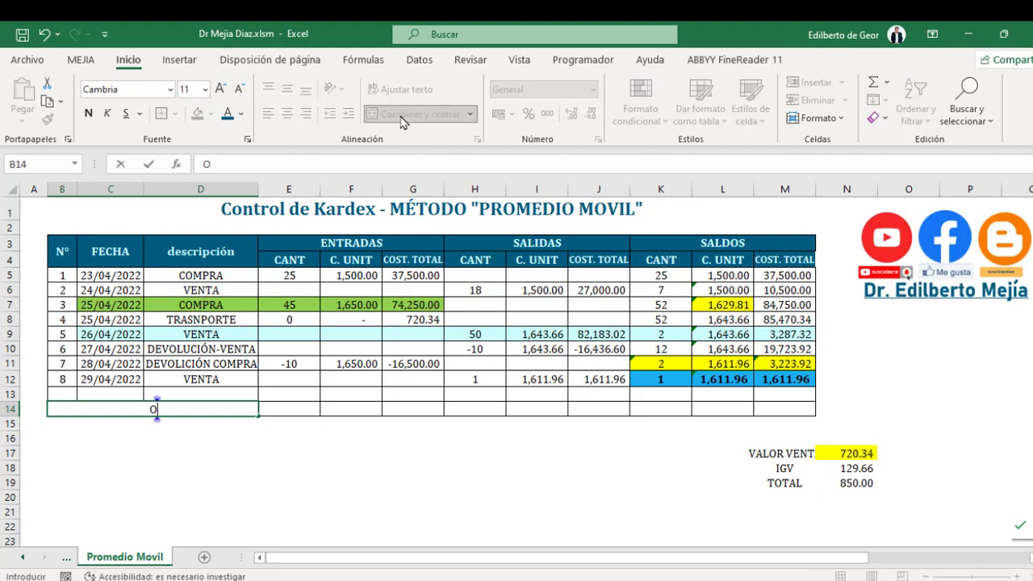
{"action": "key", "text": "BackSpace"}
{"action": "type", "text": "TOTA"}
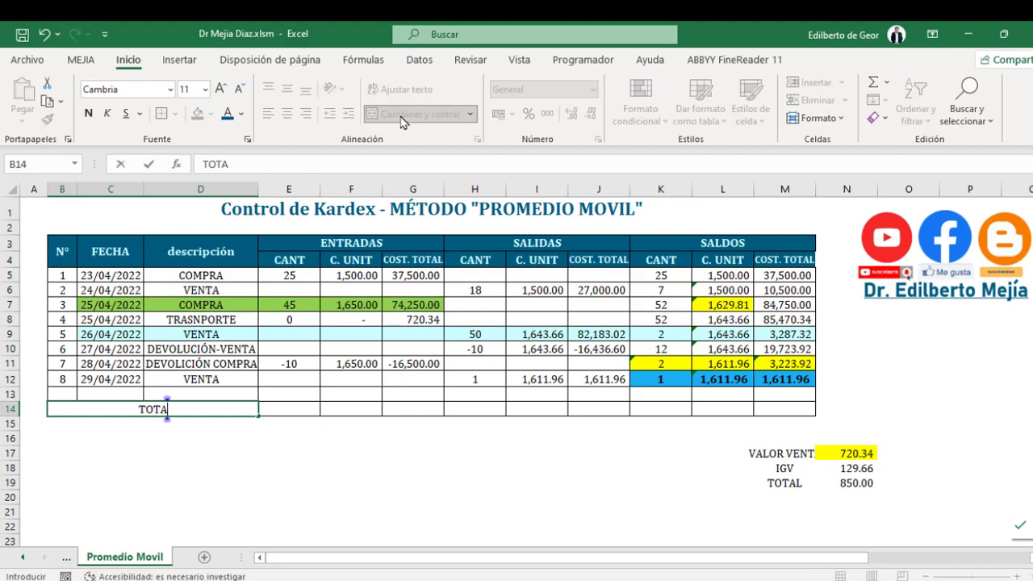
{"action": "type", "text": "L"}
{"action": "key", "text": "Return"}
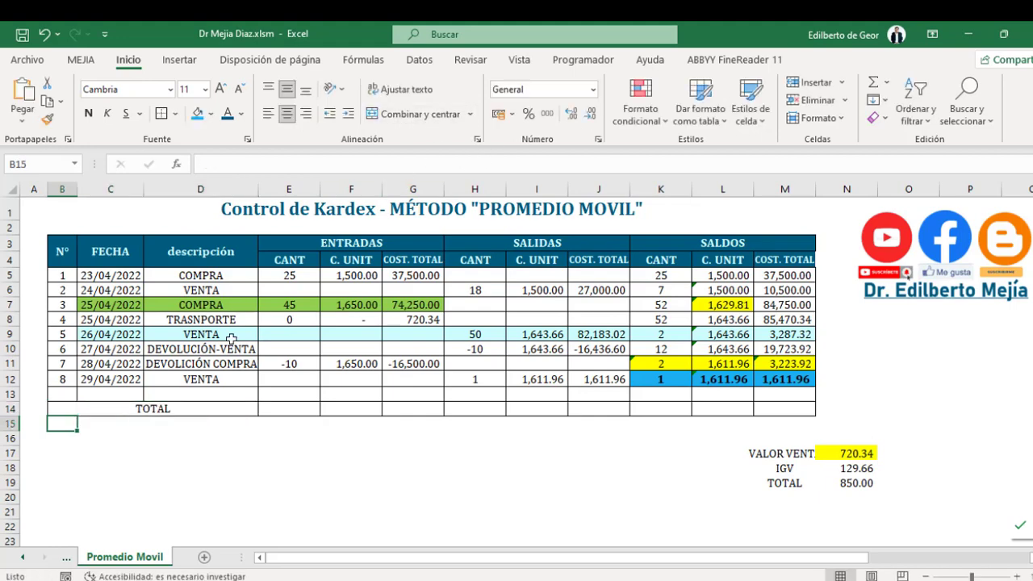
{"action": "left_click", "coordinate": [199, 410]}
{"action": "left_click", "coordinate": [89, 113]}
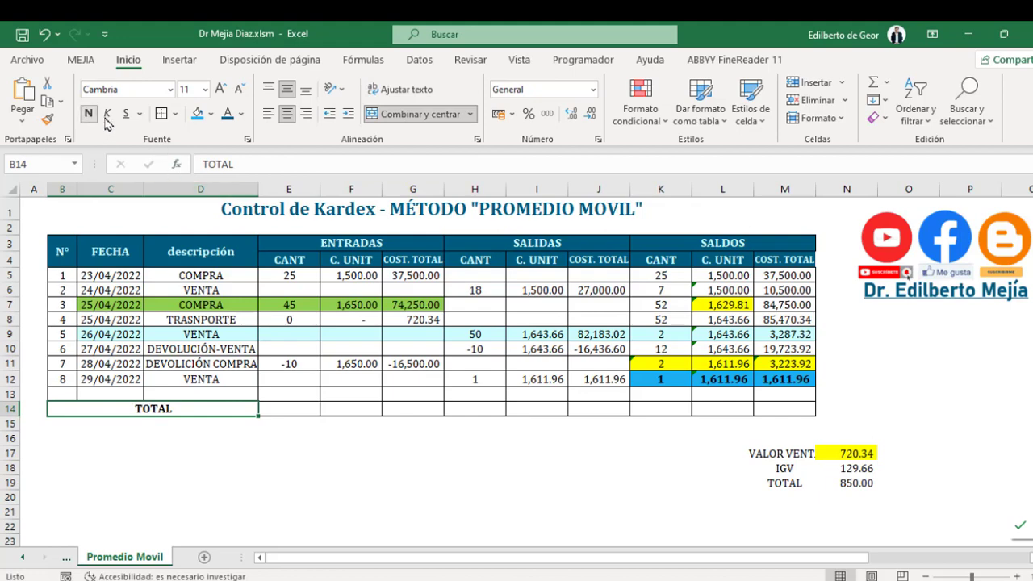
{"action": "left_click", "coordinate": [220, 90]}
{"action": "left_click", "coordinate": [221, 89]}
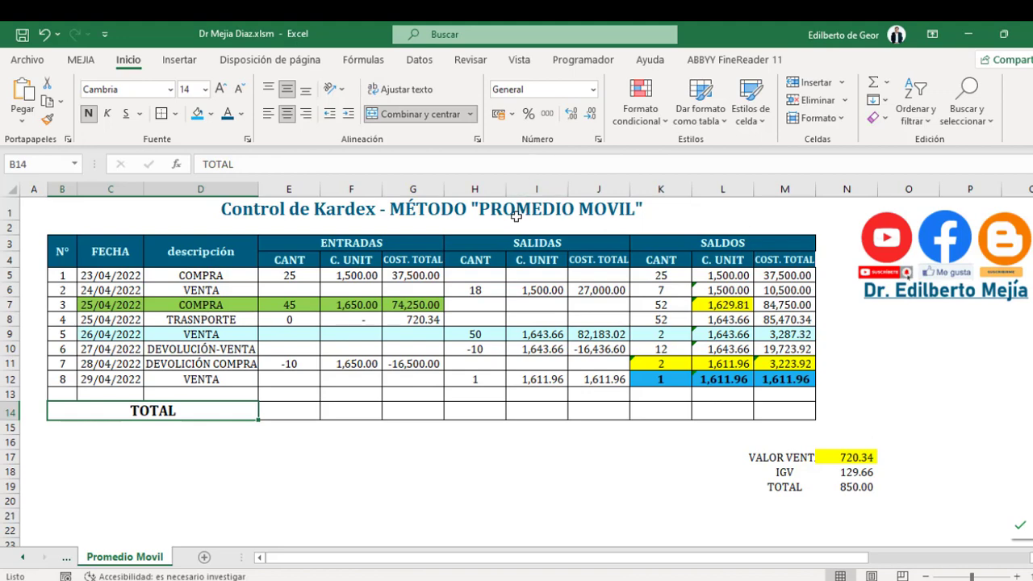
- AutoSum G5:G13 into teal-filled G14 (95,970.34) and copy the total formula into J14 (94,358.38)
{"action": "left_click", "coordinate": [412, 410]}
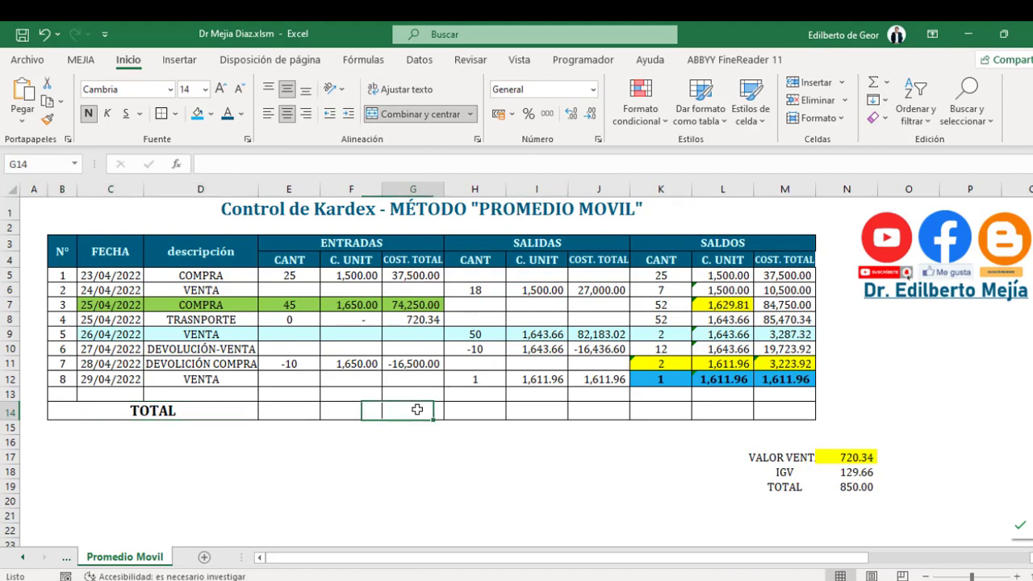
{"action": "left_click", "coordinate": [874, 84]}
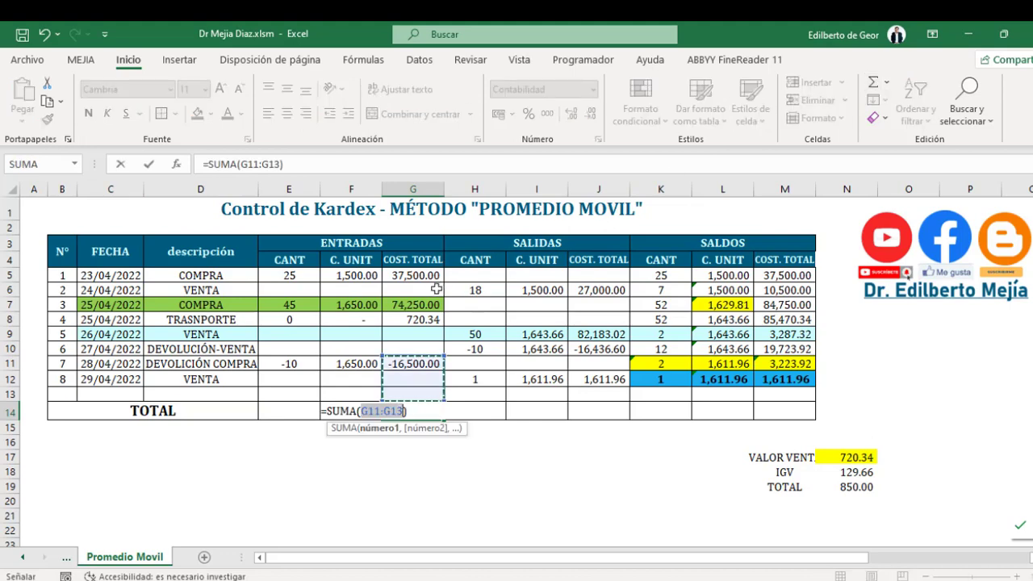
{"action": "left_click_drag", "start_coordinate": [413, 394], "coordinate": [413, 288]}
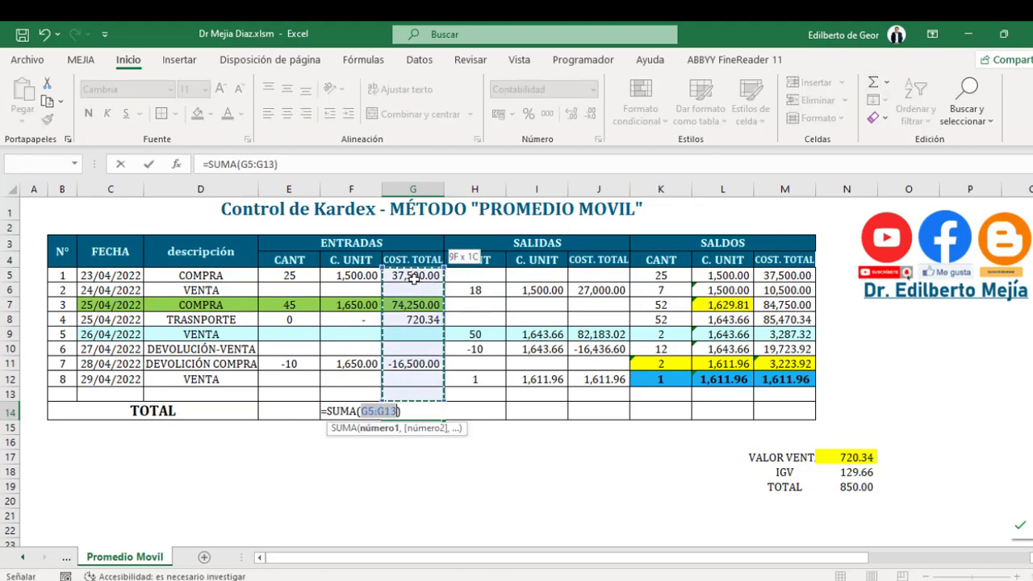
{"action": "key", "text": "Return"}
{"action": "left_click", "coordinate": [211, 114]}
{"action": "left_click", "coordinate": [223, 303]}
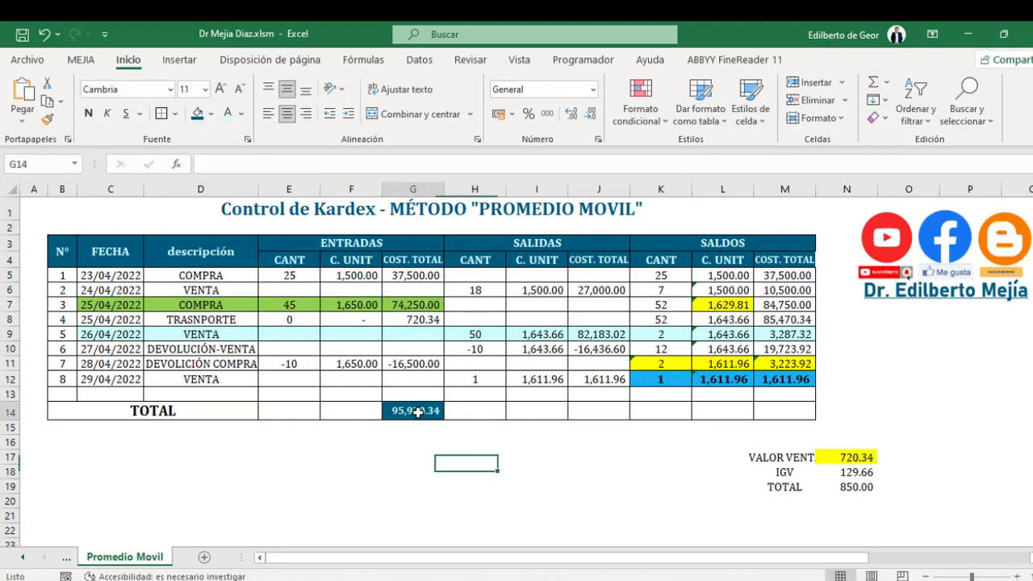
{"action": "key", "text": "ctrl+c"}
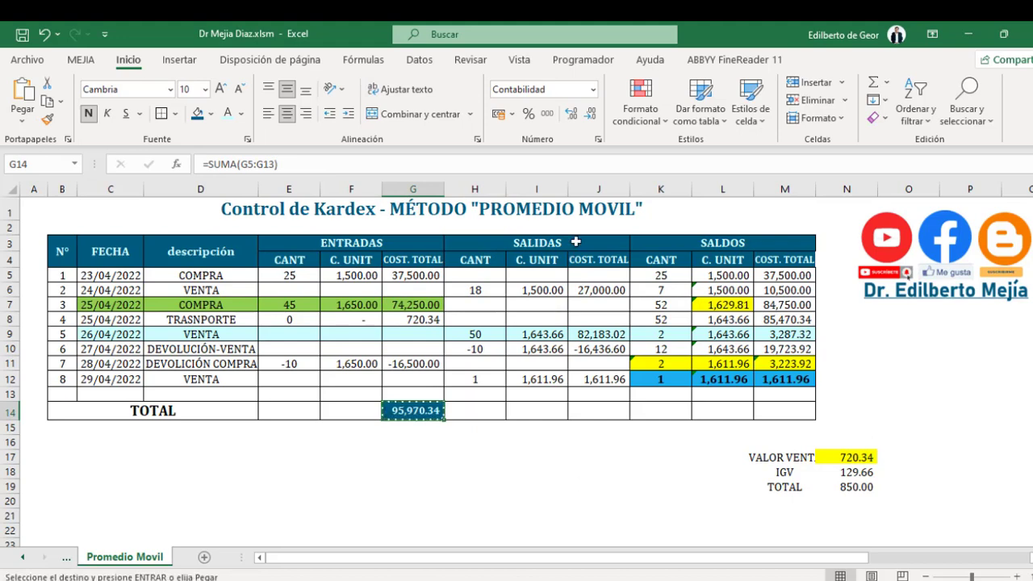
{"action": "left_click", "coordinate": [598, 412]}
{"action": "key", "text": "ctrl+v"}
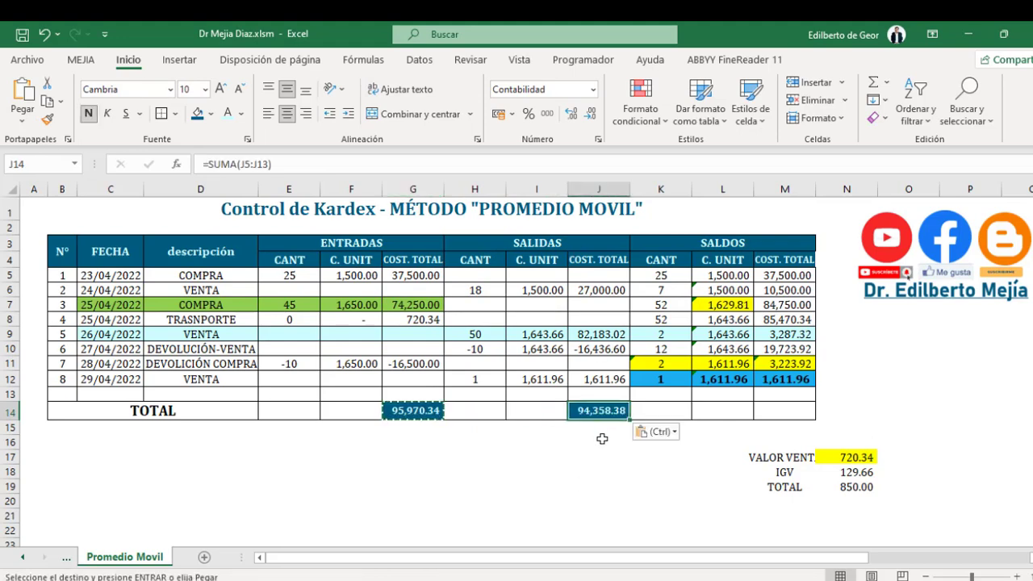
- Set M14 to =+M12 (1,611.96) and copy J14's teal formatting onto it
{"action": "left_click", "coordinate": [778, 410]}
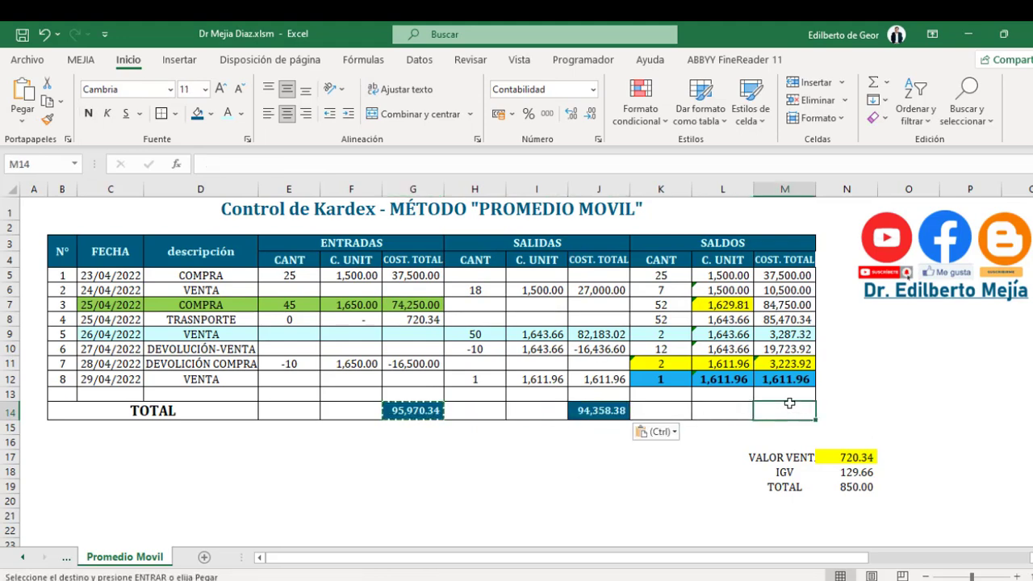
{"action": "type", "text": "+"}
{"action": "left_click", "coordinate": [792, 379]}
{"action": "key", "text": "Return"}
{"action": "left_click", "coordinate": [795, 409]}
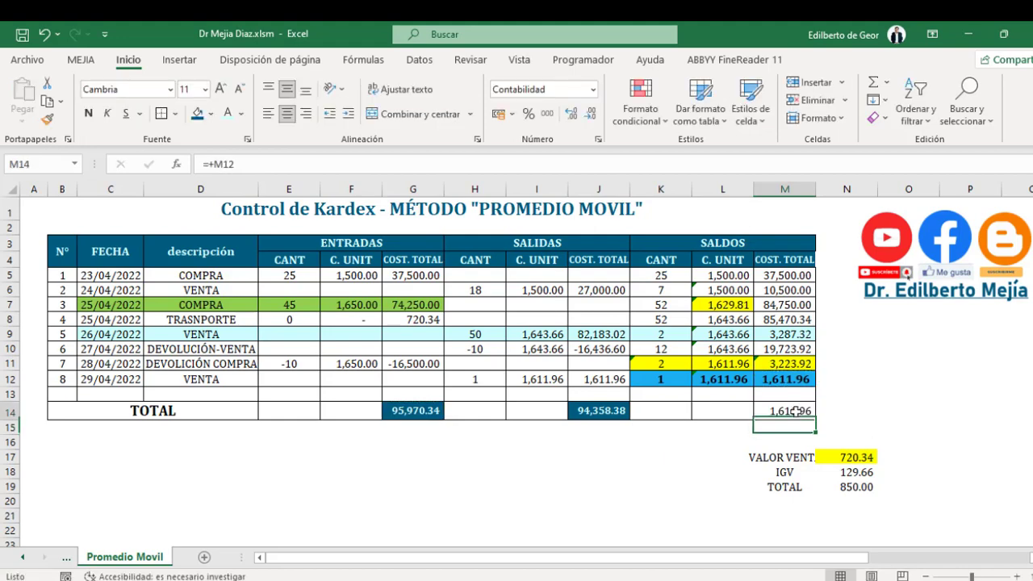
{"action": "left_click", "coordinate": [579, 410]}
{"action": "left_click", "coordinate": [47, 118]}
{"action": "left_click", "coordinate": [783, 410]}
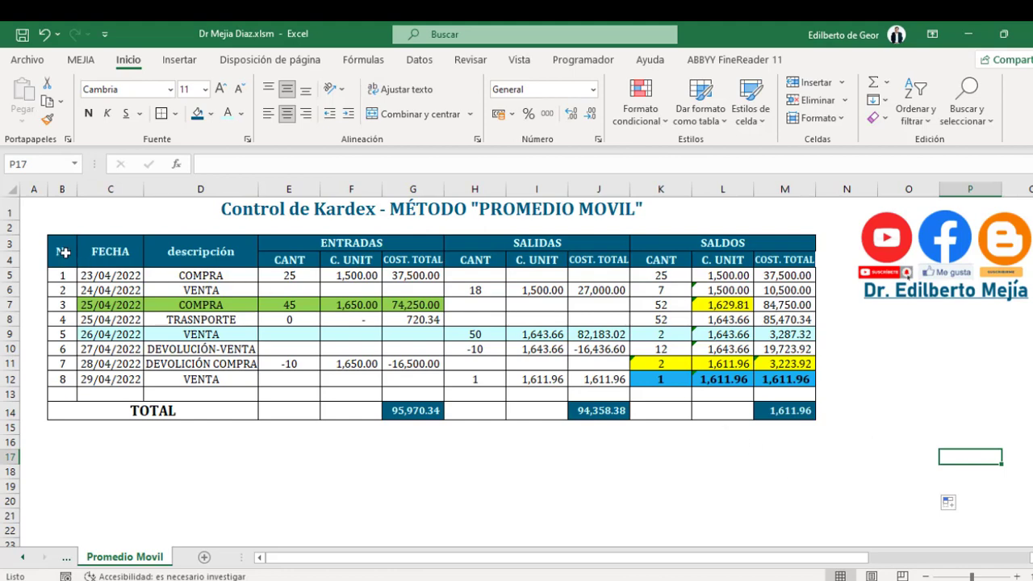
- Give the J14 salidas total 94,358.38 a yellow fill, dark blue font and size 11
{"action": "left_click_drag", "start_coordinate": [64, 253], "coordinate": [746, 408]}
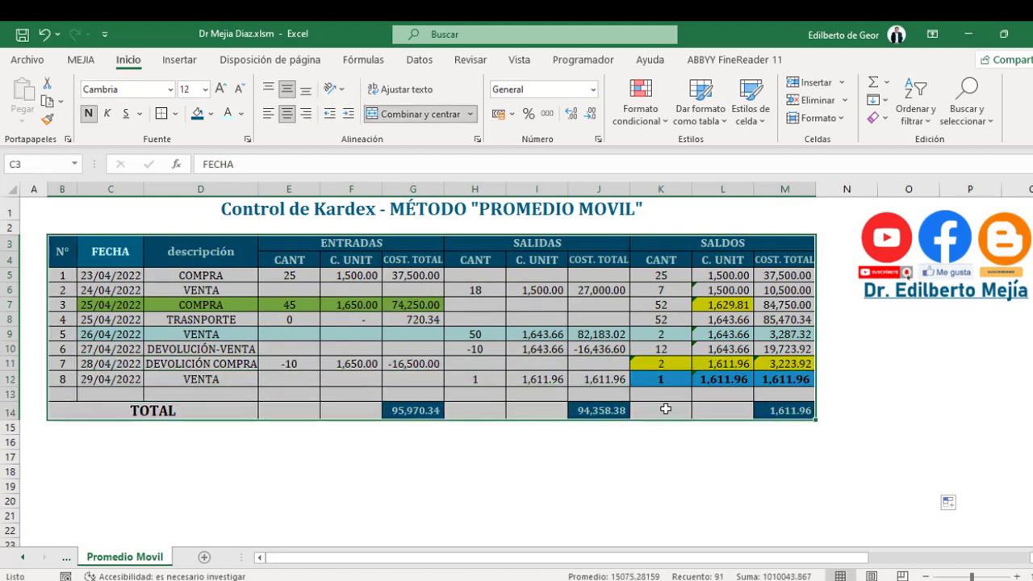
{"action": "left_click", "coordinate": [597, 410]}
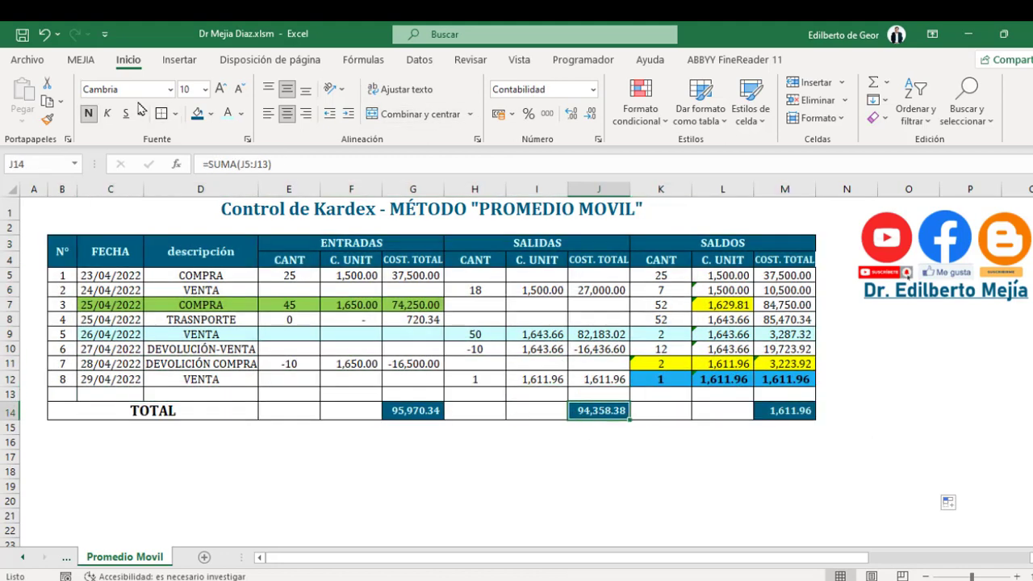
{"action": "left_click", "coordinate": [211, 114]}
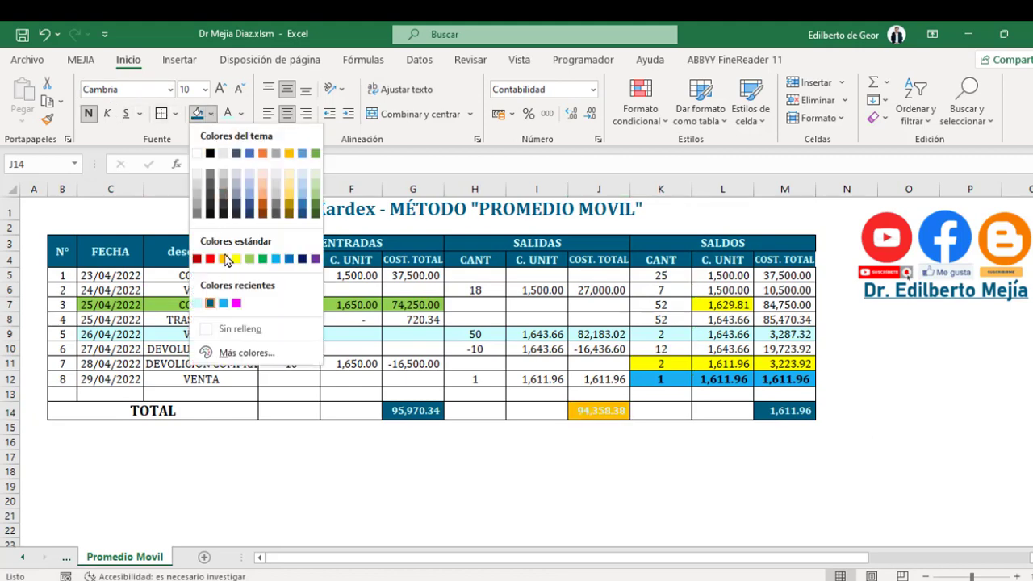
{"action": "left_click", "coordinate": [236, 259]}
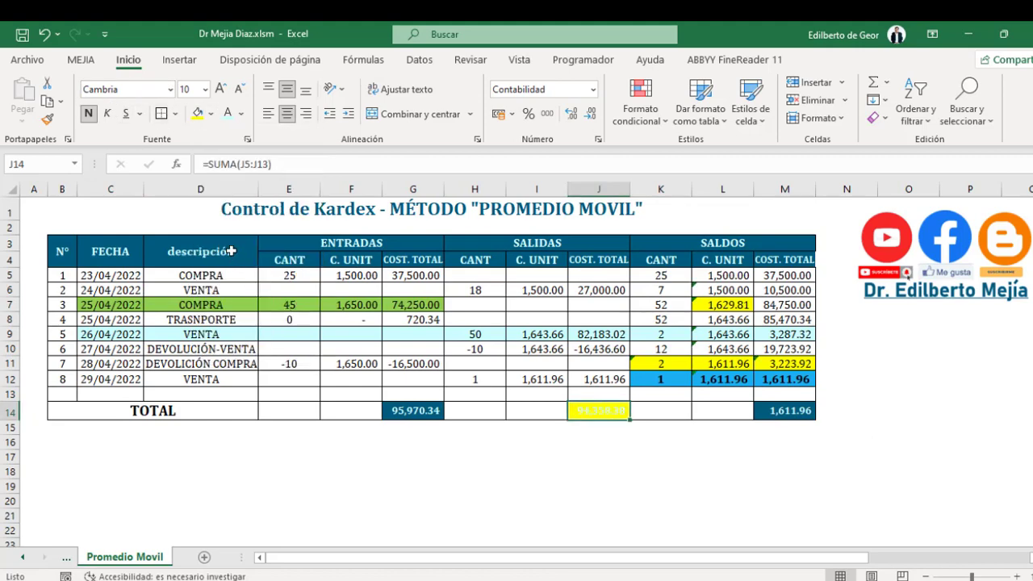
{"action": "left_click", "coordinate": [241, 114]}
{"action": "left_click", "coordinate": [240, 327]}
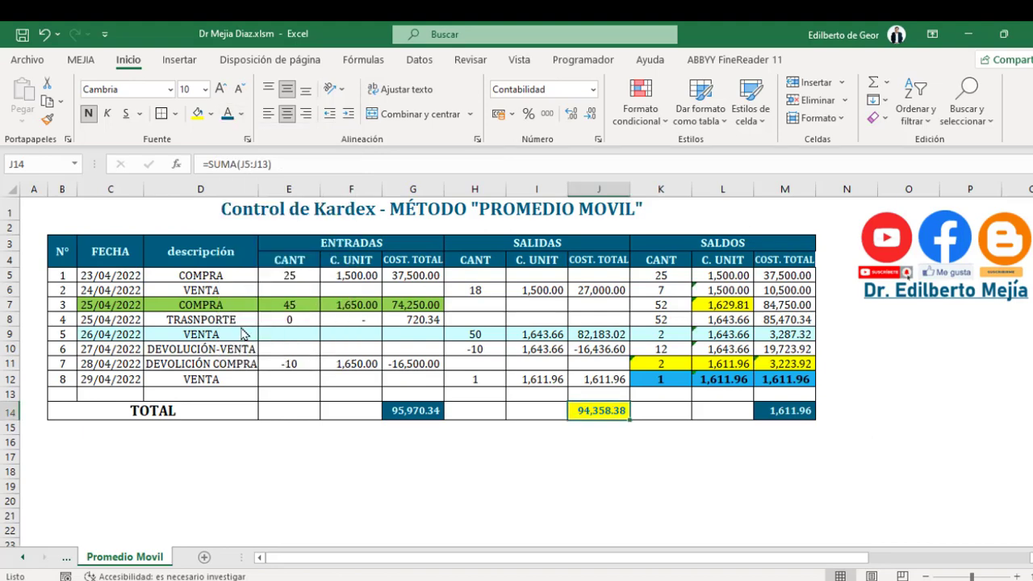
{"action": "left_click", "coordinate": [220, 89]}
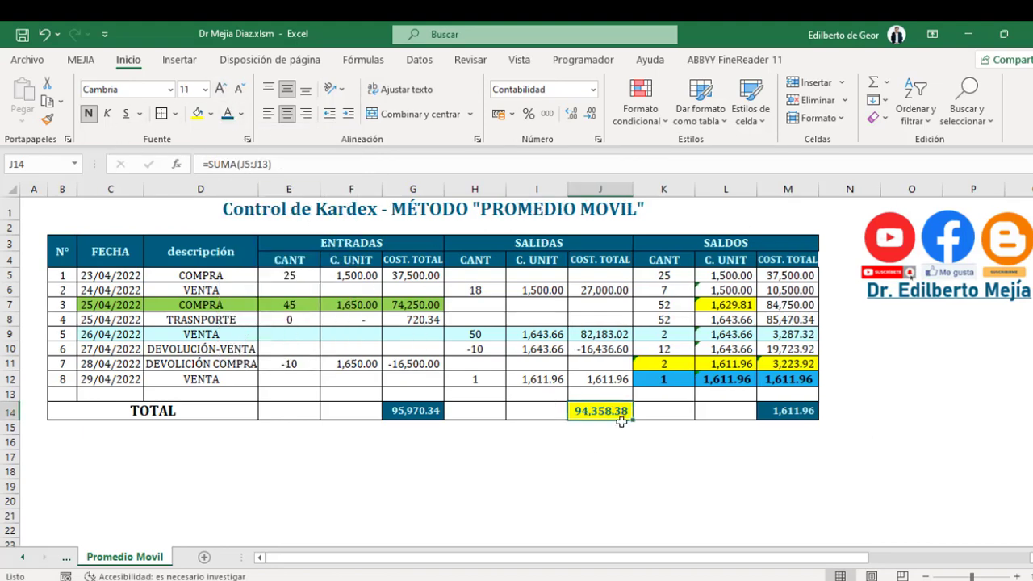
- Enter INVENT. INICIAL, COMPRAS and (-) INVENT. FINAL in D16 through D18
{"action": "left_click", "coordinate": [126, 451]}
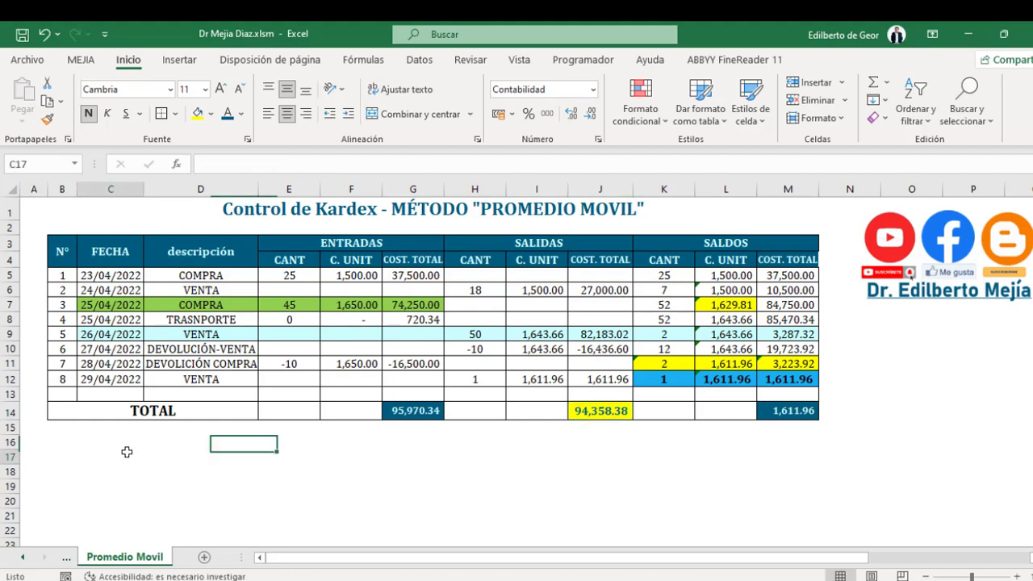
{"action": "left_click", "coordinate": [147, 441]}
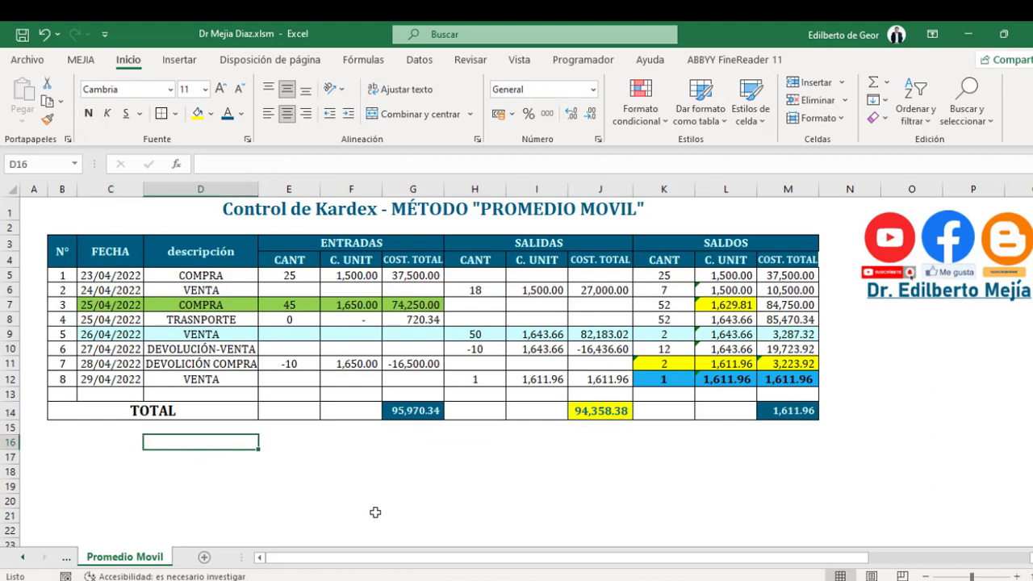
{"action": "type", "text": "INVE"}
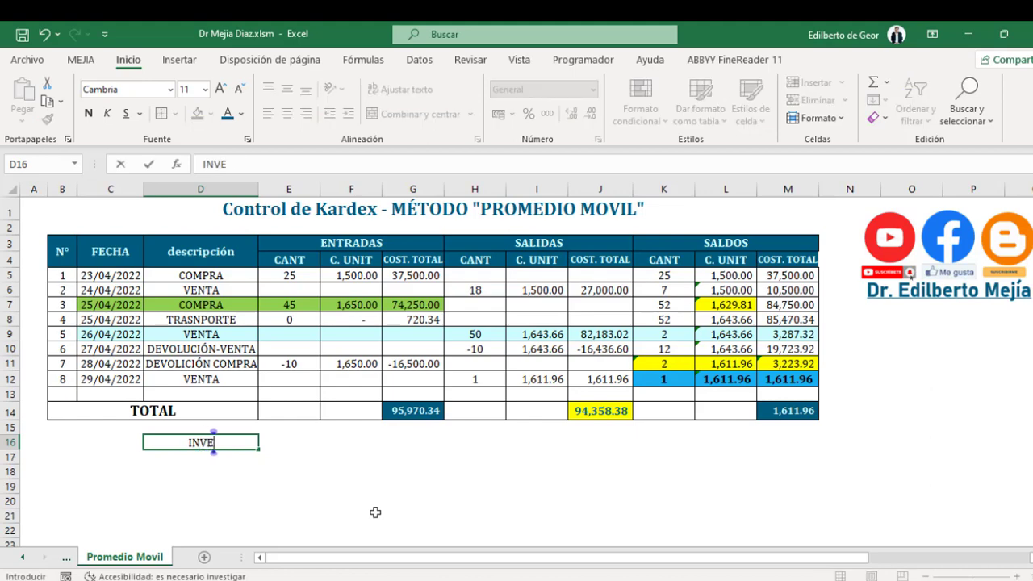
{"action": "type", "text": "NT. INICIA"}
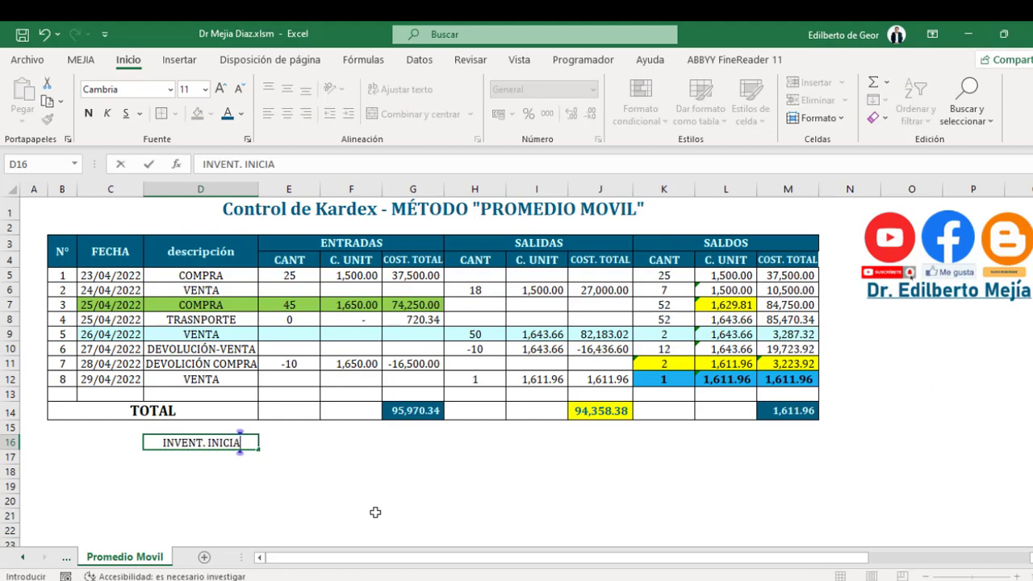
{"action": "type", "text": "L"}
{"action": "key", "text": "Return"}
{"action": "type", "text": "COMPR"}
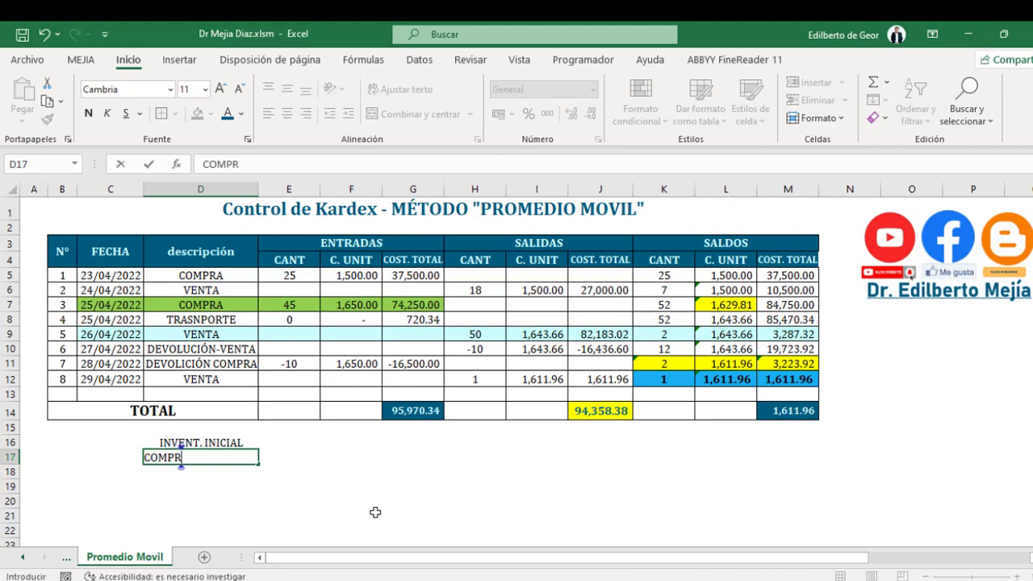
{"action": "type", "text": "AS"}
{"action": "key", "text": "Return"}
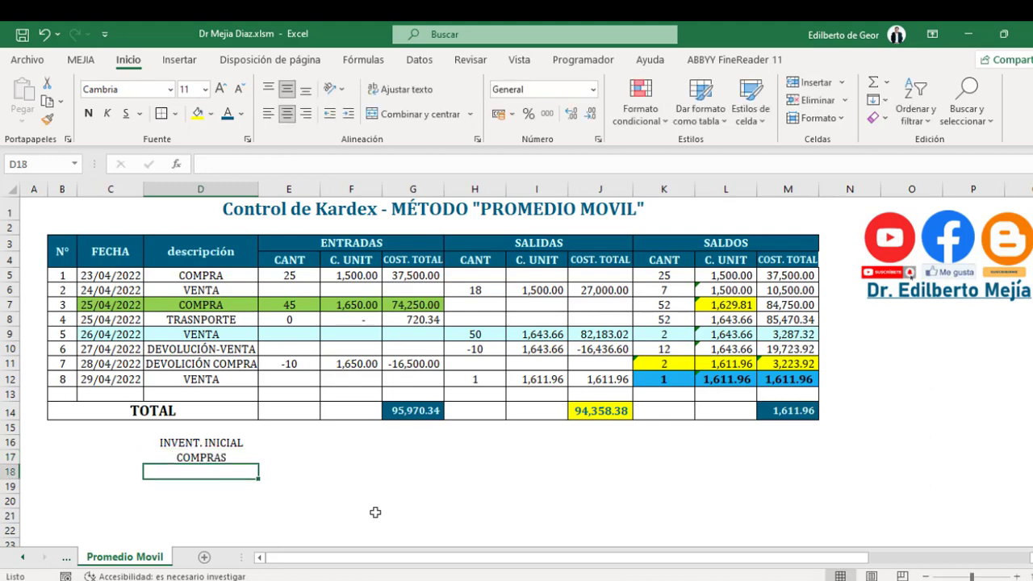
{"action": "type", "text": "(-)"}
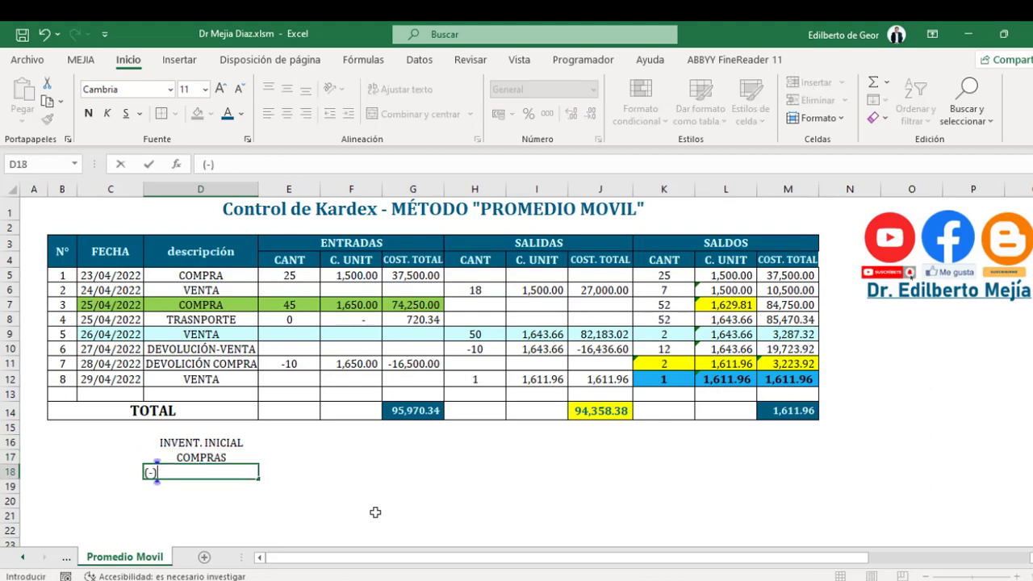
{"action": "type", "text": " INVENT. FINAL"}
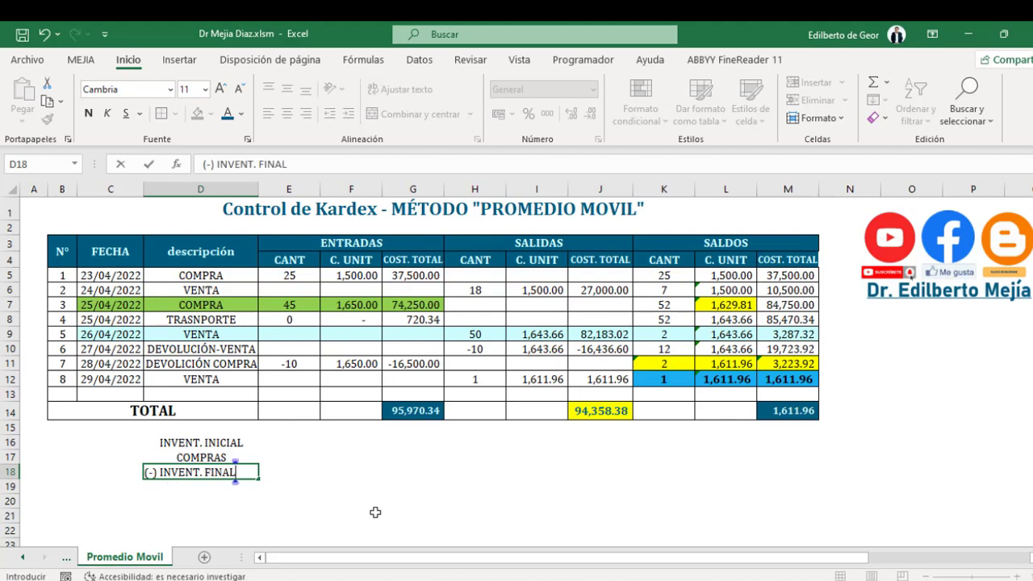
{"action": "key", "text": "Return"}
{"action": "left_click", "coordinate": [297, 441]}
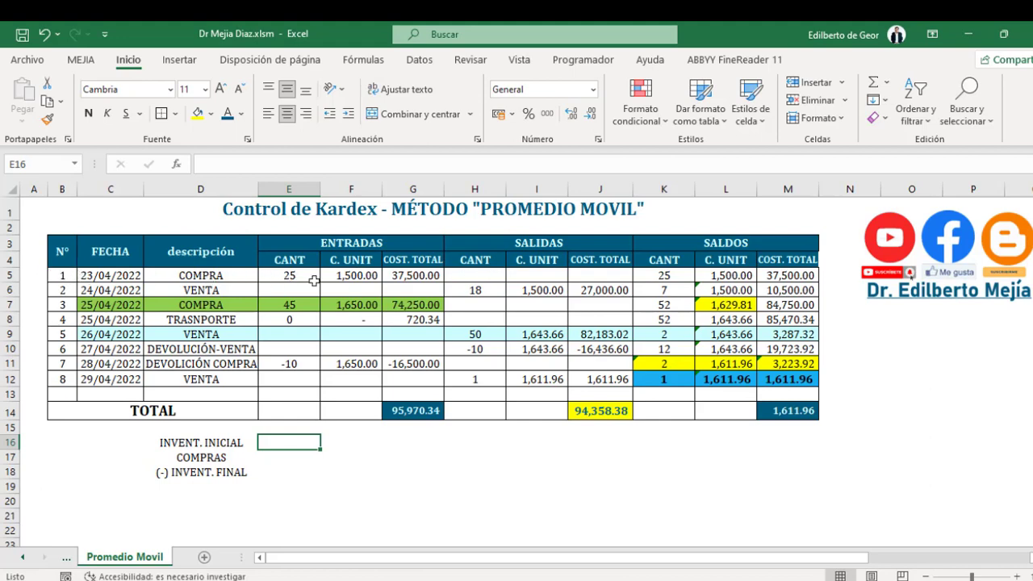
- Enter 0 in E16, =+G14 in E17 and =-M14 in E18
{"action": "type", "text": "0"}
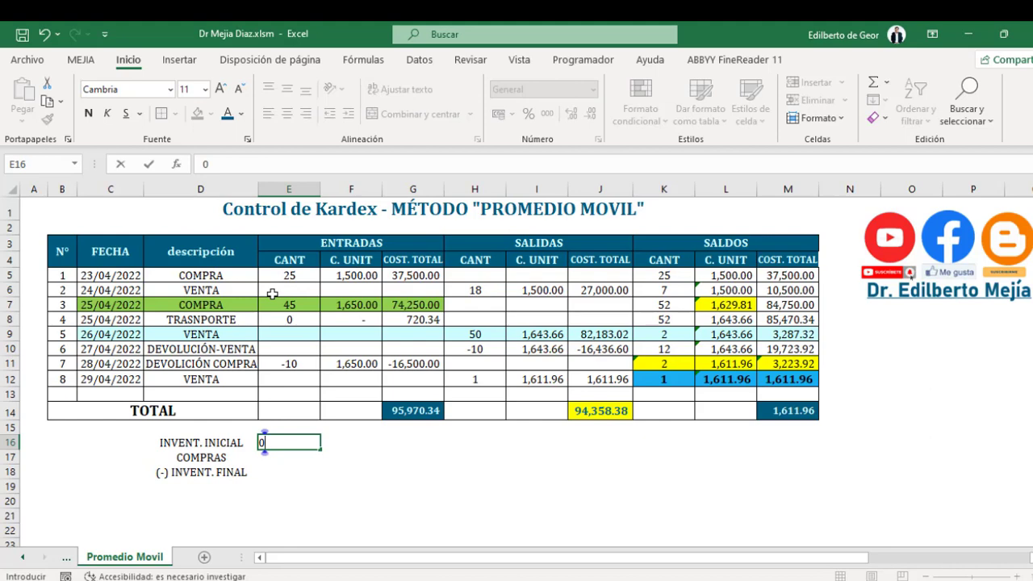
{"action": "key", "text": "Return"}
{"action": "type", "text": "+"}
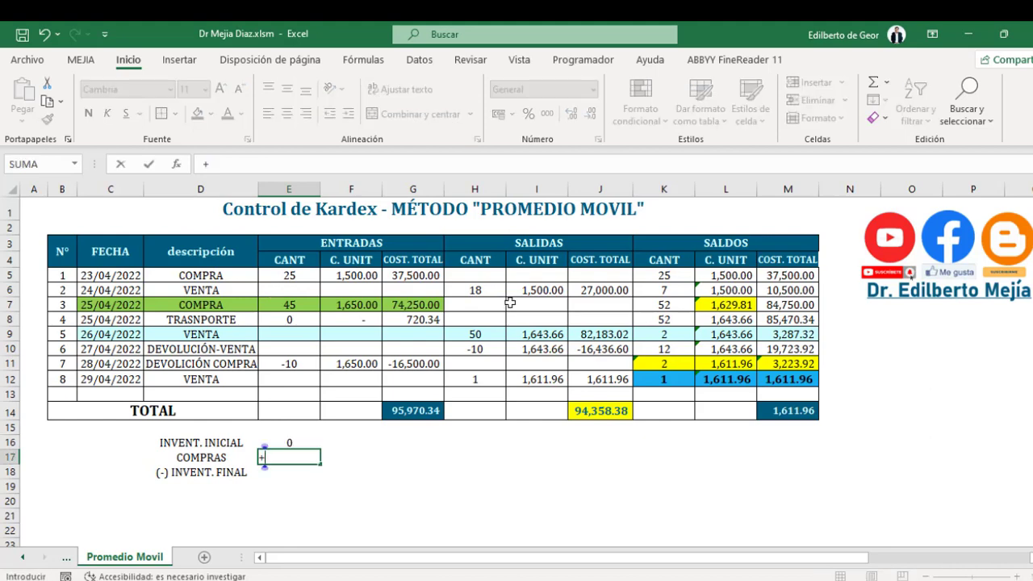
{"action": "left_click", "coordinate": [407, 411]}
{"action": "key", "text": "Return"}
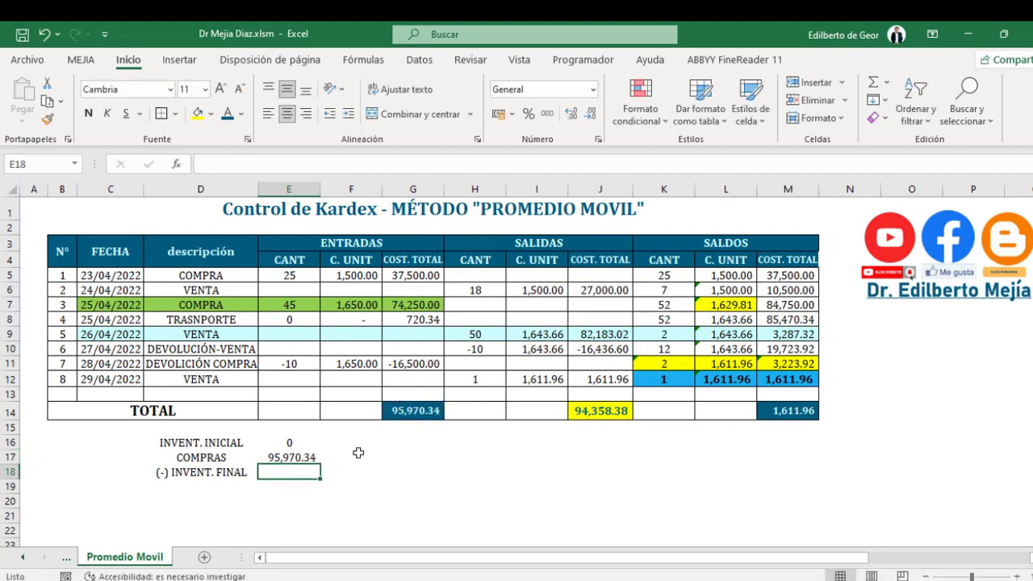
{"action": "left_click", "coordinate": [302, 457]}
{"action": "left_click", "coordinate": [298, 473]}
{"action": "type", "text": "-"}
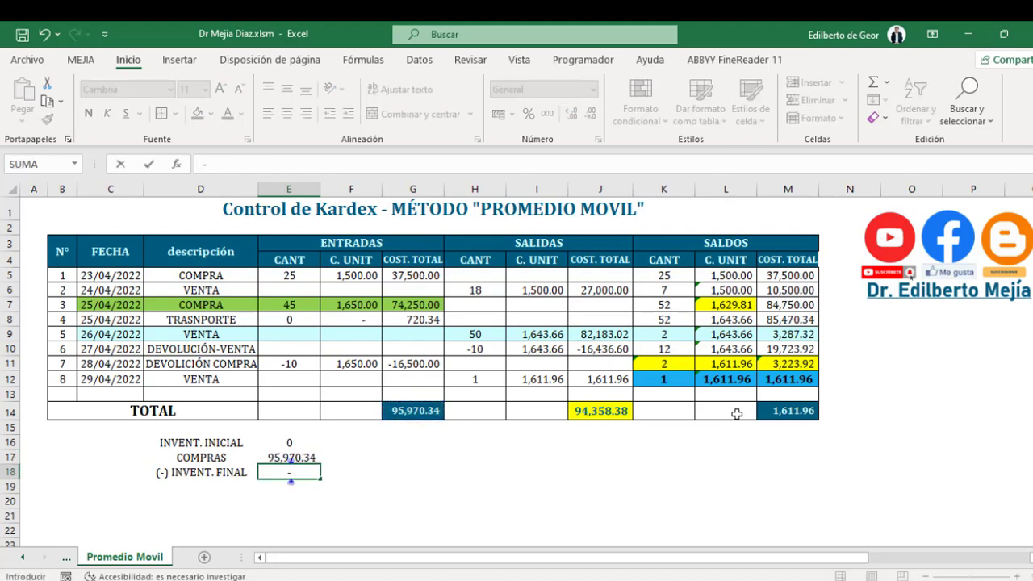
{"action": "left_click", "coordinate": [787, 413]}
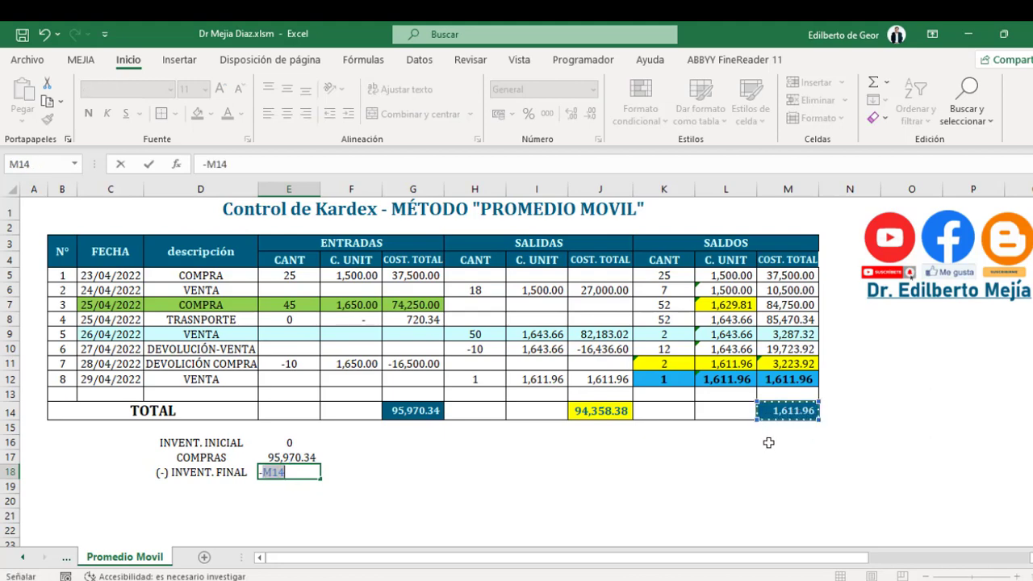
{"action": "key", "text": "Return"}
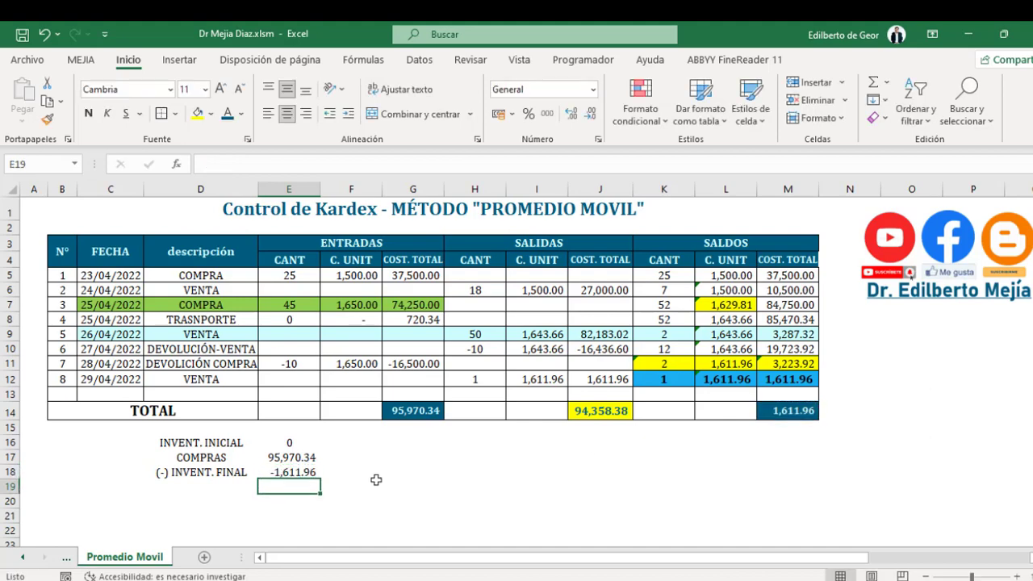
- AutoSum E16:E18 into E19 (94,358.38) with Accounting format, yellow fill and bold
{"action": "left_click", "coordinate": [873, 82]}
{"action": "key", "text": "Return"}
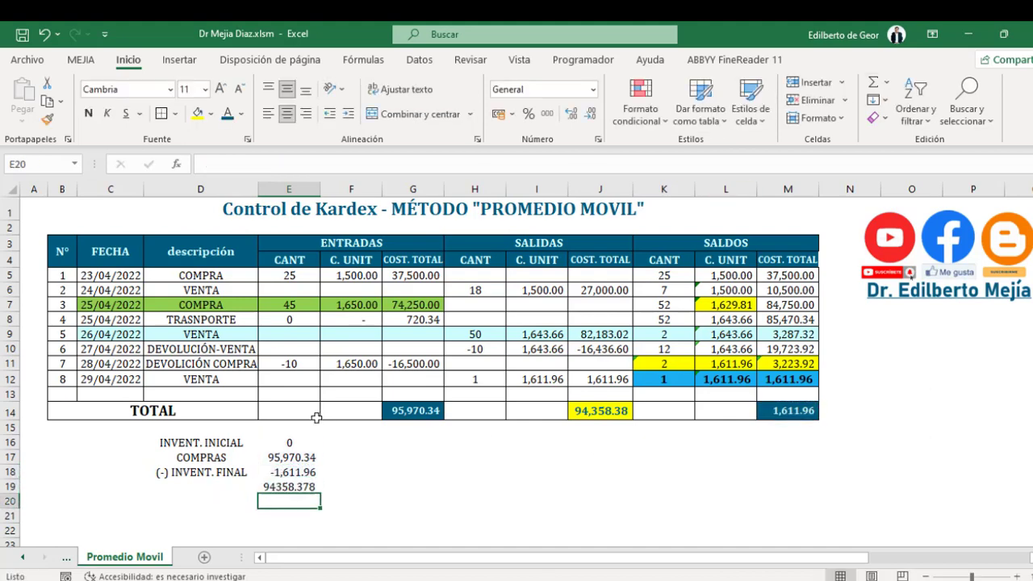
{"action": "left_click", "coordinate": [288, 488]}
{"action": "left_click", "coordinate": [548, 113]}
{"action": "left_click", "coordinate": [197, 113]}
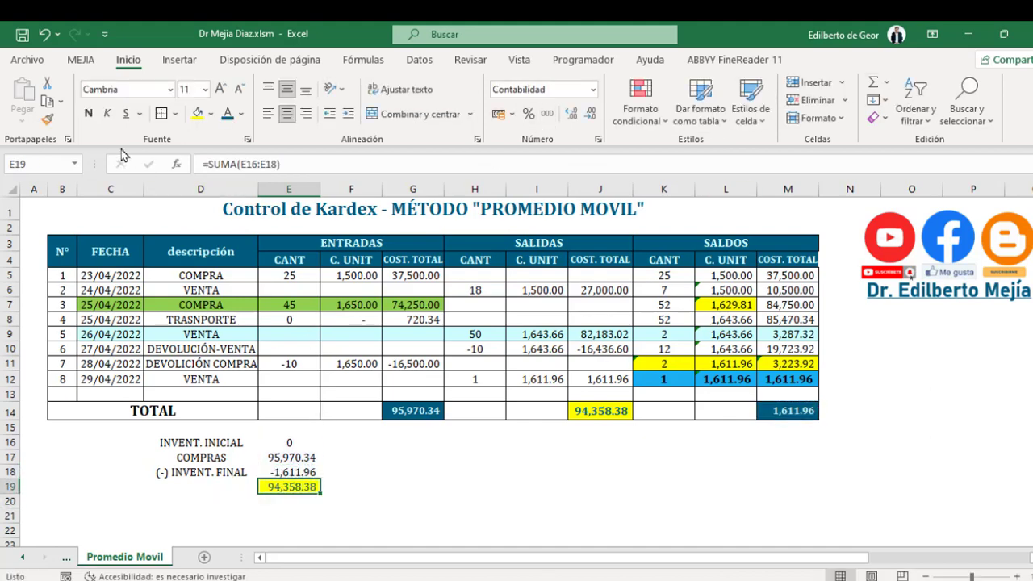
{"action": "left_click", "coordinate": [90, 114]}
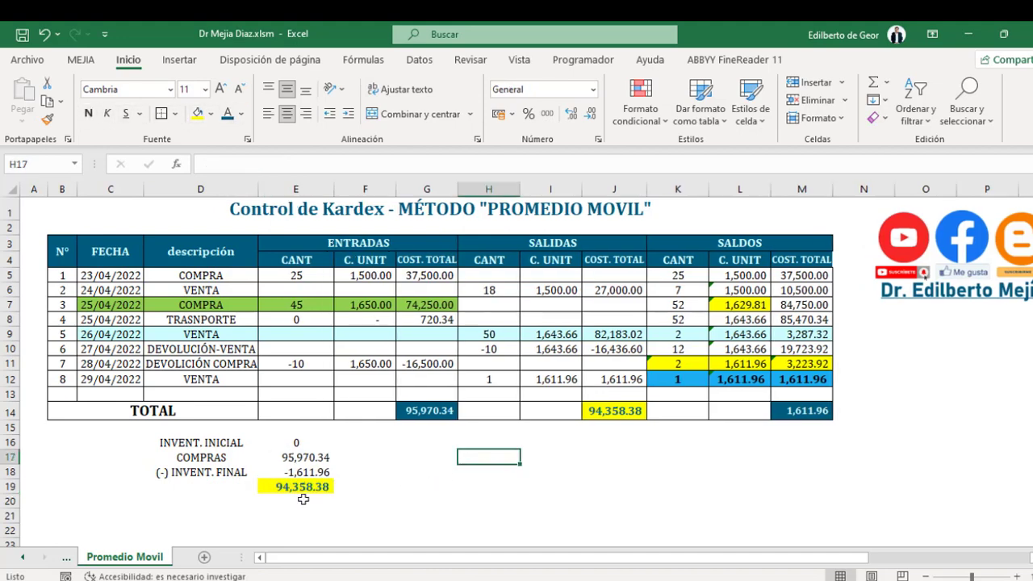
- Type COSTO DE VENTAS in D19 and make the label bold
{"action": "type", "text": "COSTO DE VENTAS"}
{"action": "key", "text": "Return"}
{"action": "left_click_drag", "start_coordinate": [210, 486], "coordinate": [298, 487]}
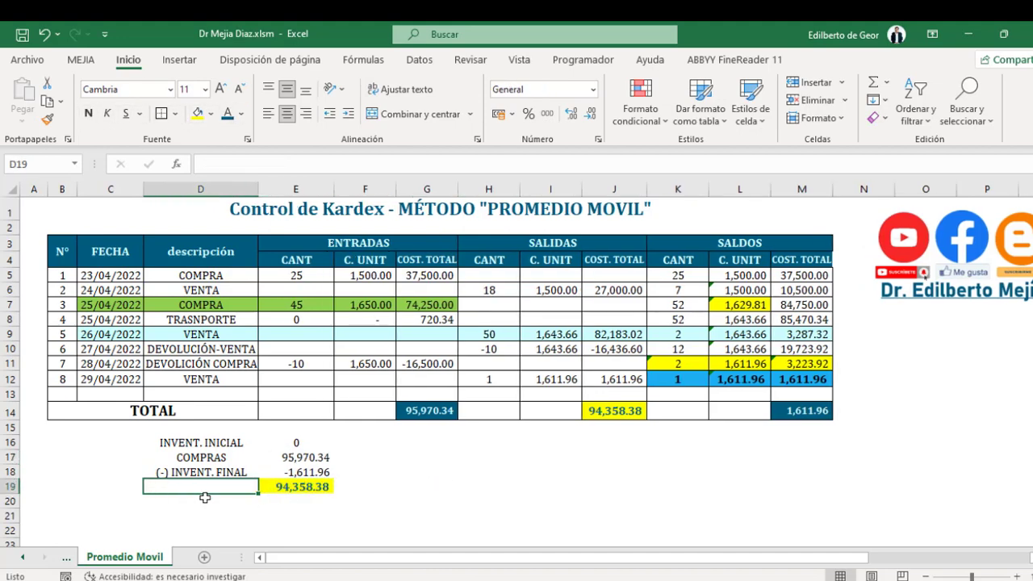
{"action": "left_click", "coordinate": [89, 114]}
{"action": "left_click", "coordinate": [427, 514]}
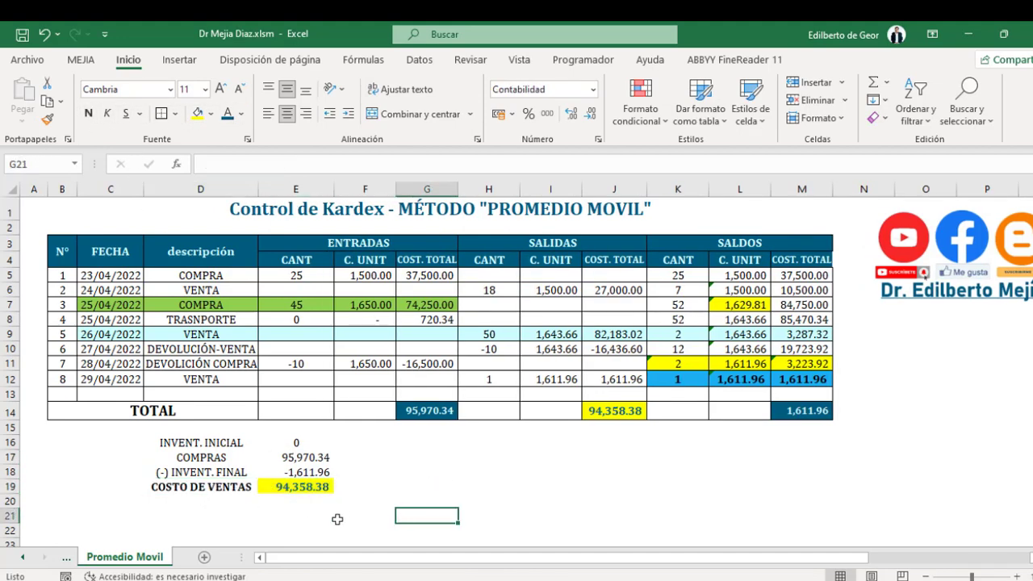
{"action": "left_click", "coordinate": [292, 485]}
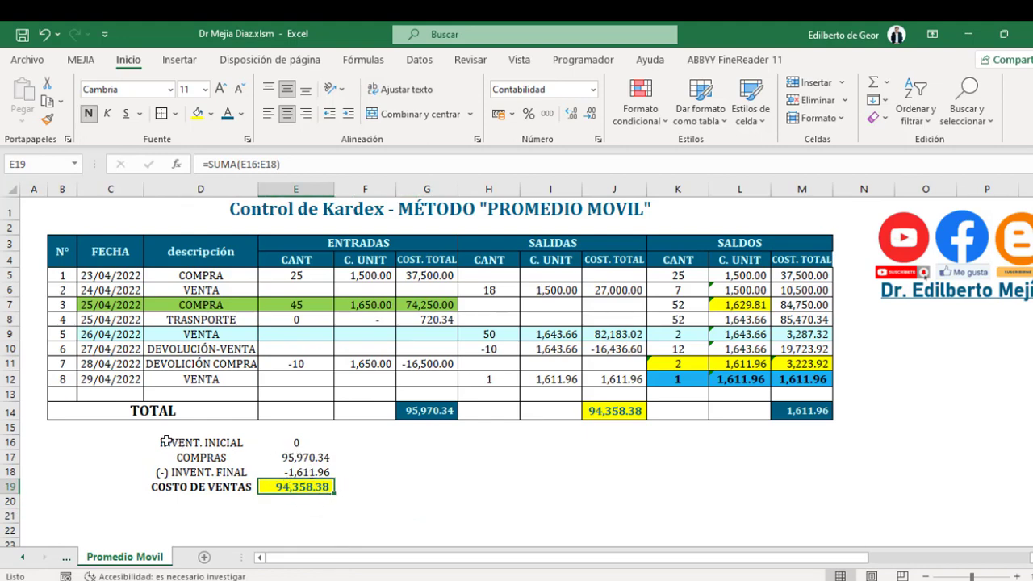
- Select the D16:E19 summary and compare its result with the J14 SALIDAS total
{"action": "left_click_drag", "start_coordinate": [165, 441], "coordinate": [321, 500]}
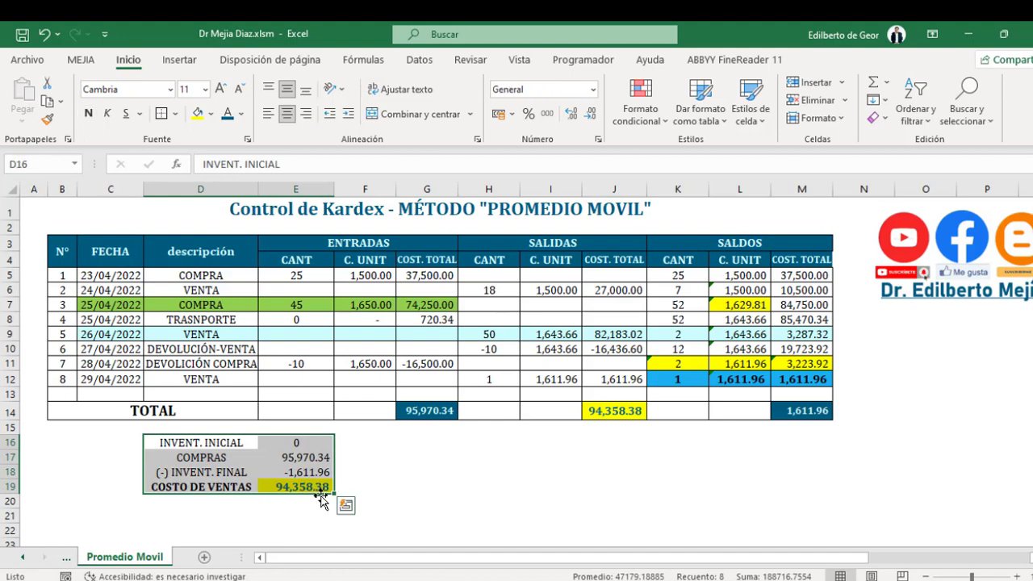
{"action": "left_click", "coordinate": [572, 467]}
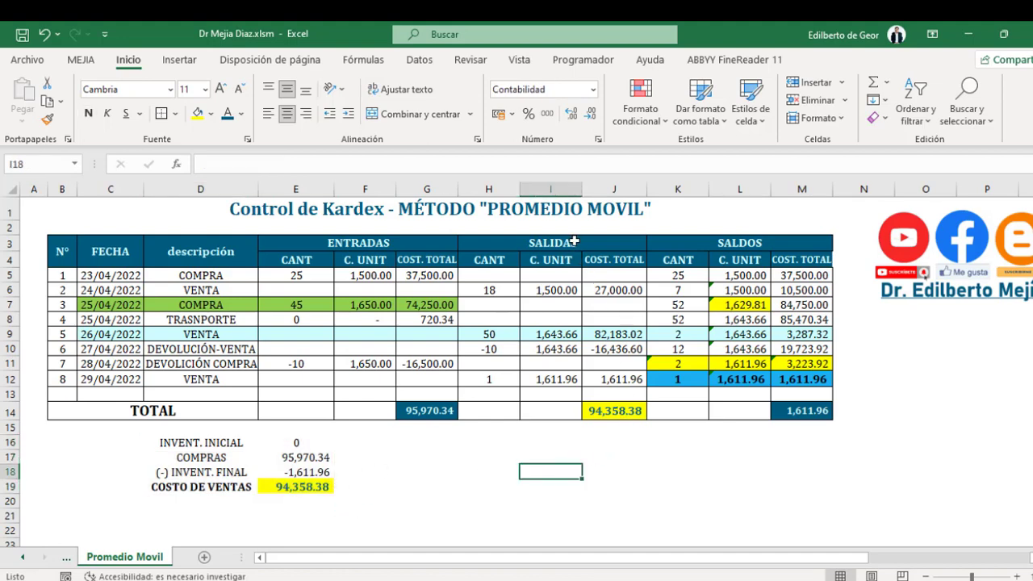
{"action": "left_click_drag", "start_coordinate": [547, 239], "coordinate": [574, 396]}
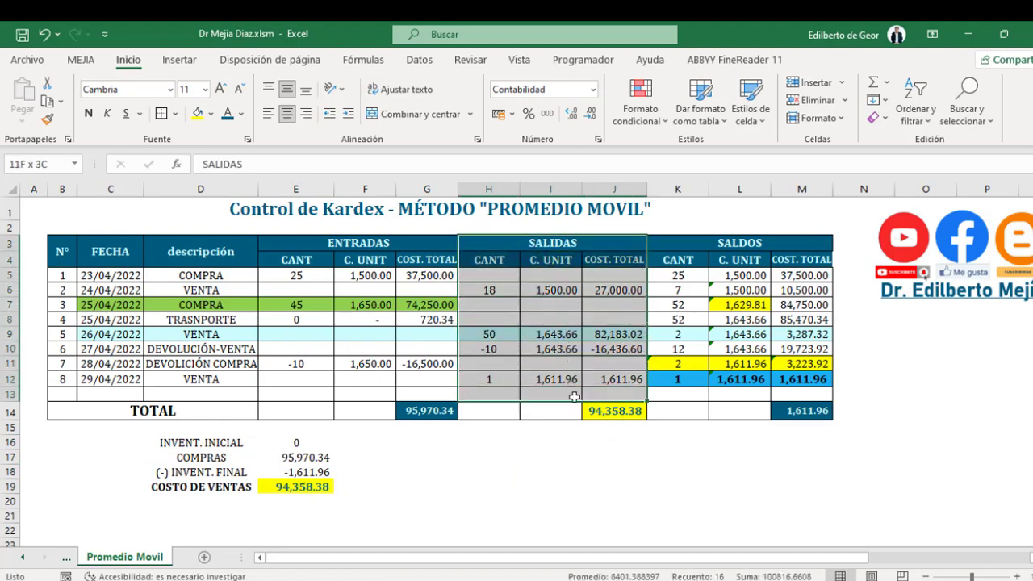
{"action": "left_click", "coordinate": [613, 413]}
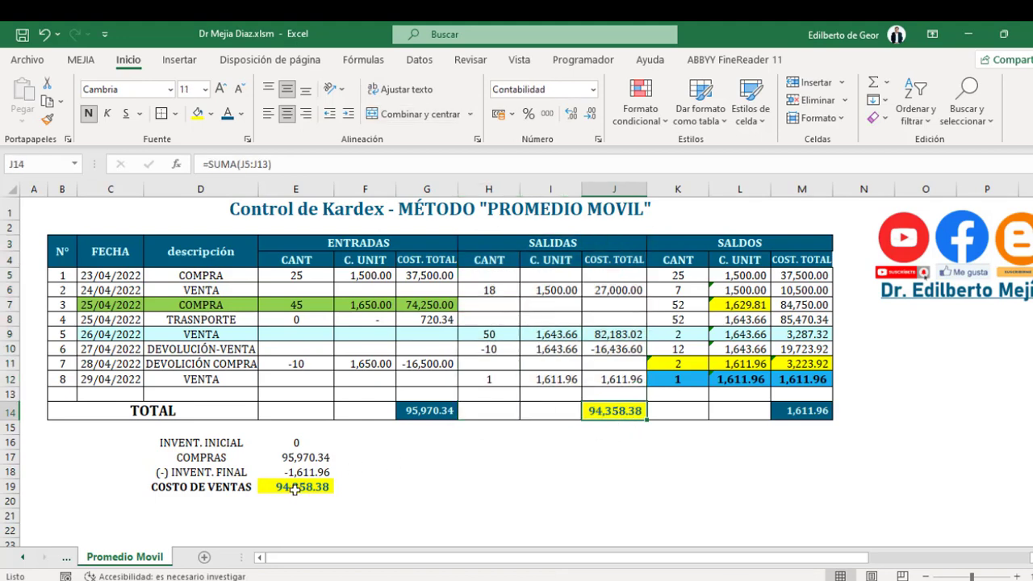